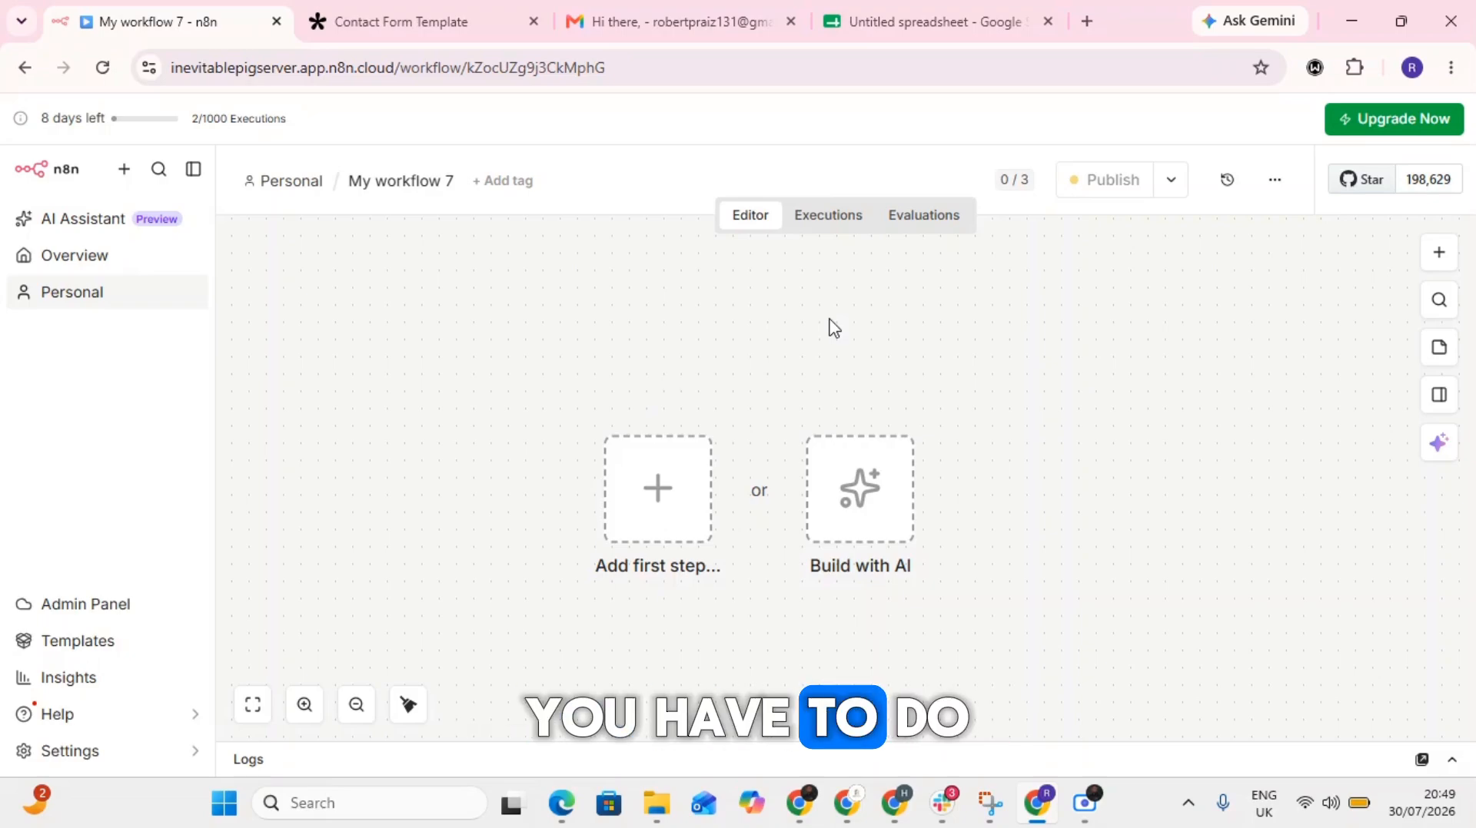
- Add a webhook trigger as the first node of the empty workflow
left_click(1439, 254)
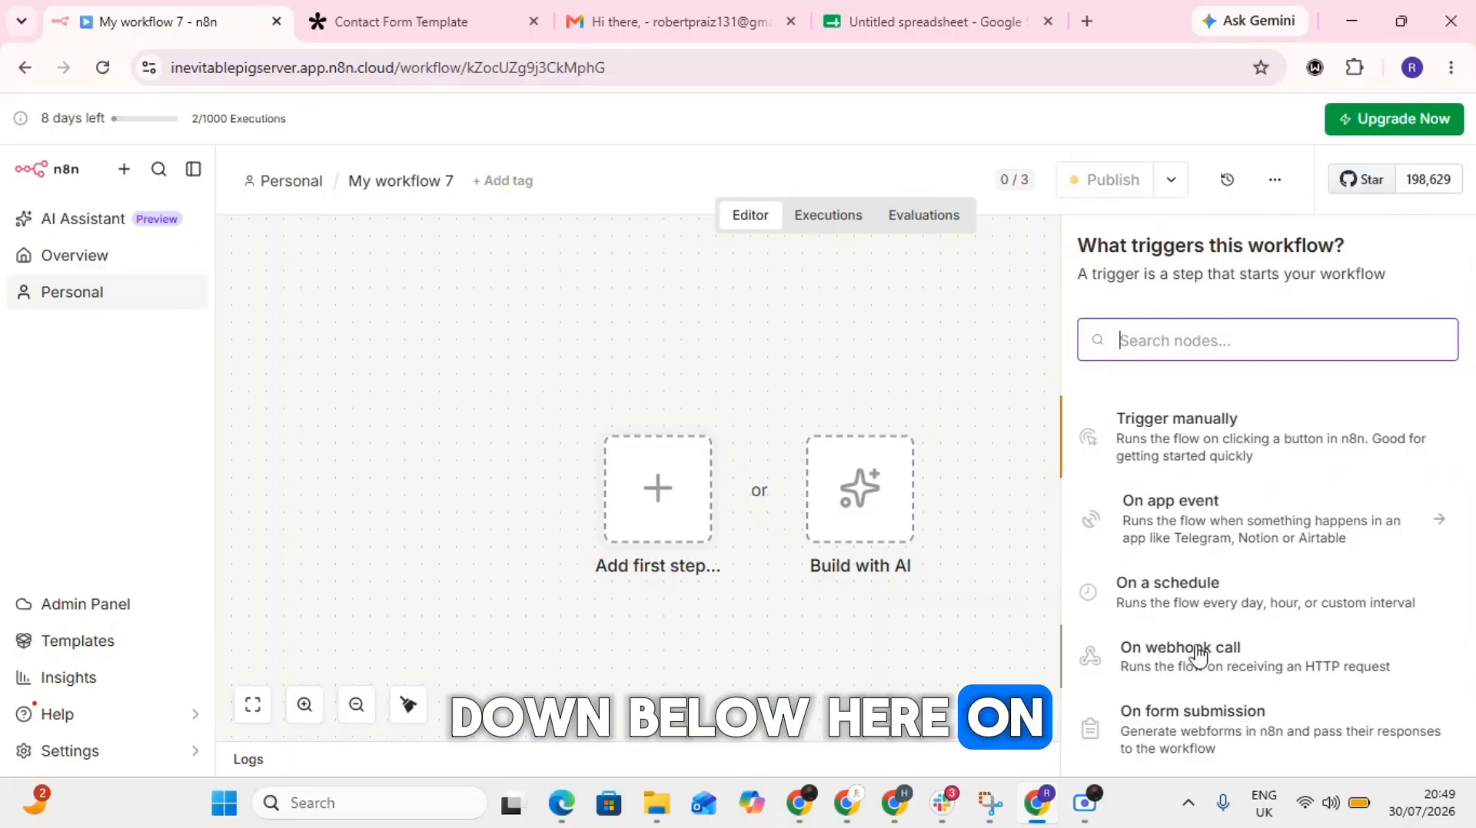
left_click(1176, 669)
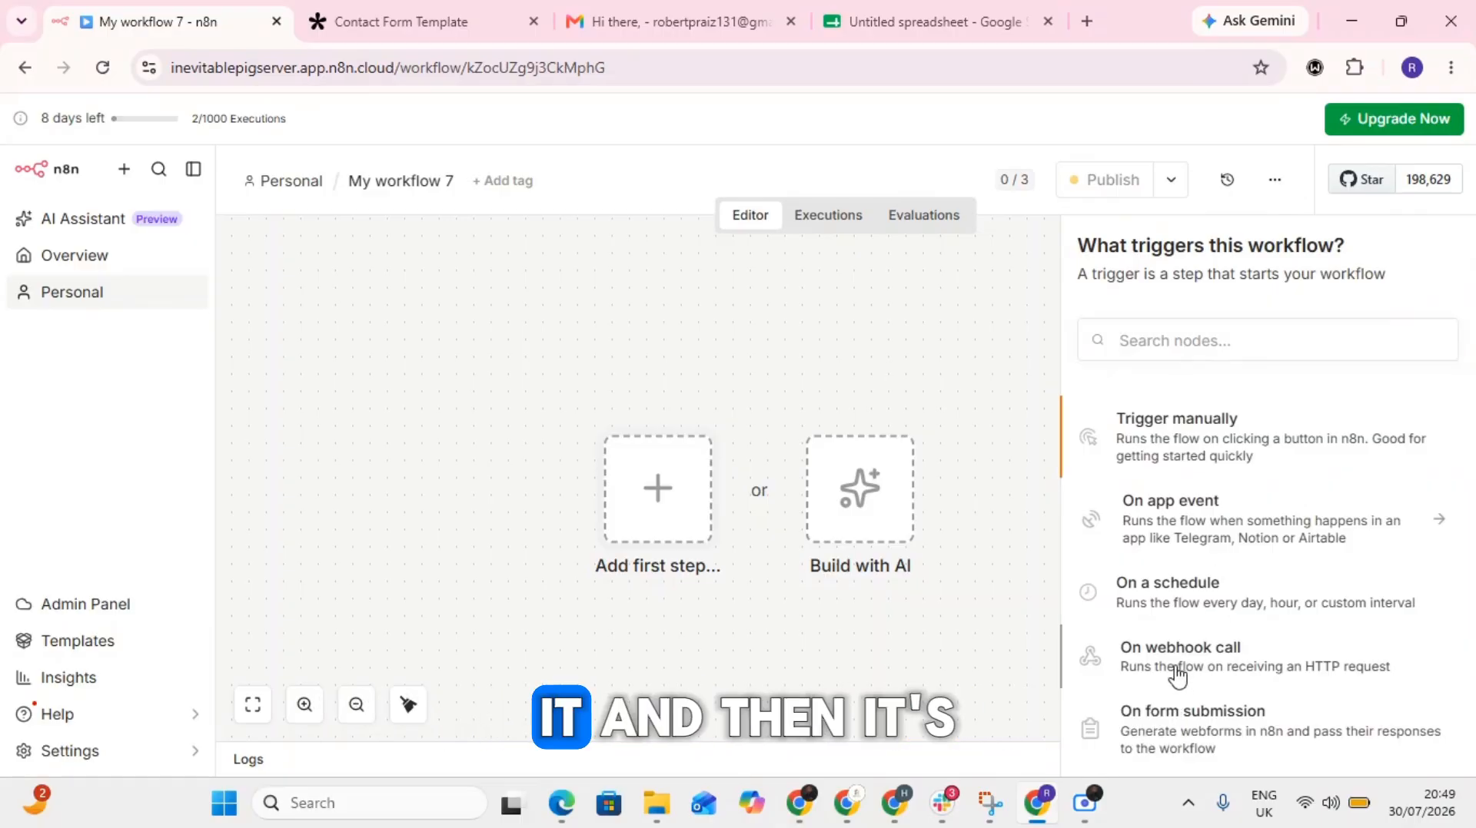
left_click(1149, 657)
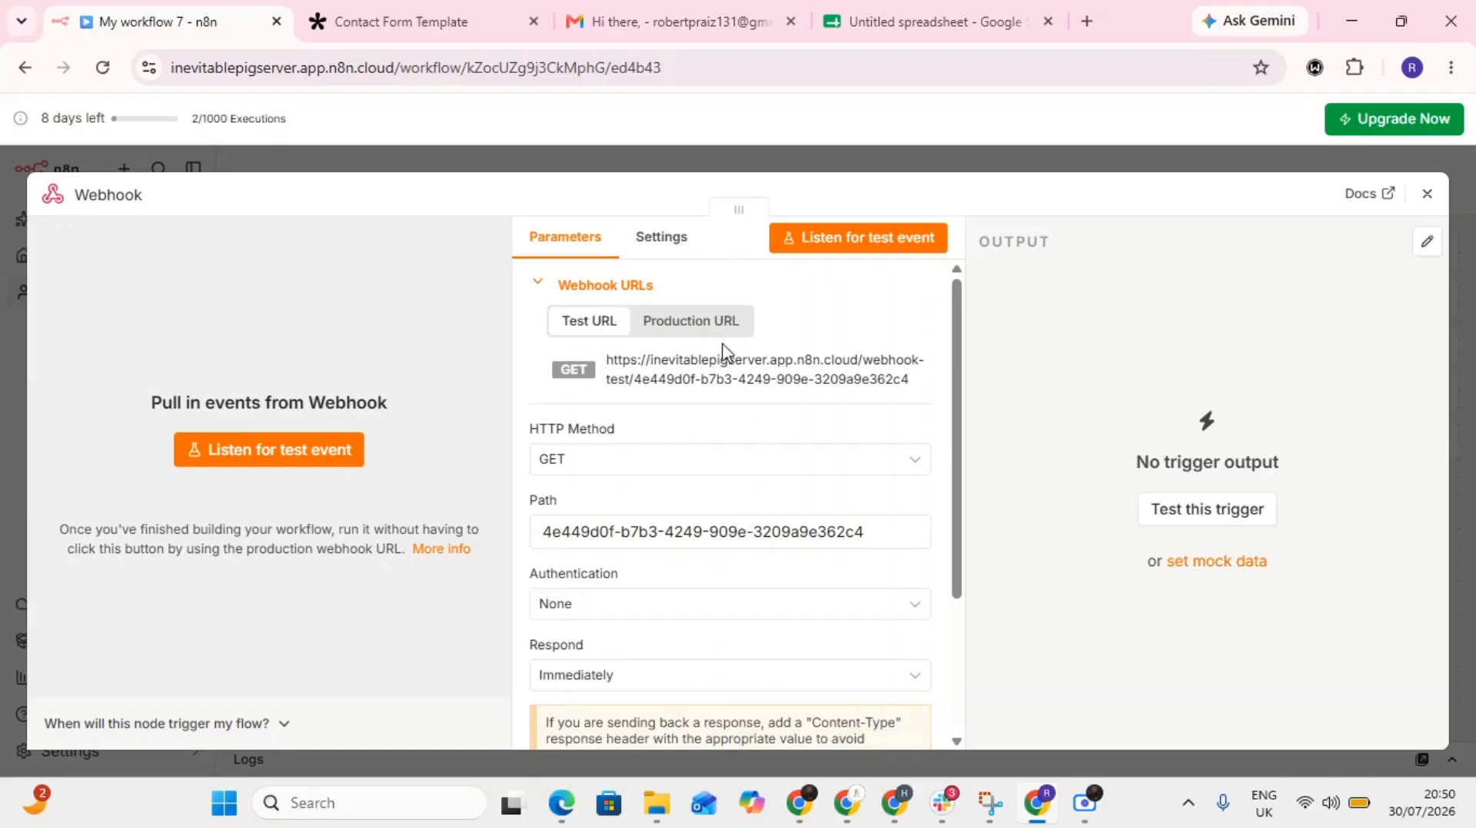
- Compare the webhook node's test URL with its production URL, finishing on the test URL
left_click(696, 323)
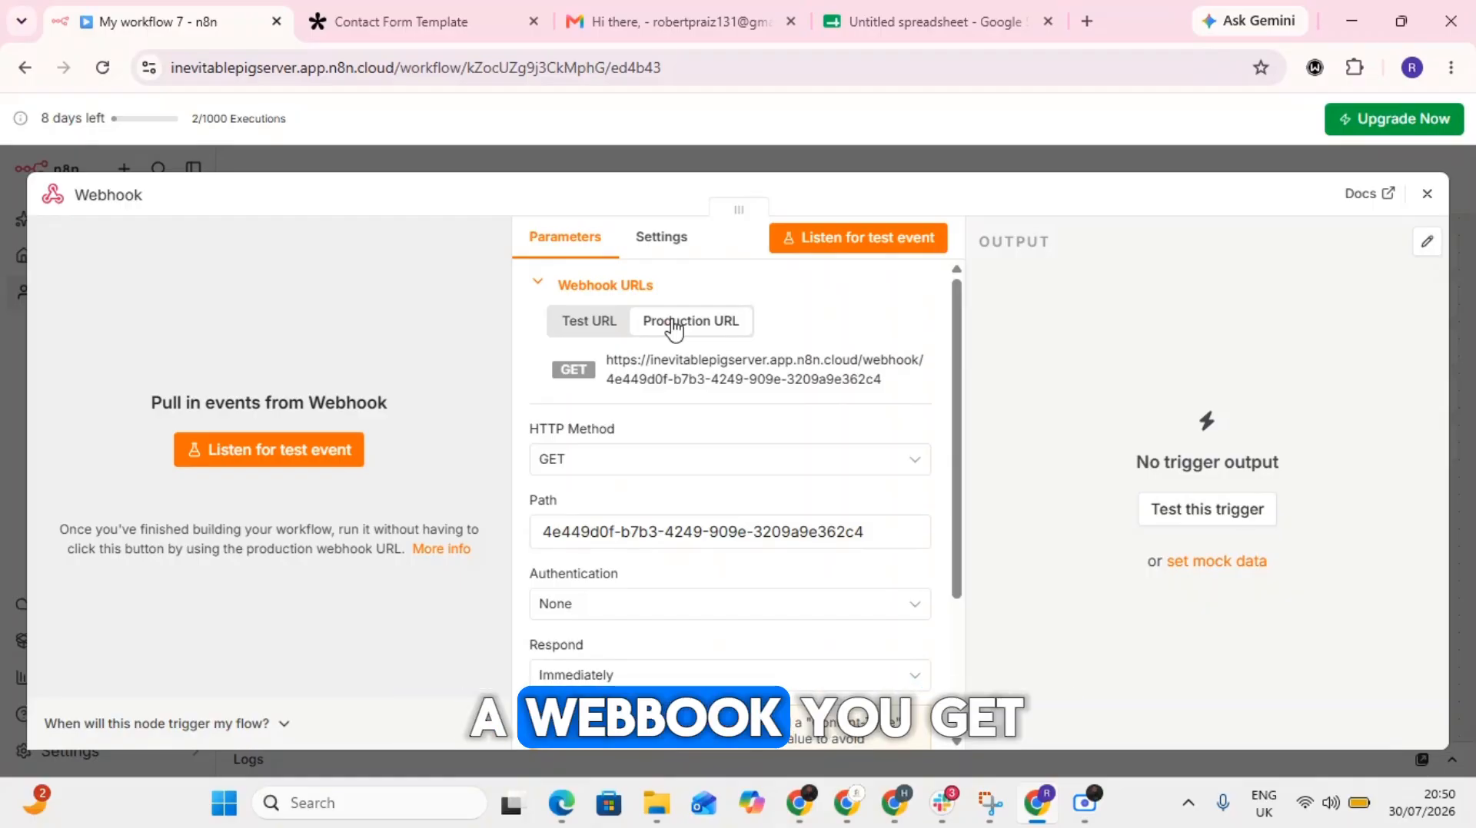
left_click(579, 323)
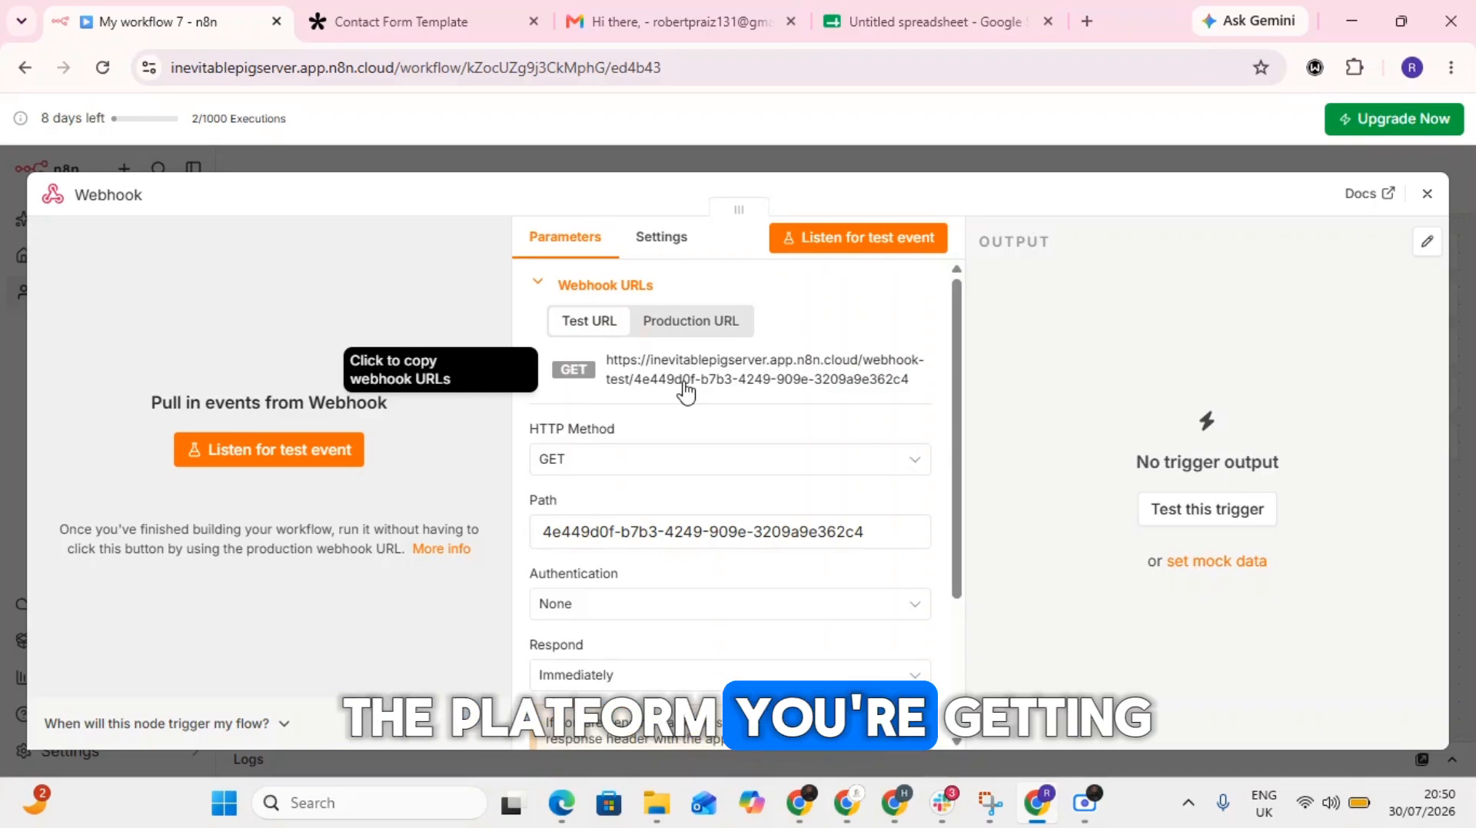
left_click(693, 326)
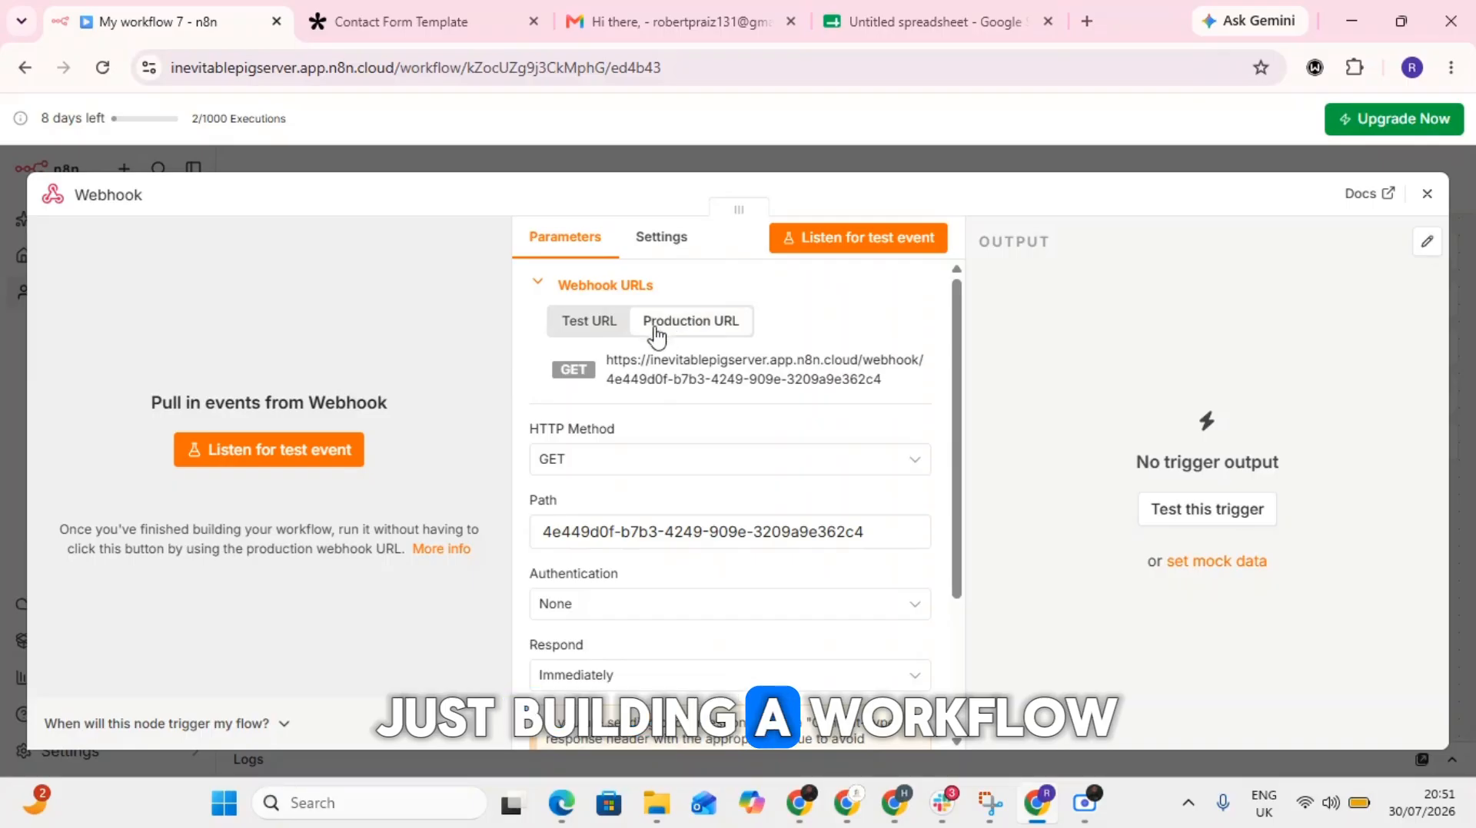
left_click(620, 336)
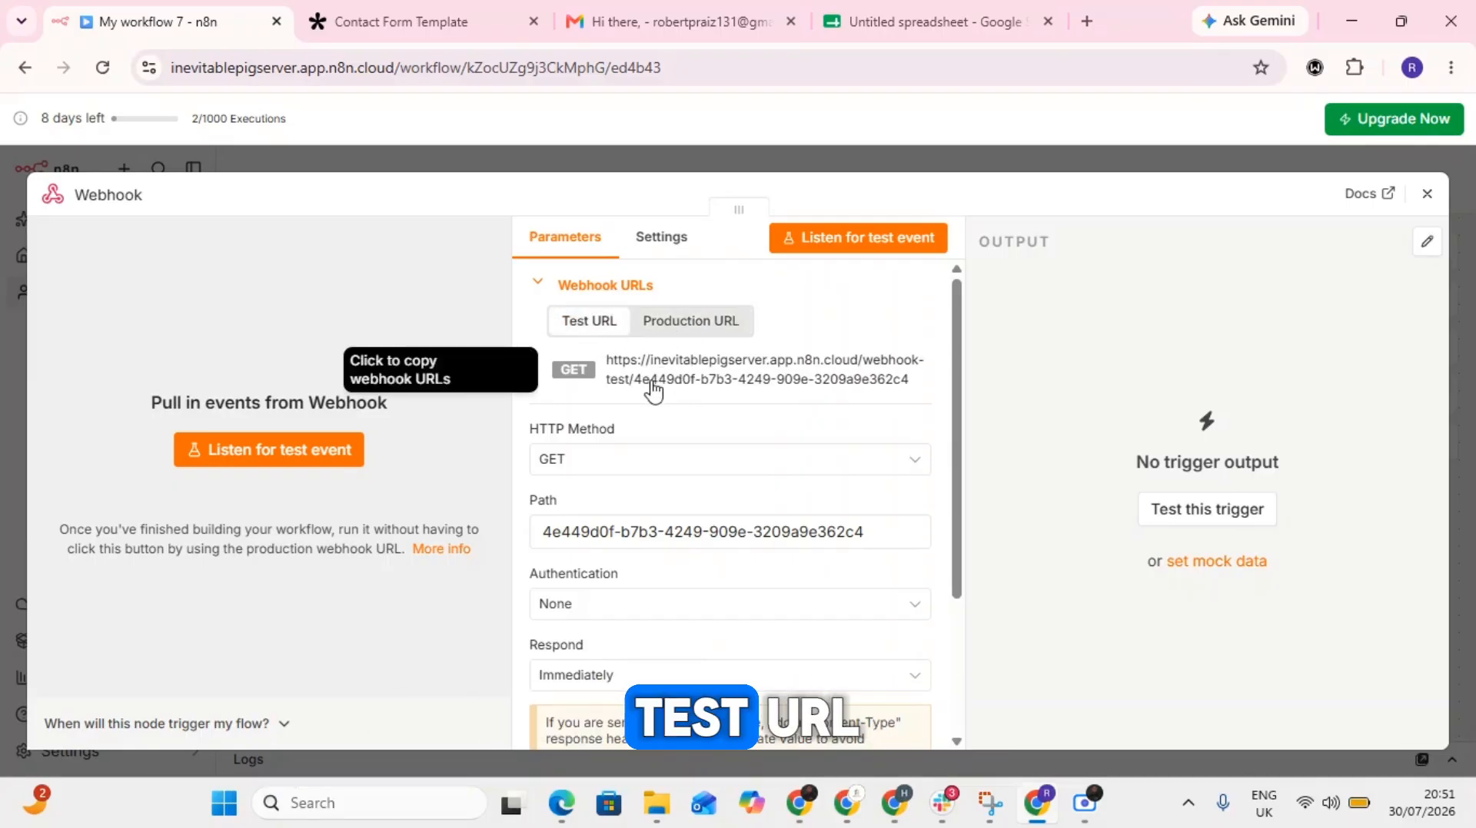
left_click(705, 332)
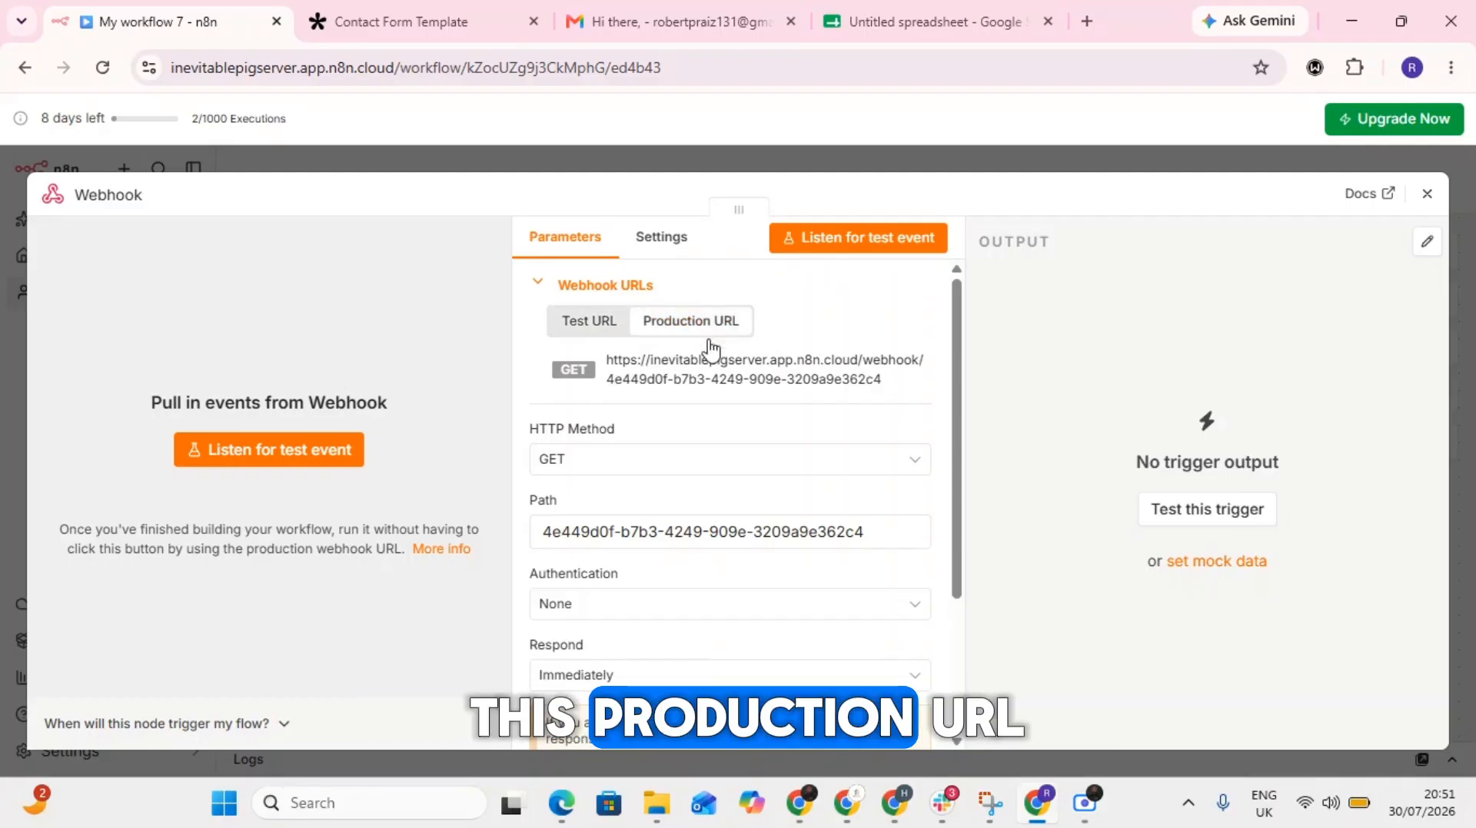
left_click(588, 332)
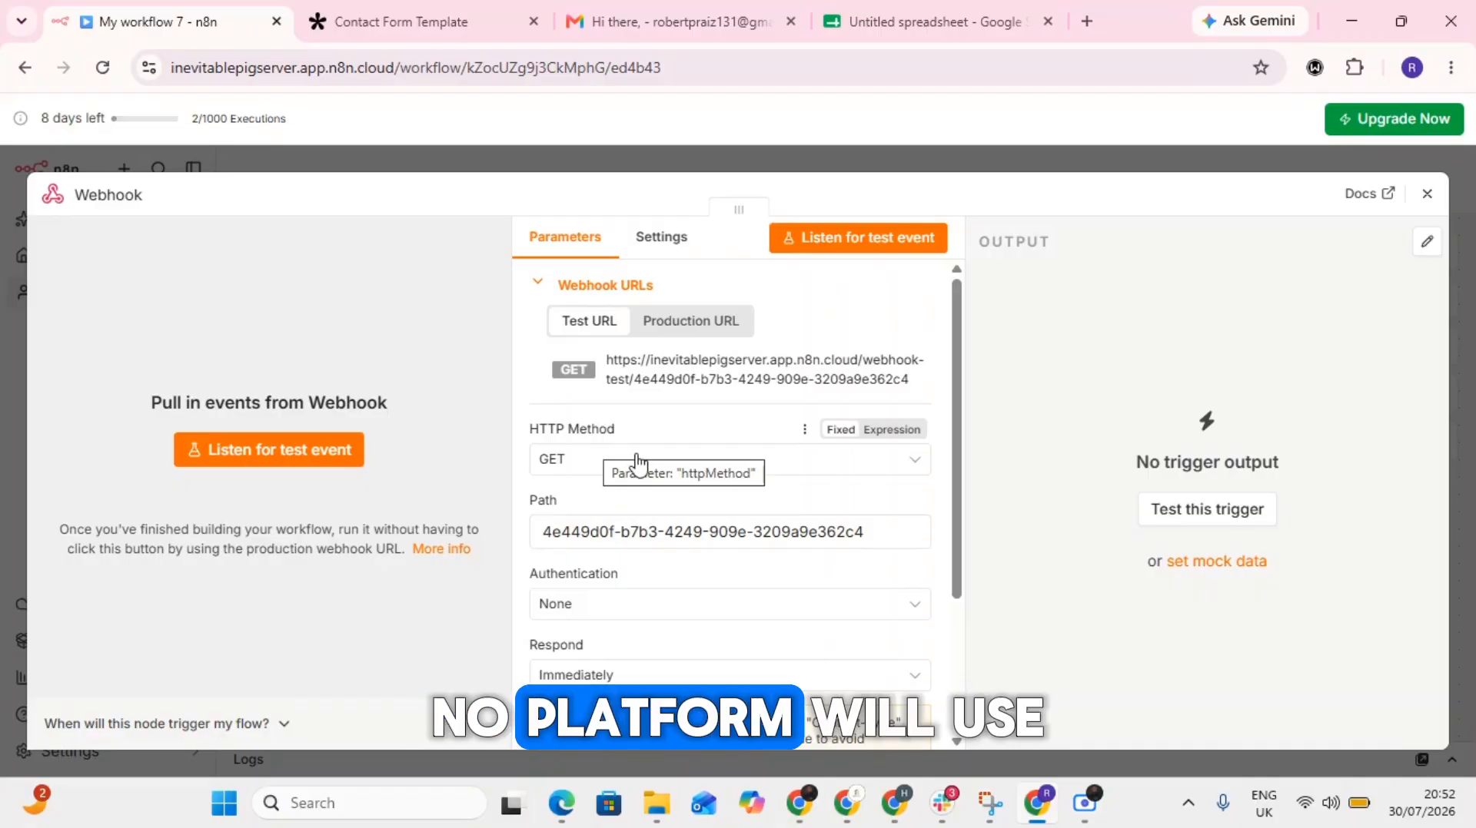
- Review the HTTP methods available for the webhook node and keep GET selected
left_click(558, 472)
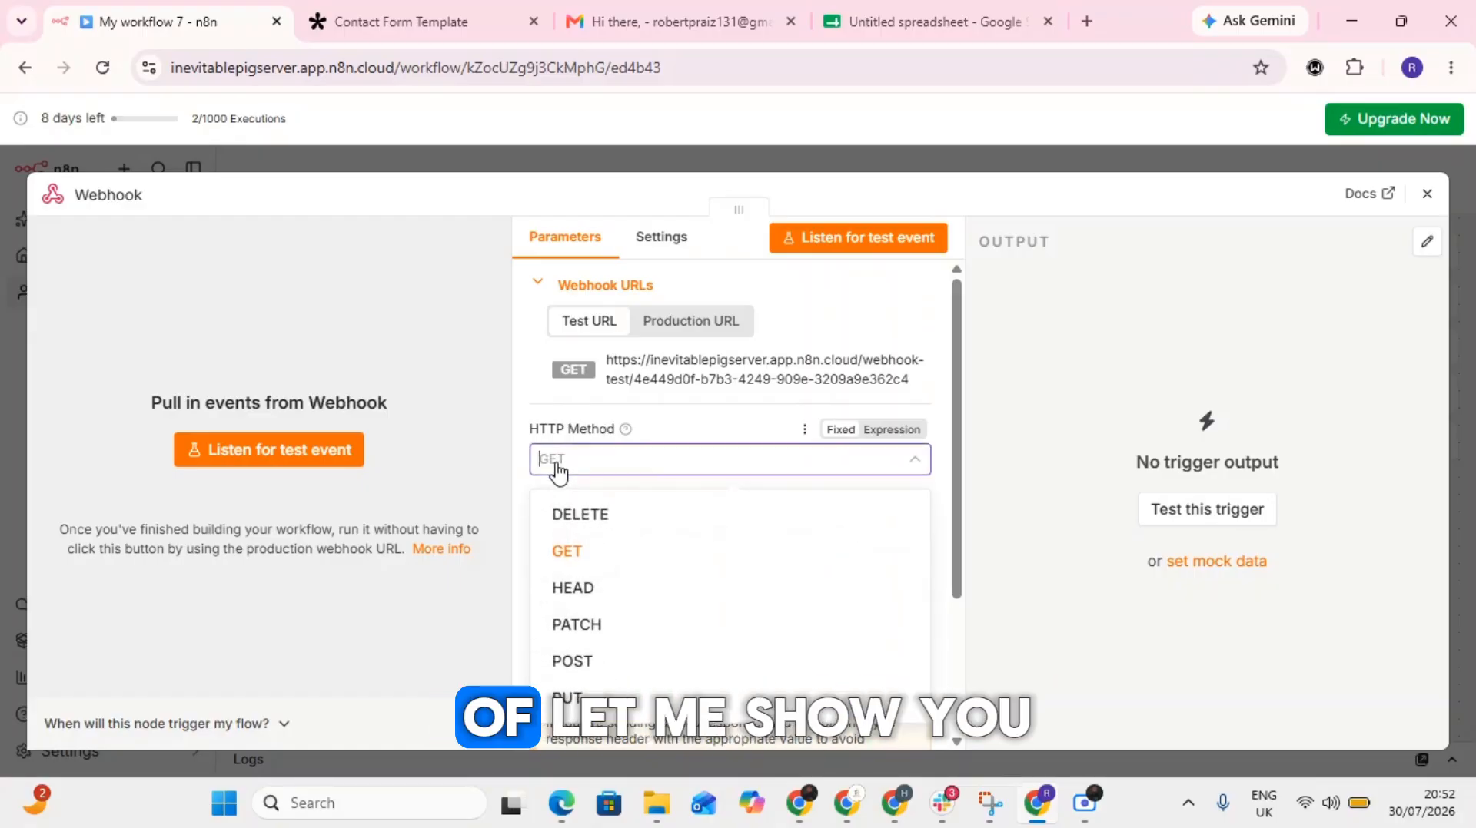
scroll(642, 464, "down", 1)
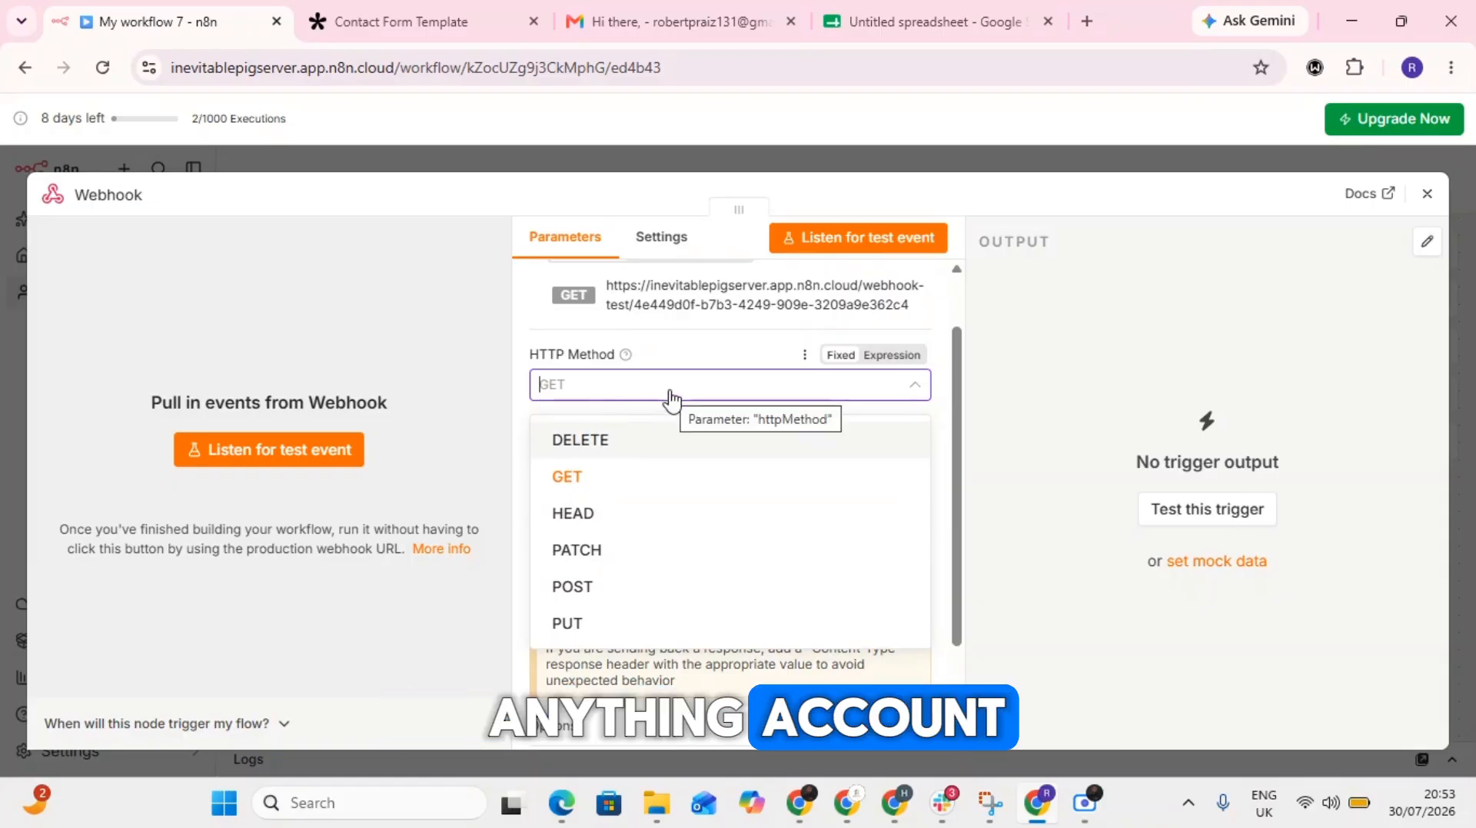
scroll(692, 382, "up", 1)
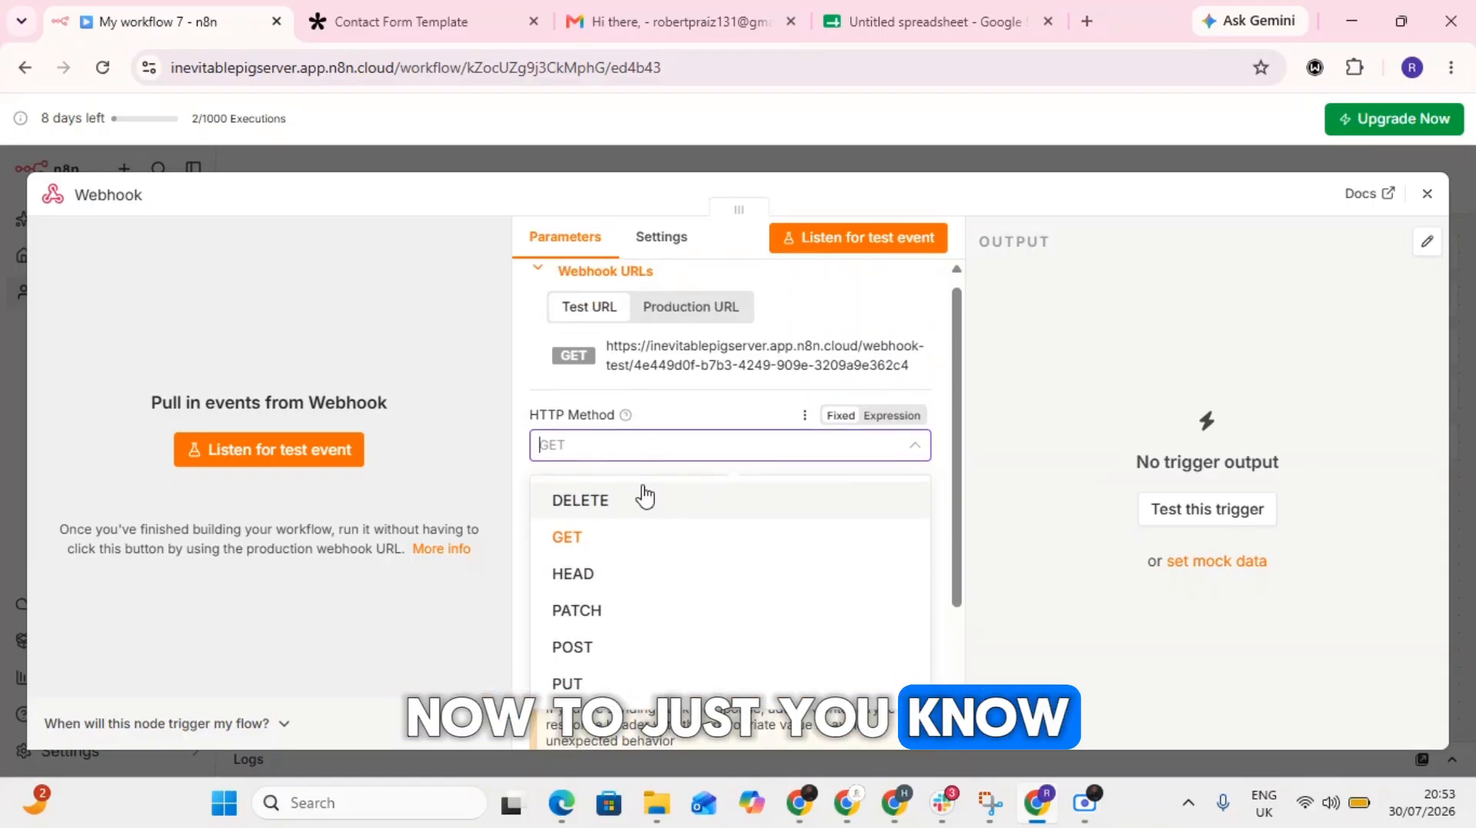
left_click(619, 547)
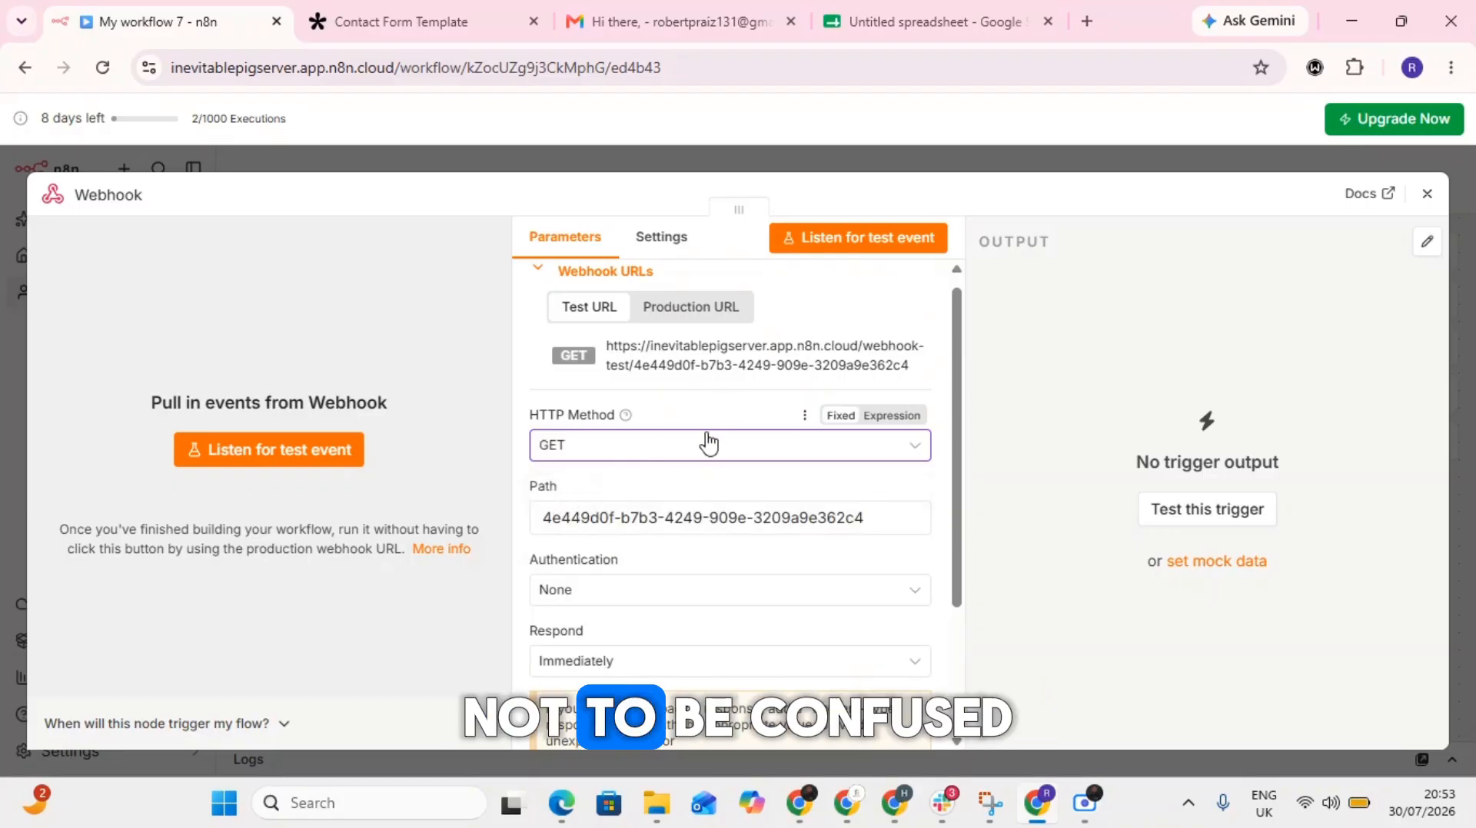
- Allow multiple HTTP methods in the webhook node's settings and return to its parameters
left_click(661, 244)
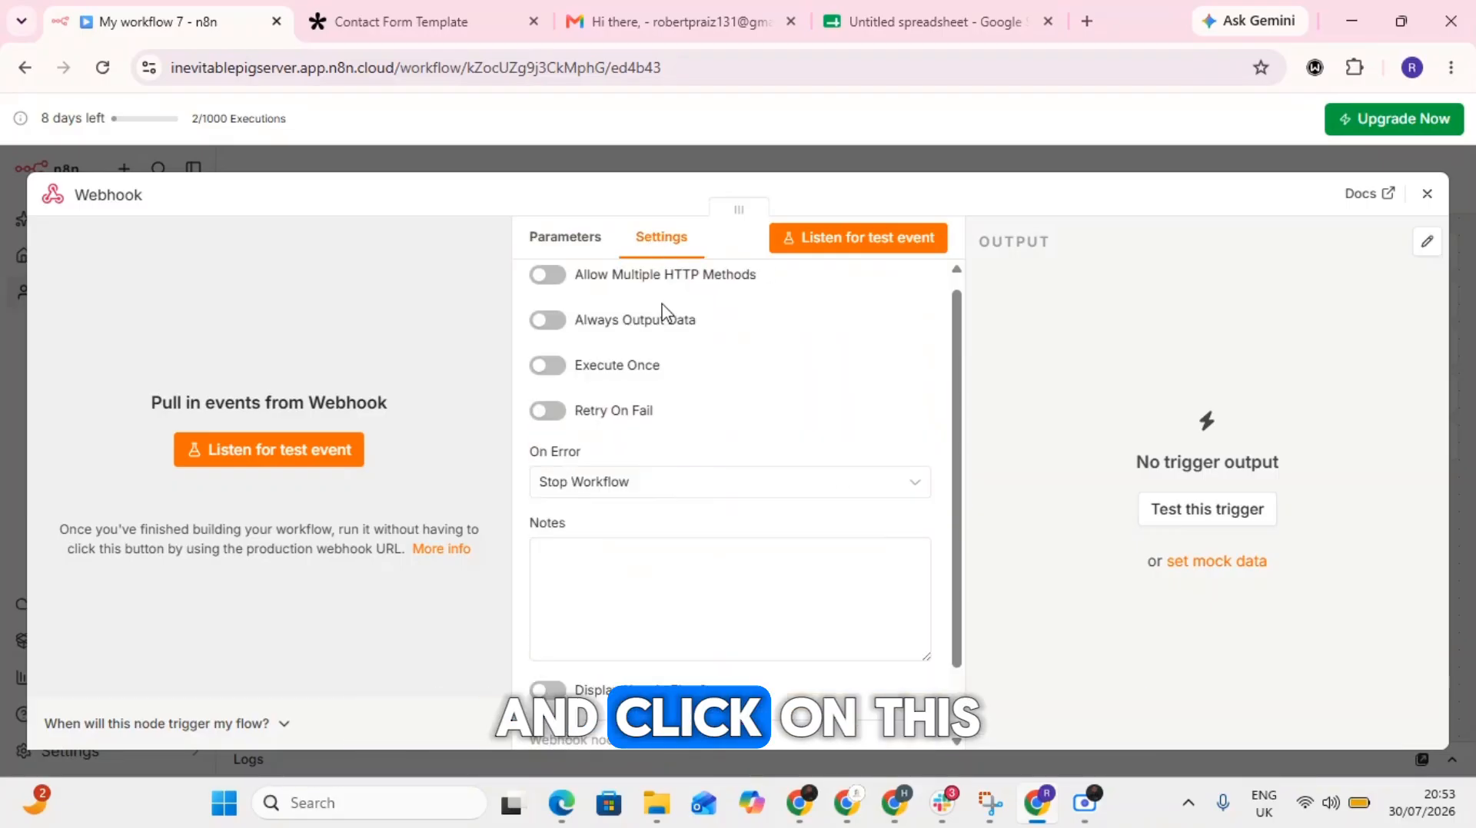
left_click(554, 279)
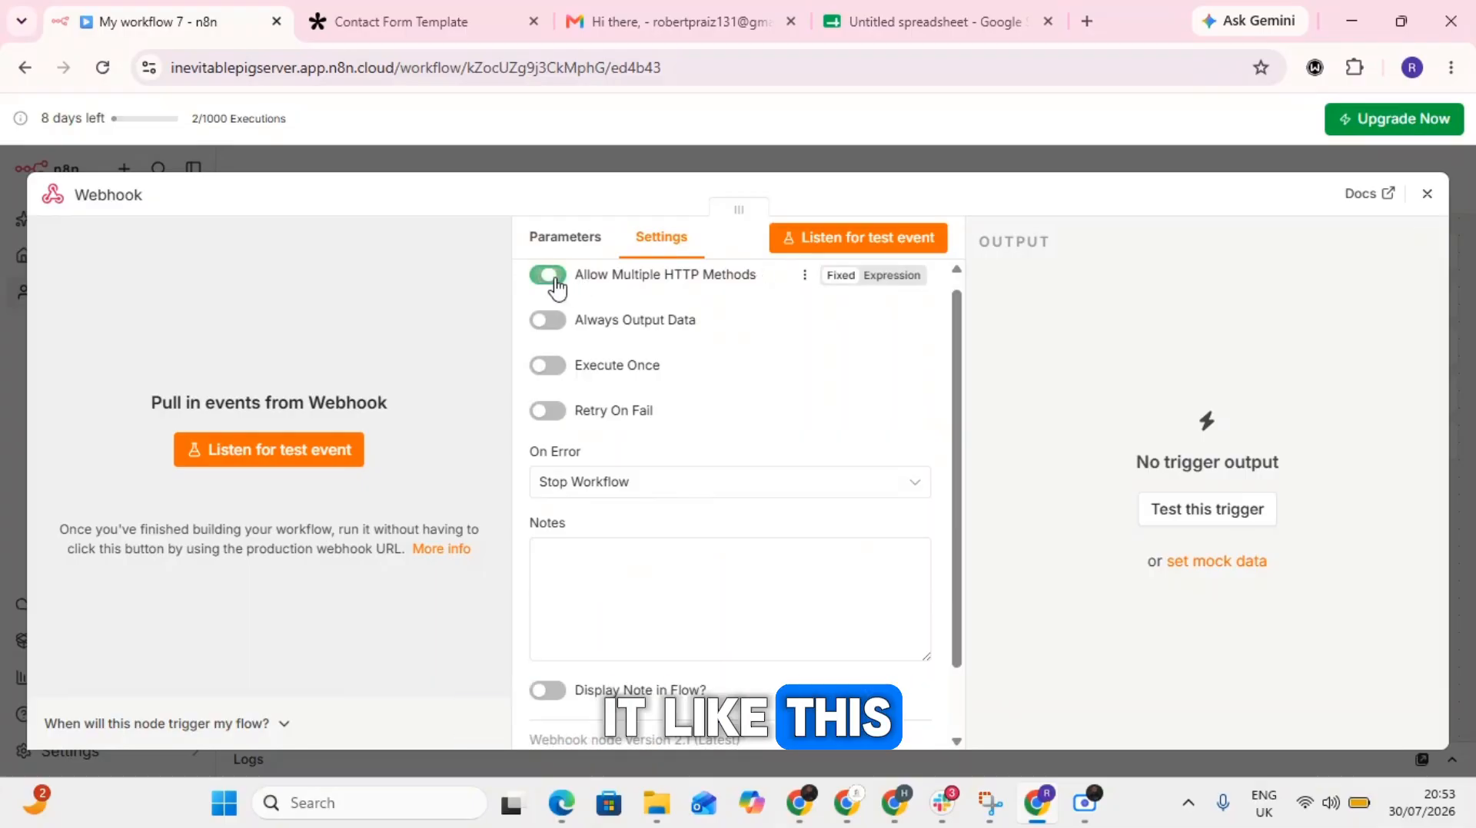
left_click(568, 238)
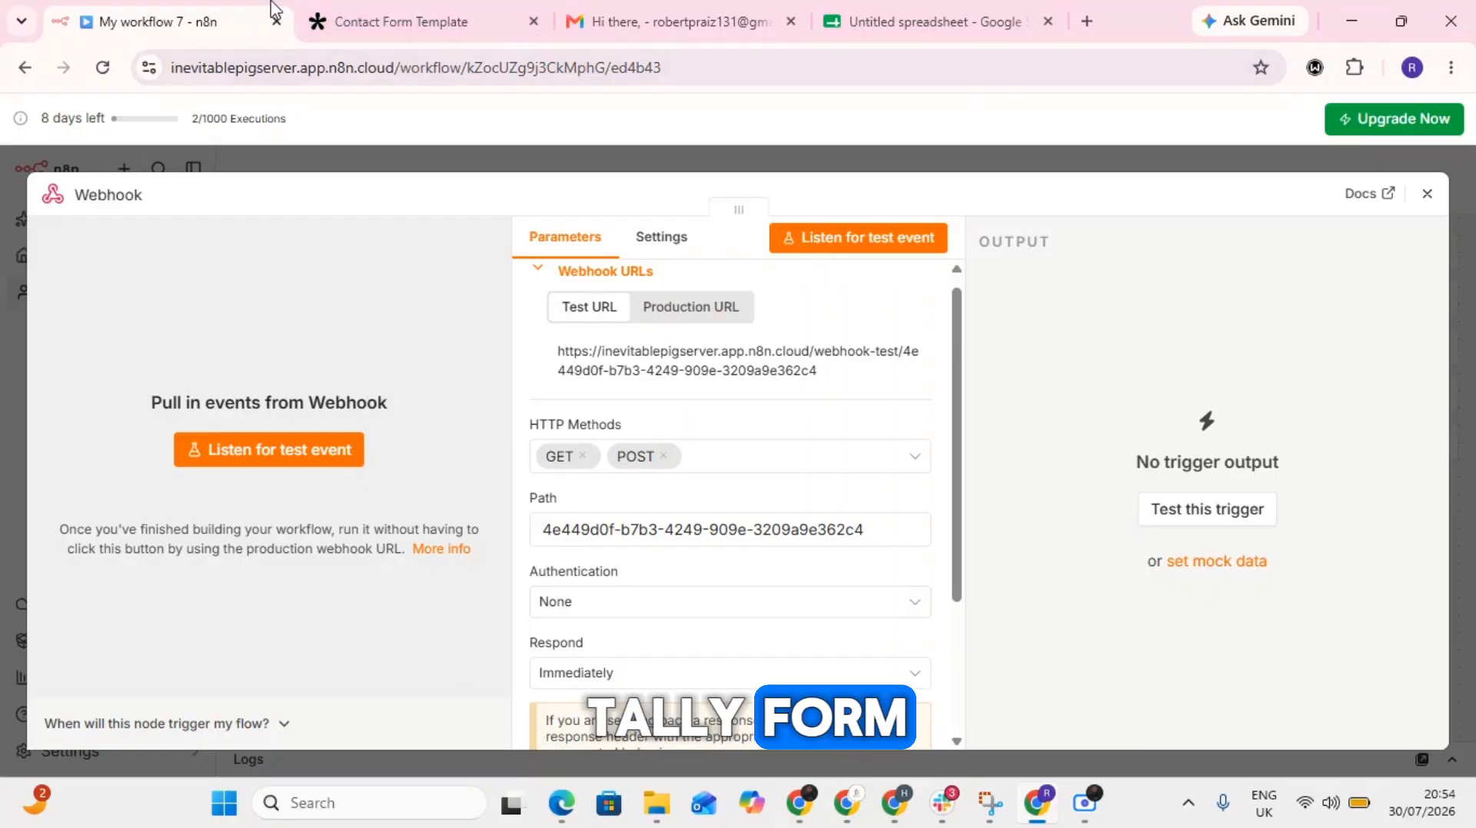
- Switch to Tally and delete the old webhook connection, as well as the existing Contact Form Template form
left_click(336, 11)
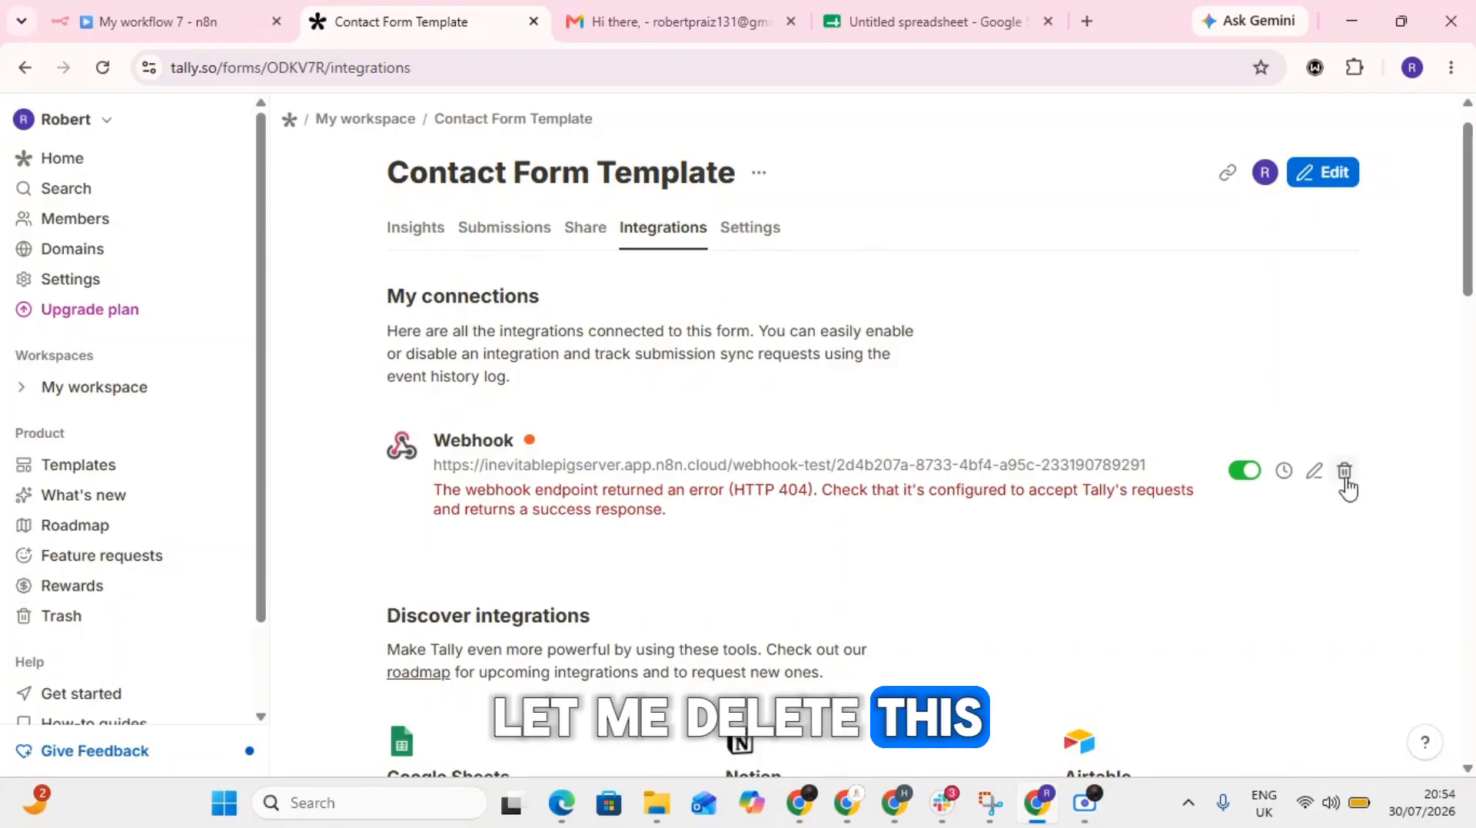
left_click(1344, 472)
left_click(905, 491)
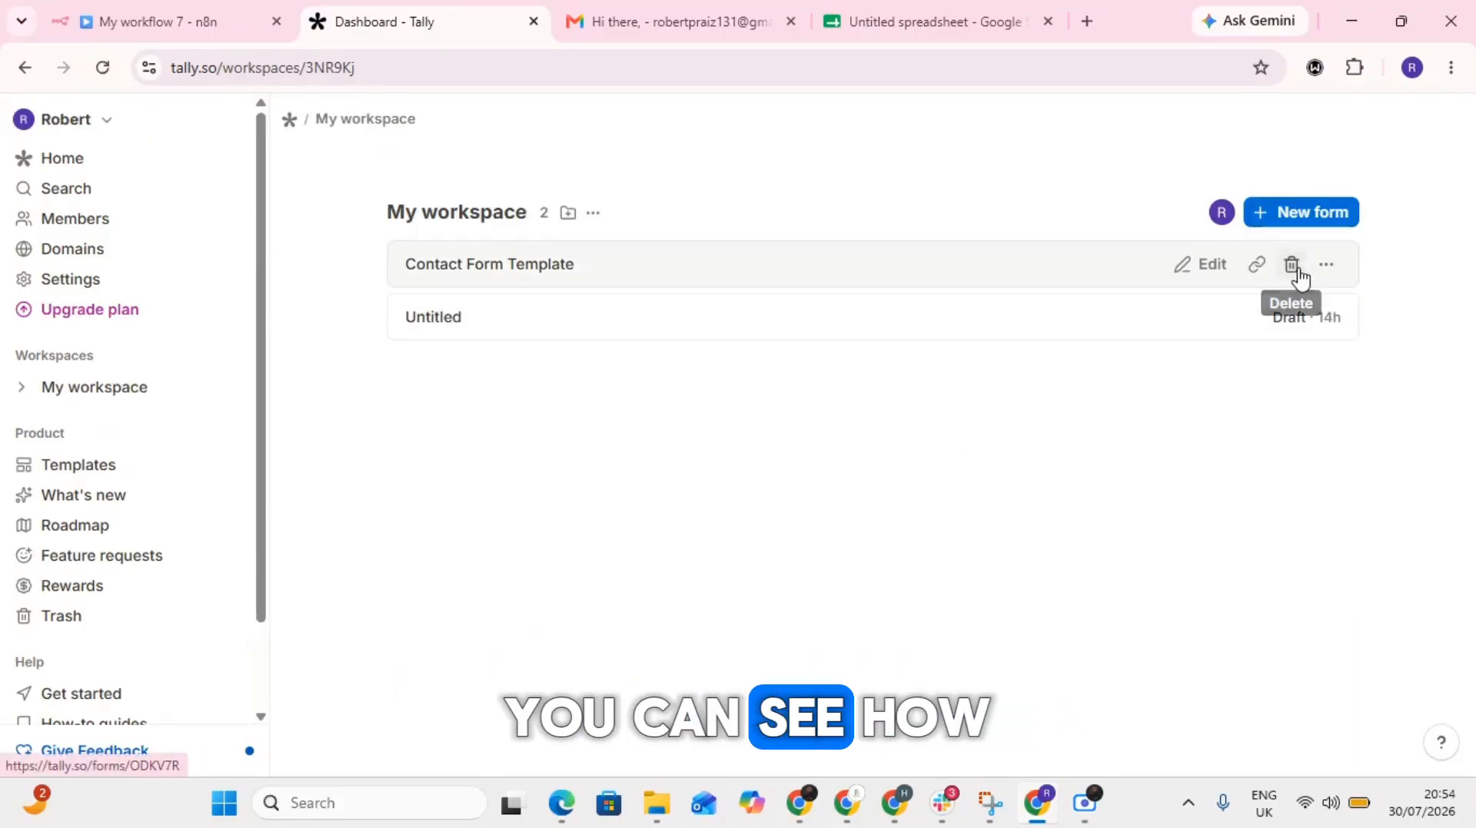
left_click(1295, 266)
left_click(924, 500)
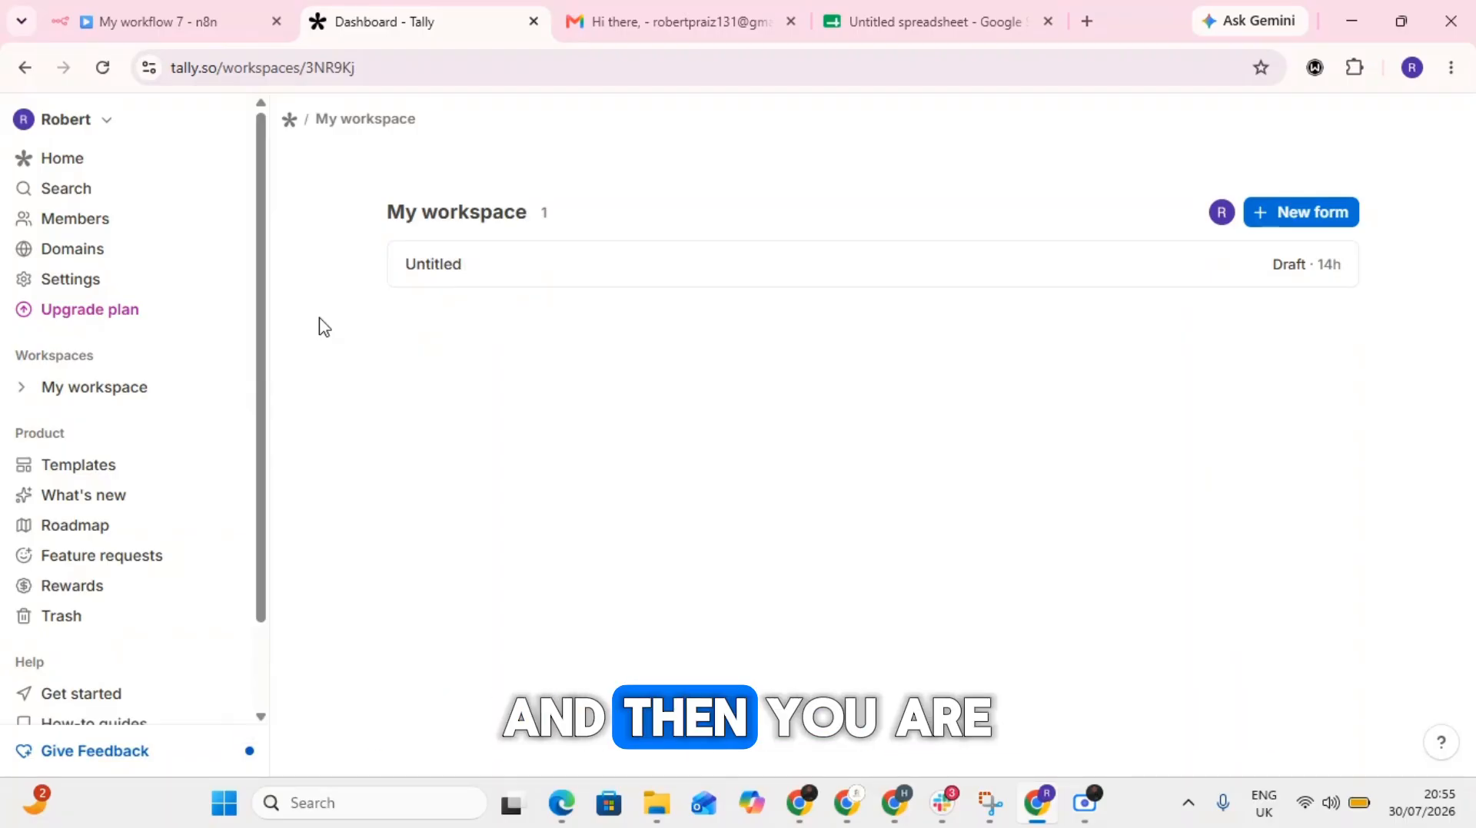
- Create a new form in the workspace with the title "Testing Form"
left_click(1322, 219)
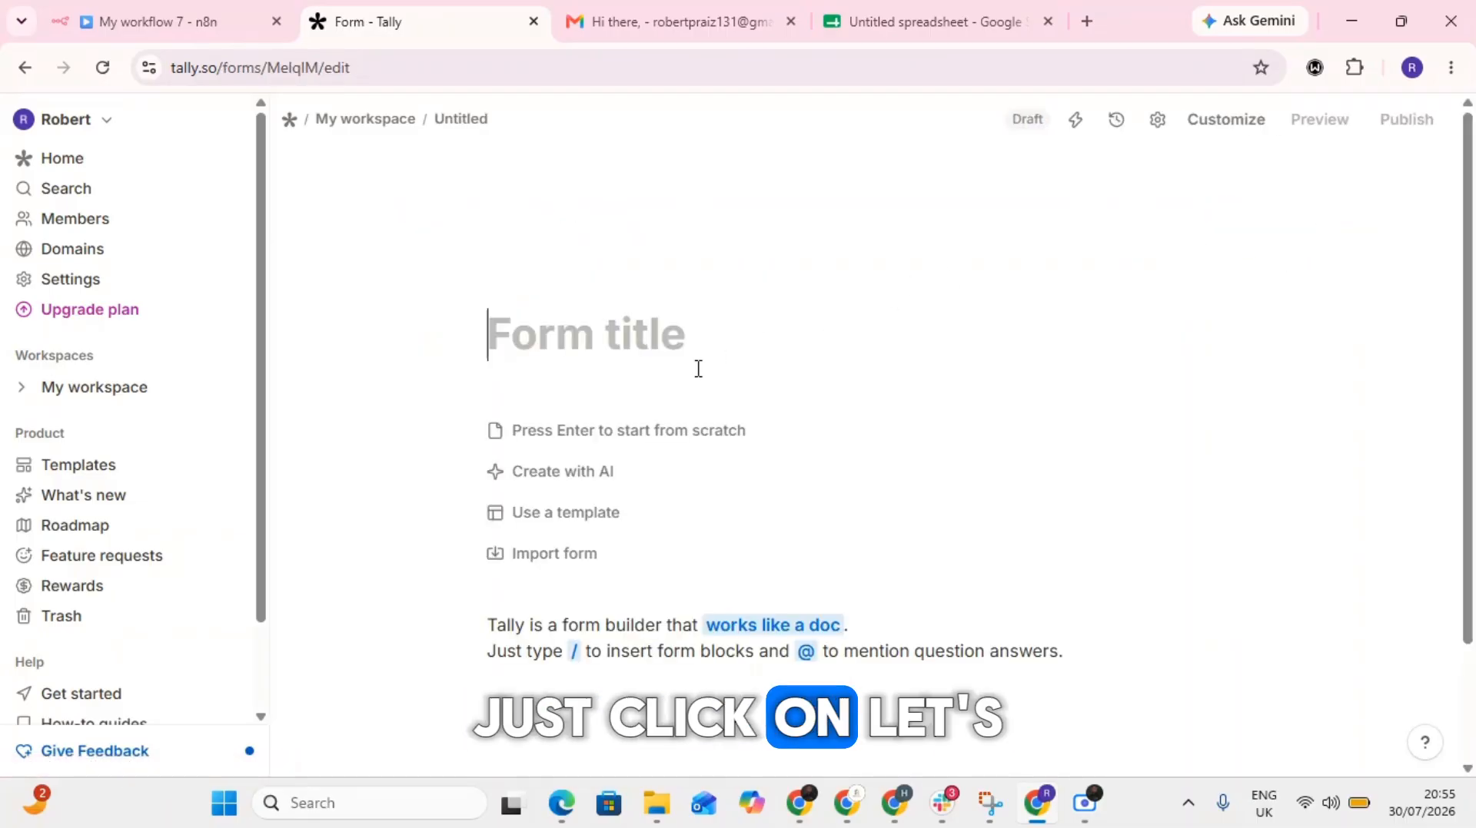
type("T")
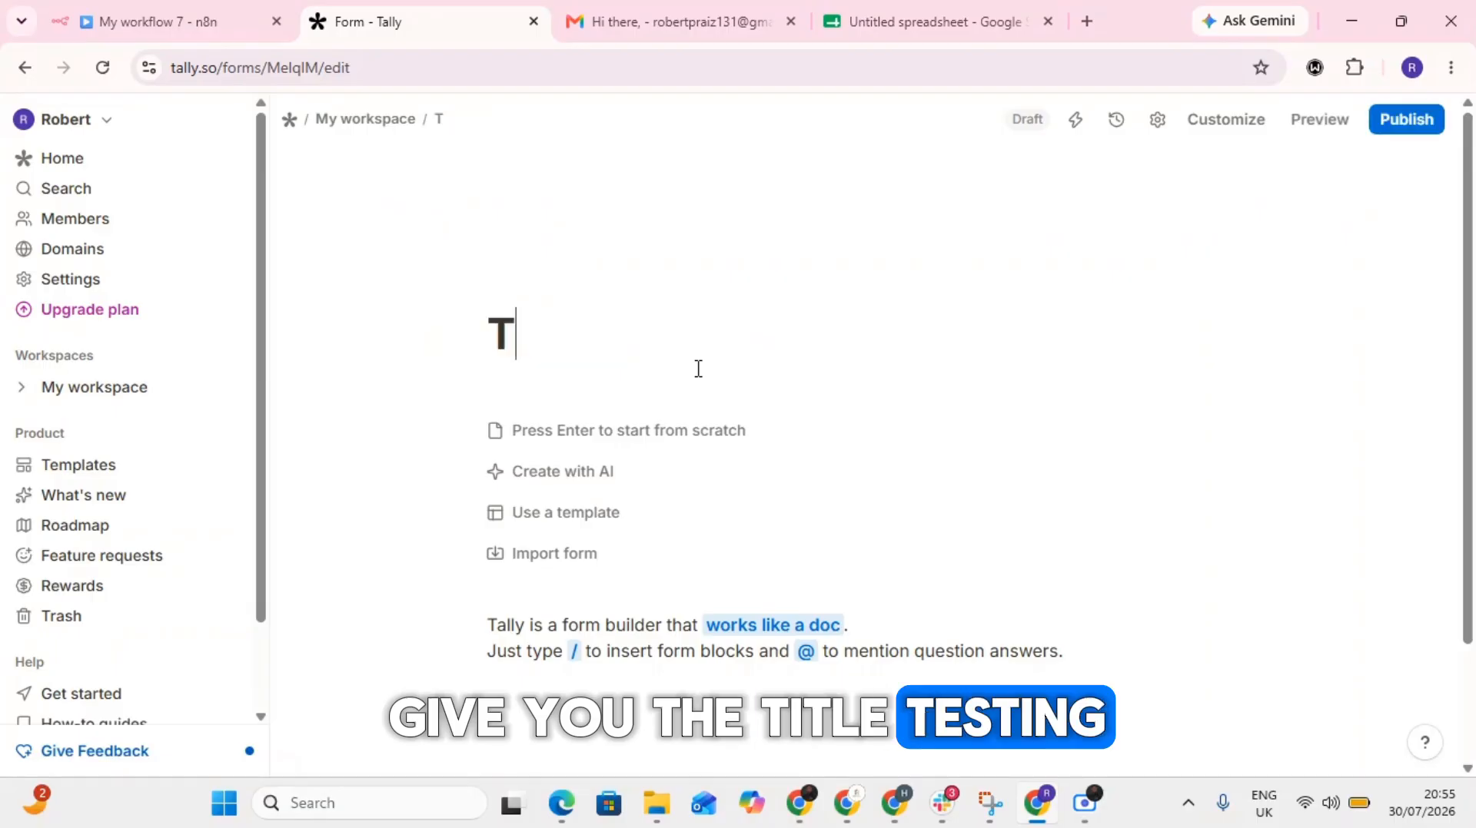
type("esting Form")
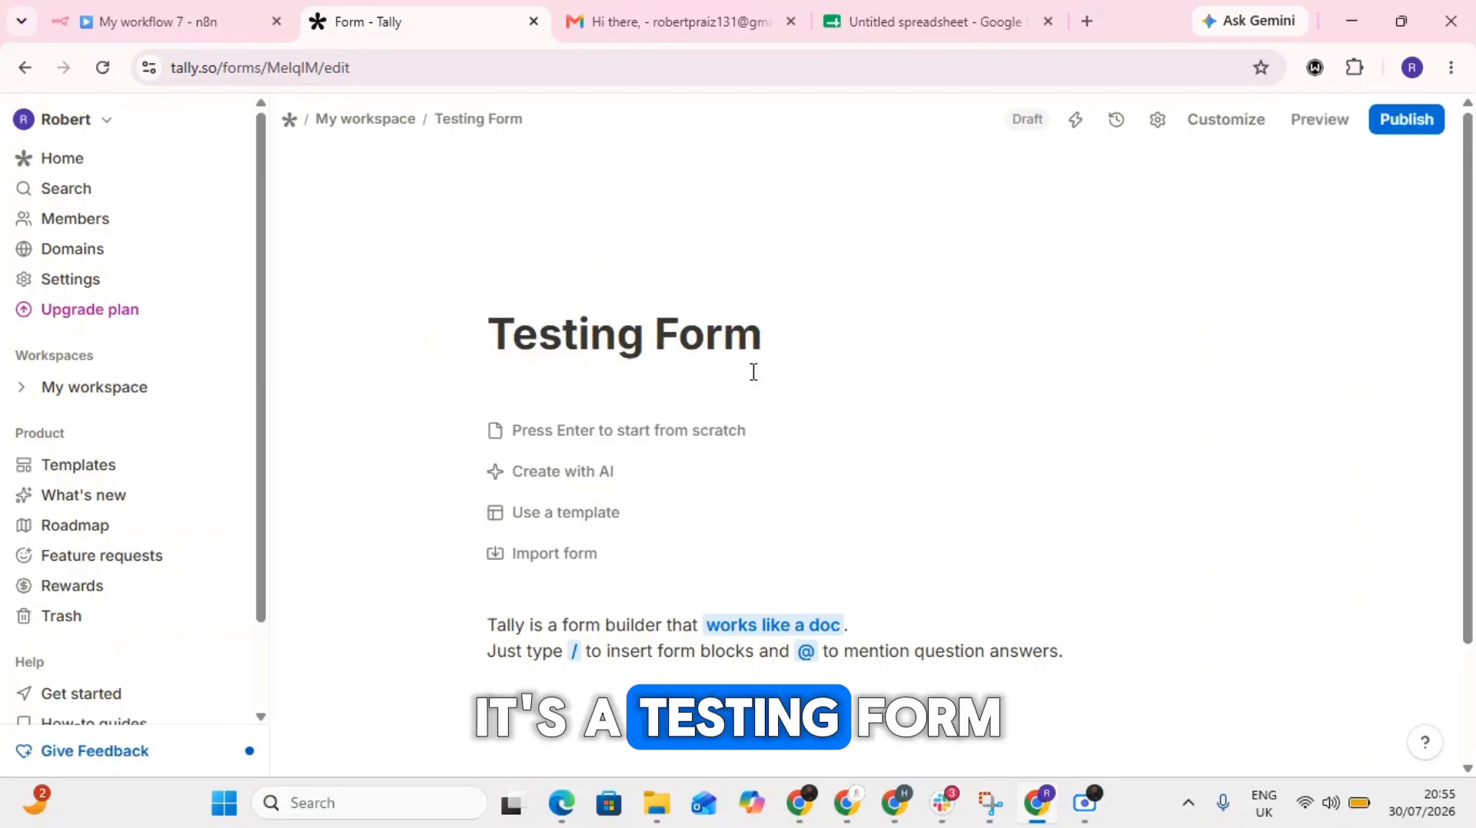
- Apply the Contact Form Template from the template gallery to the new form
left_click(596, 525)
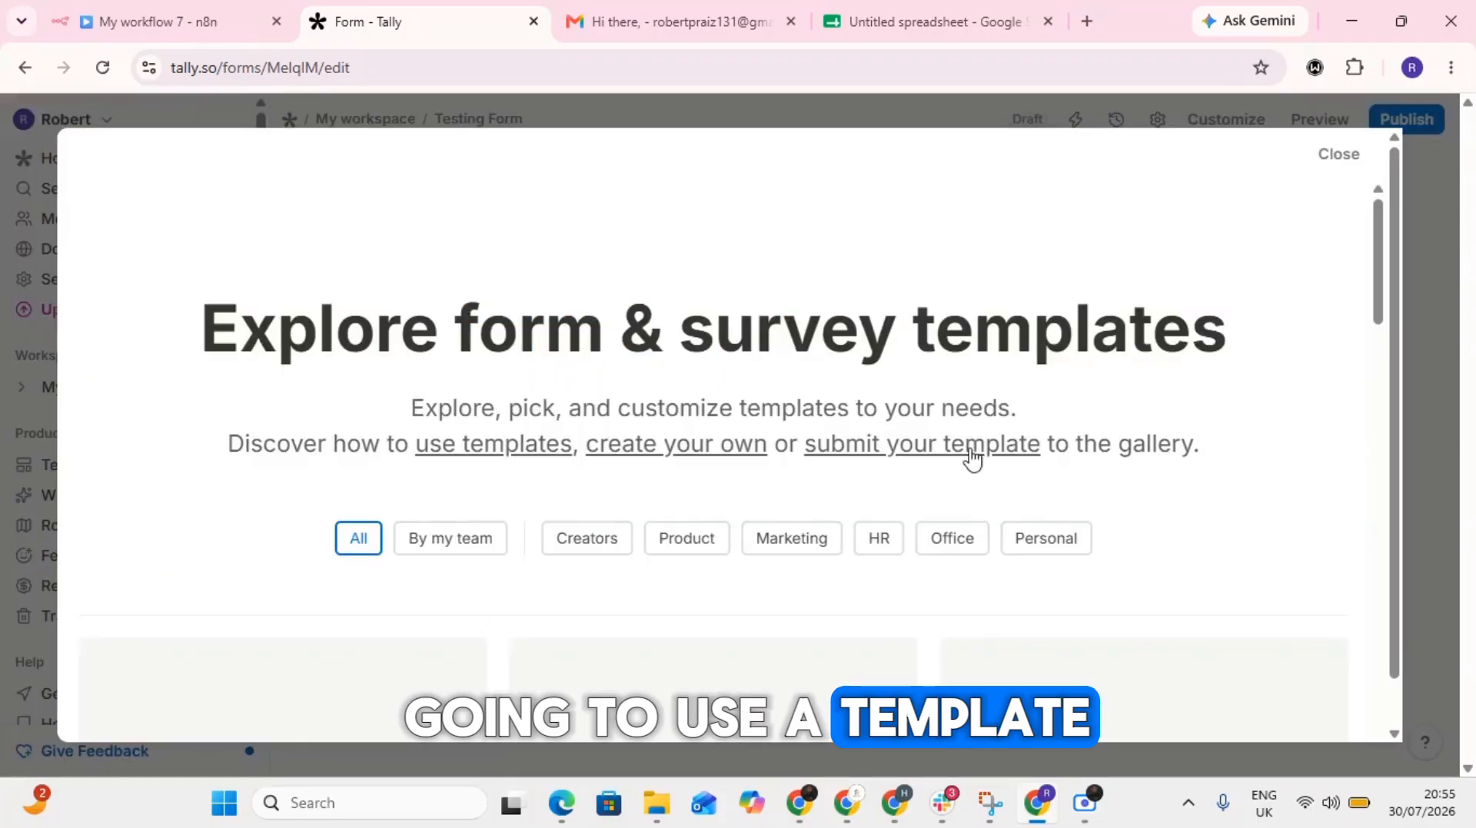
scroll(724, 520, "down", 4)
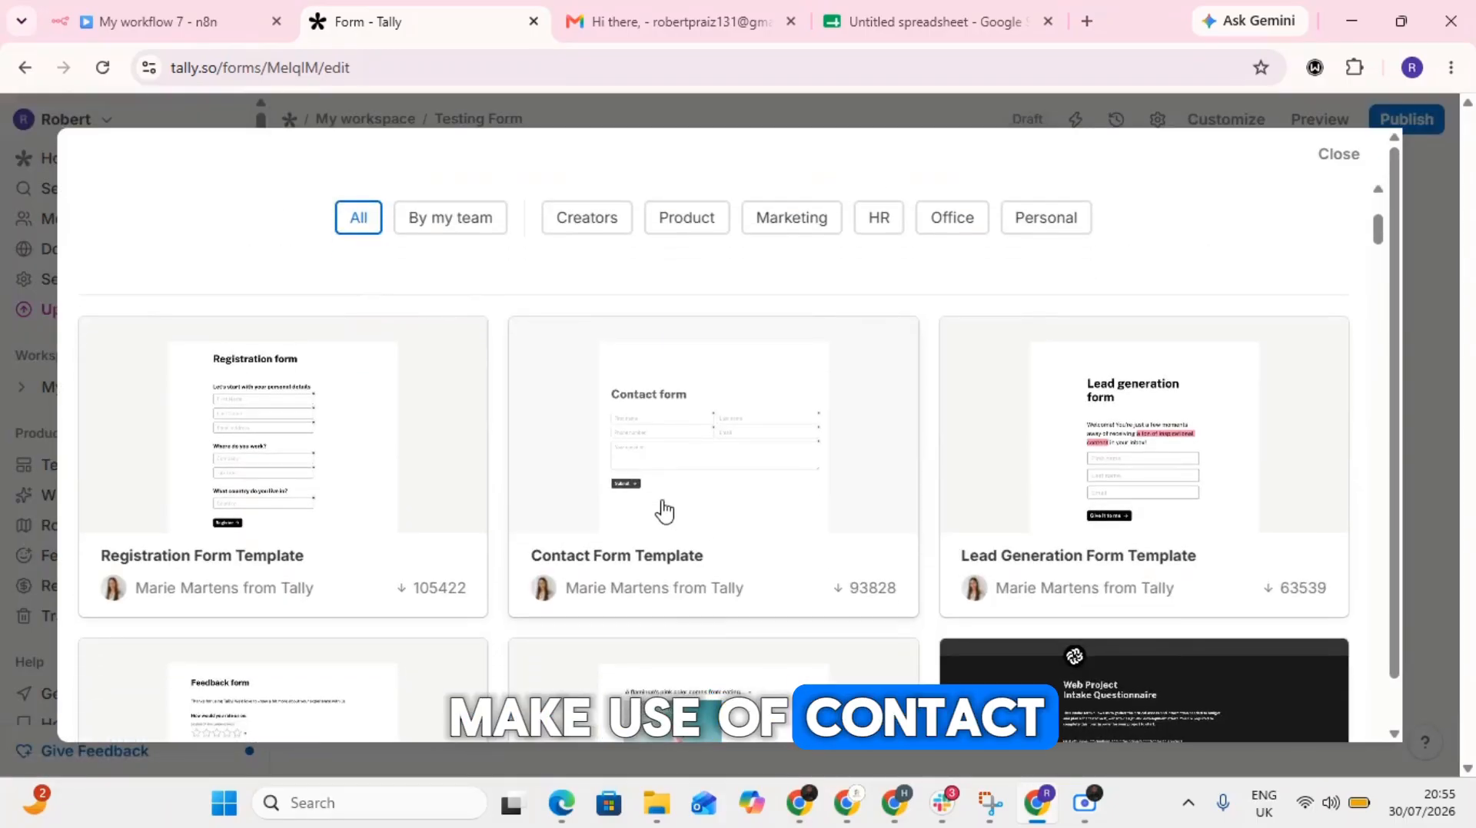
left_click(662, 510)
left_click(1287, 156)
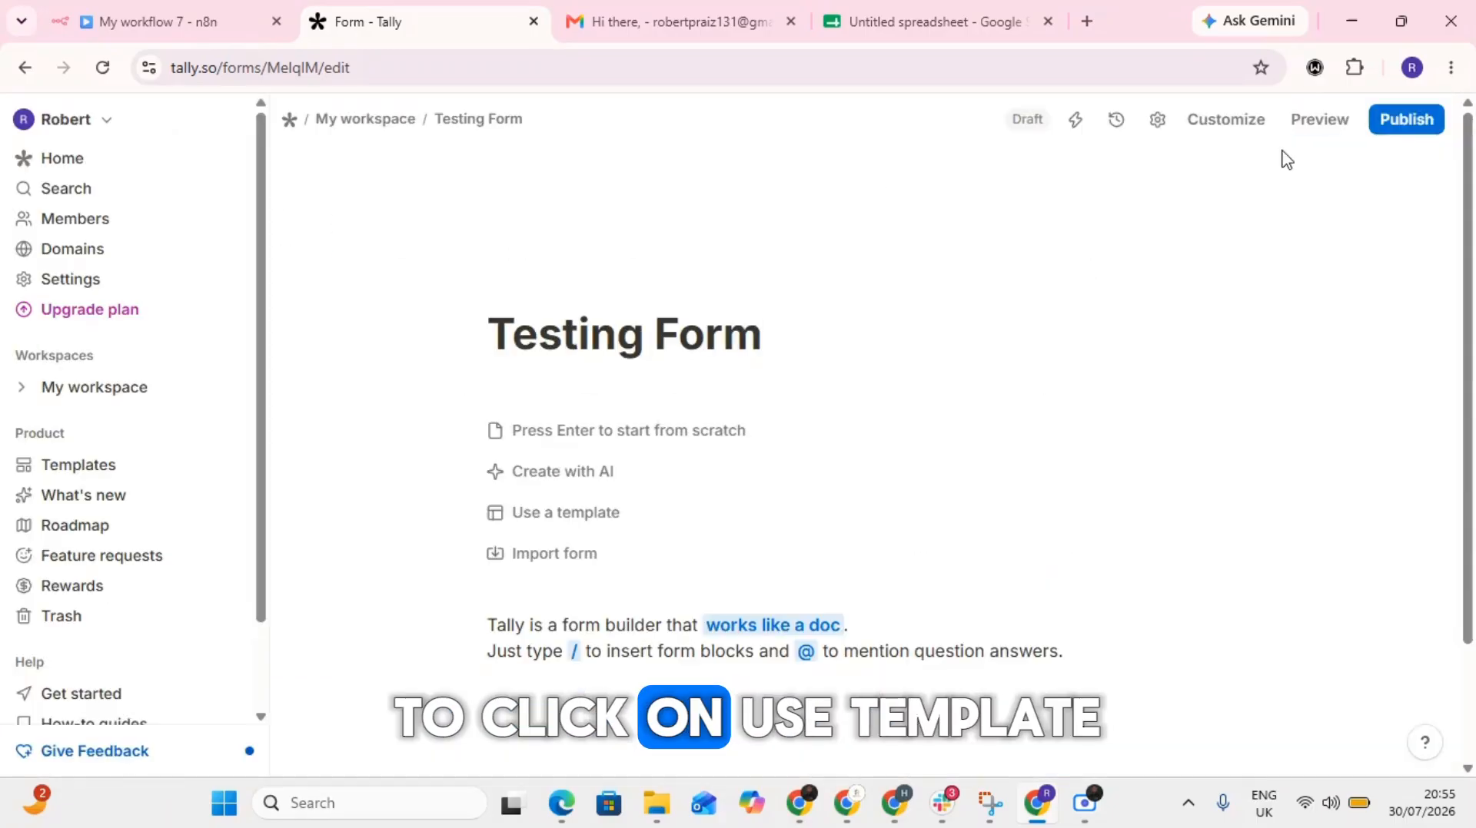
- Delete the "Your question" and "Phone number" fields from the contact form
scroll(649, 569, "down", 5)
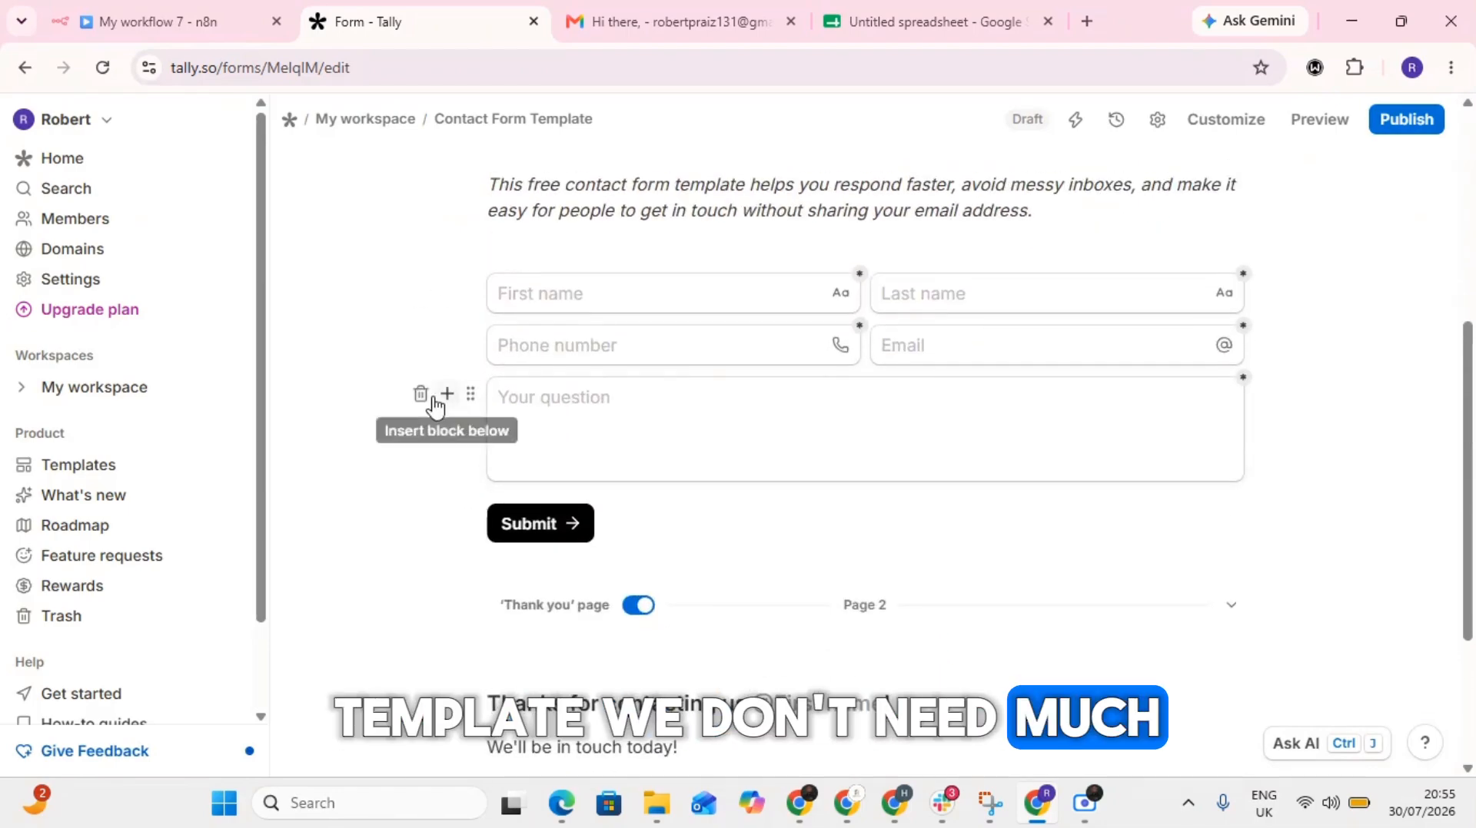
left_click(421, 396)
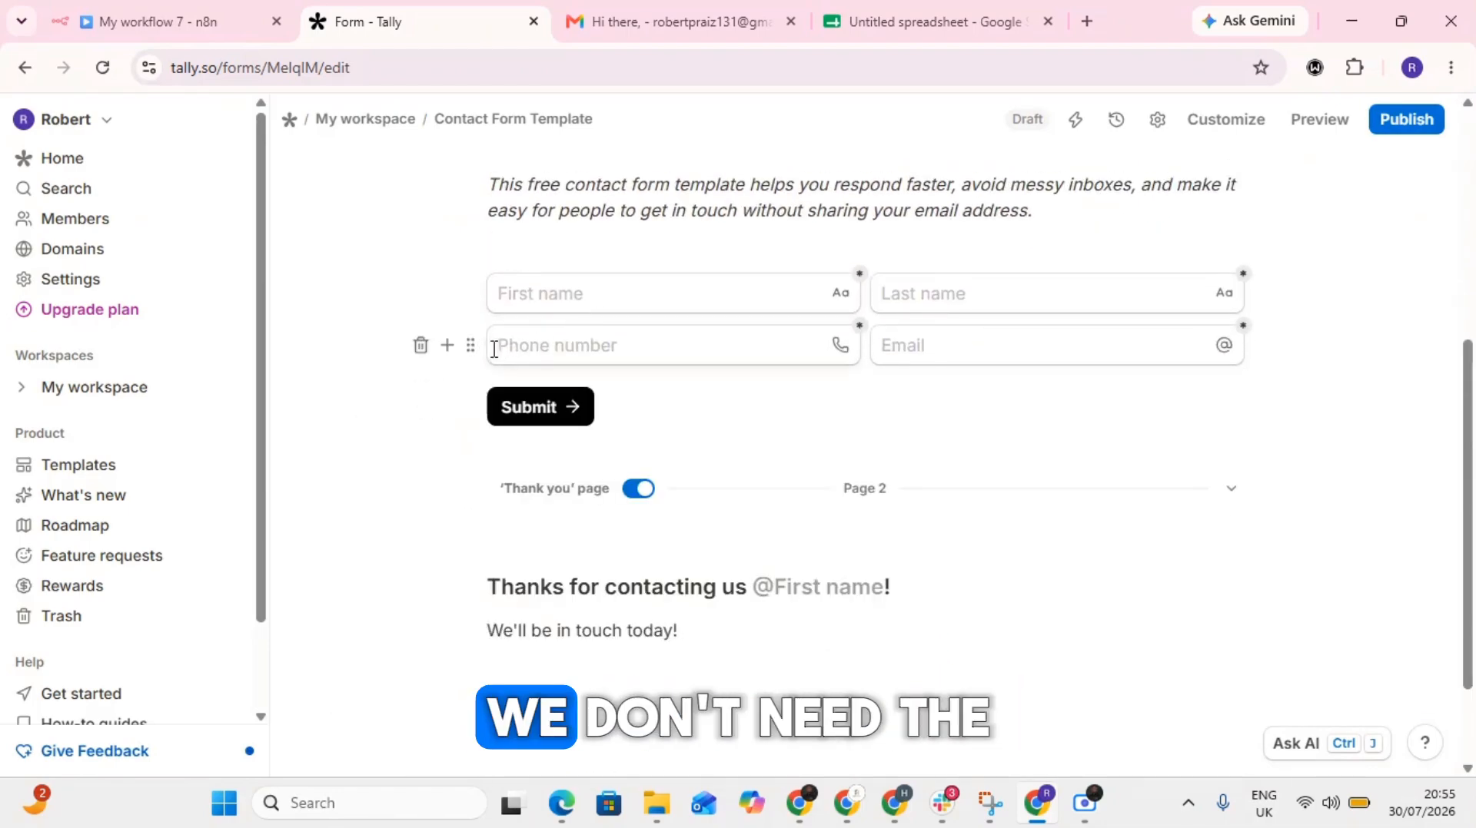
left_click(428, 352)
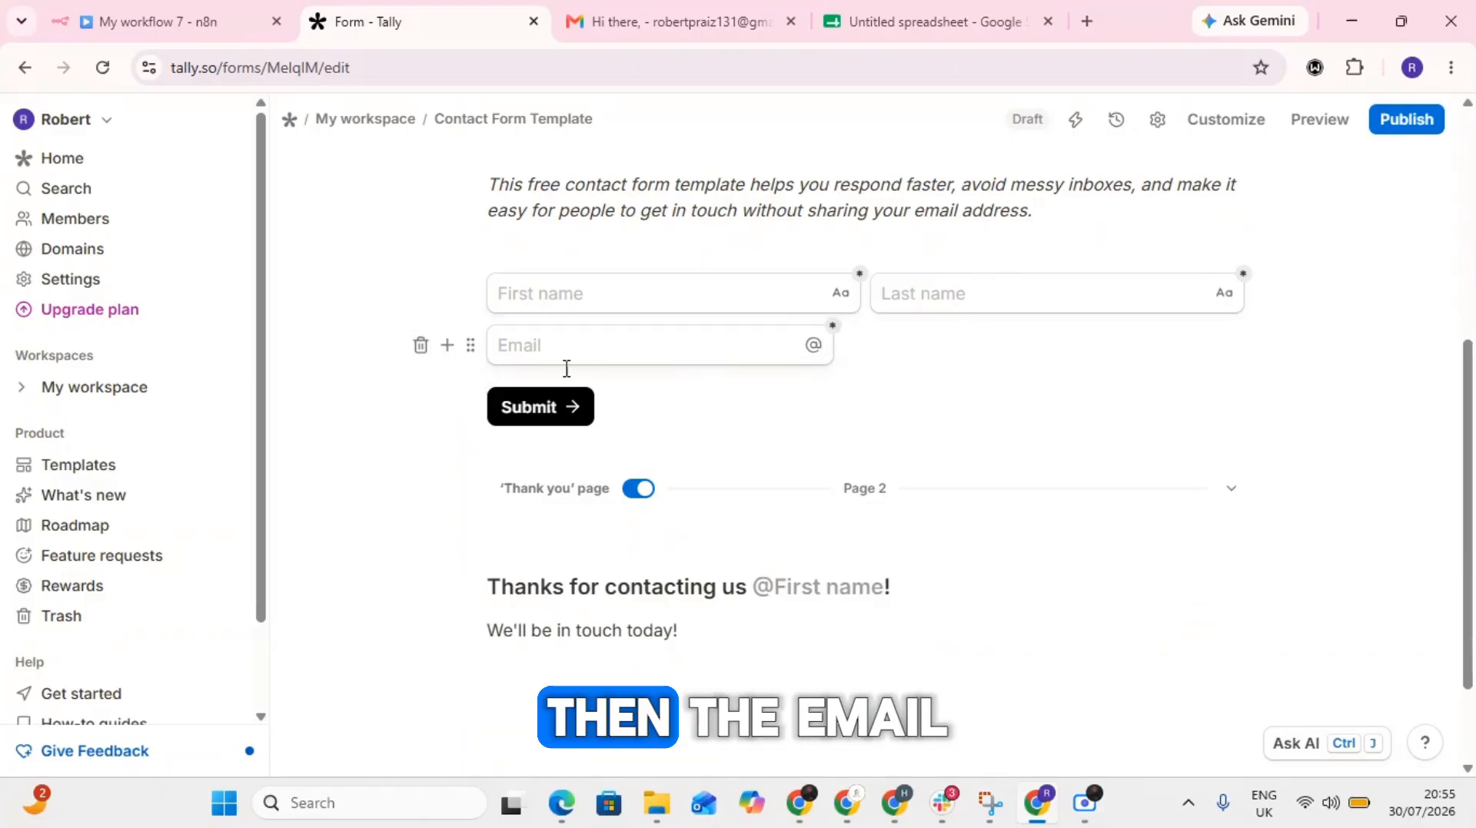
- Publish the contact form and start connecting a Webhooks integration to it
scroll(948, 470, "up", 6)
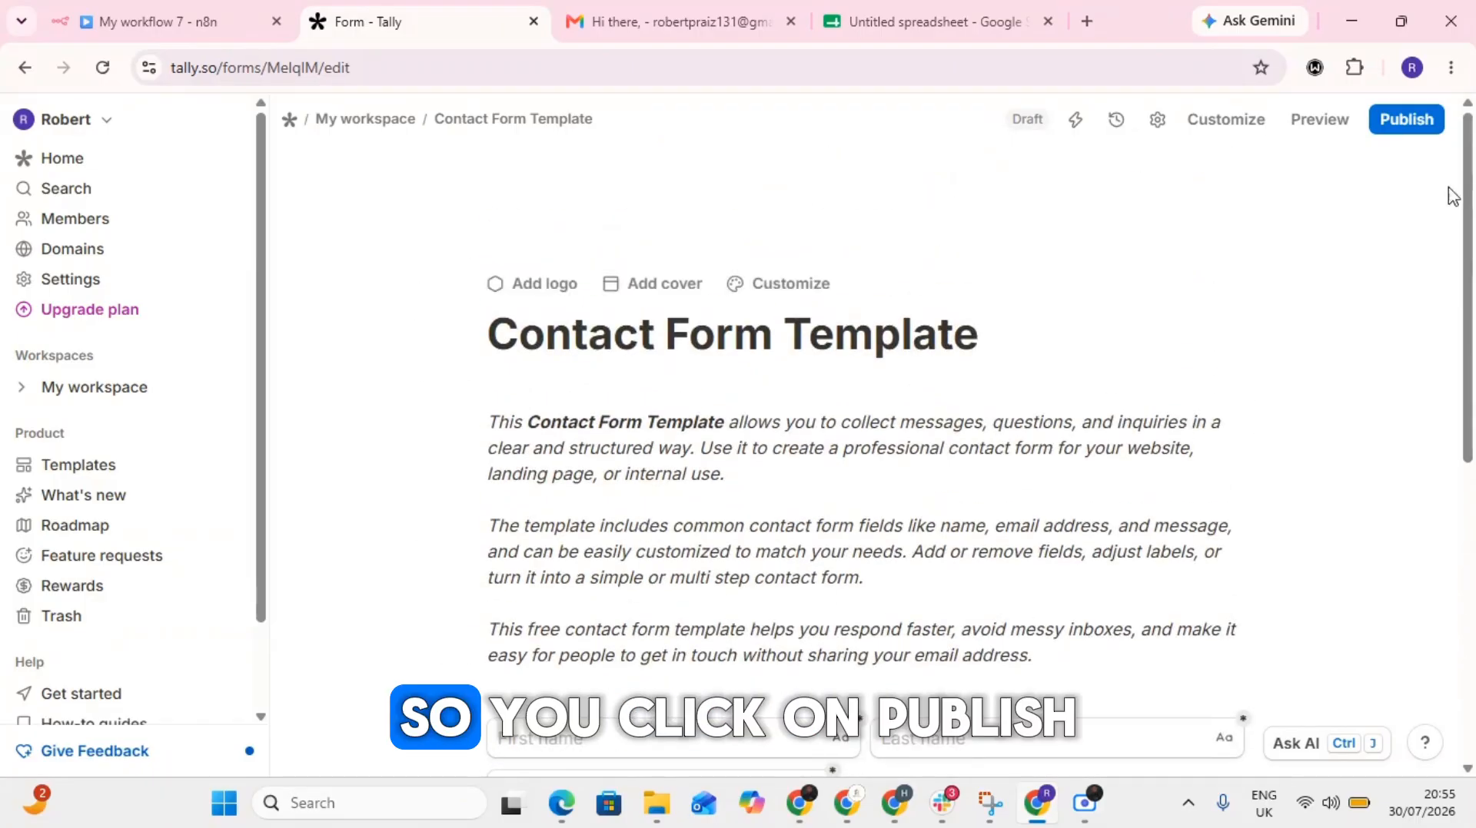
left_click(1424, 125)
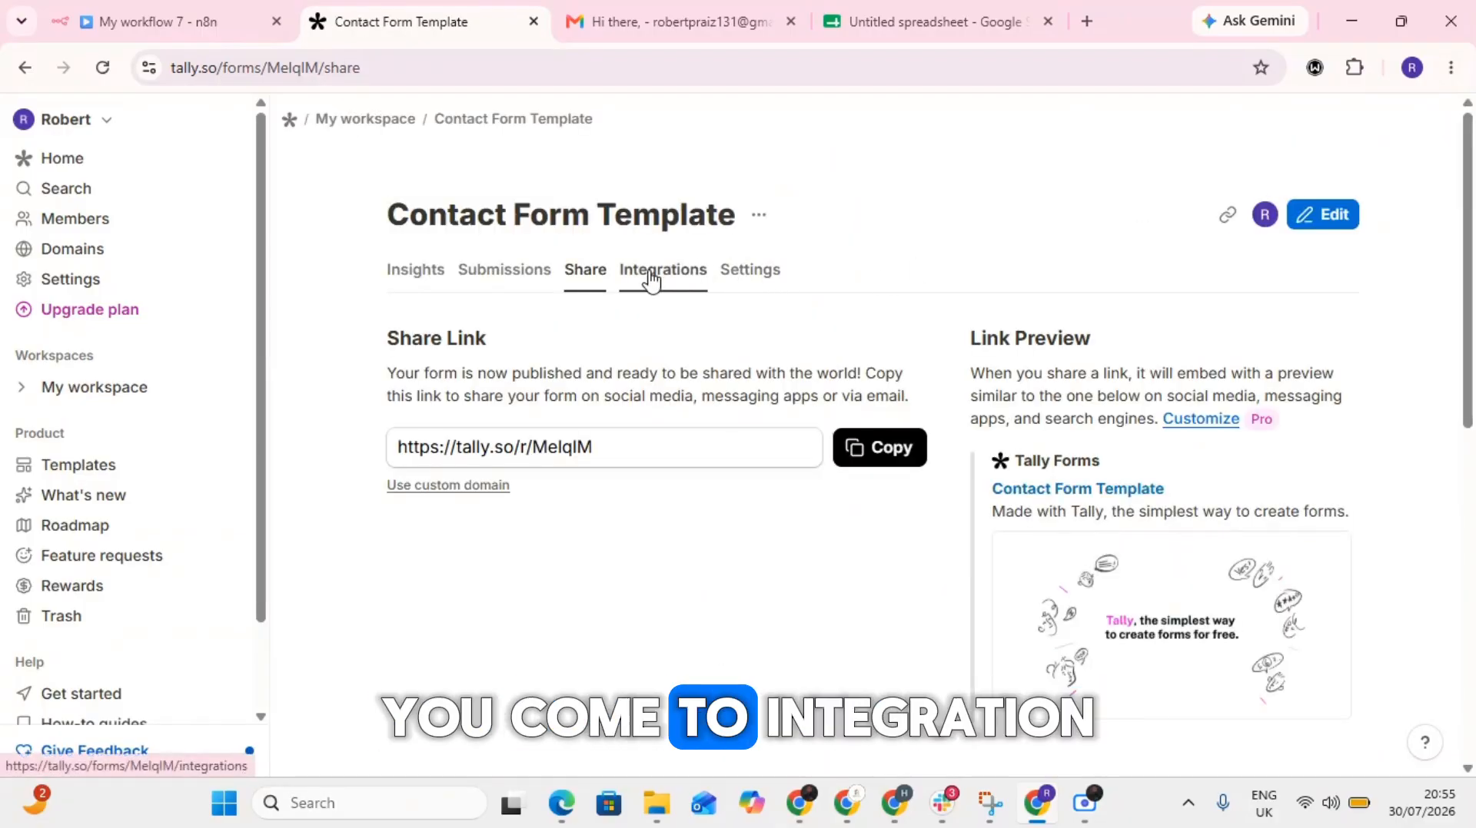
left_click(652, 282)
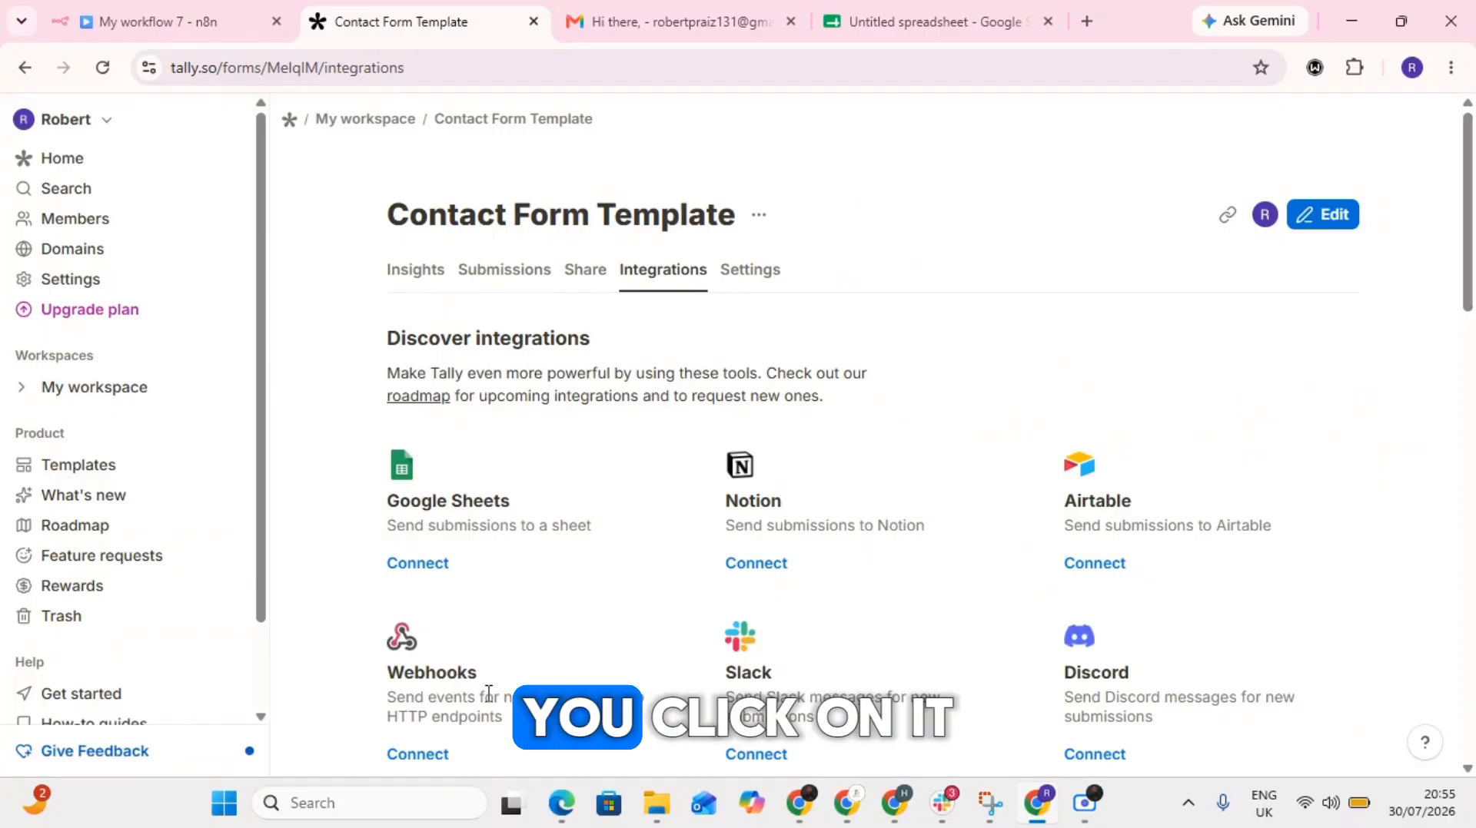
left_click(417, 754)
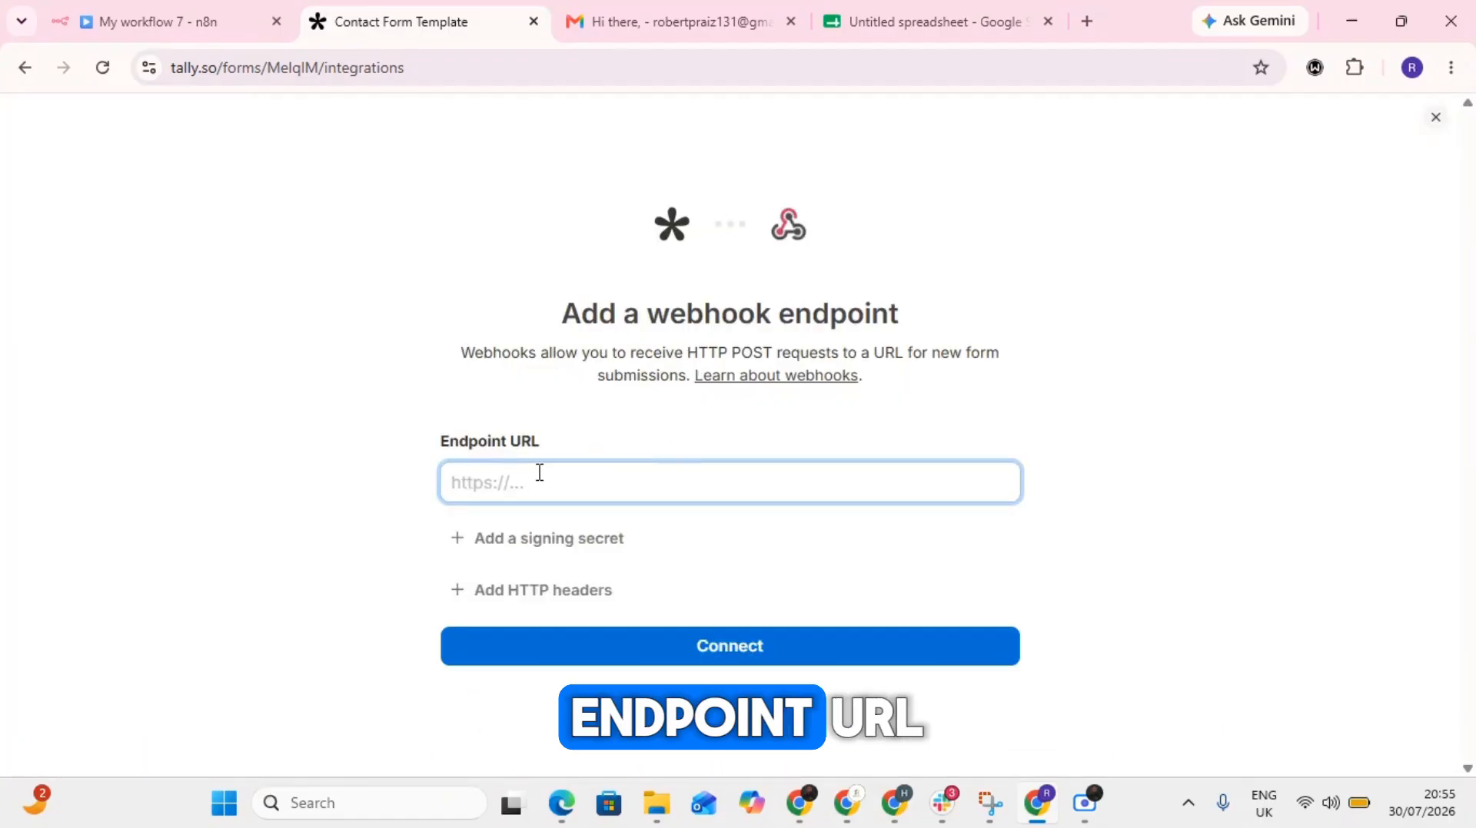
- Copy the n8n Webhook node's test URL and connect it as the Tally form's webhook endpoint URL
left_click(137, 4)
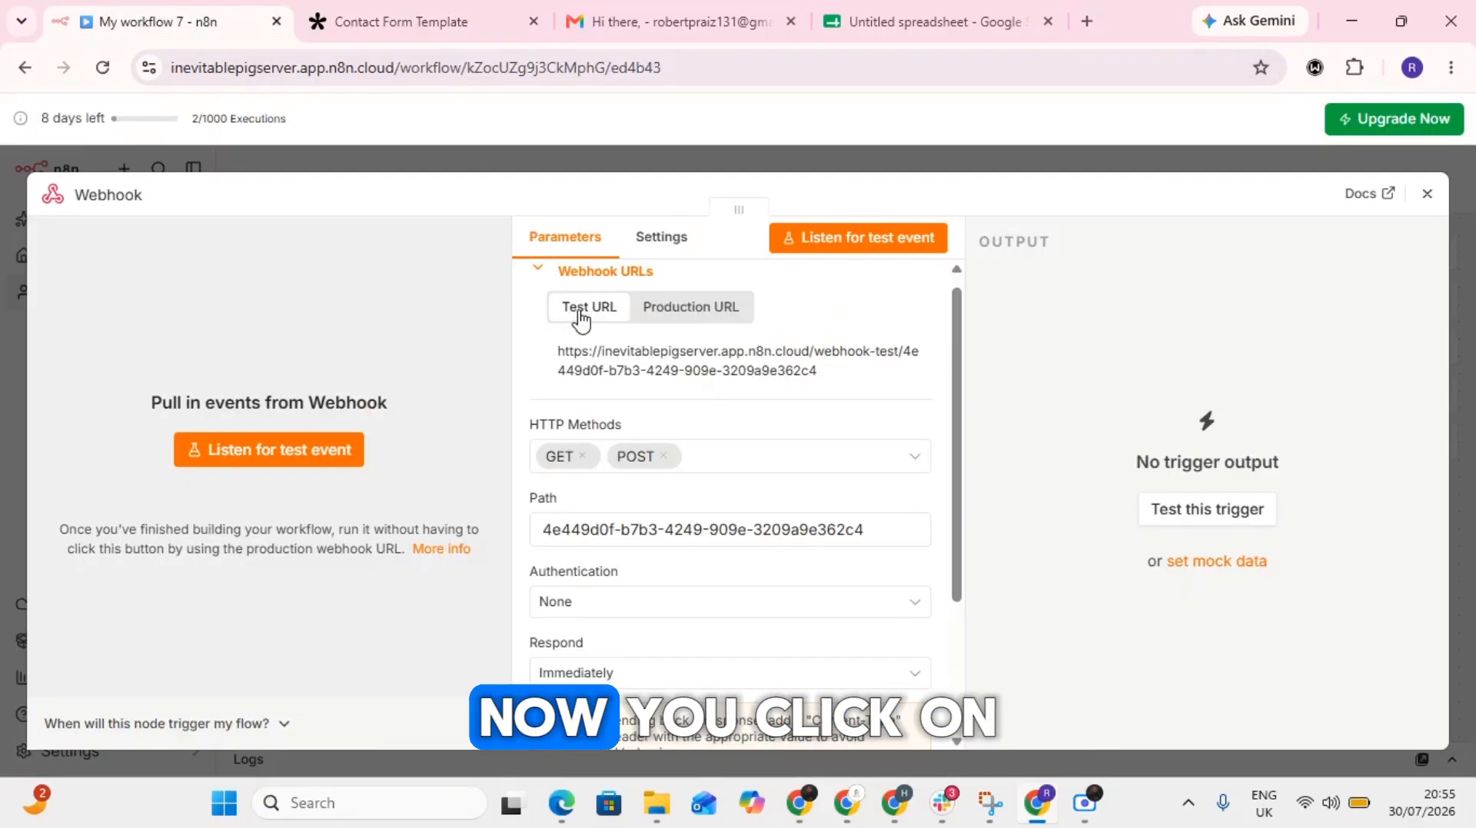
left_click(692, 371)
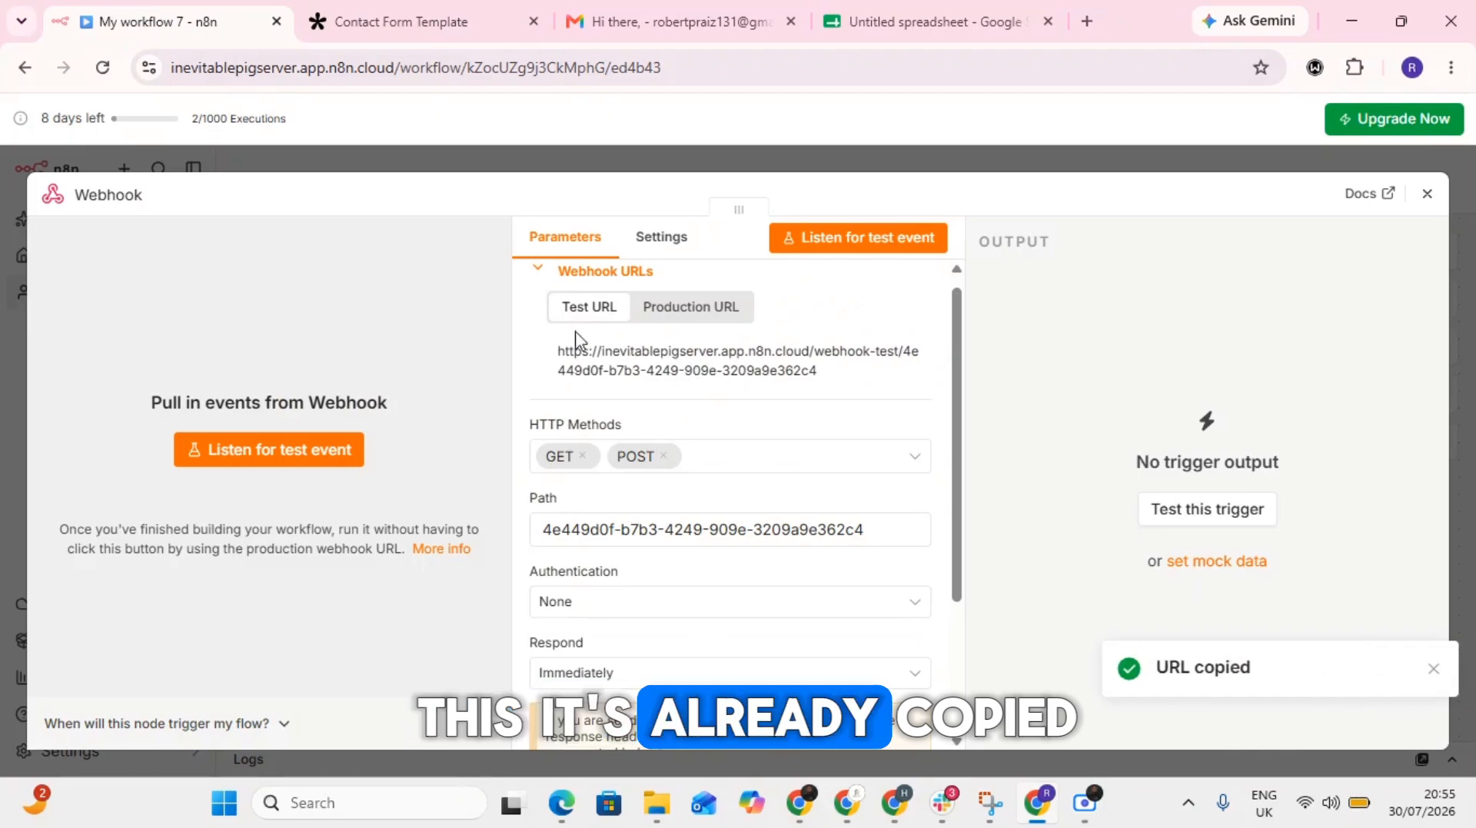
left_click(409, 9)
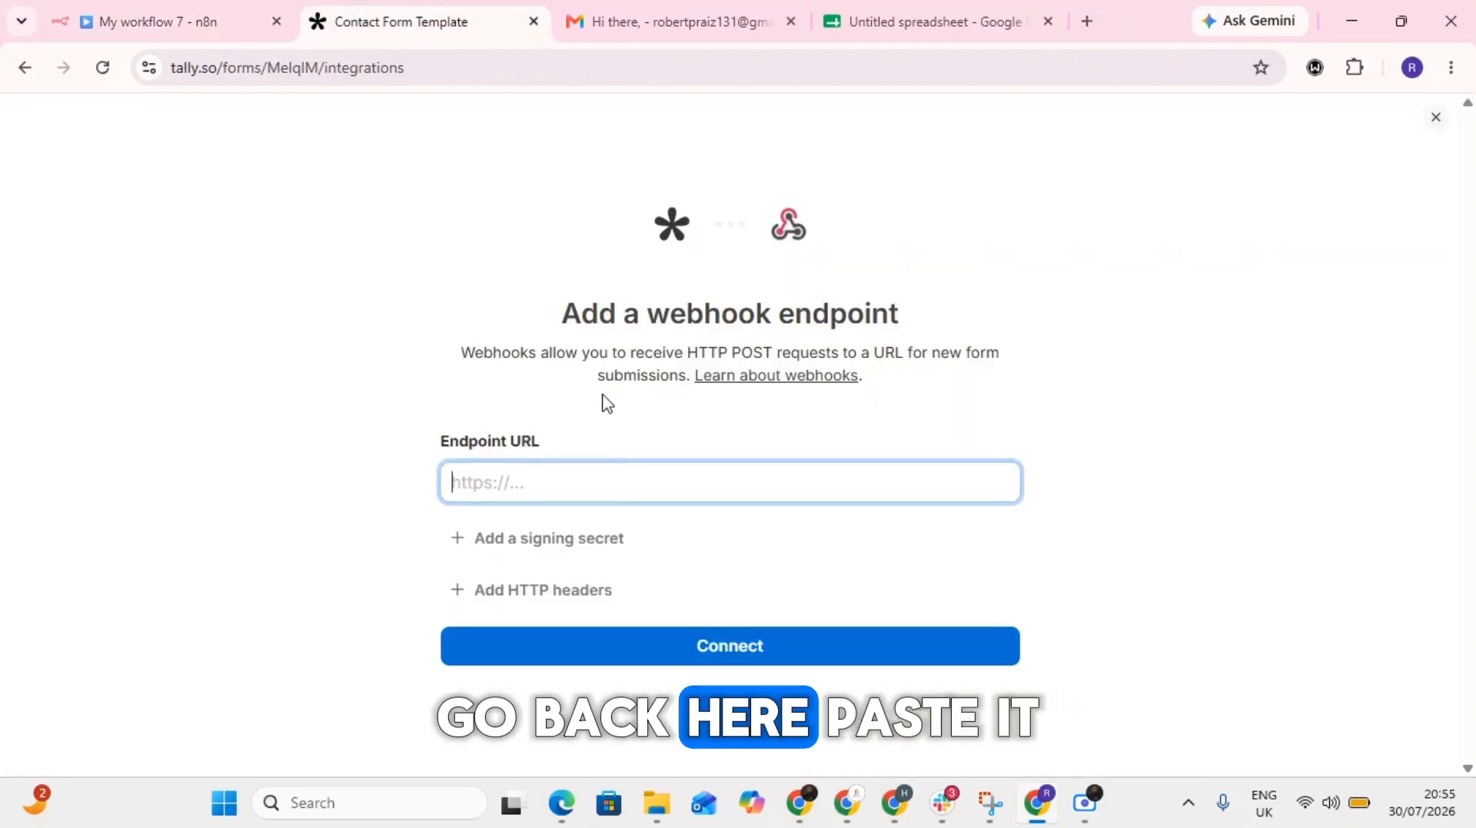
left_click(586, 485)
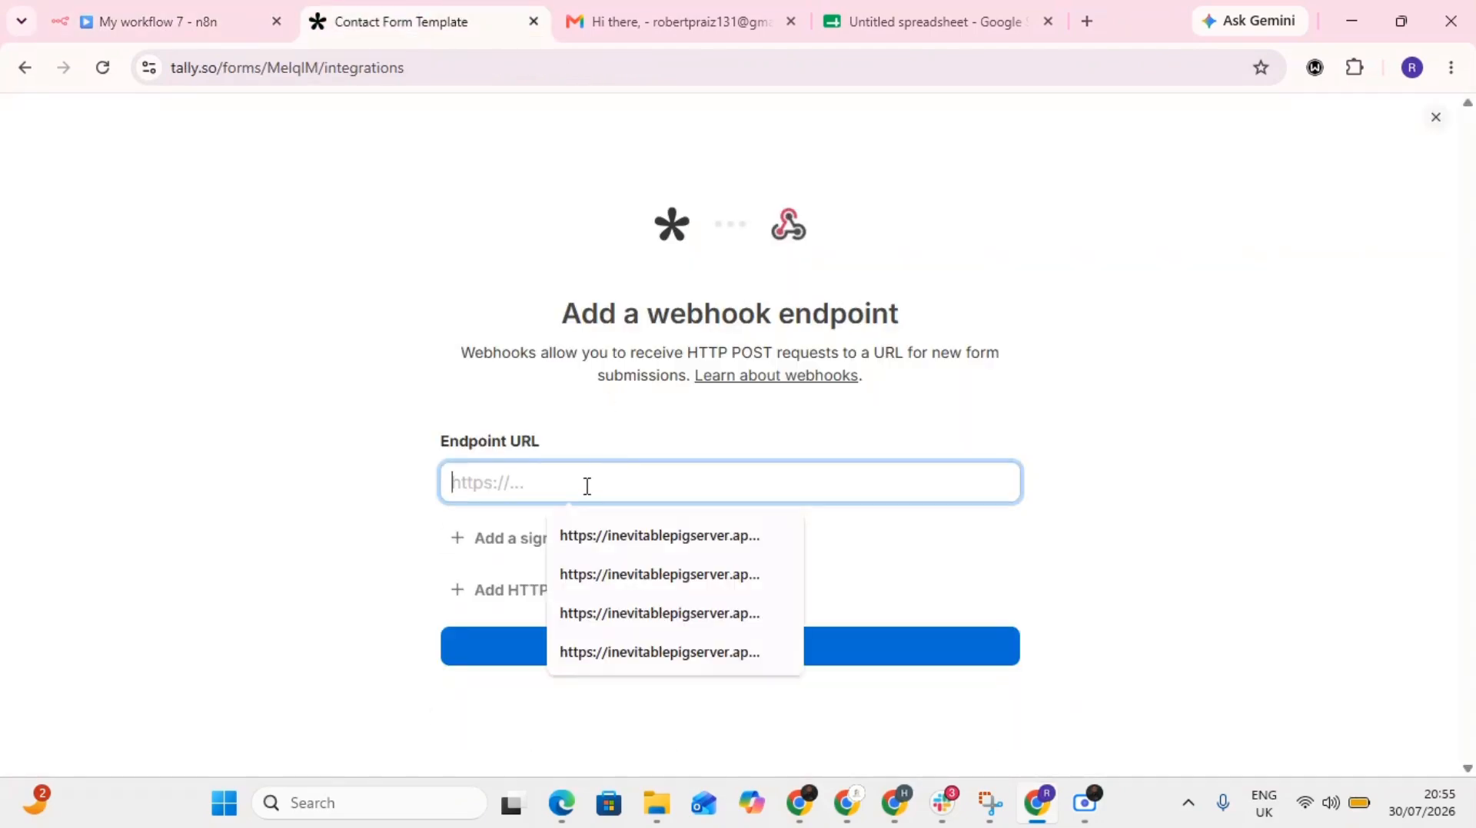
key("ctrl+v")
left_click(728, 652)
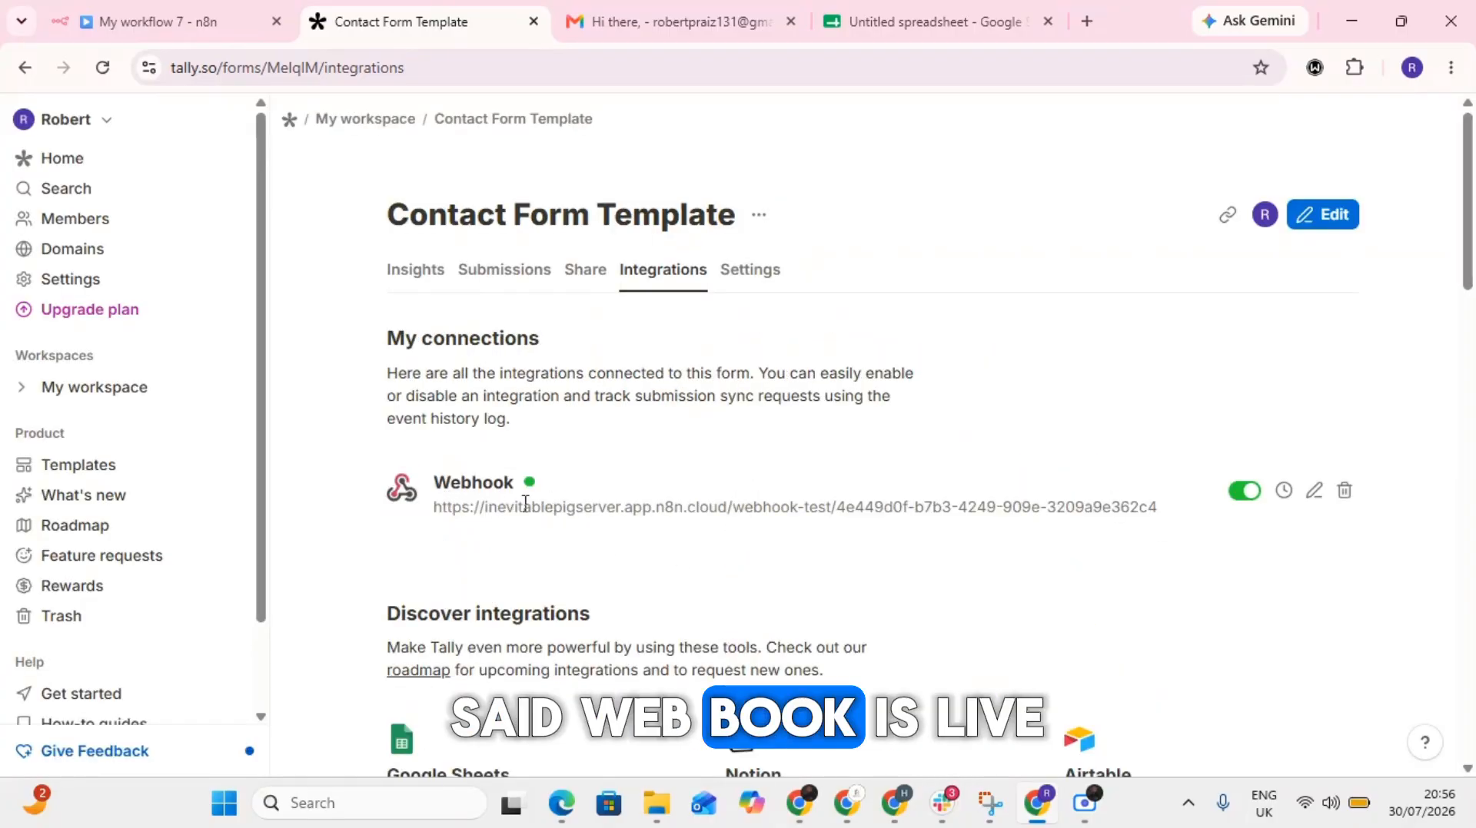
- Copy the Tally form's share link and open the published contact form in a new browser tab
left_click(1230, 218)
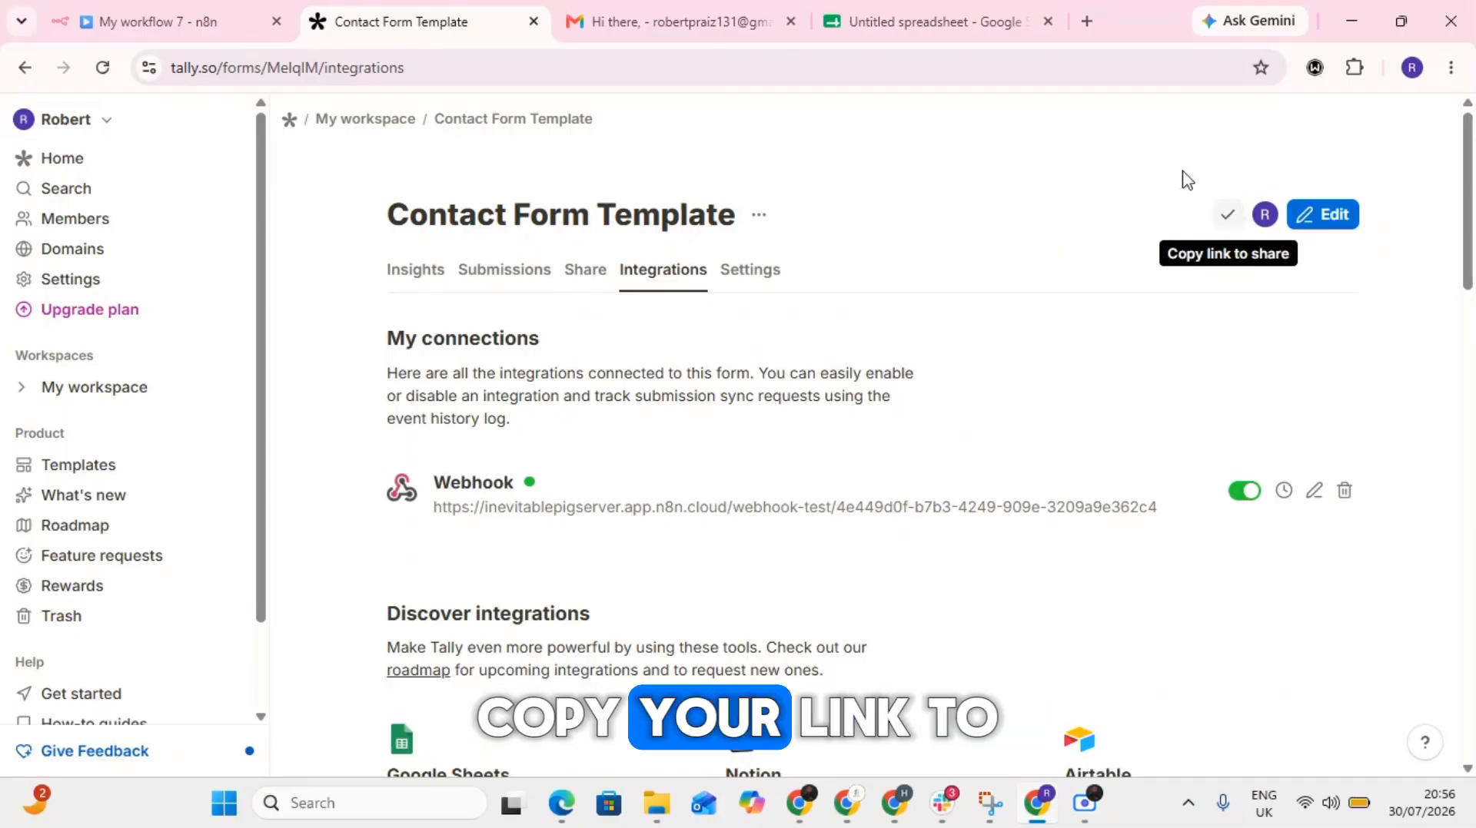
left_click(1090, 20)
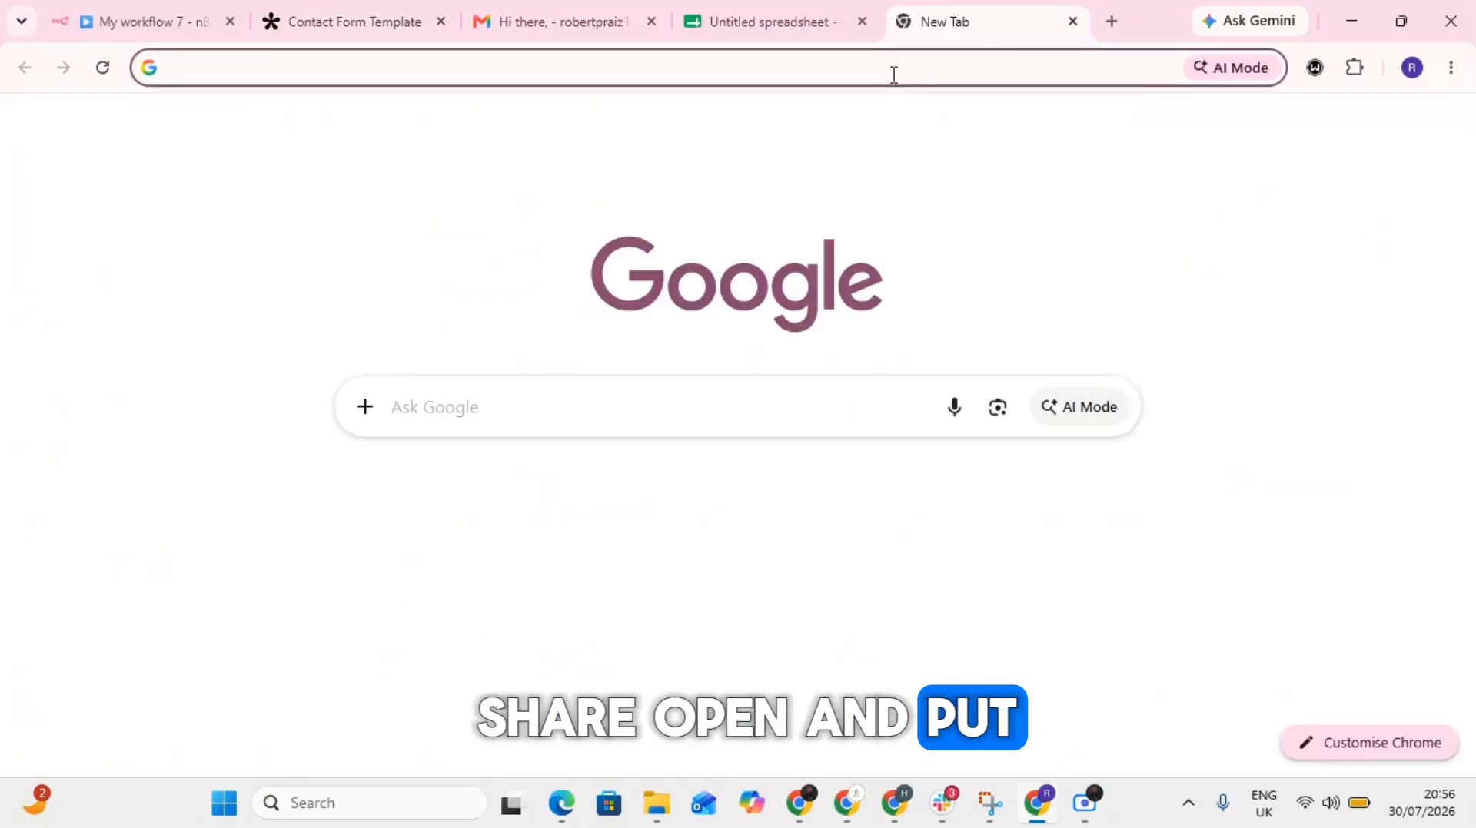
key("ctrl+v")
key("Return")
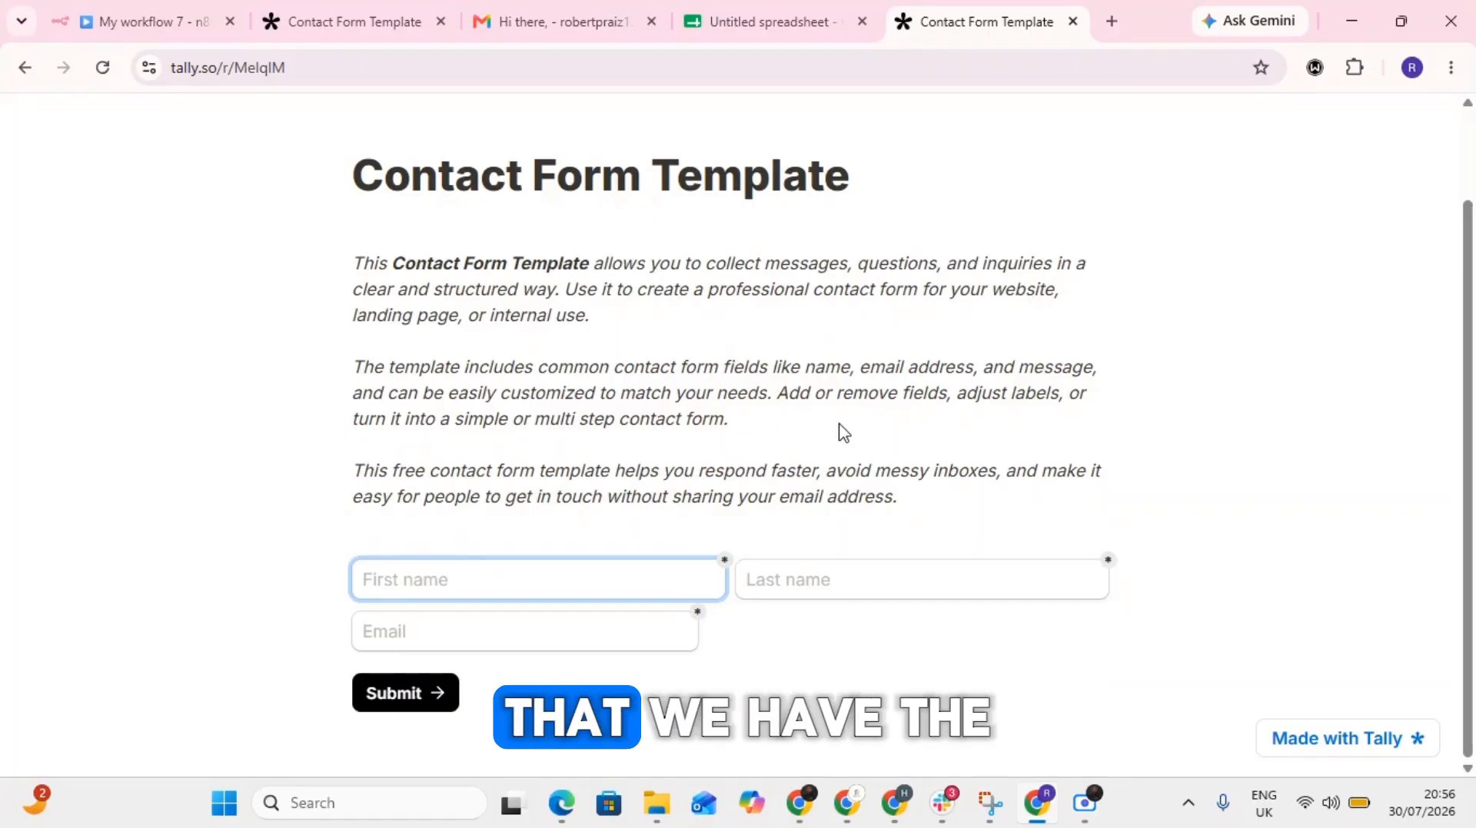
scroll(837, 428, "down", 2)
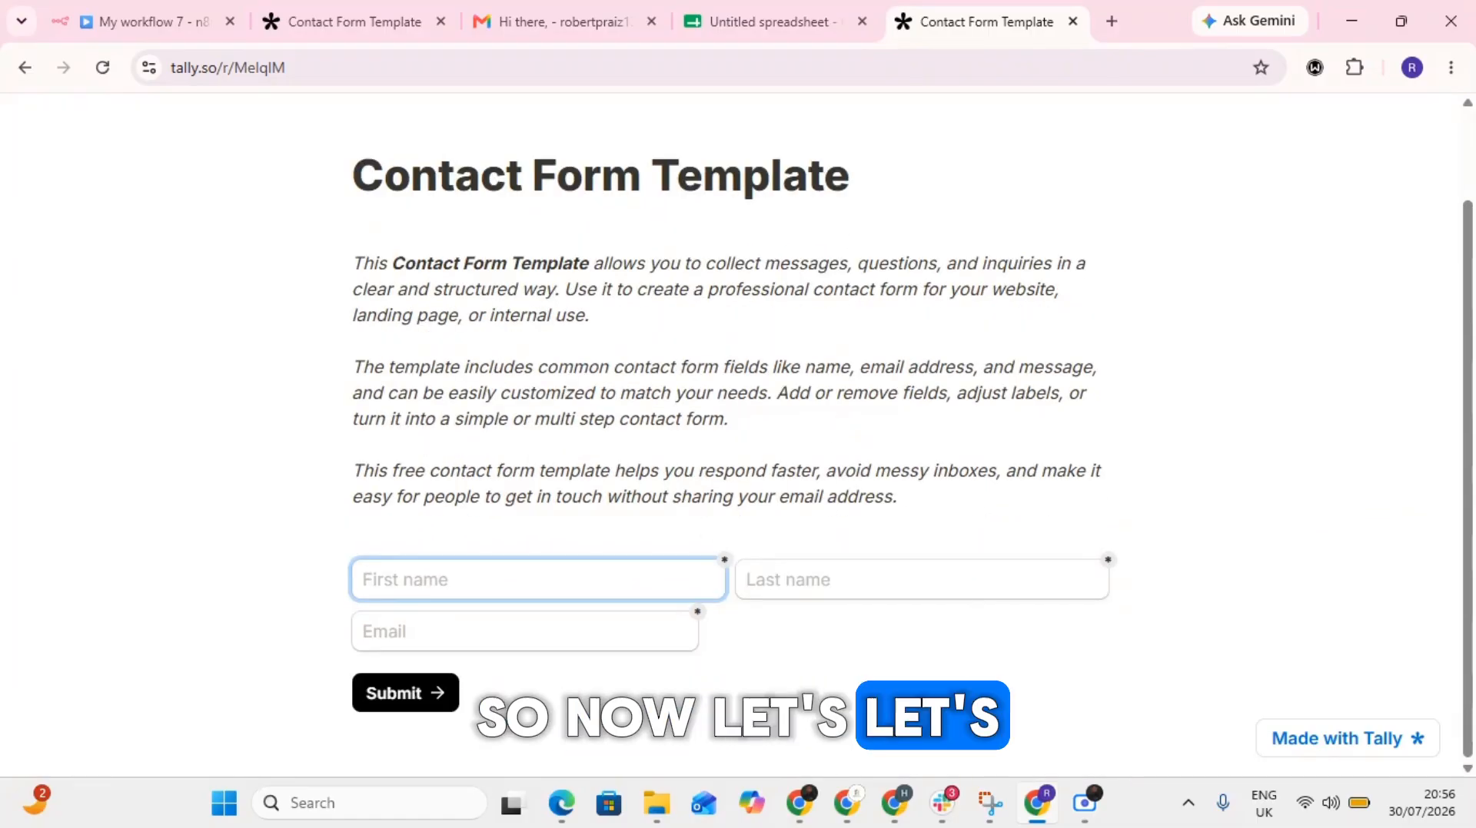
- Start listening for a test event on the n8n Webhook node and submit the contact form with a first name, last name and email address
left_click(165, 21)
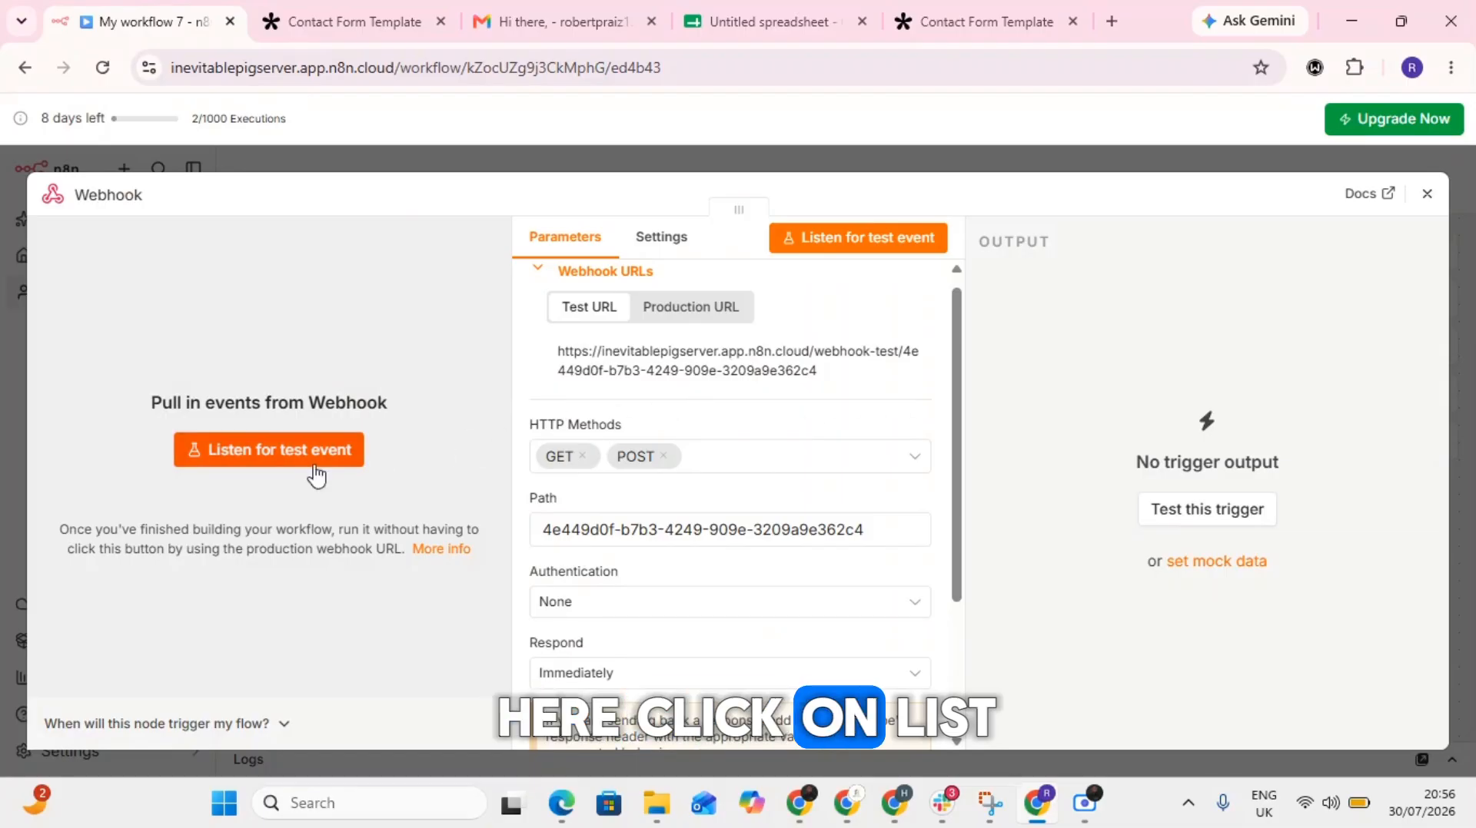
left_click(286, 463)
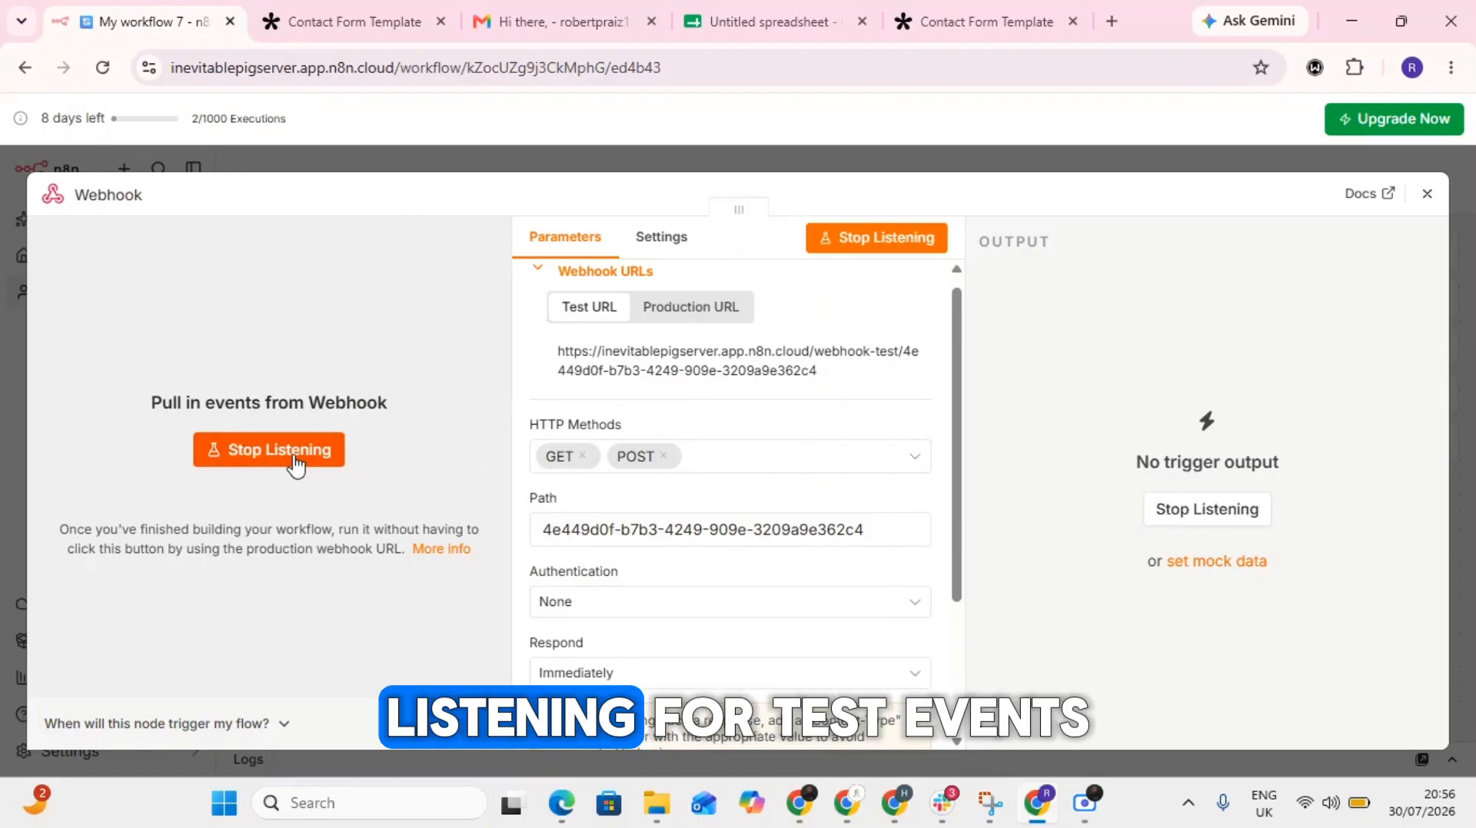
left_click(928, 11)
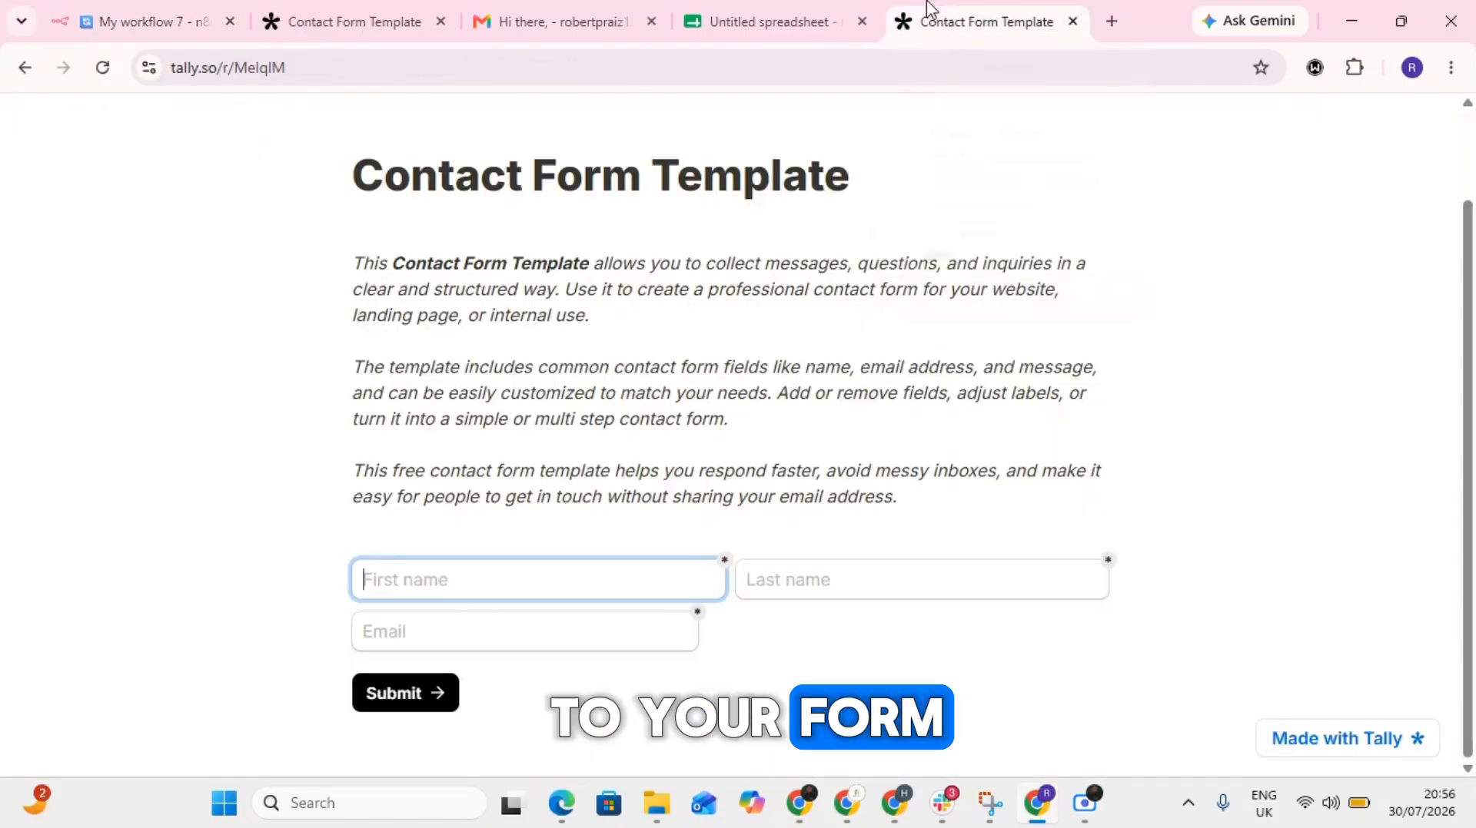
left_click(538, 566)
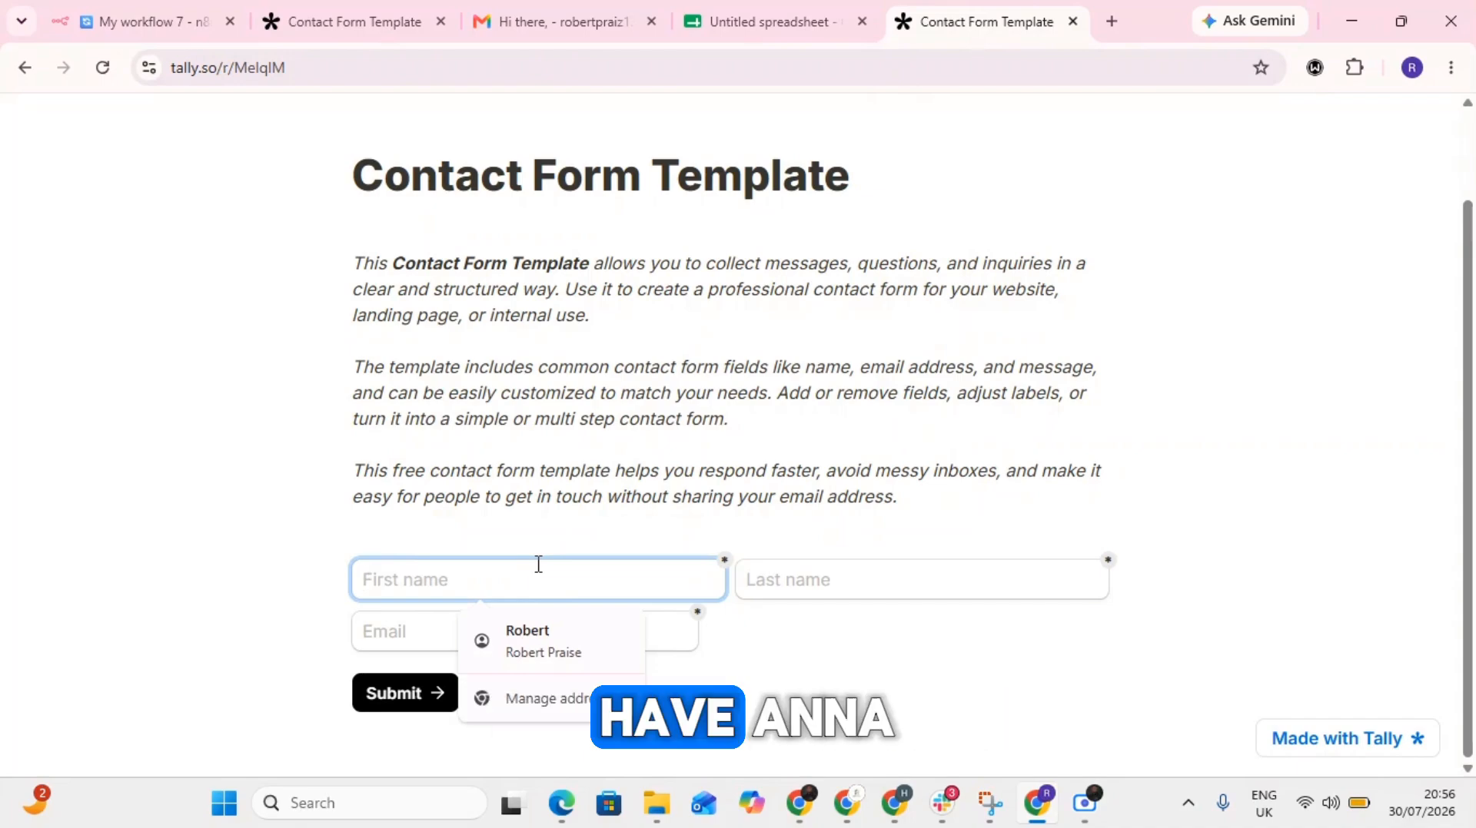
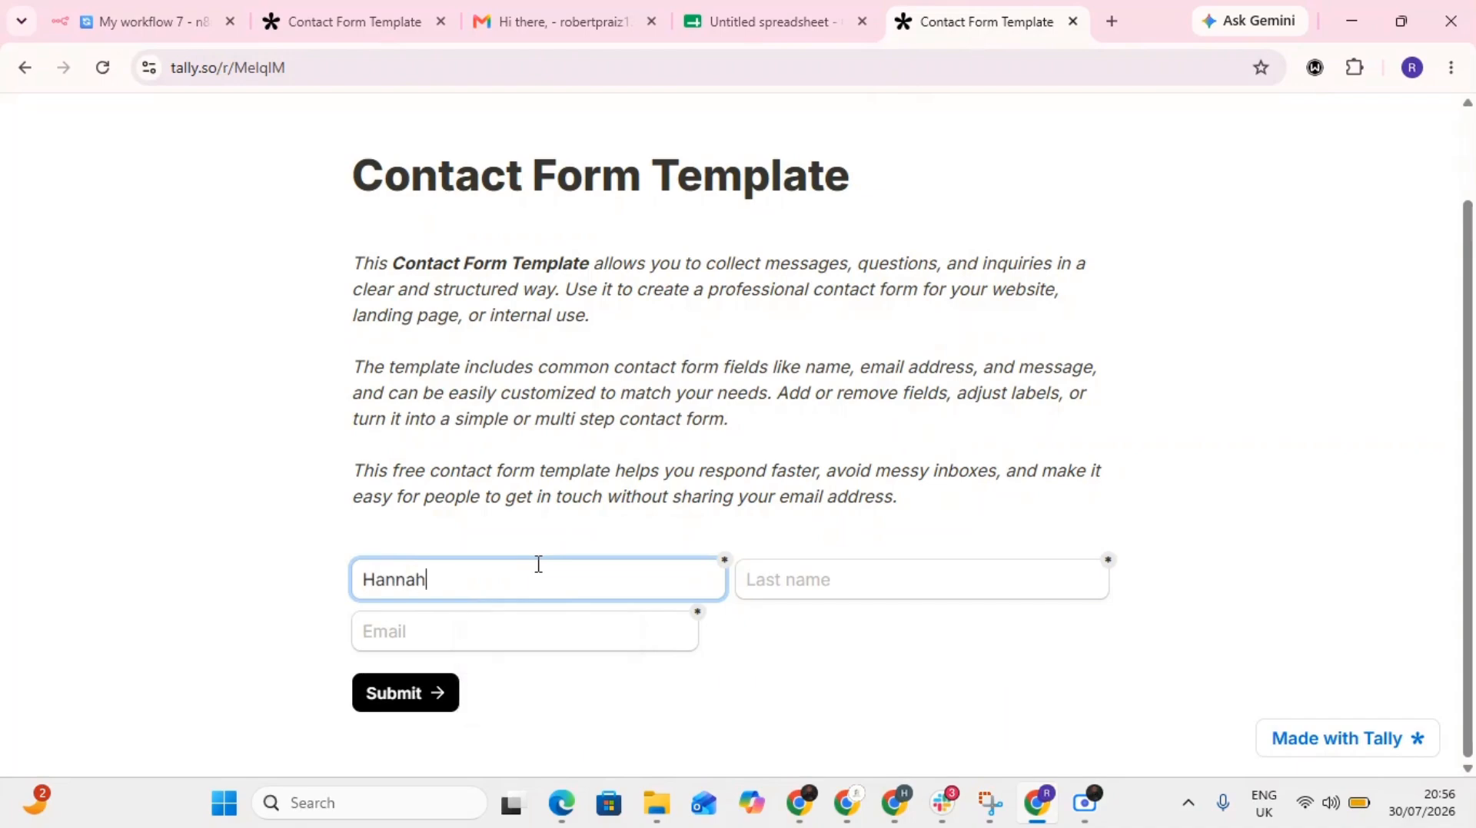
left_click(747, 569)
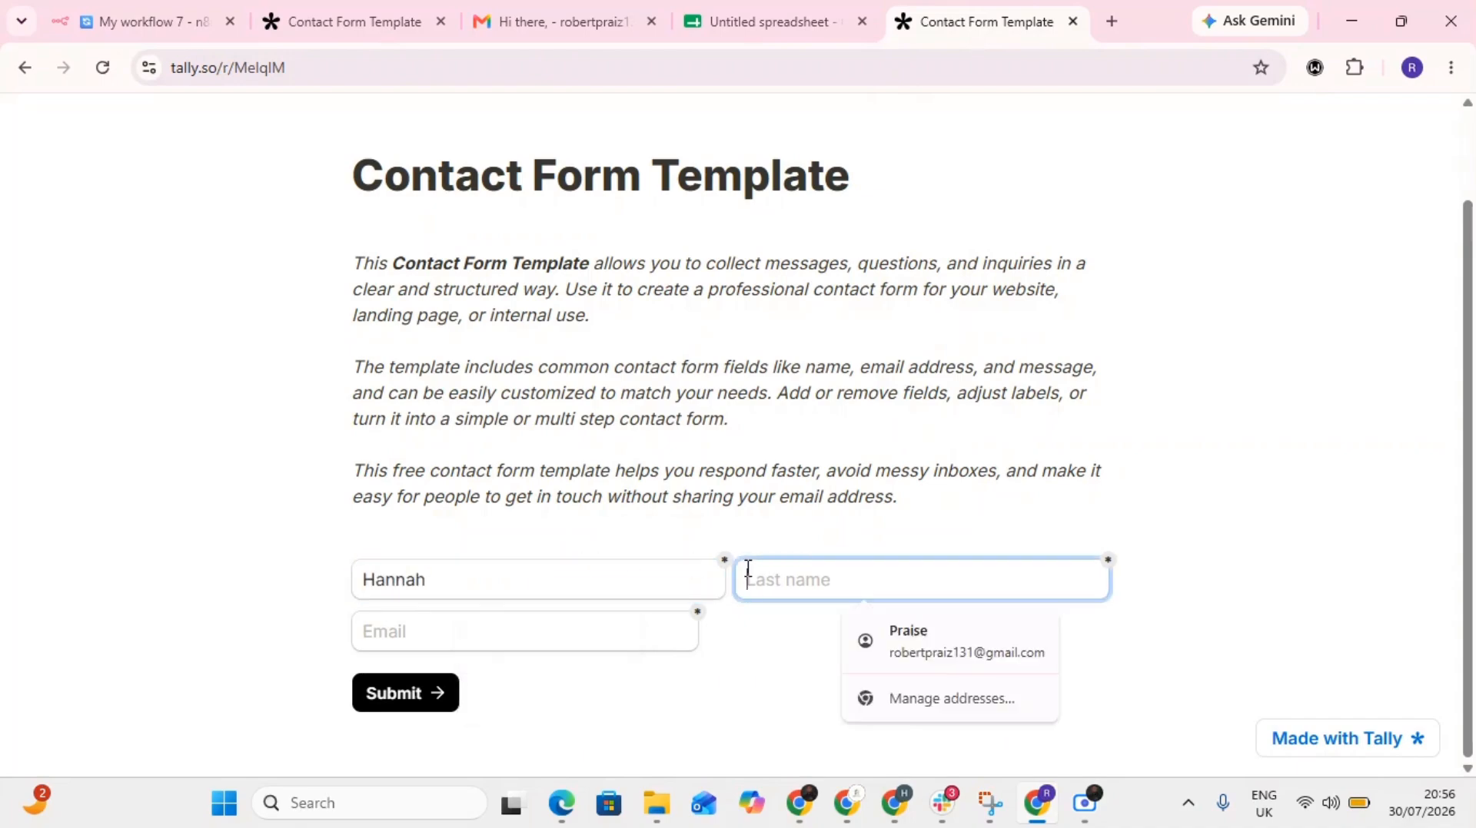
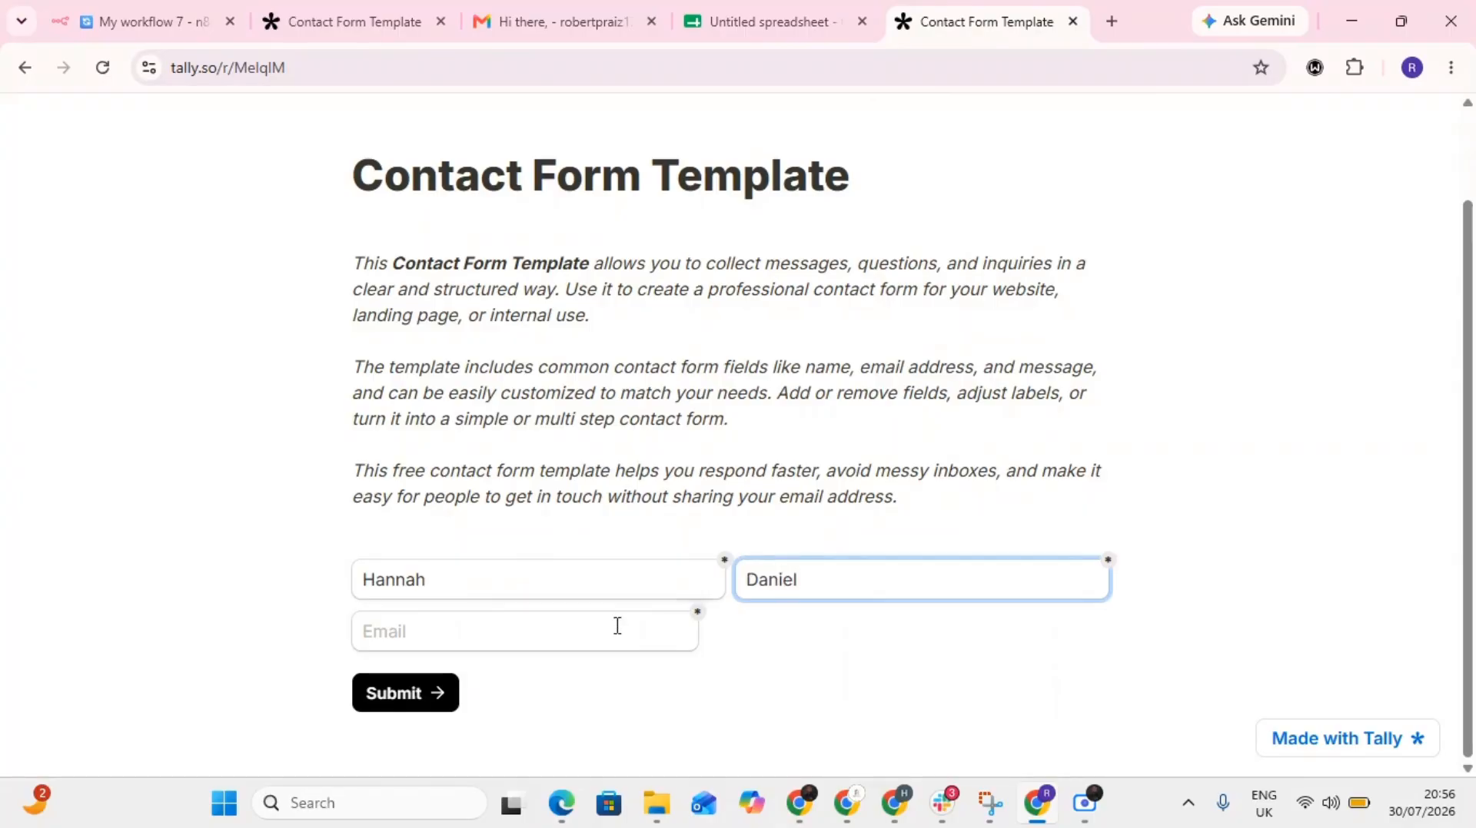
left_click(519, 643)
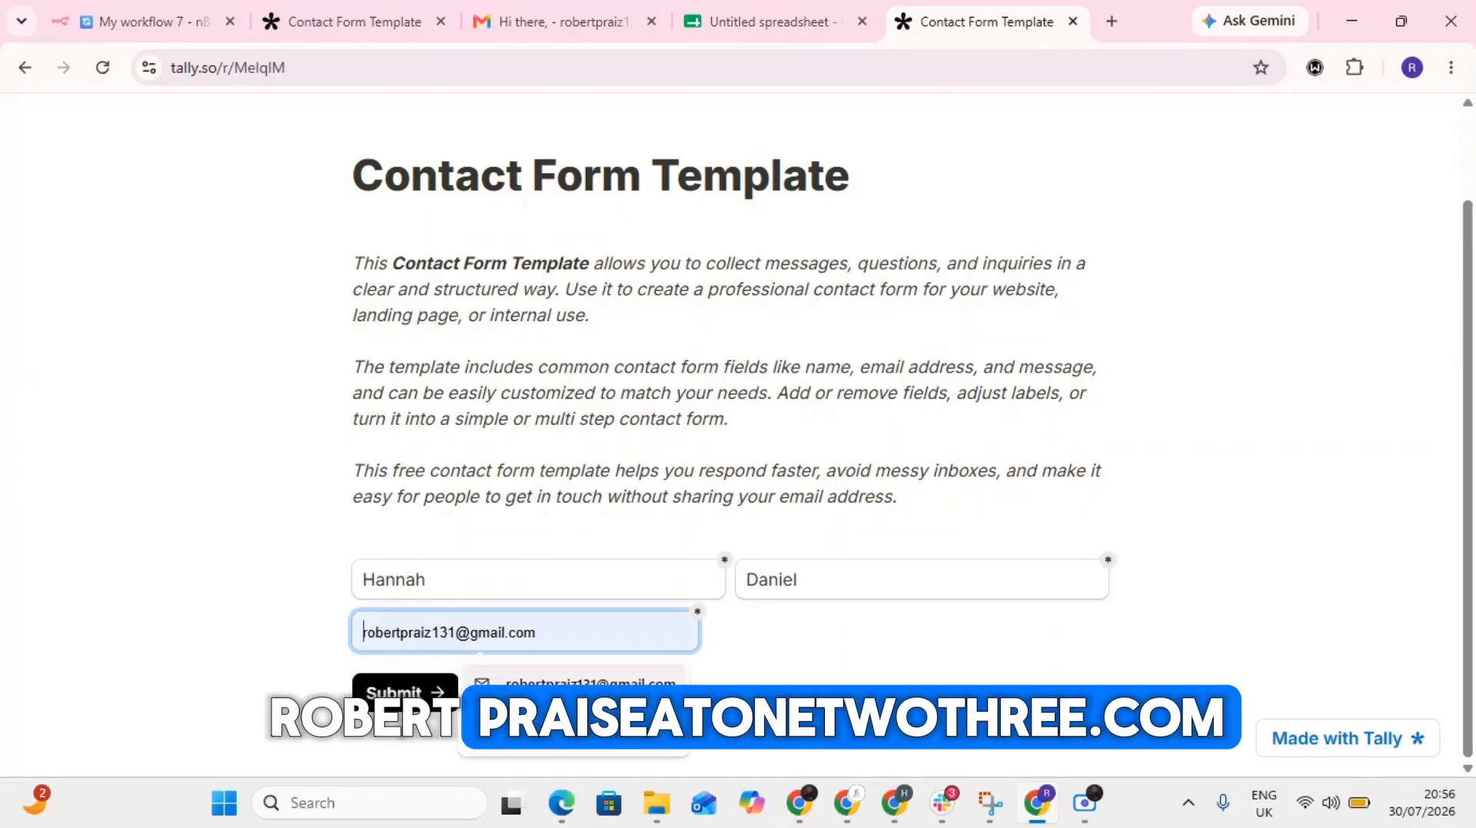
left_click(538, 679)
left_click(405, 695)
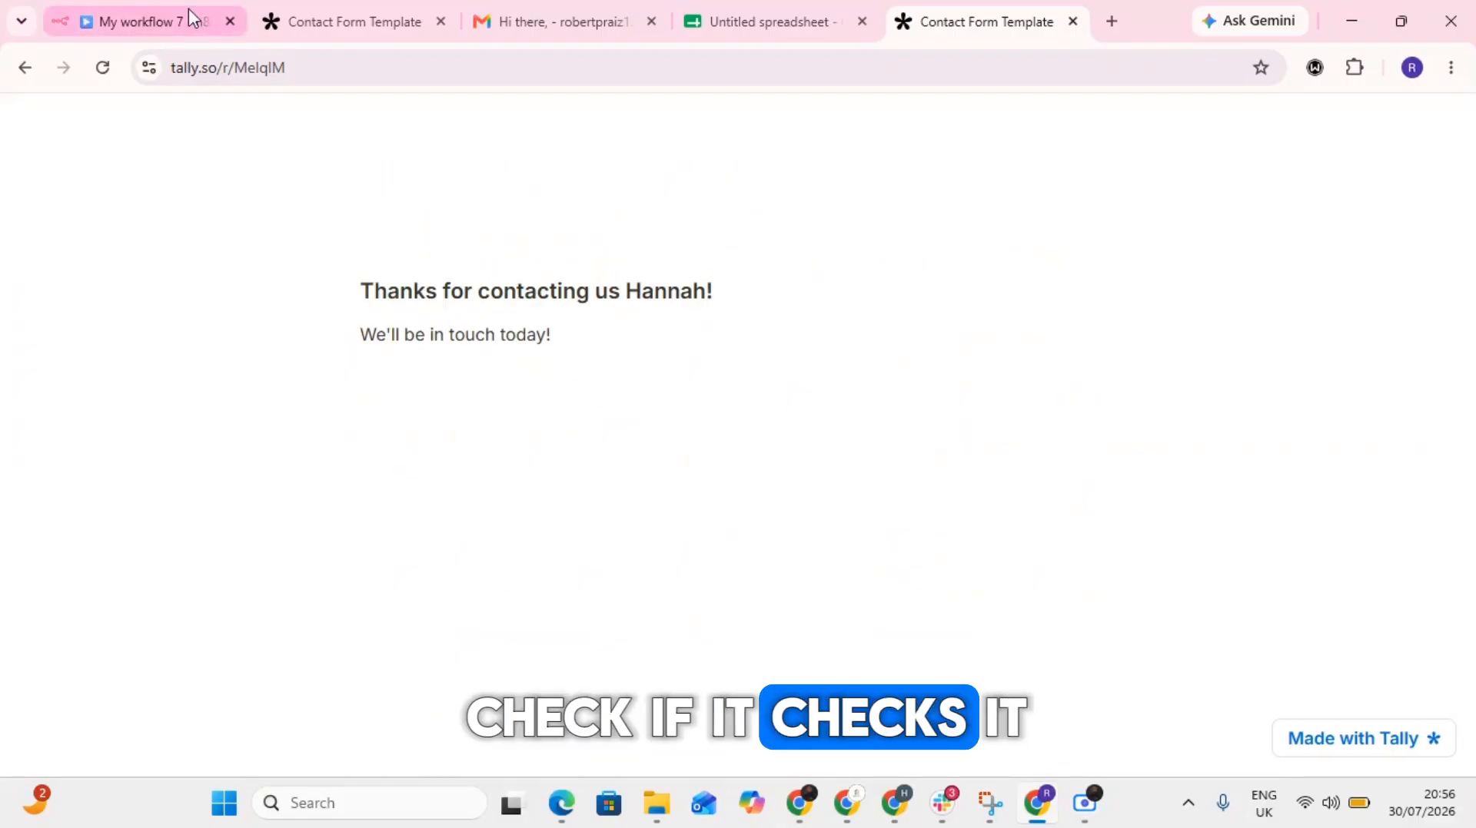
- Examine the Webhook node's POST branch output for the submitted form fields and close the node
left_click(187, 19)
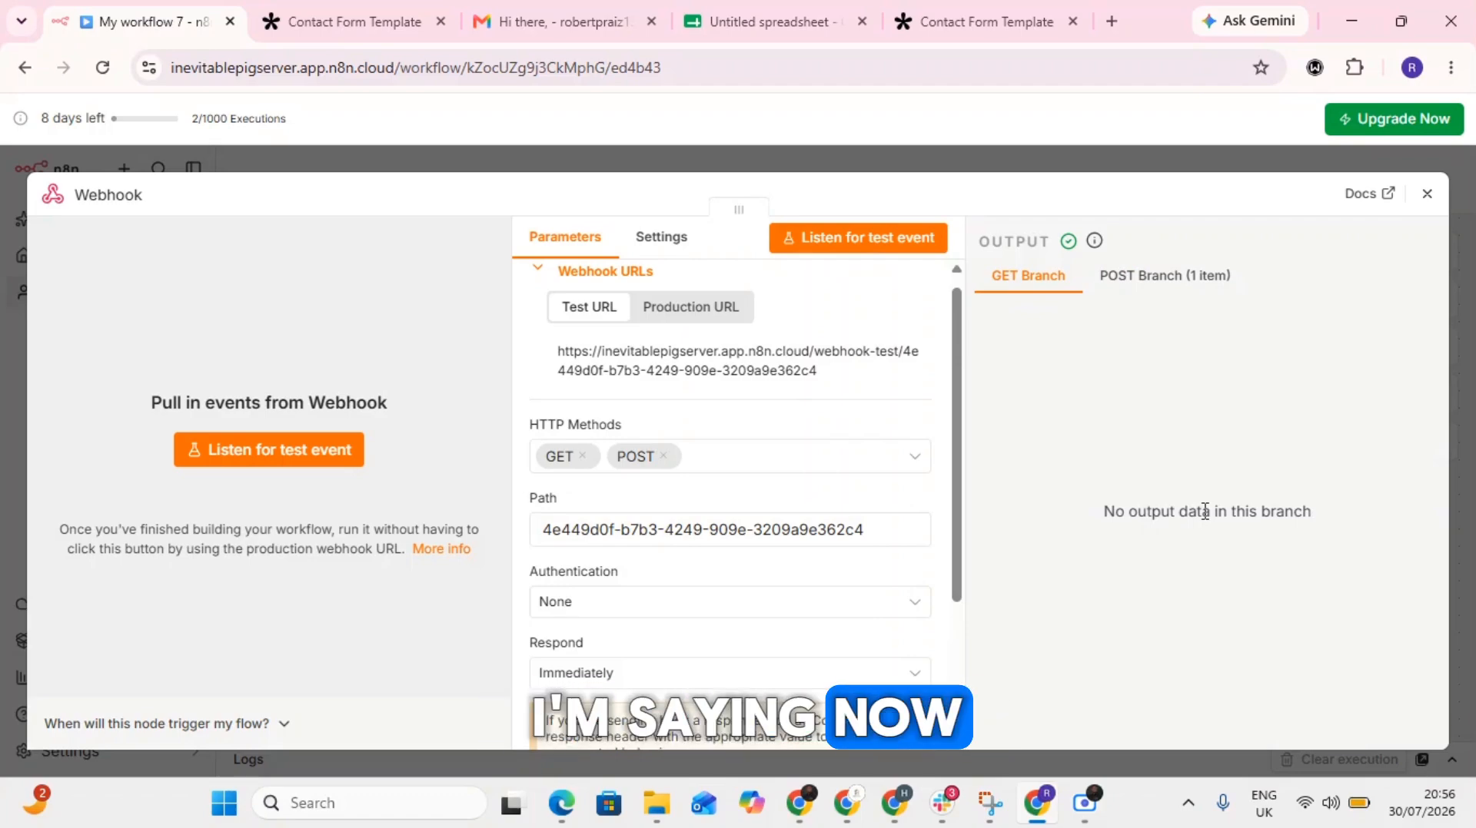
left_click(1191, 278)
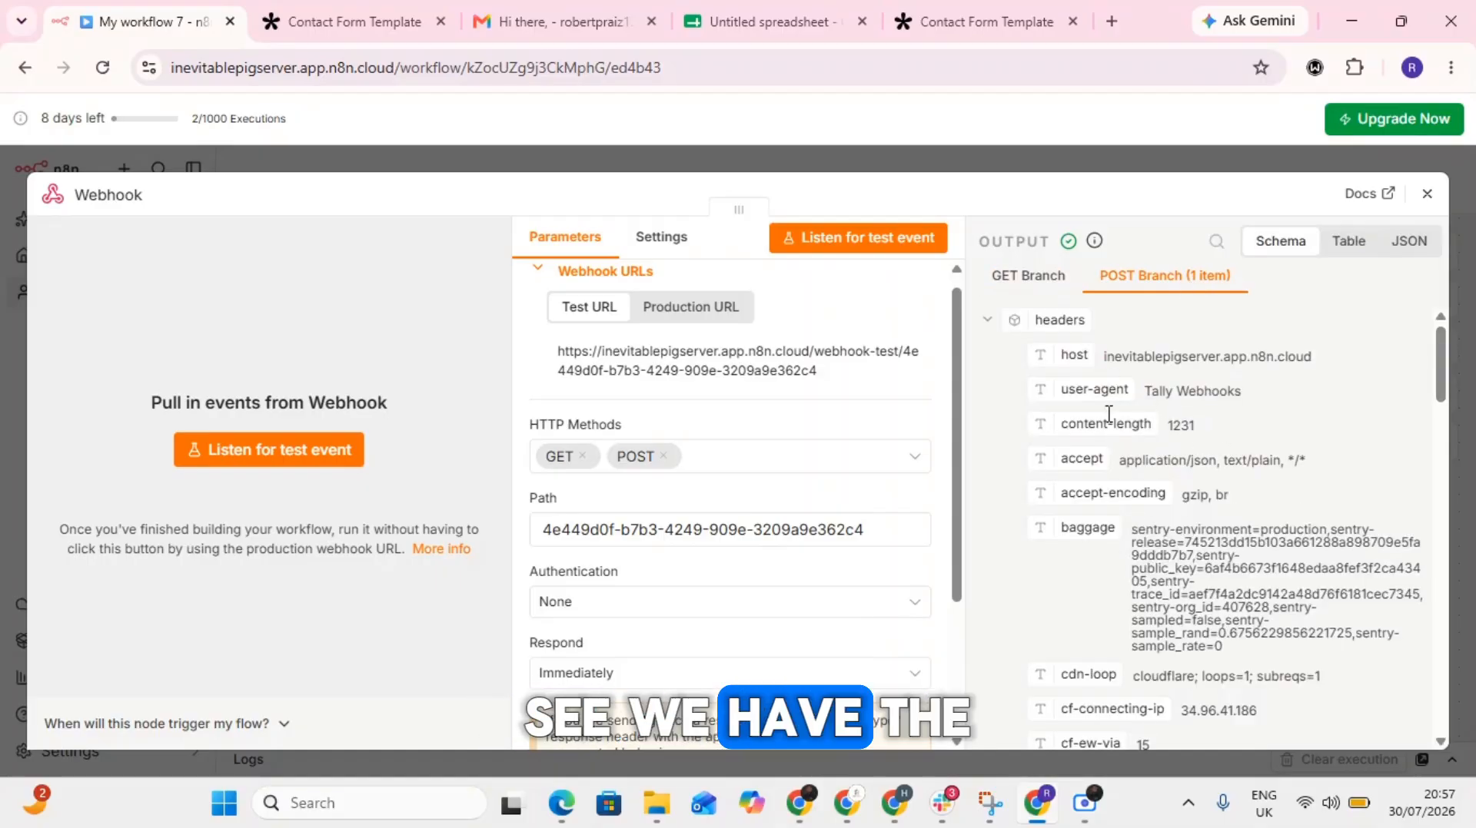
scroll(1118, 588, "down", 10)
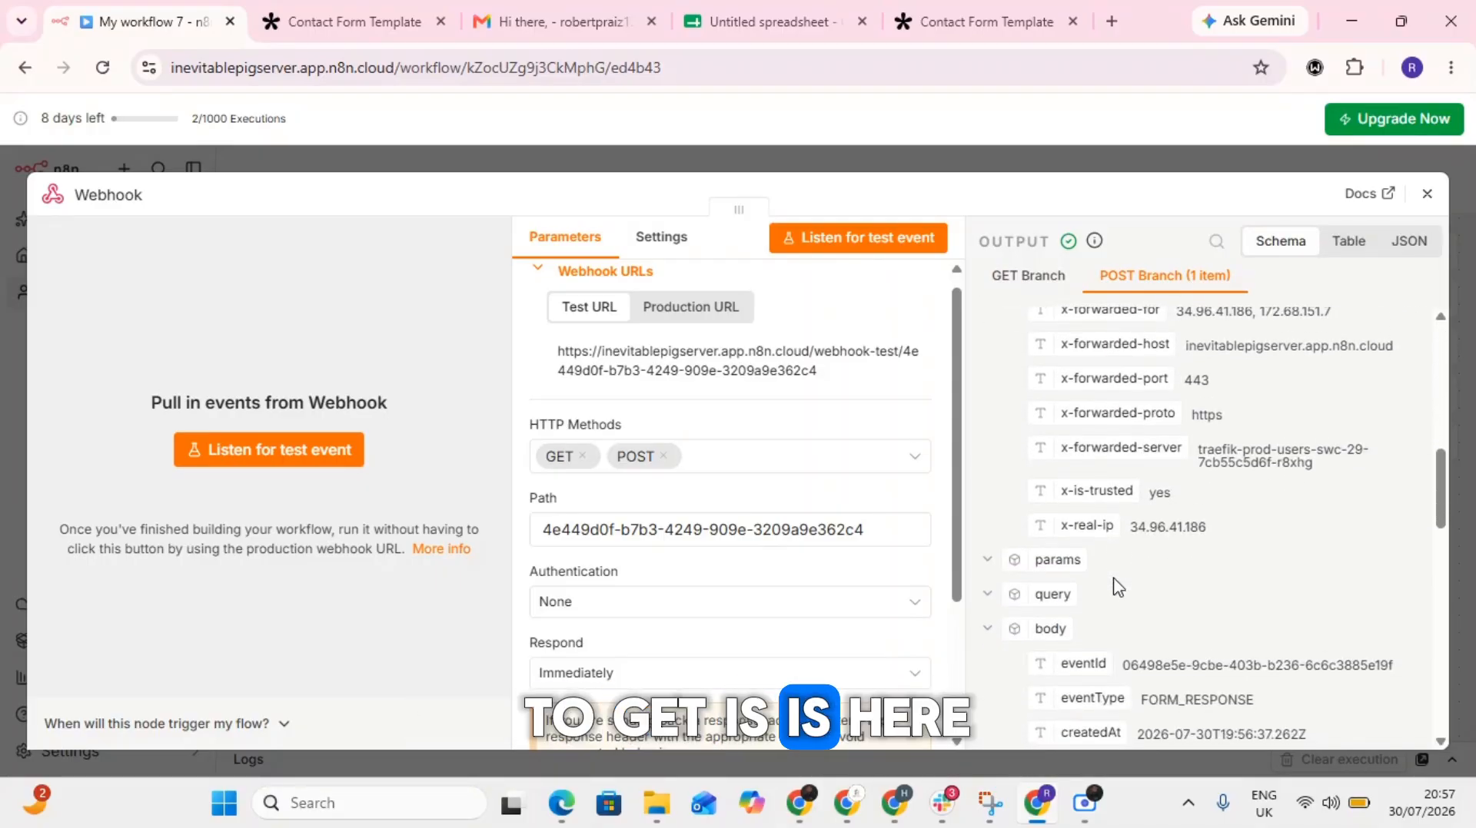
scroll(1119, 588, "down", 10)
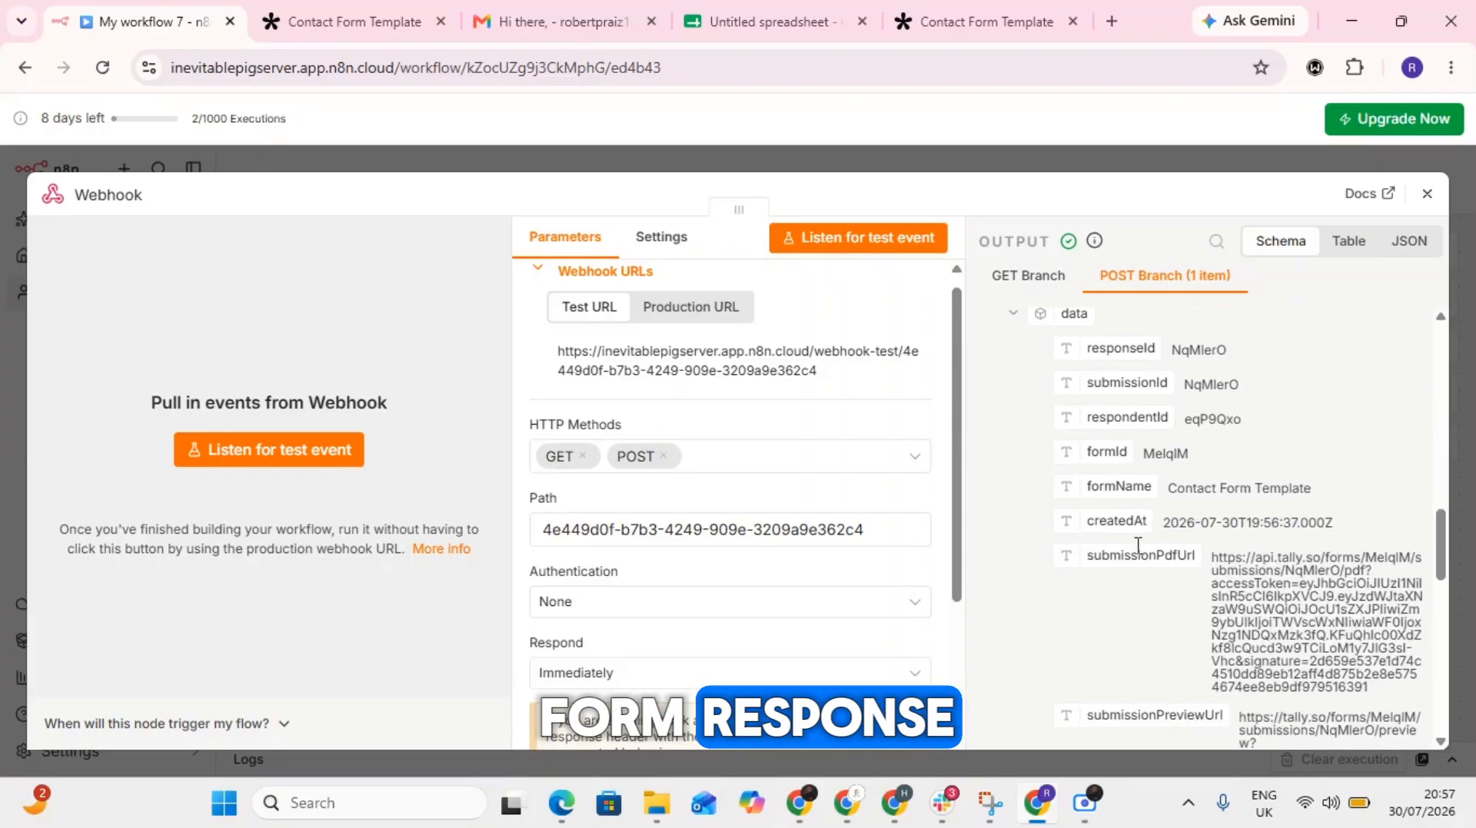
scroll(1255, 491, "down", 5)
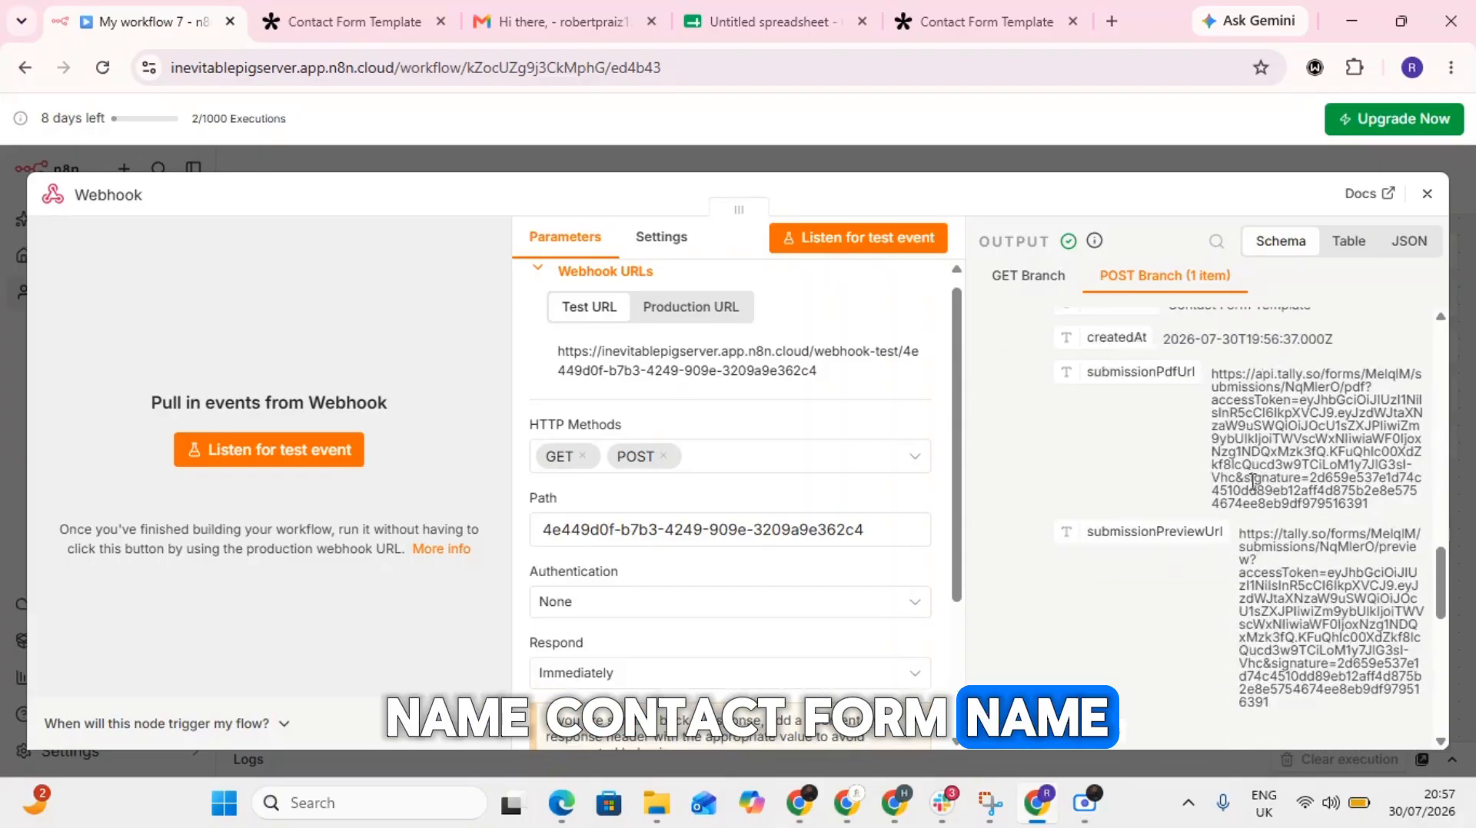
scroll(1175, 559, "down", 2)
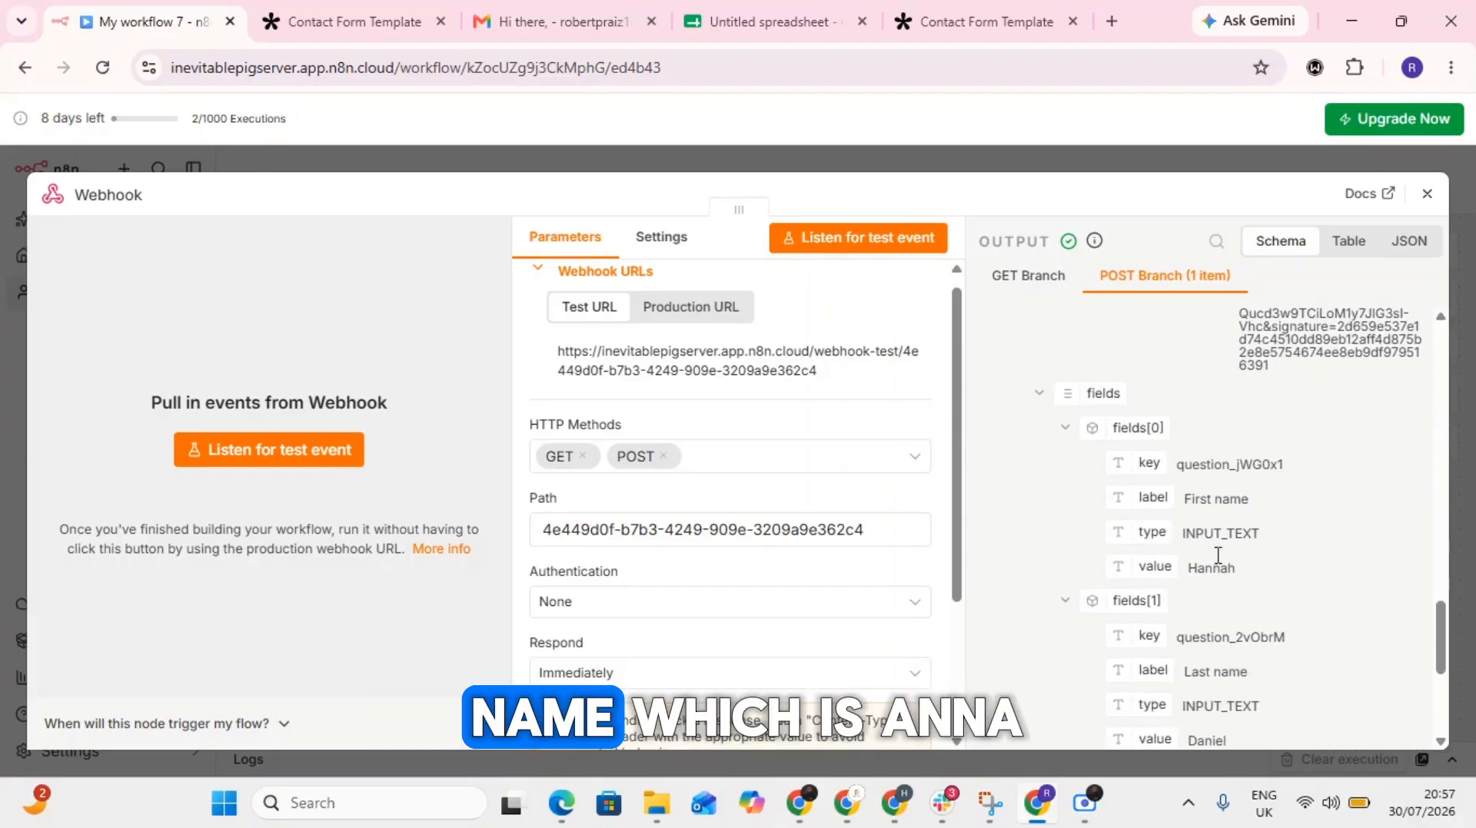
scroll(1211, 572, "down", 2)
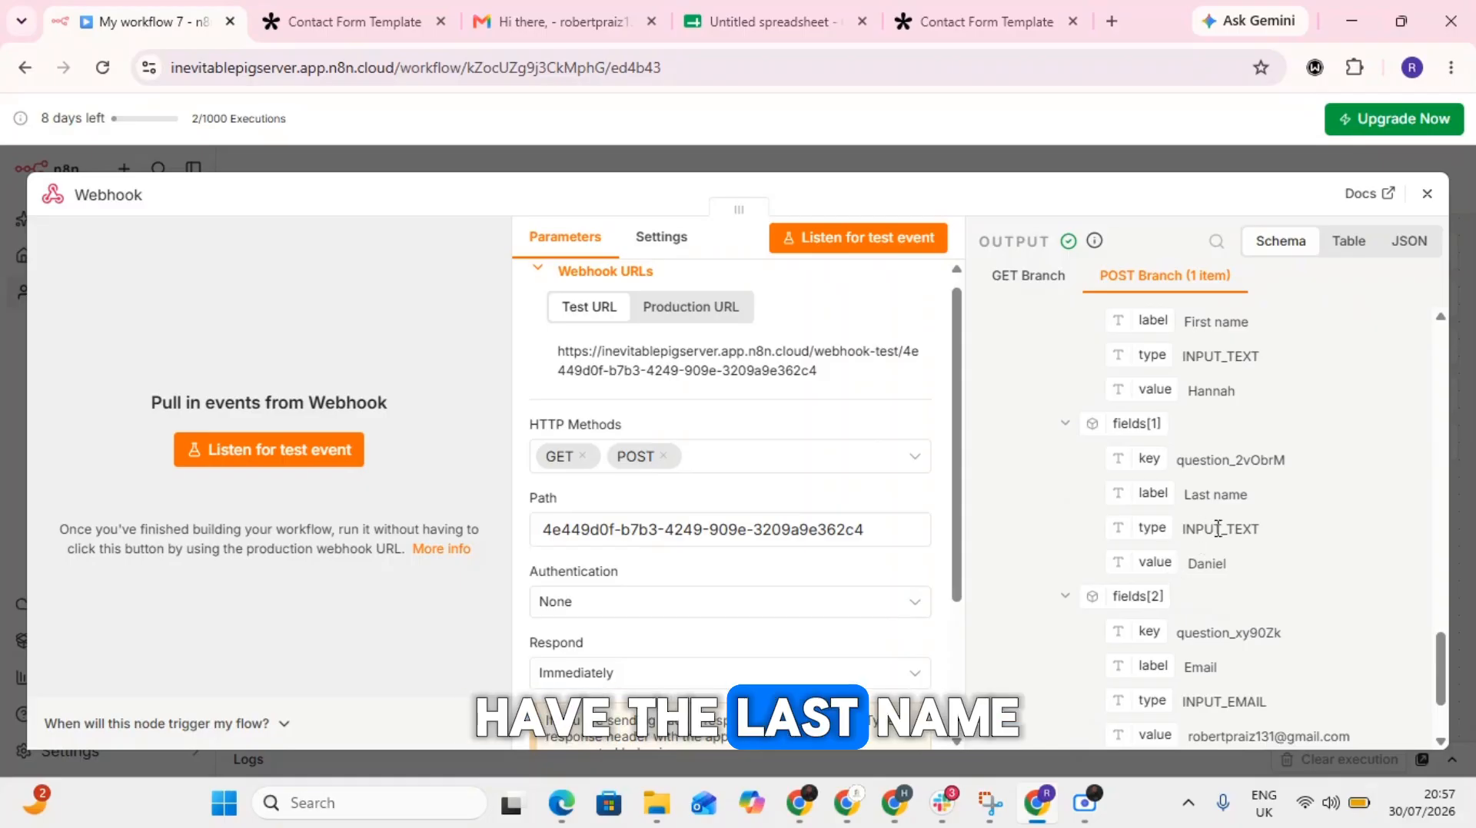
scroll(1203, 584, "down", 2)
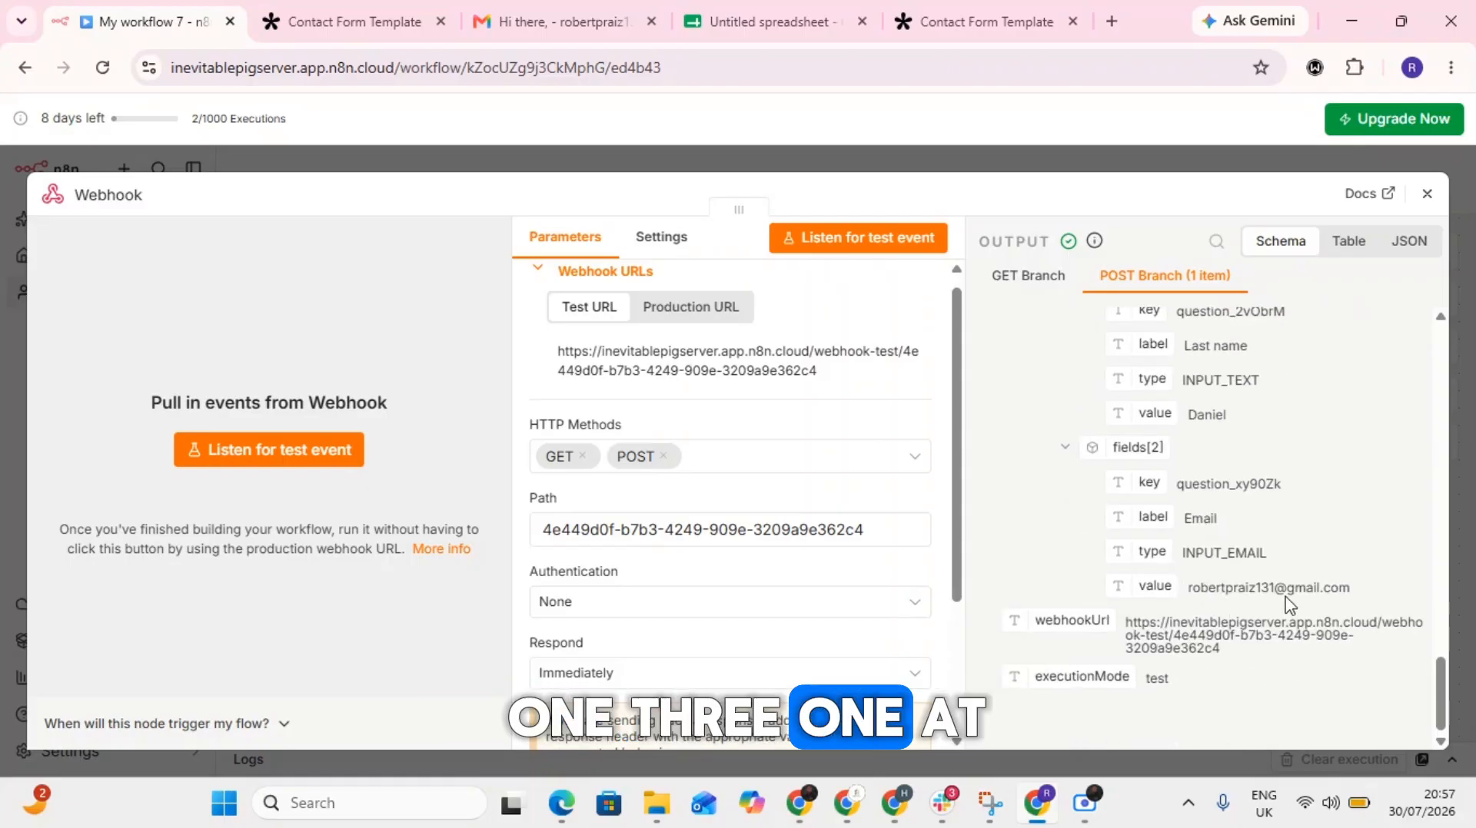
left_click(1424, 198)
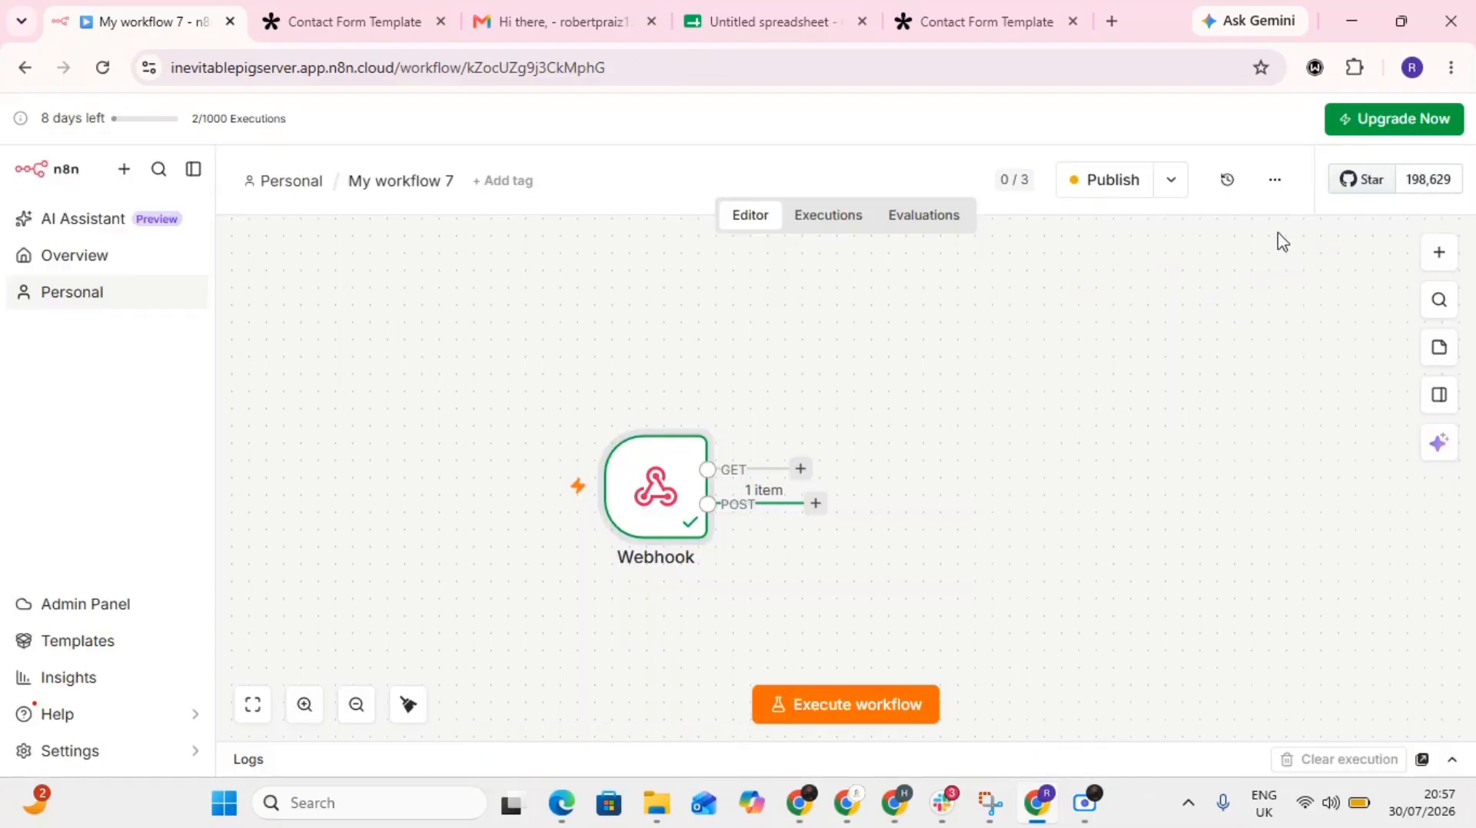
- Move the Webhook node toward the canvas's upper left and add an Edit Fields (Set) node to its POST output
left_click_drag(648, 483, 492, 408)
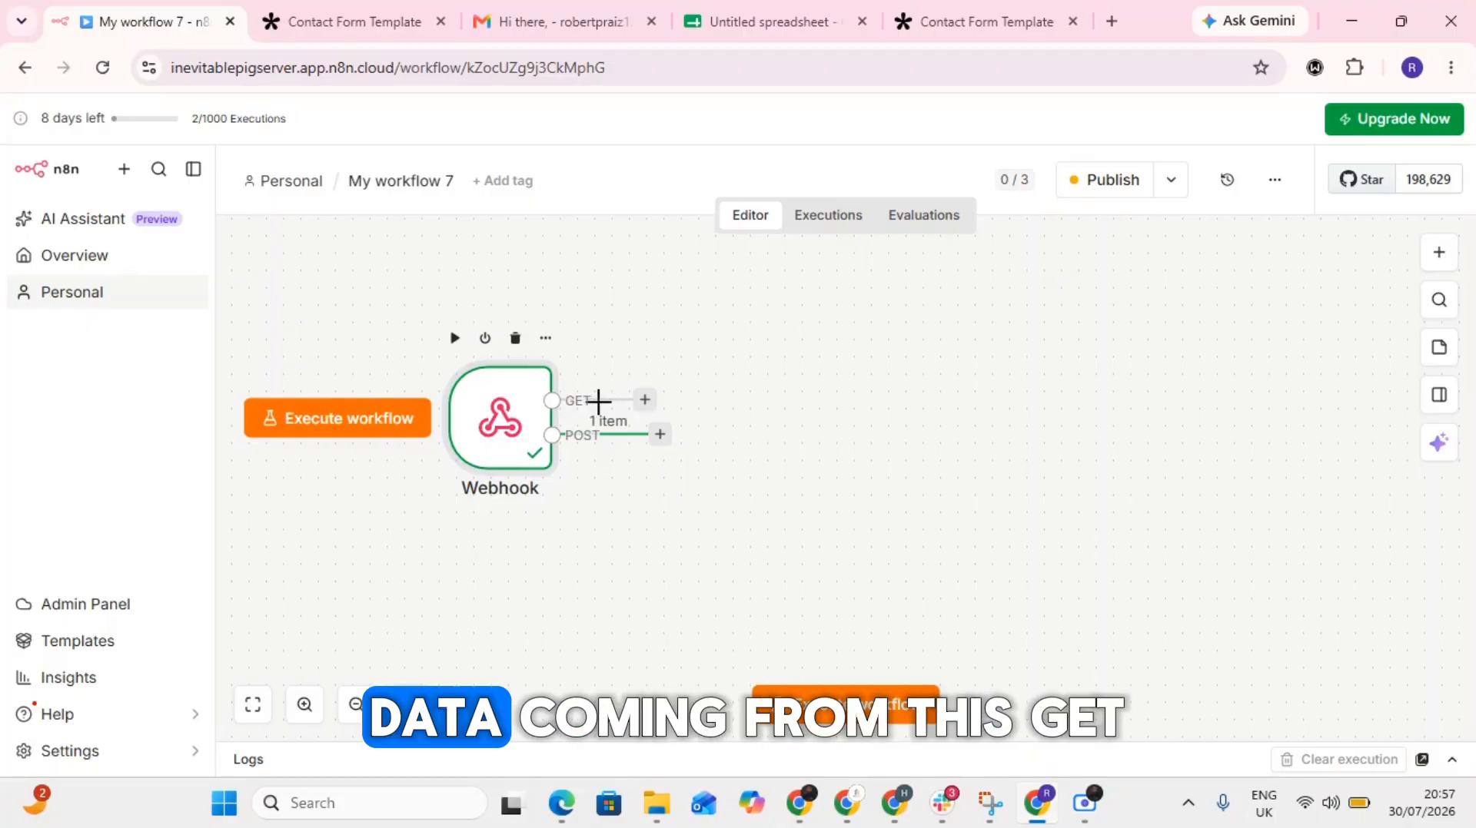
left_click(660, 435)
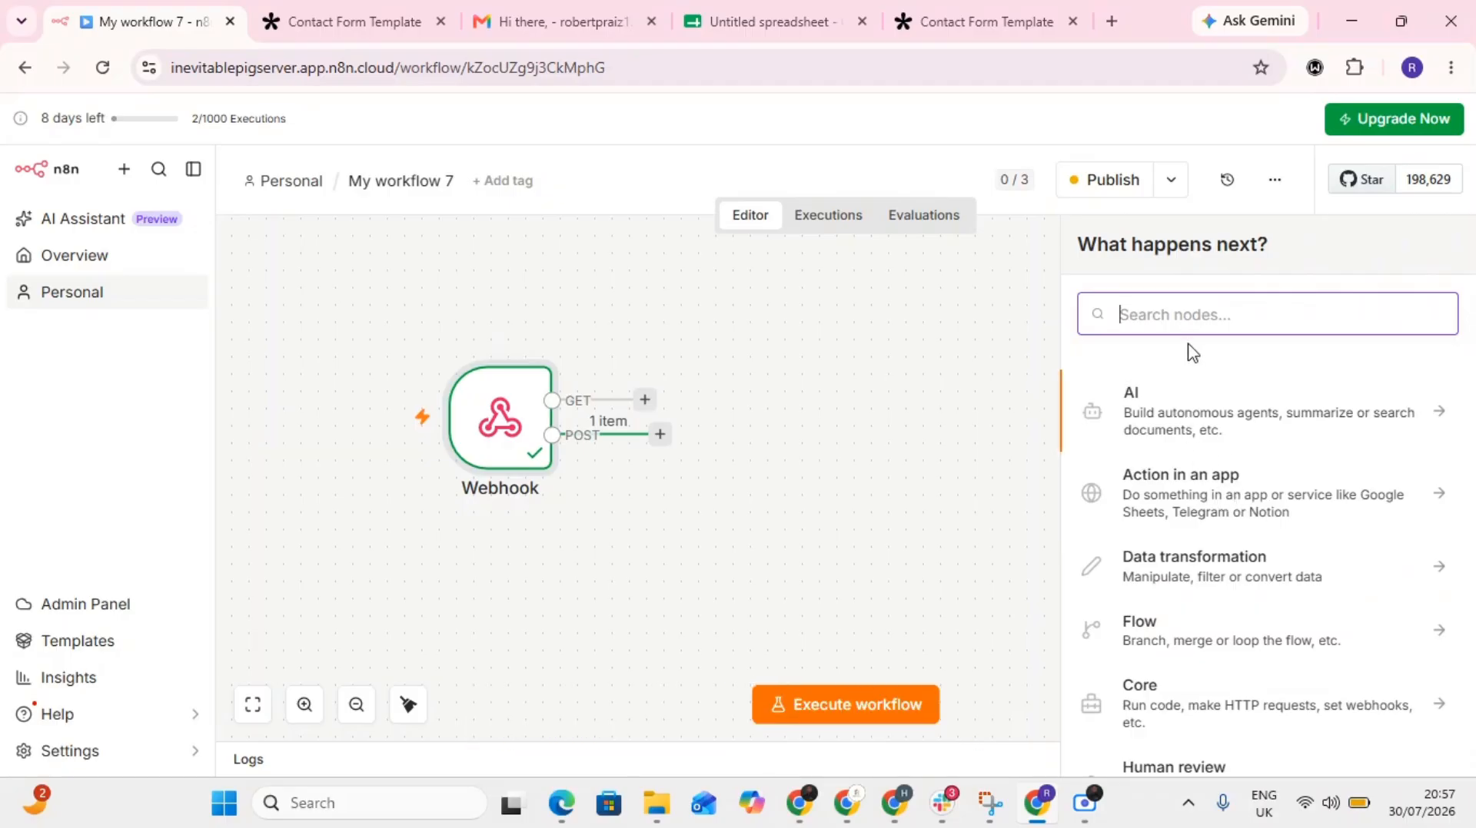
type("ed")
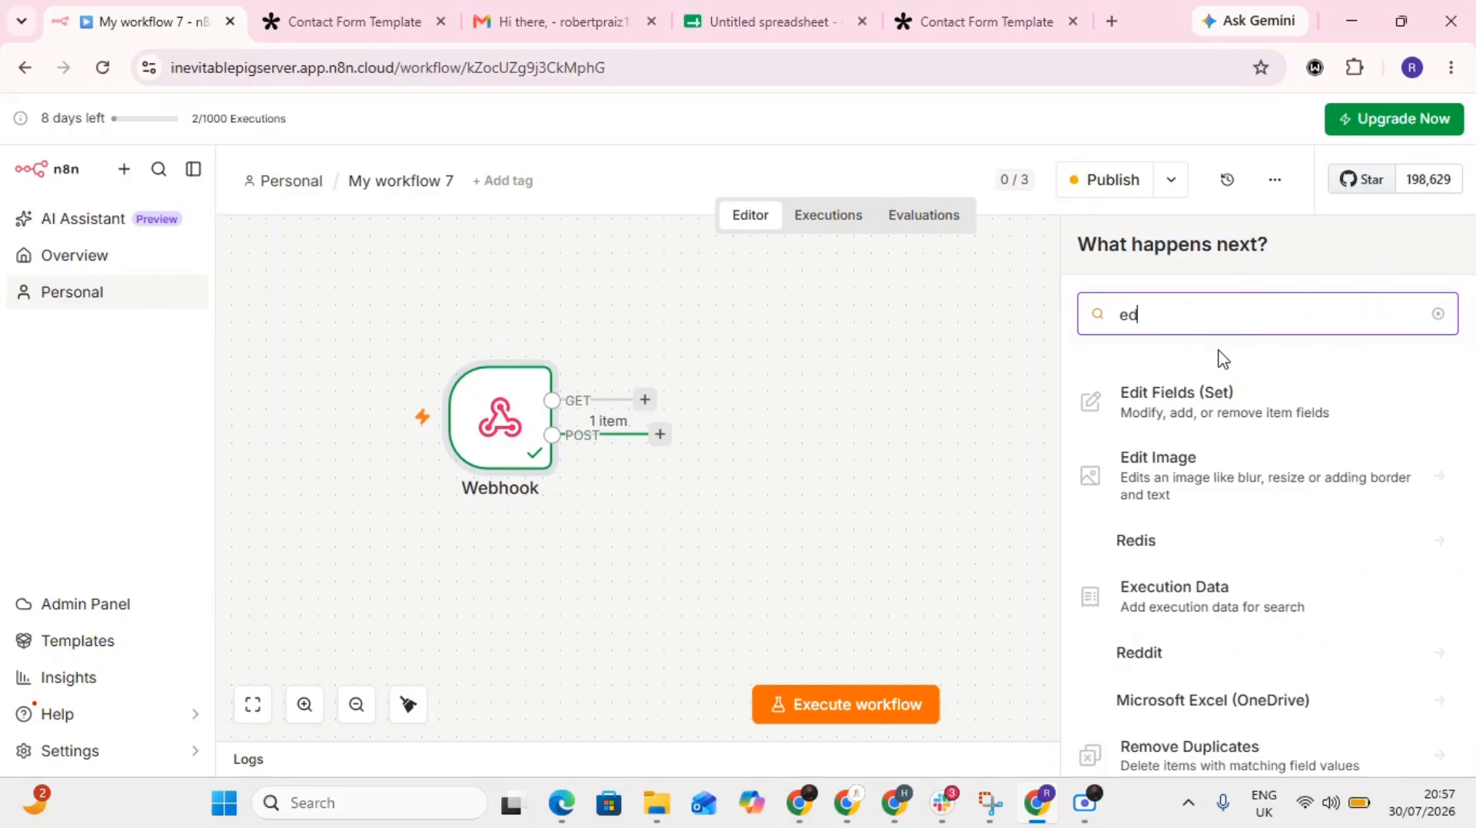
type("it")
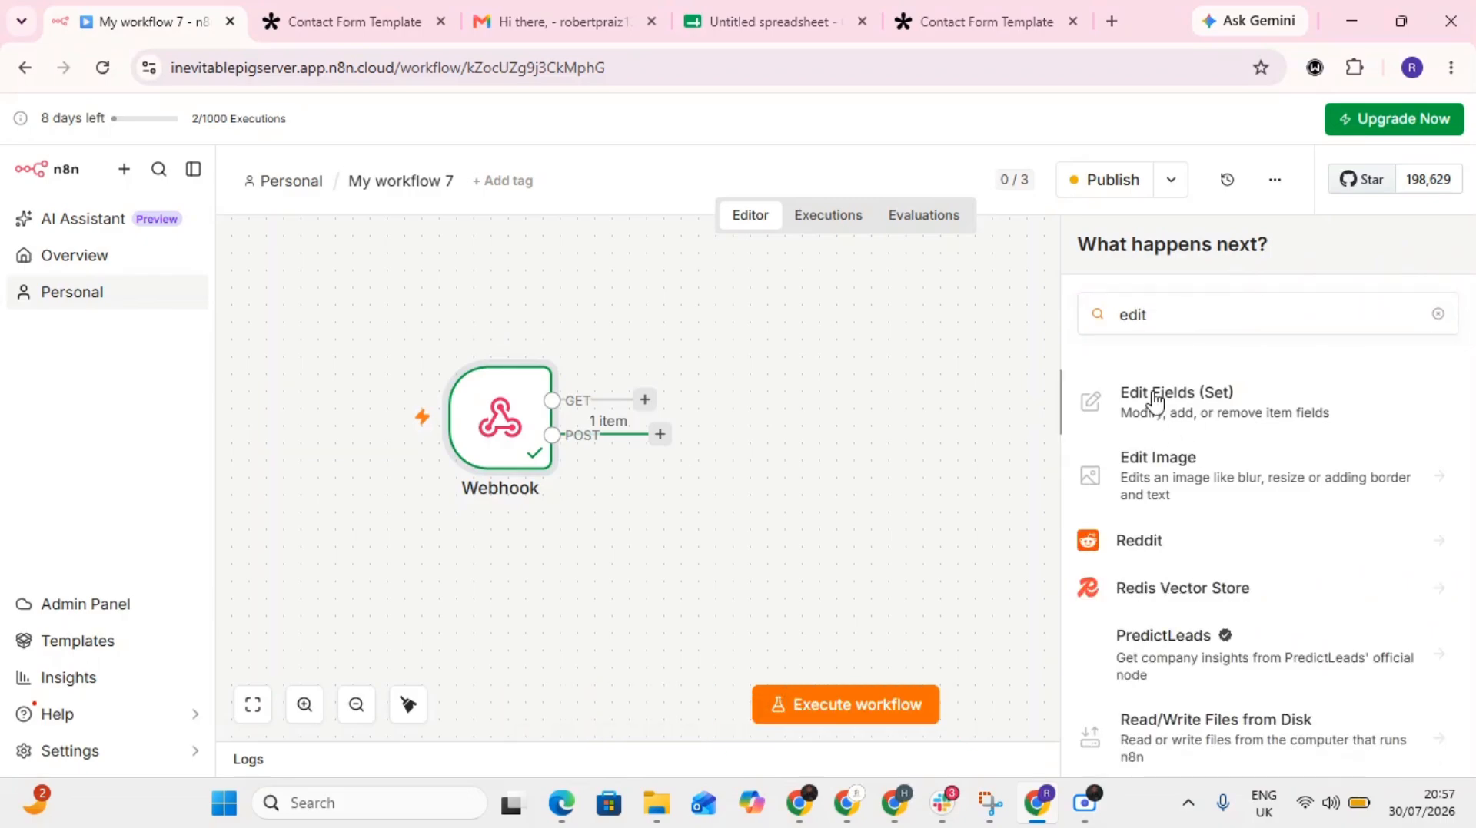
left_click(1155, 402)
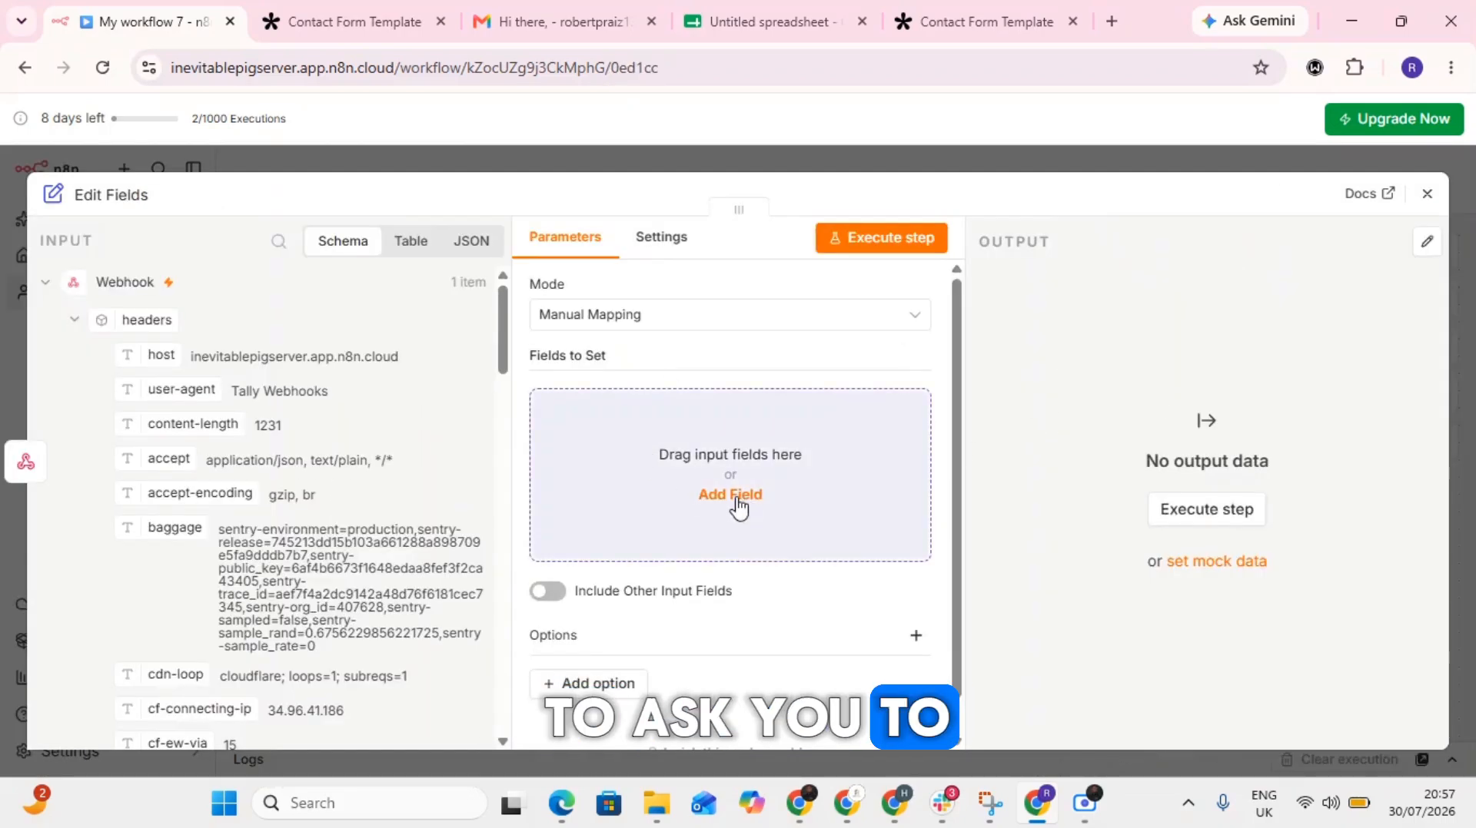
- Map the submitted first name value, body.data.fields[0].value, from the Webhook input into the Edit Fields node's fields to set
scroll(338, 419, "down", 7)
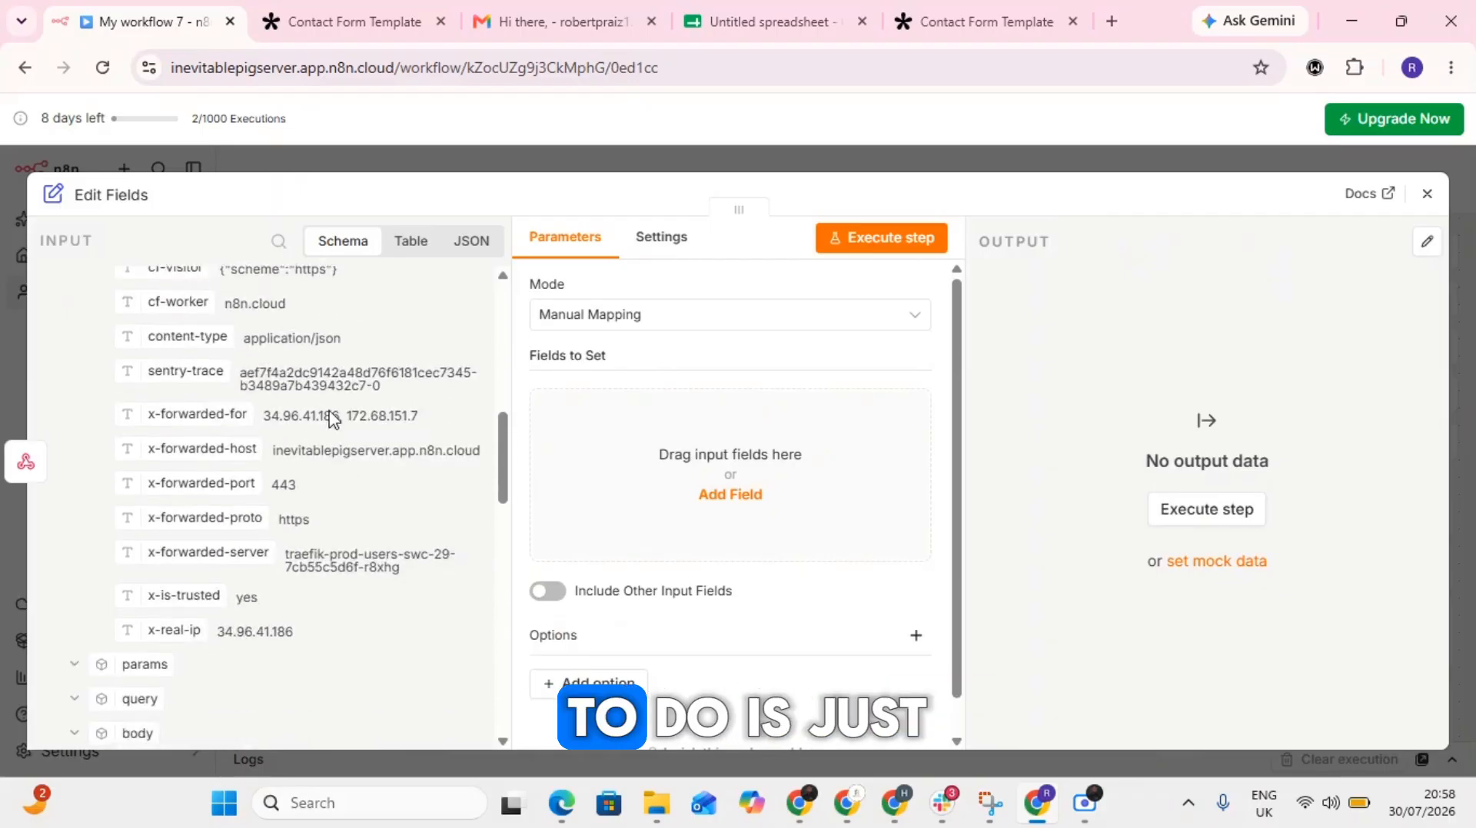
scroll(332, 419, "down", 10)
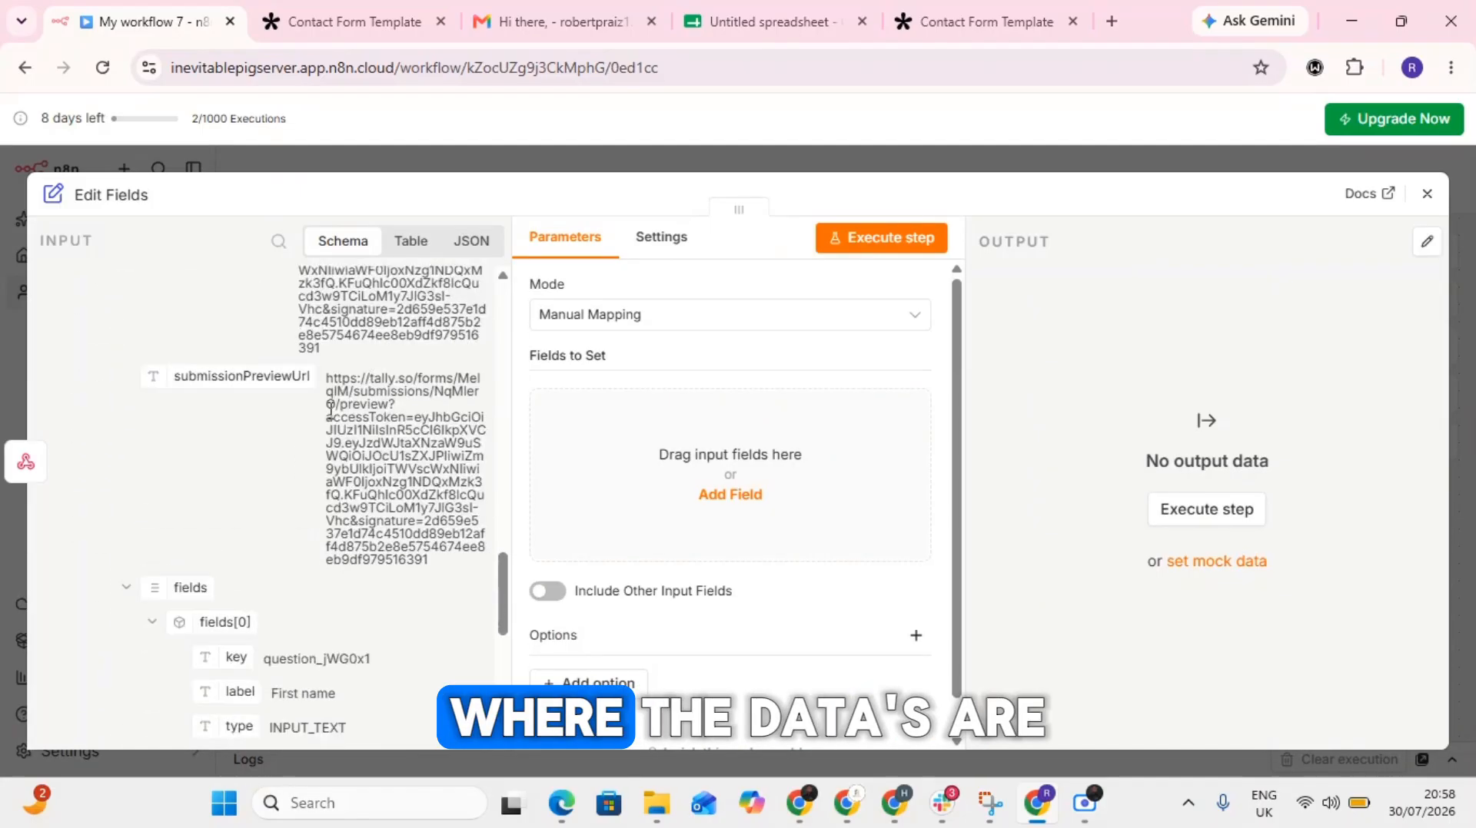
scroll(330, 413, "down", 4)
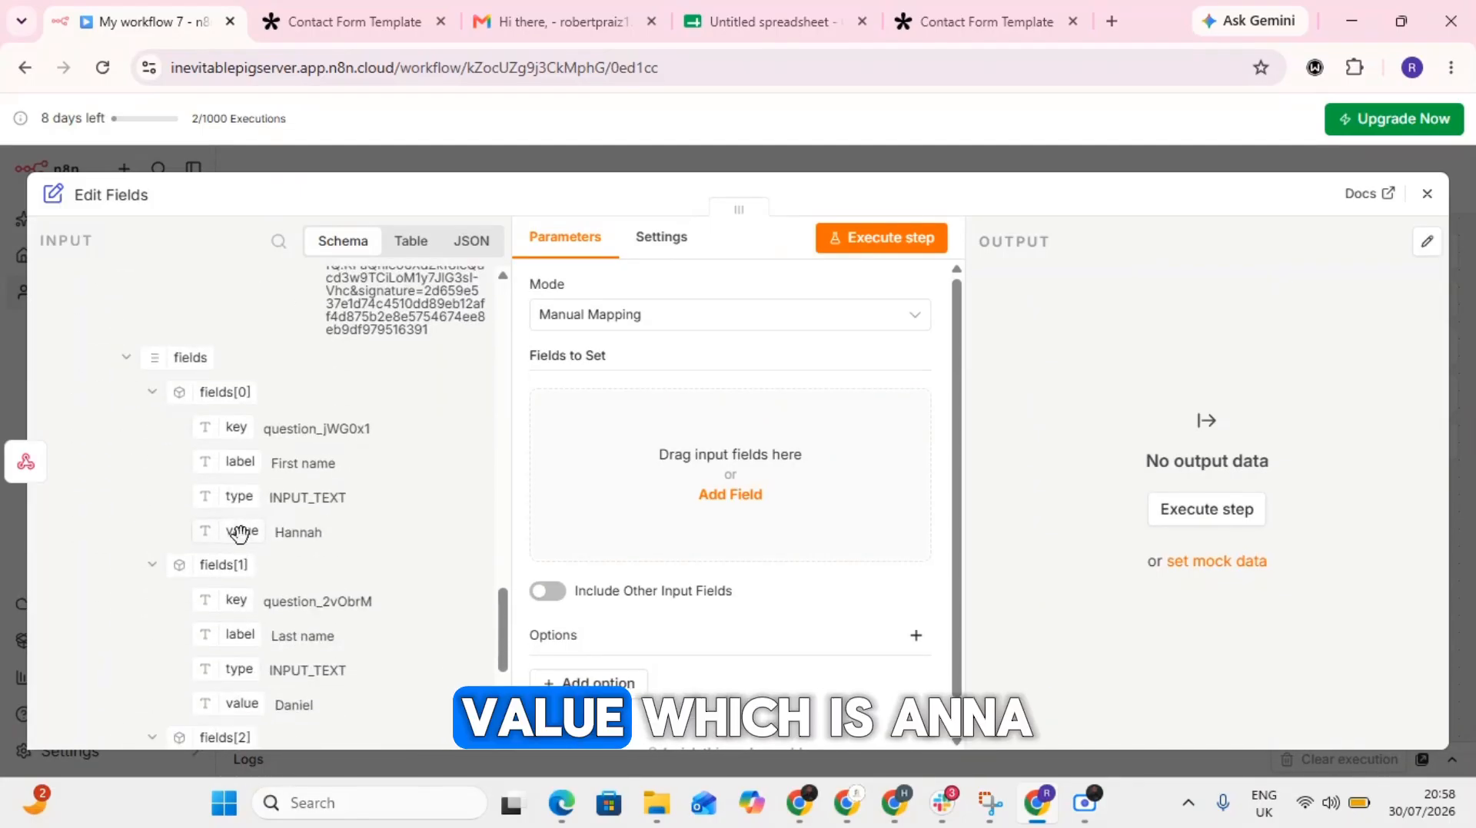
left_click_drag(239, 530, 649, 407)
scroll(635, 486, "down", 2)
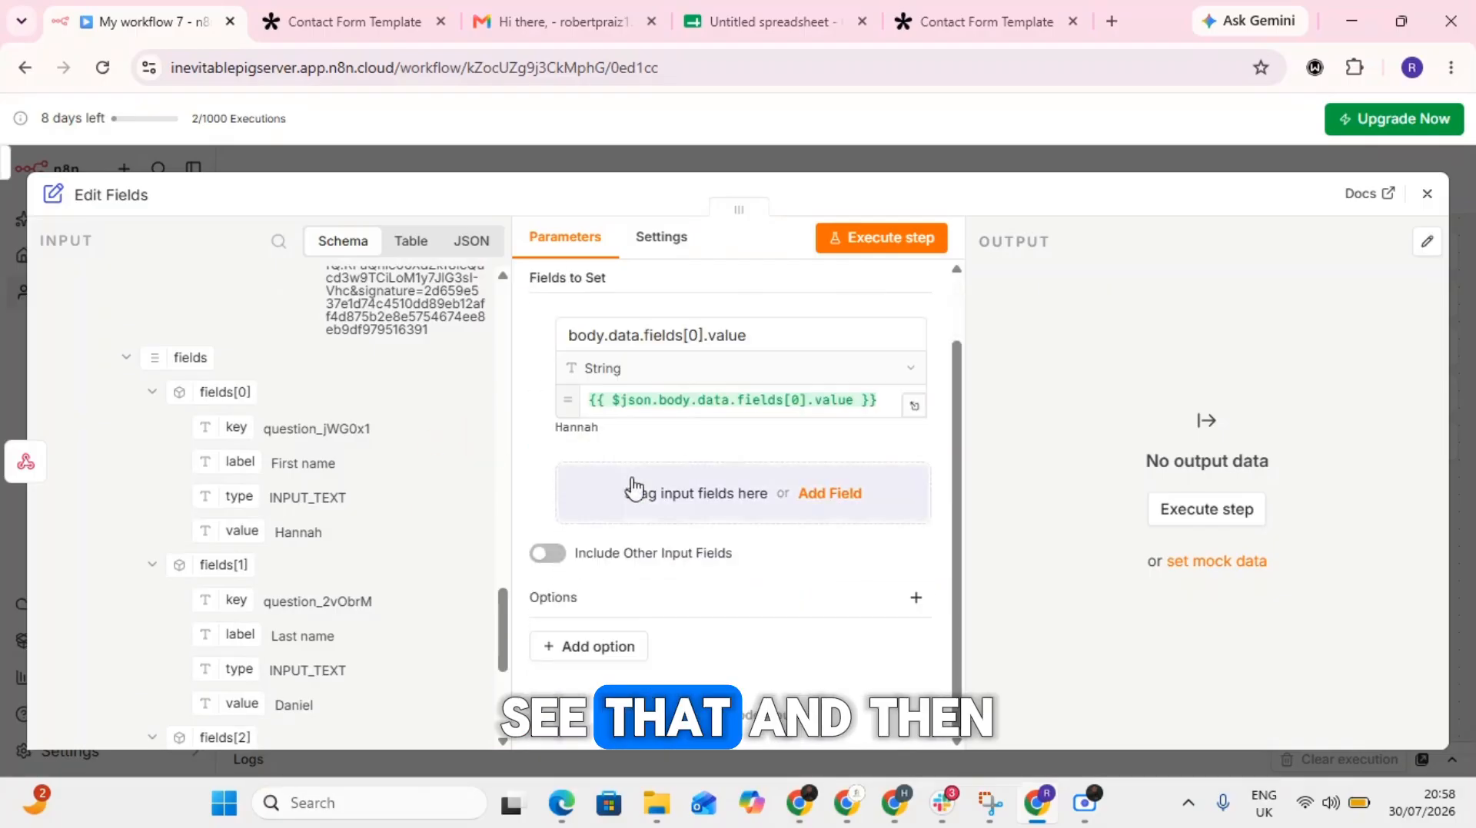
- Add the submitted email value, body.data.fields[2].value, as a second field to set in the Edit Fields node
scroll(323, 598, "down", 3)
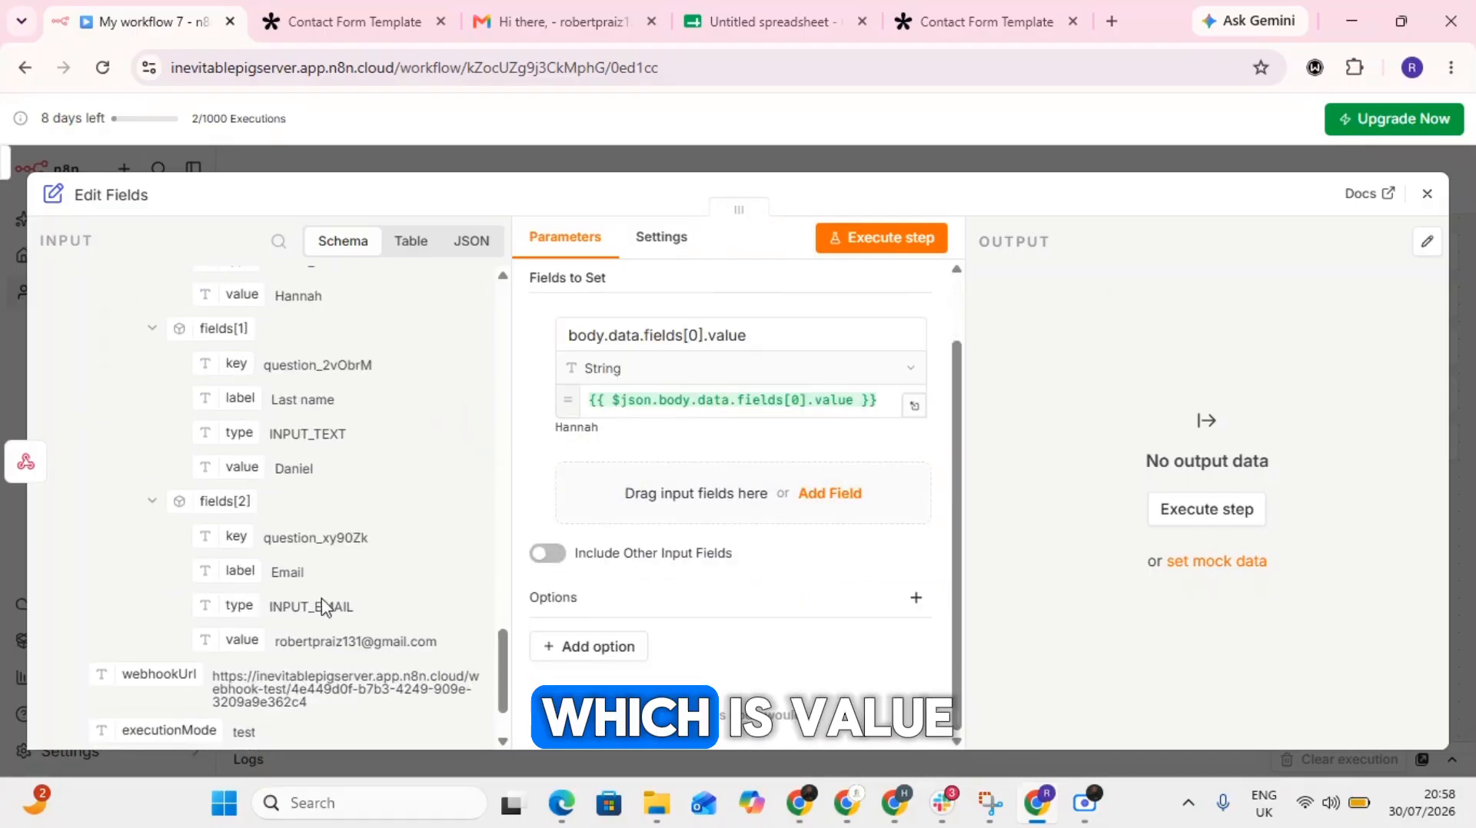
left_click_drag(241, 644, 678, 498)
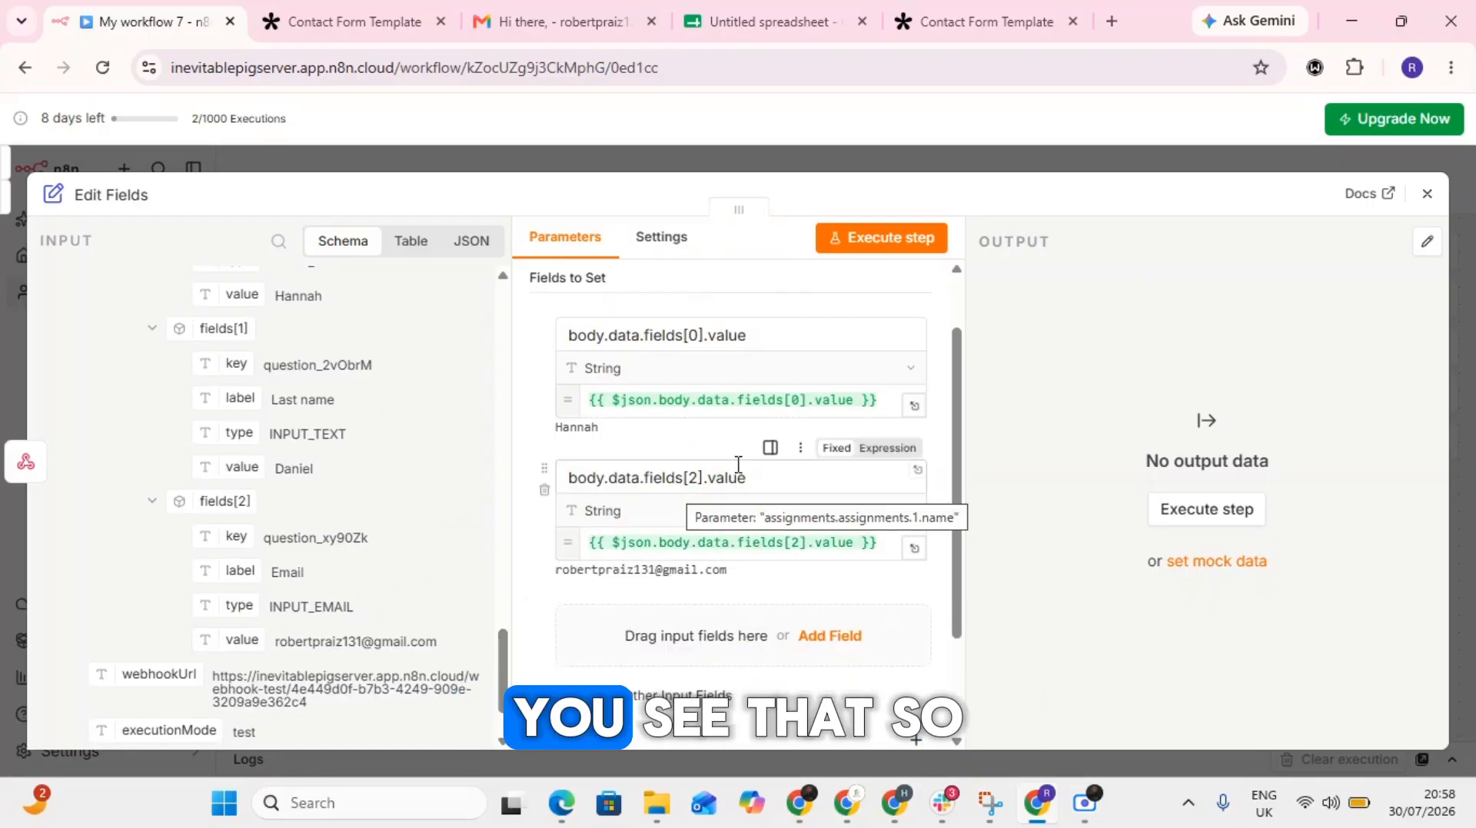
scroll(734, 469, "down", 2)
scroll(731, 468, "up", 3)
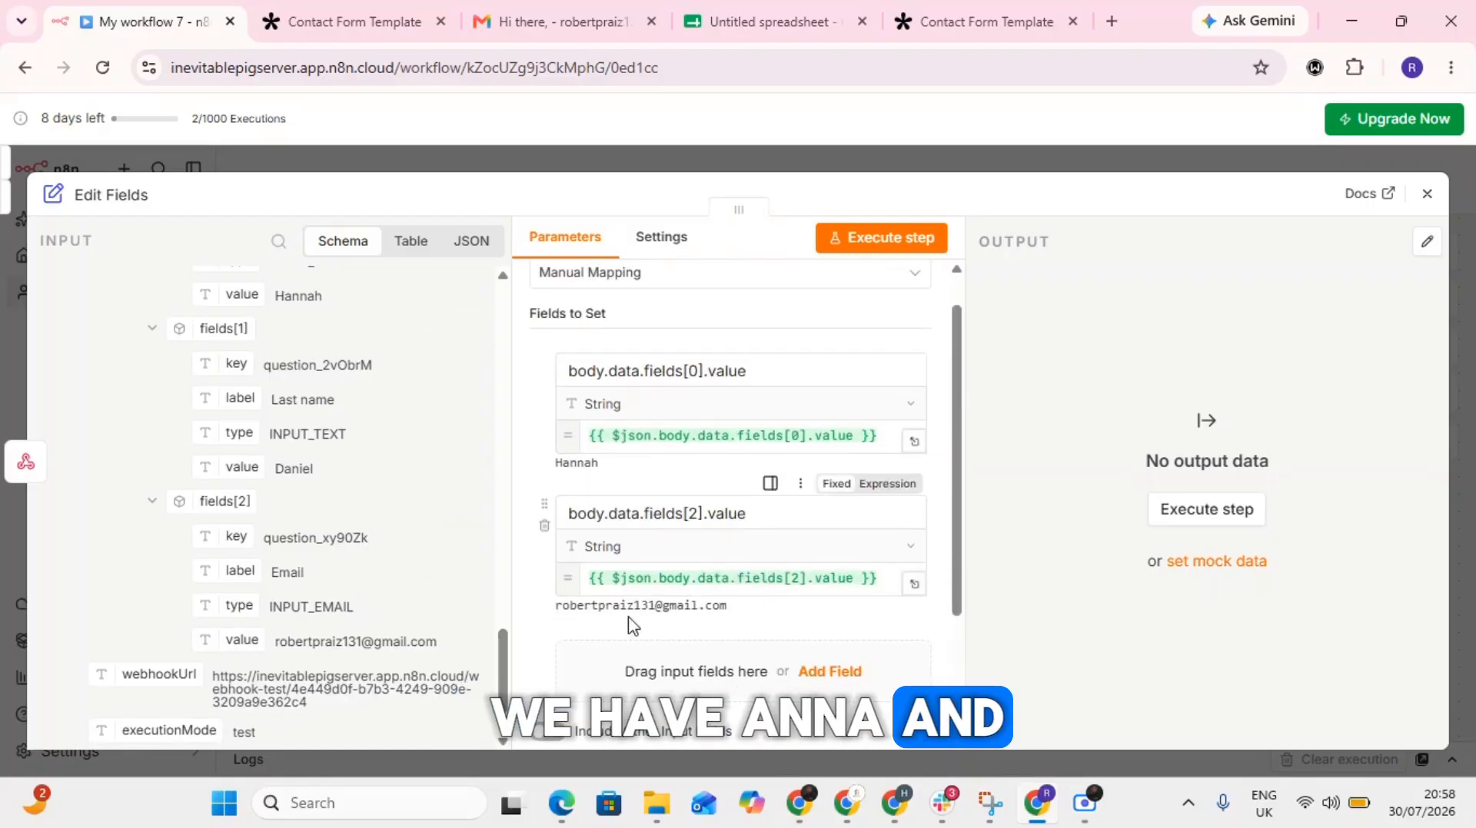
- Execute the Edit Fields step, close the node and align it horizontally with the Webhook's POST output
left_click(857, 238)
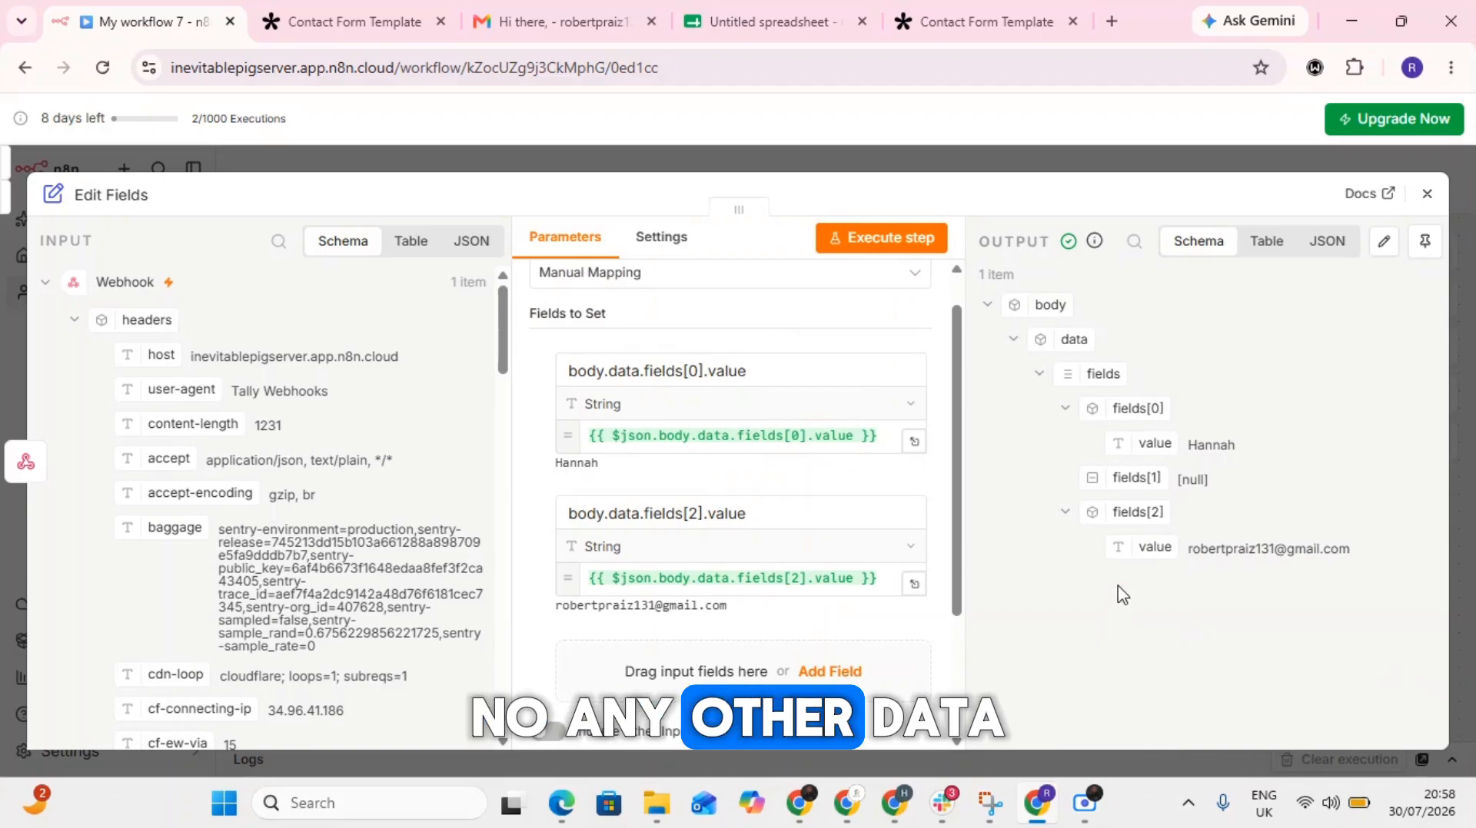
scroll(207, 626, "down", 15)
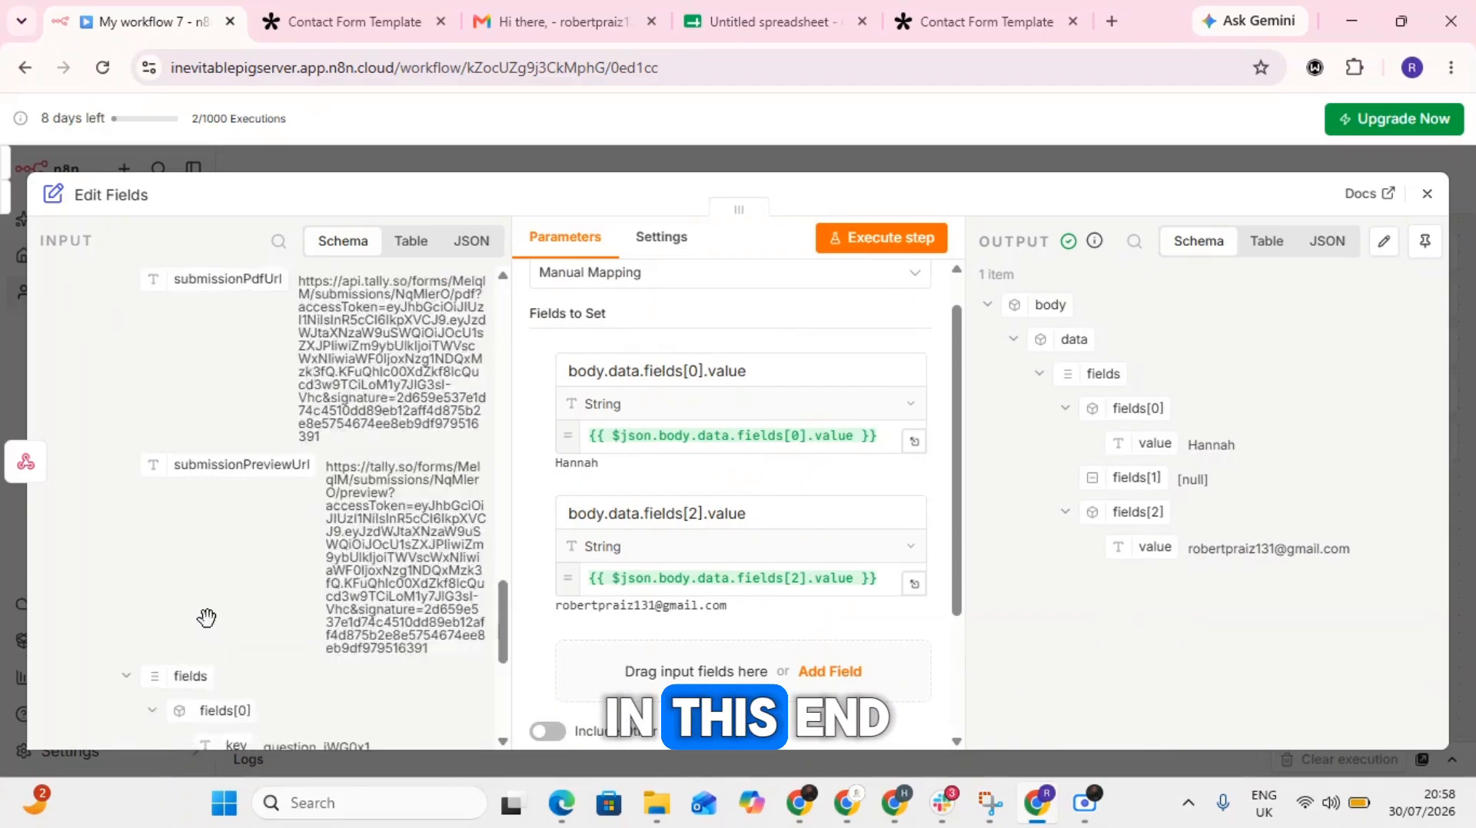
left_click(1427, 193)
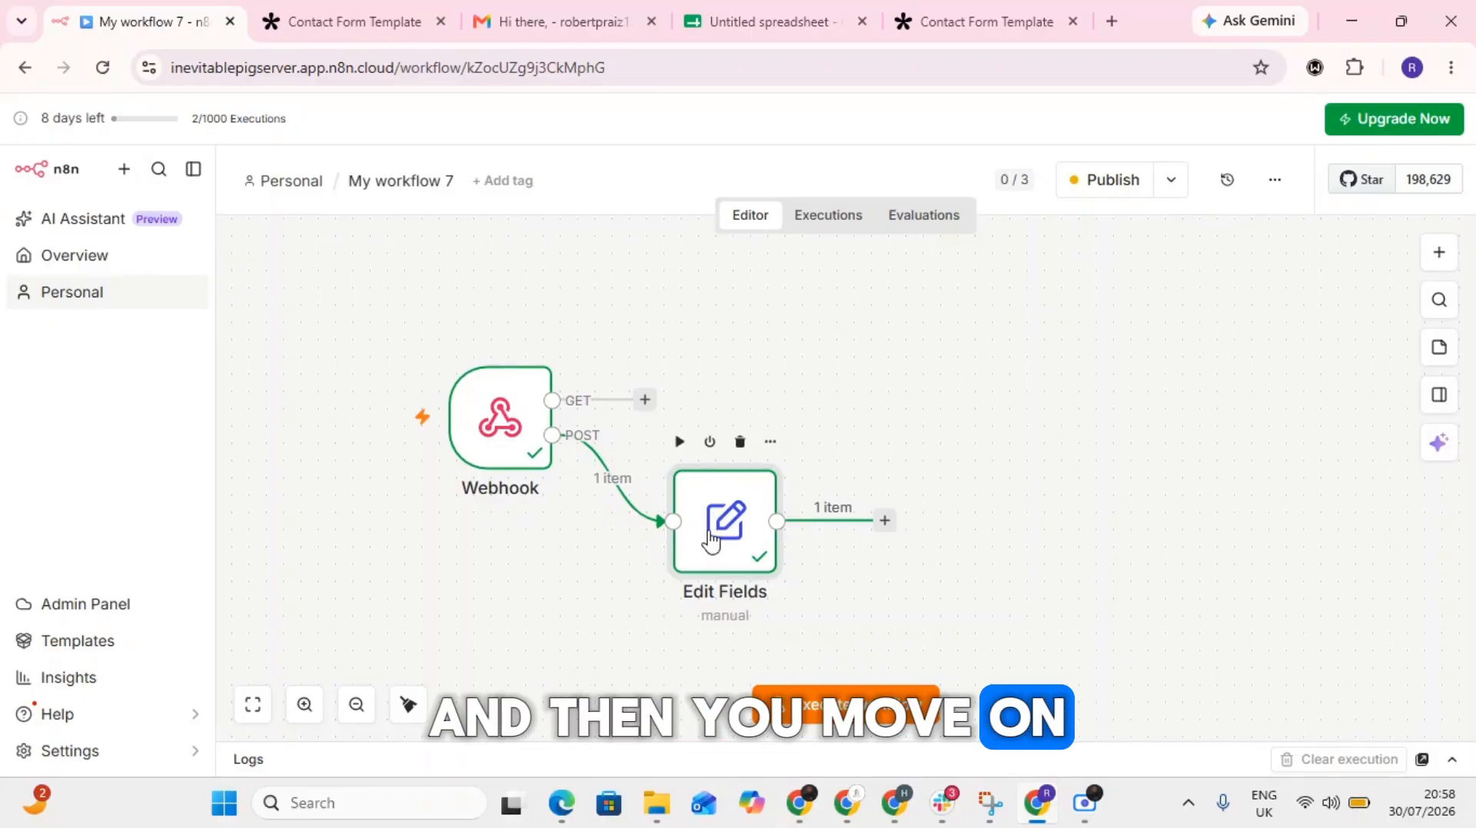
left_click_drag(717, 519, 681, 443)
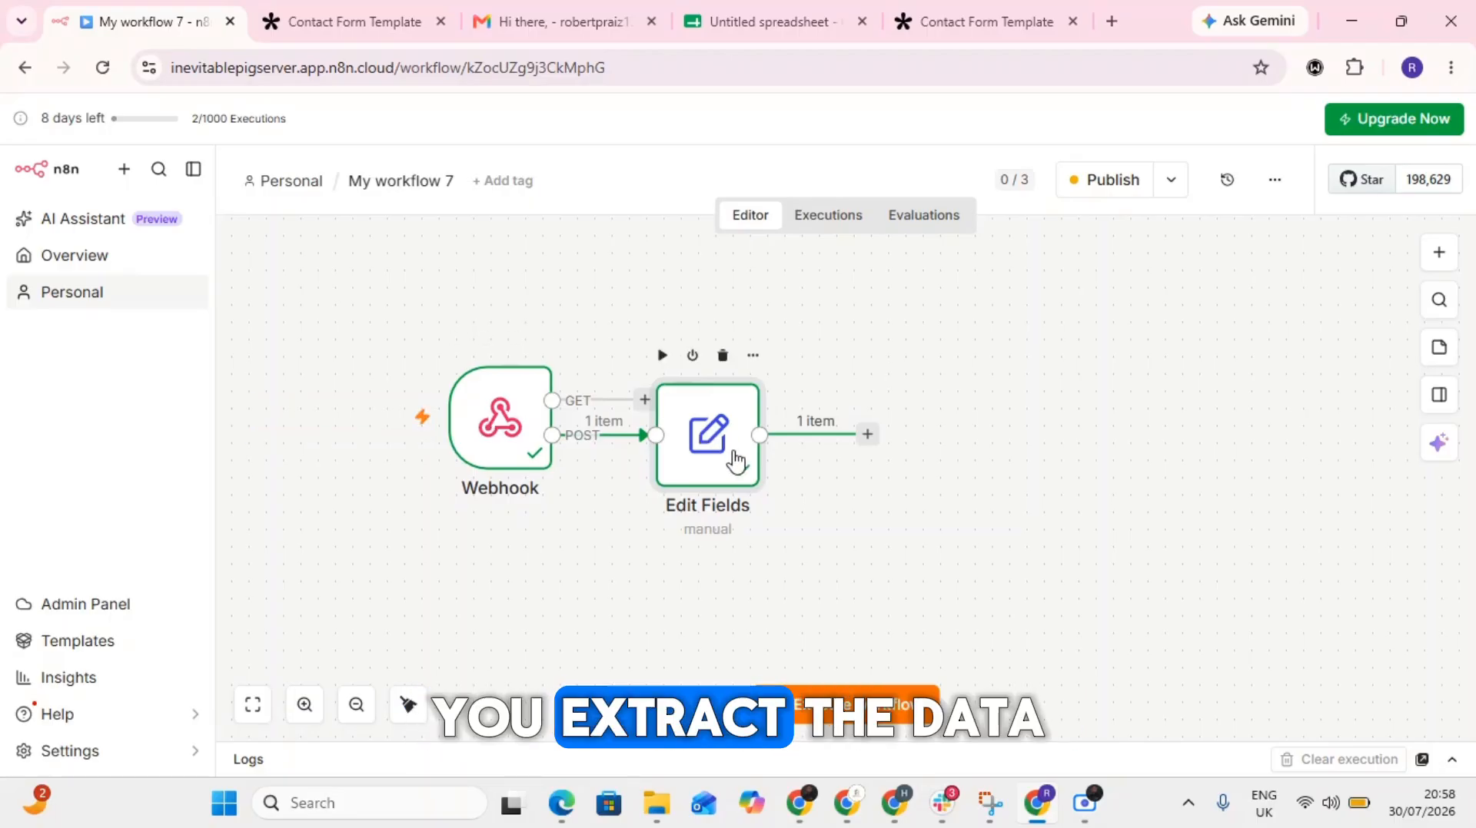
- Search for "goog" among the nodes that can follow Edit Fields and open the Google Sheets actions
left_click(866, 436)
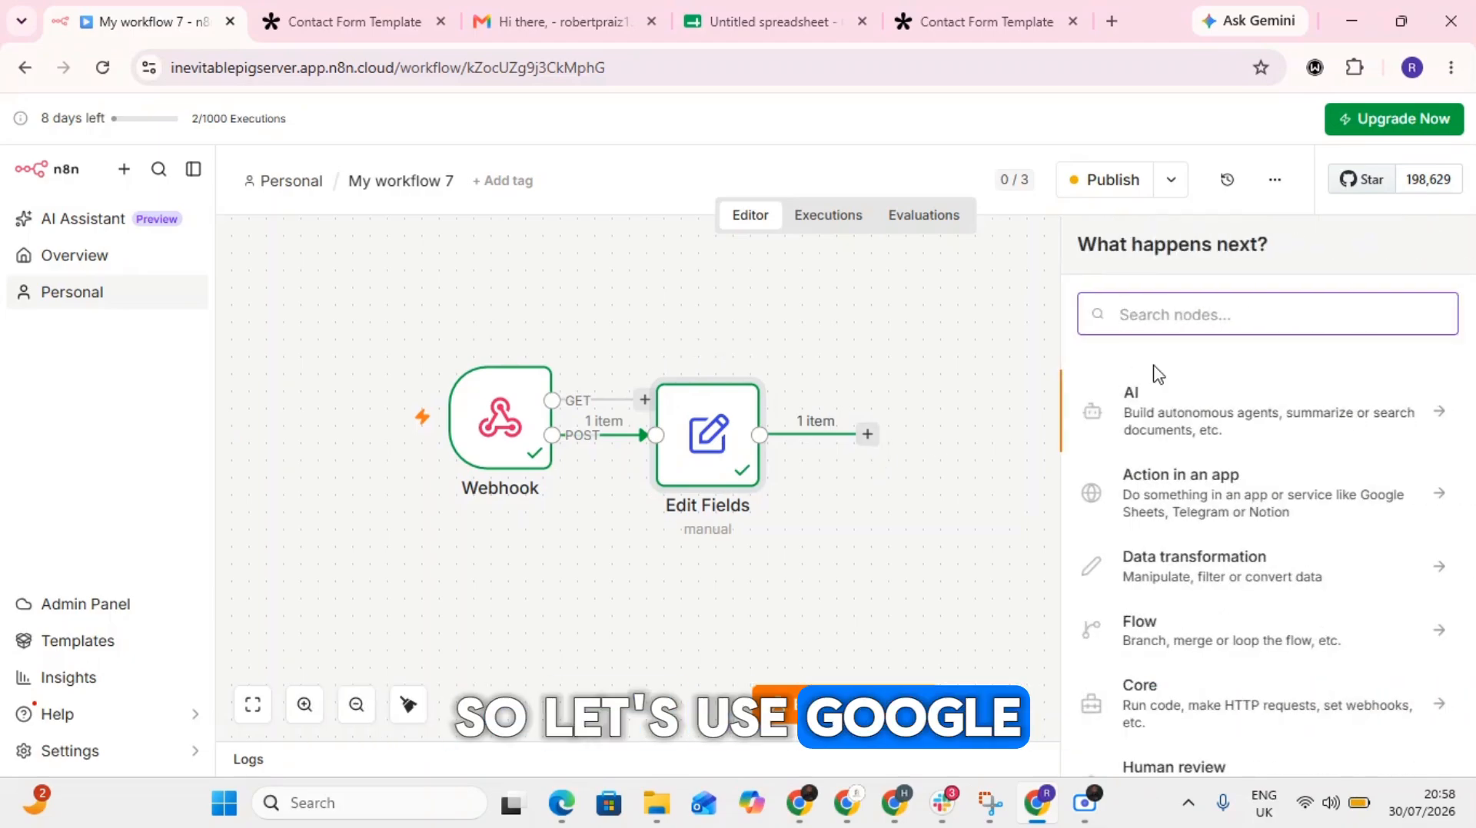
type("goog")
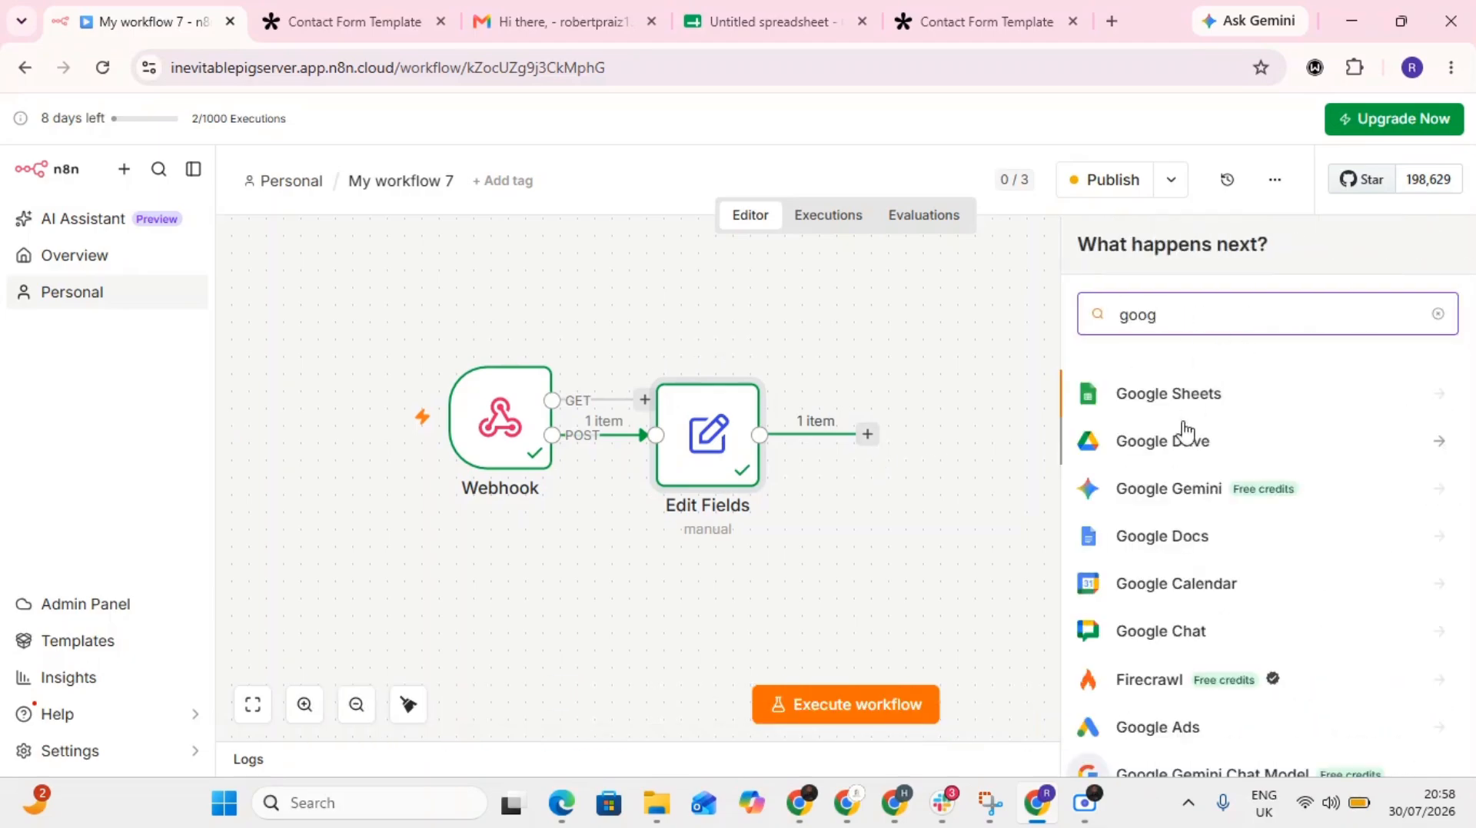
left_click(1157, 399)
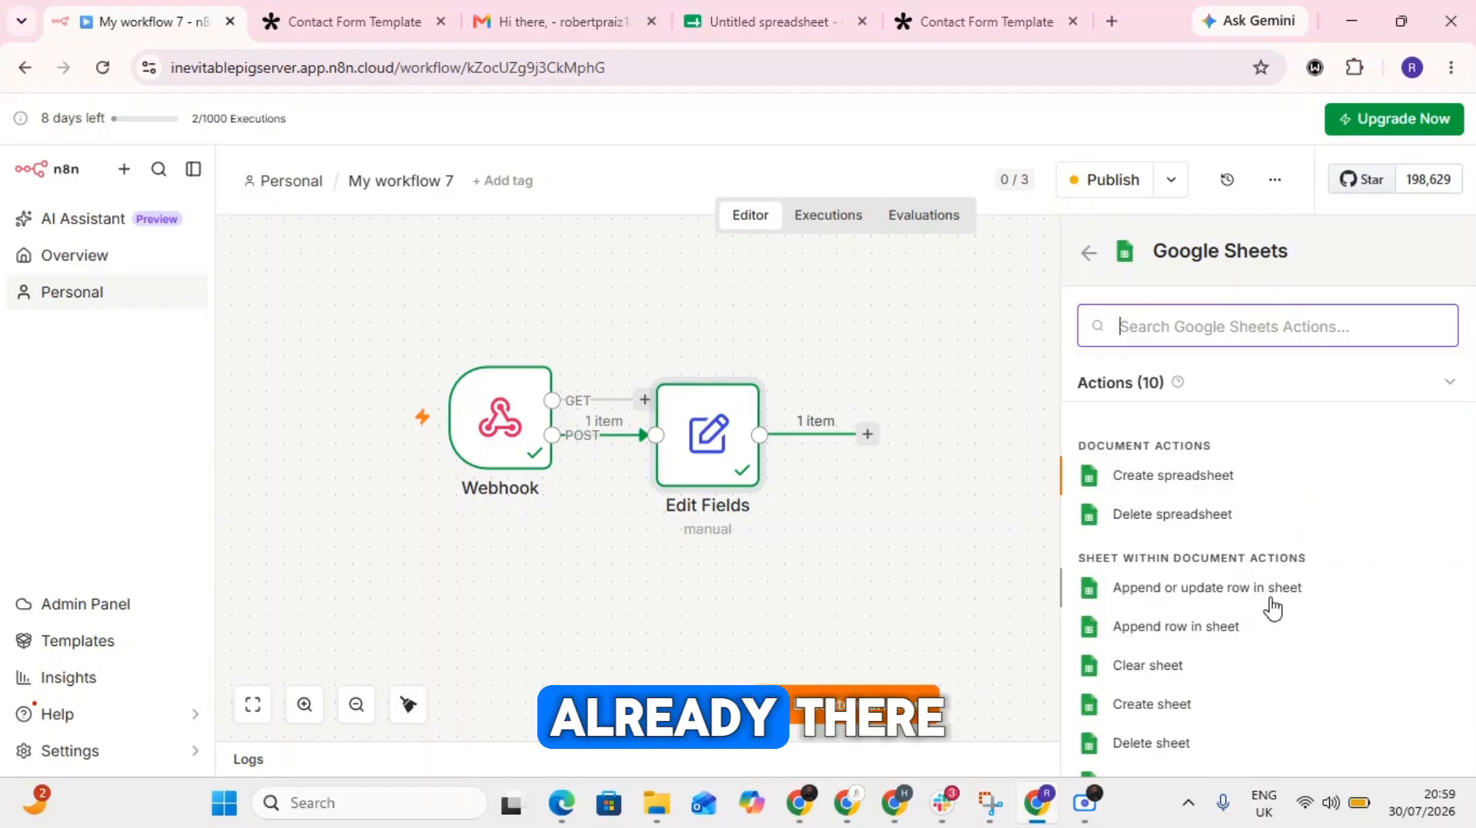
- Switch to the Untitled spreadsheet in Google Sheets, clear the Status header in cell C1 and return to the n8n workflow
left_click(807, 31)
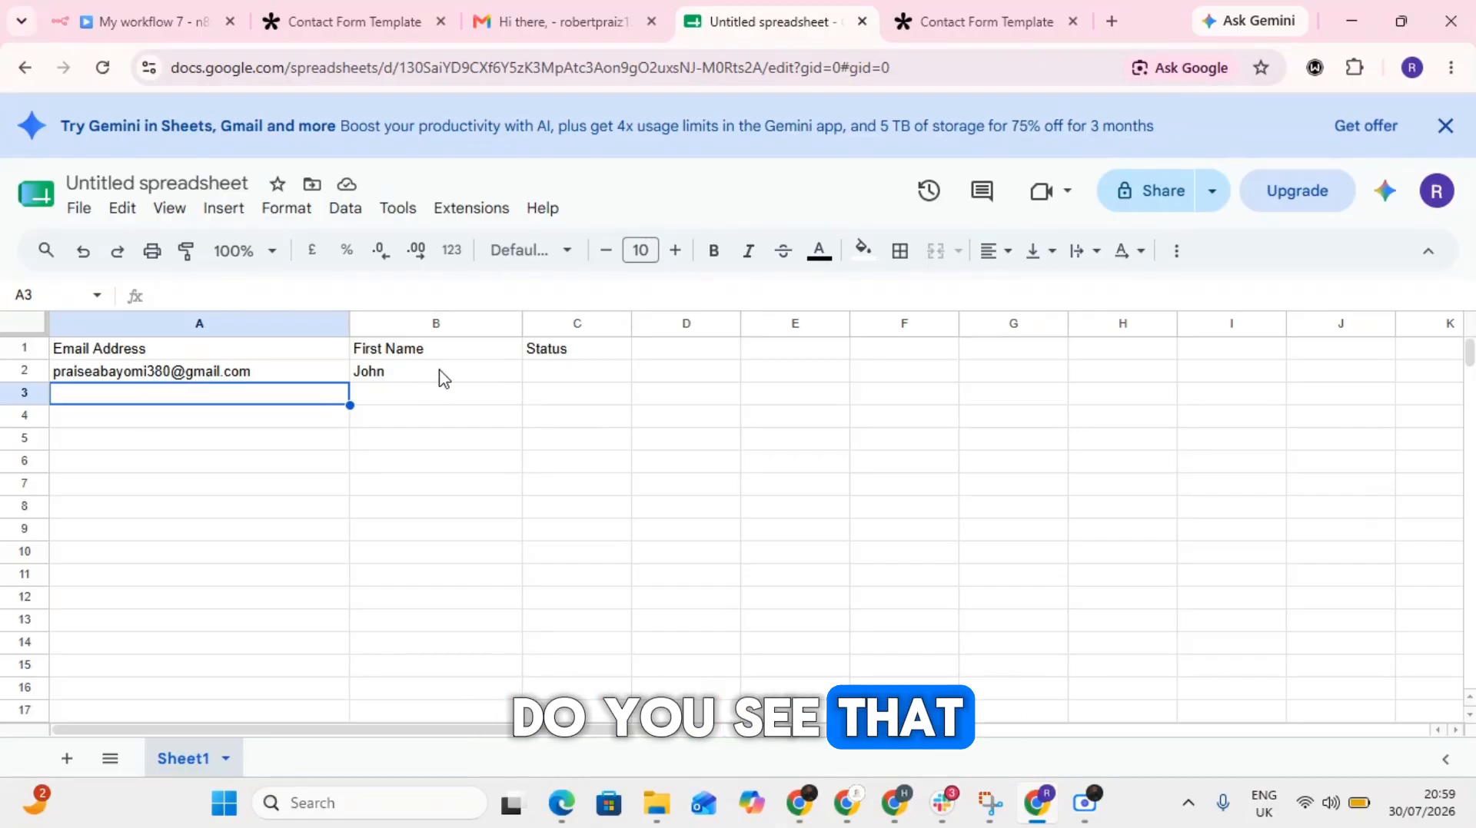
left_click(578, 349)
double_click(577, 348)
key("BackSpace")
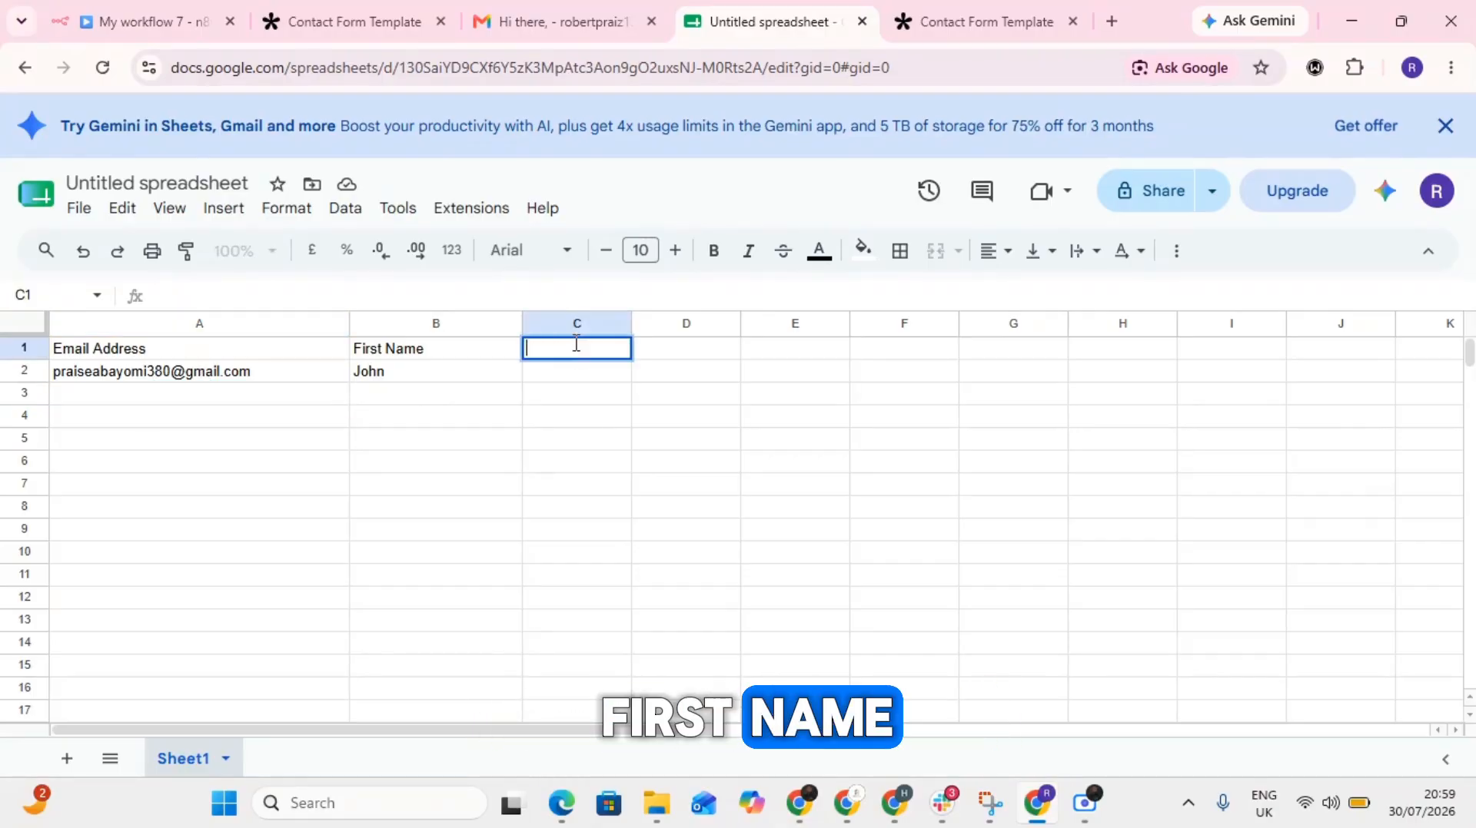
left_click(310, 463)
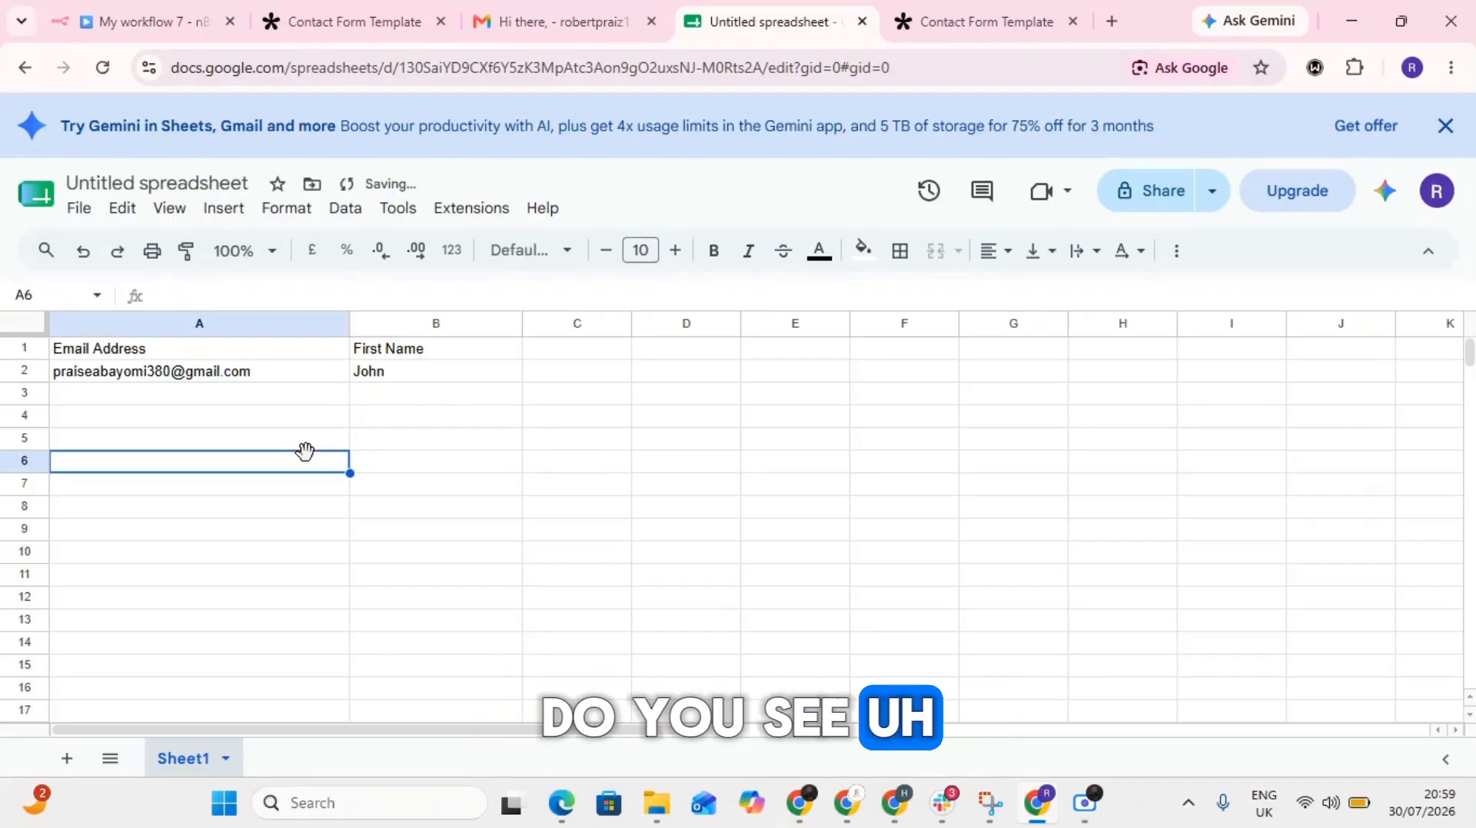
left_click(189, 13)
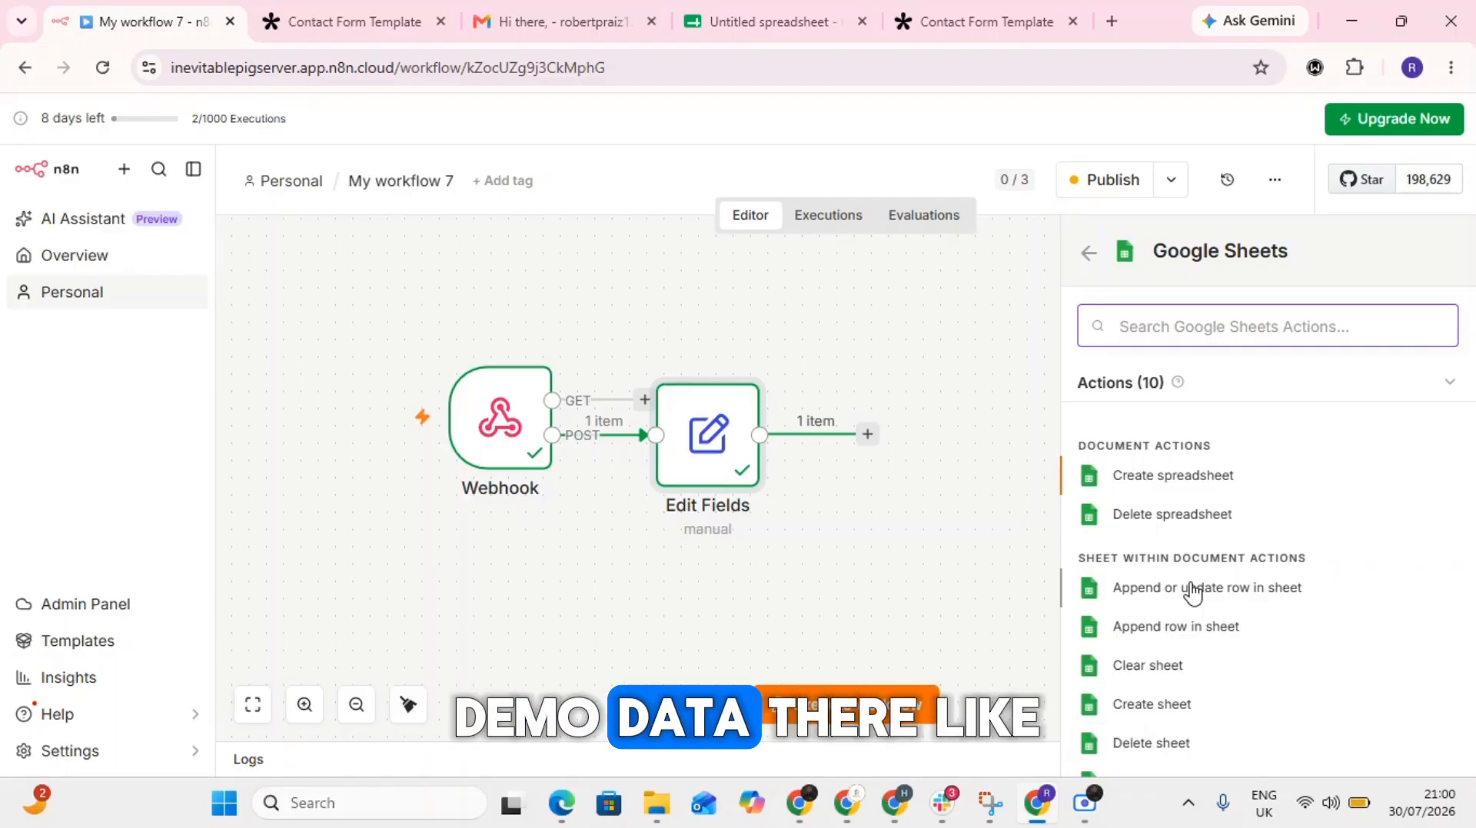
left_click(758, 21)
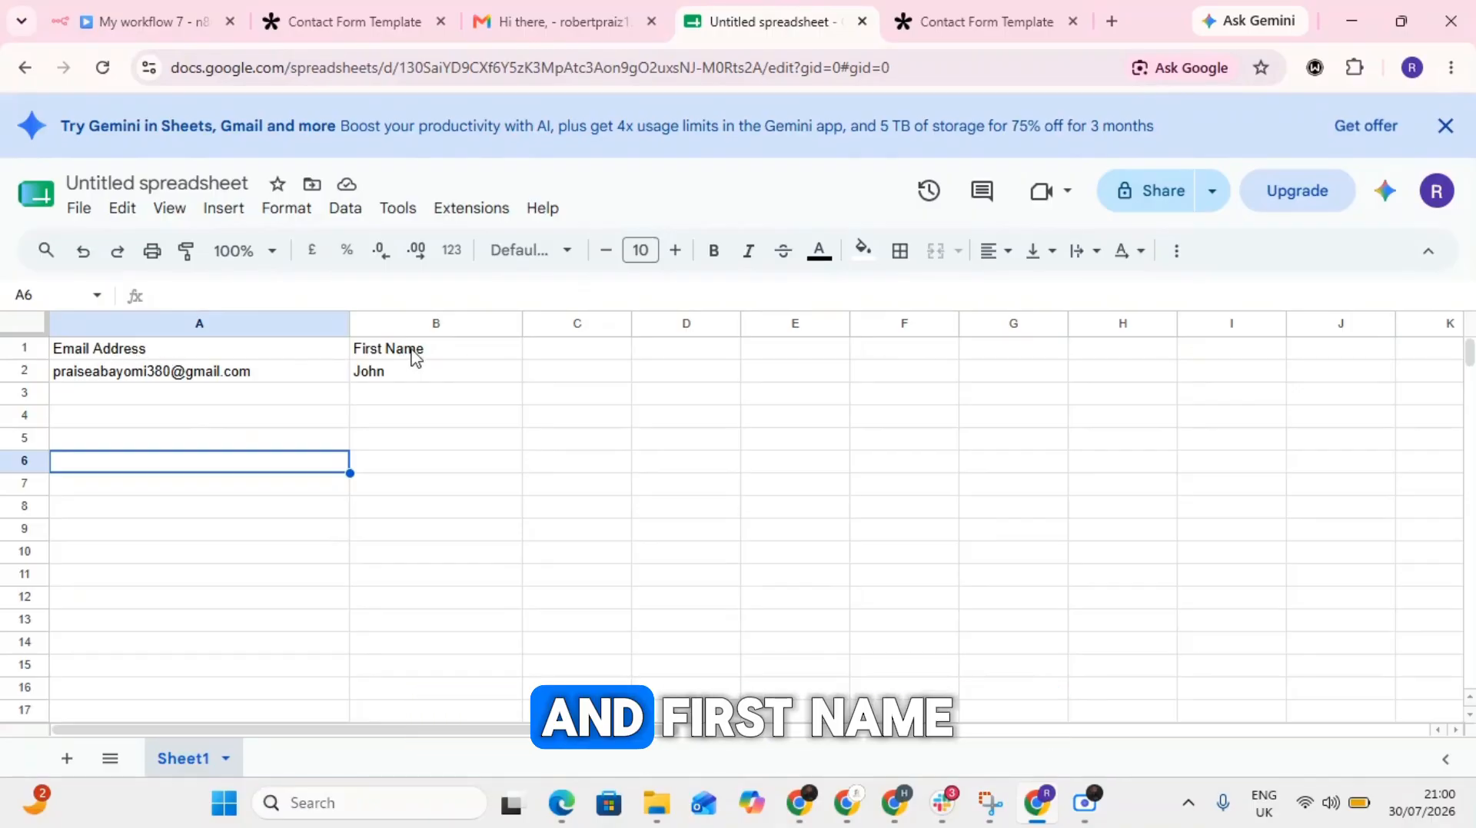
left_click(192, 21)
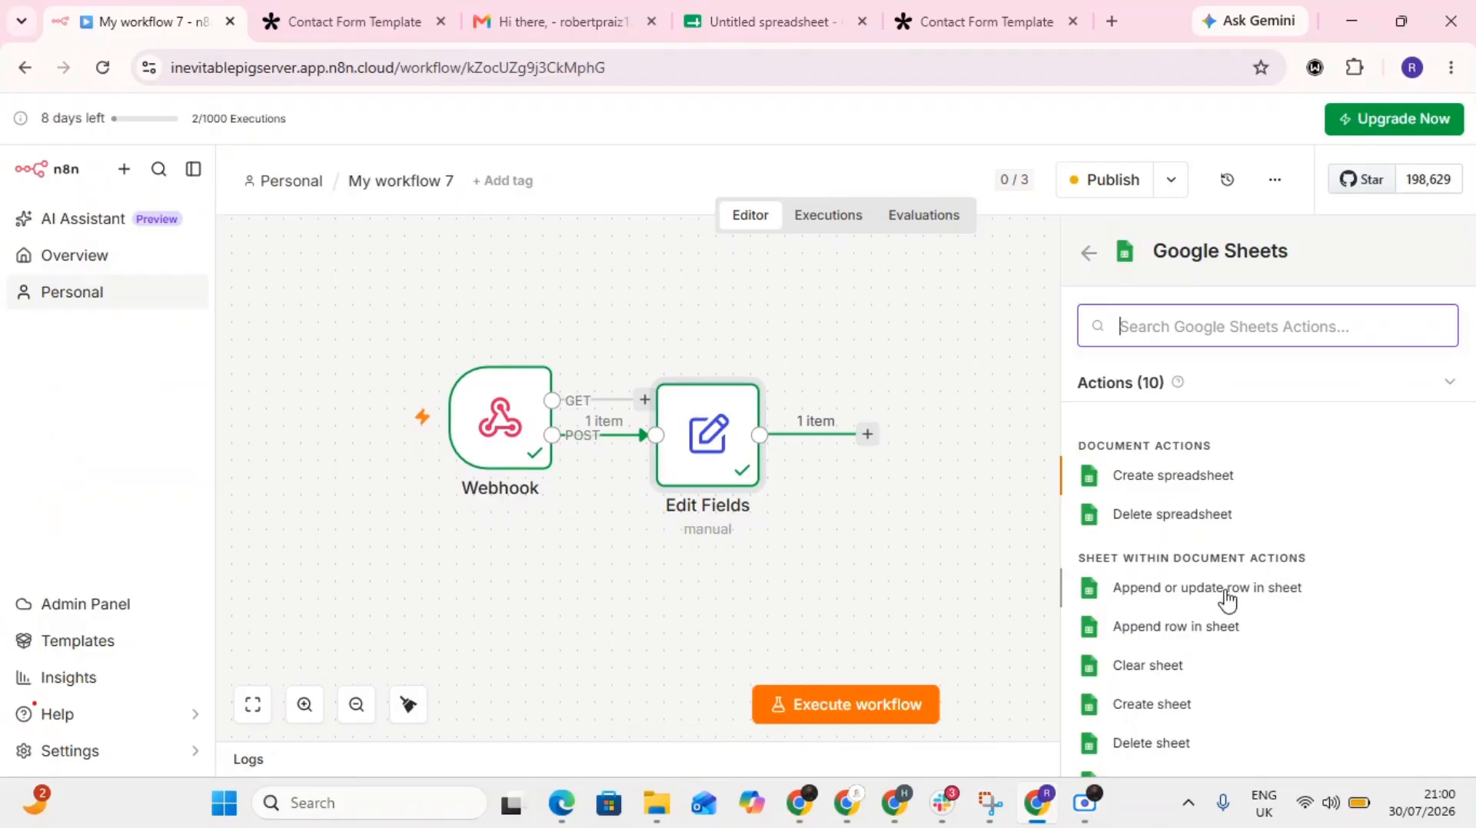
left_click(738, 22)
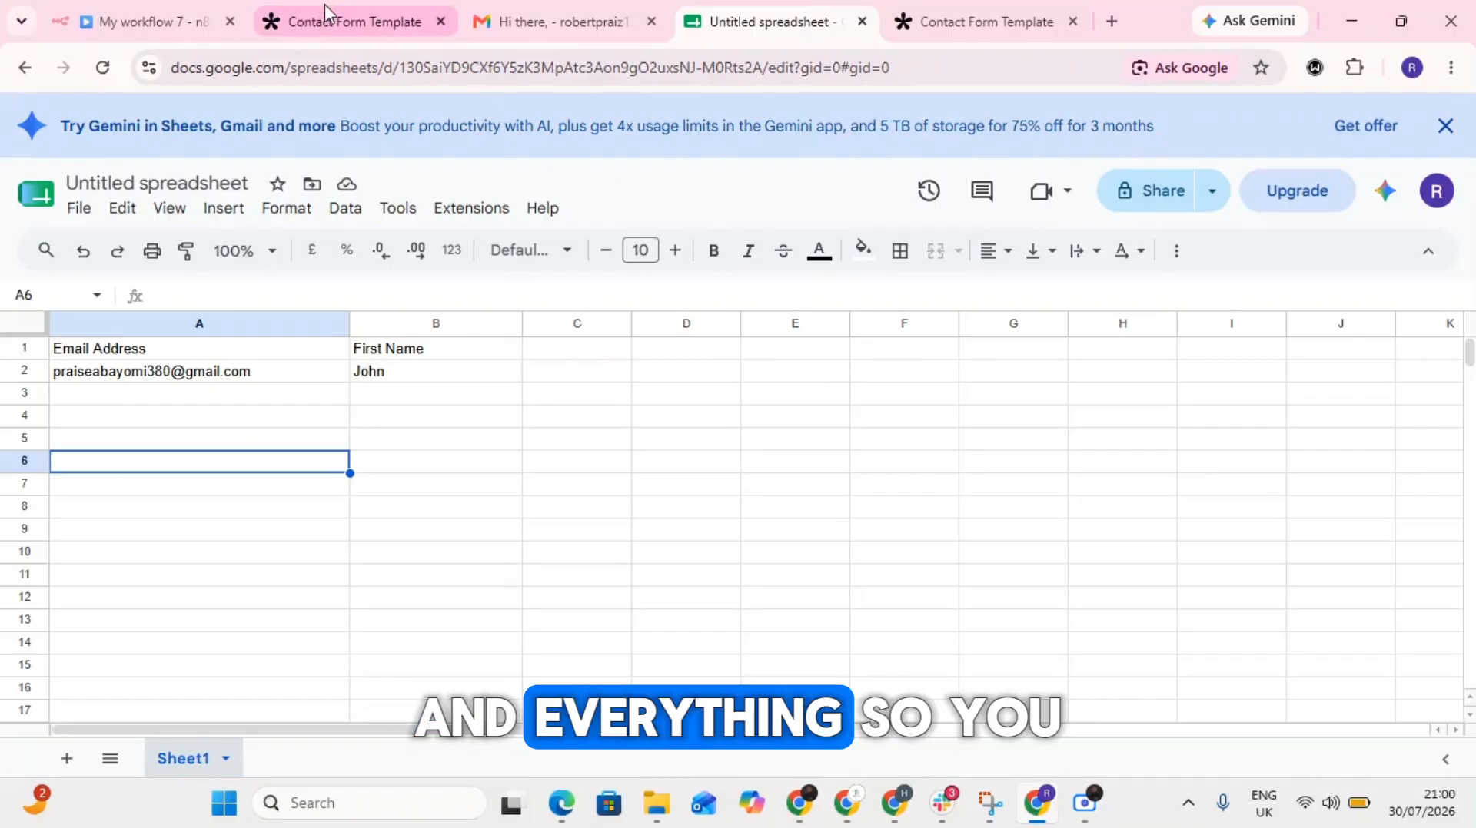
left_click(349, 23)
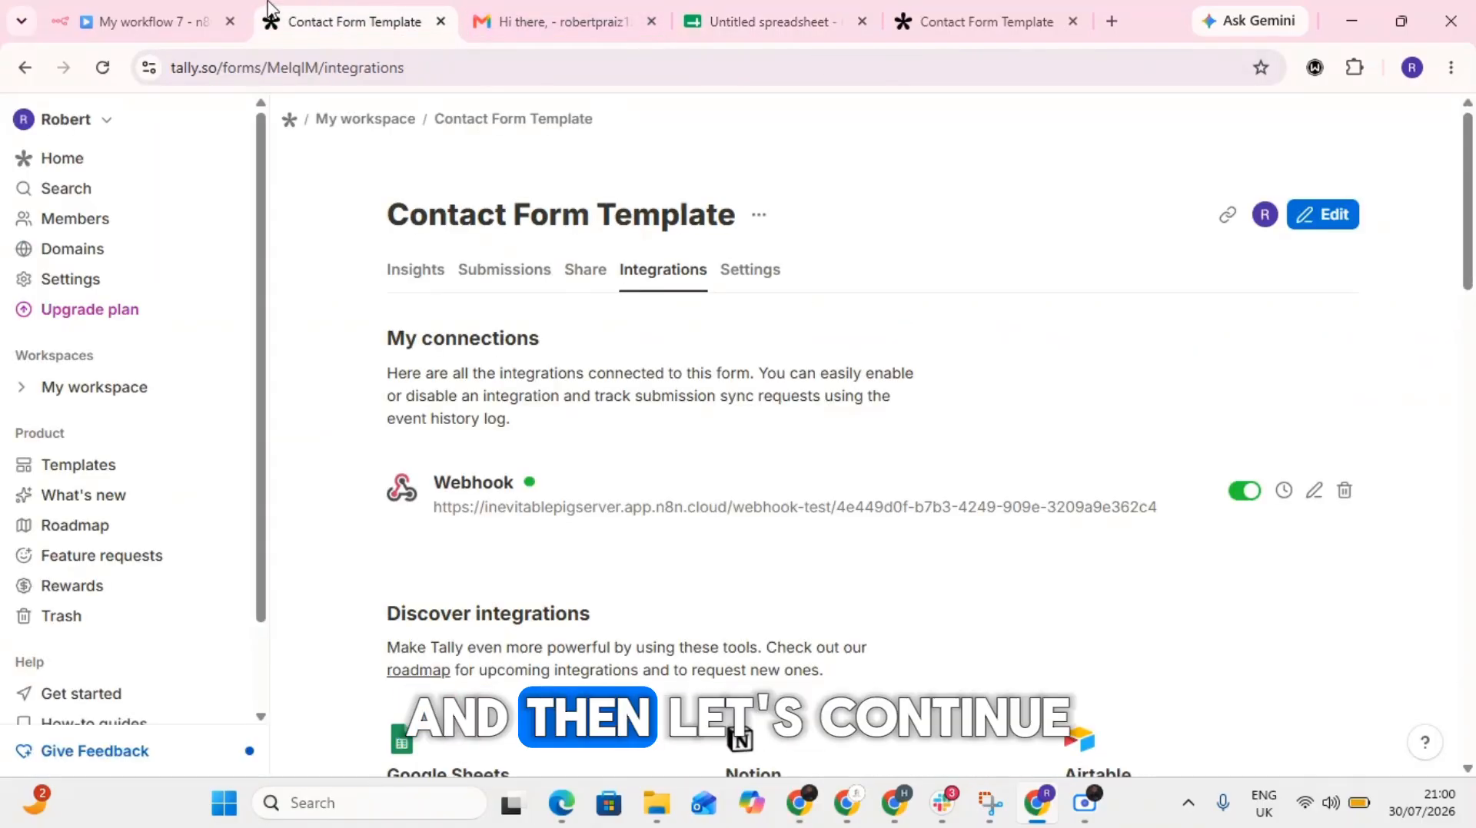
left_click(175, 11)
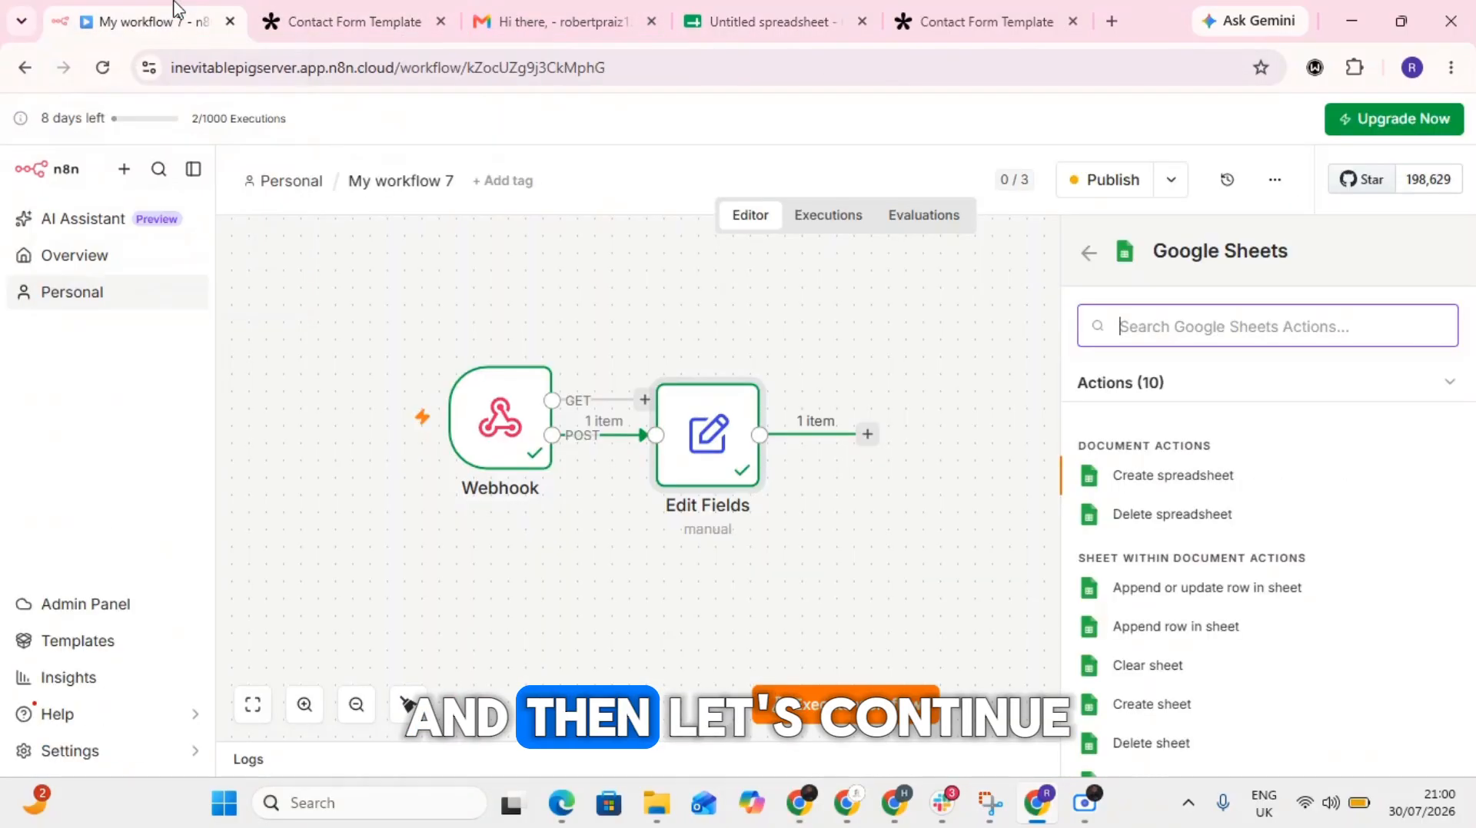
- Add the Append or update row in sheet node after Edit Fields and open its Google Sheets account credential
left_click(1206, 586)
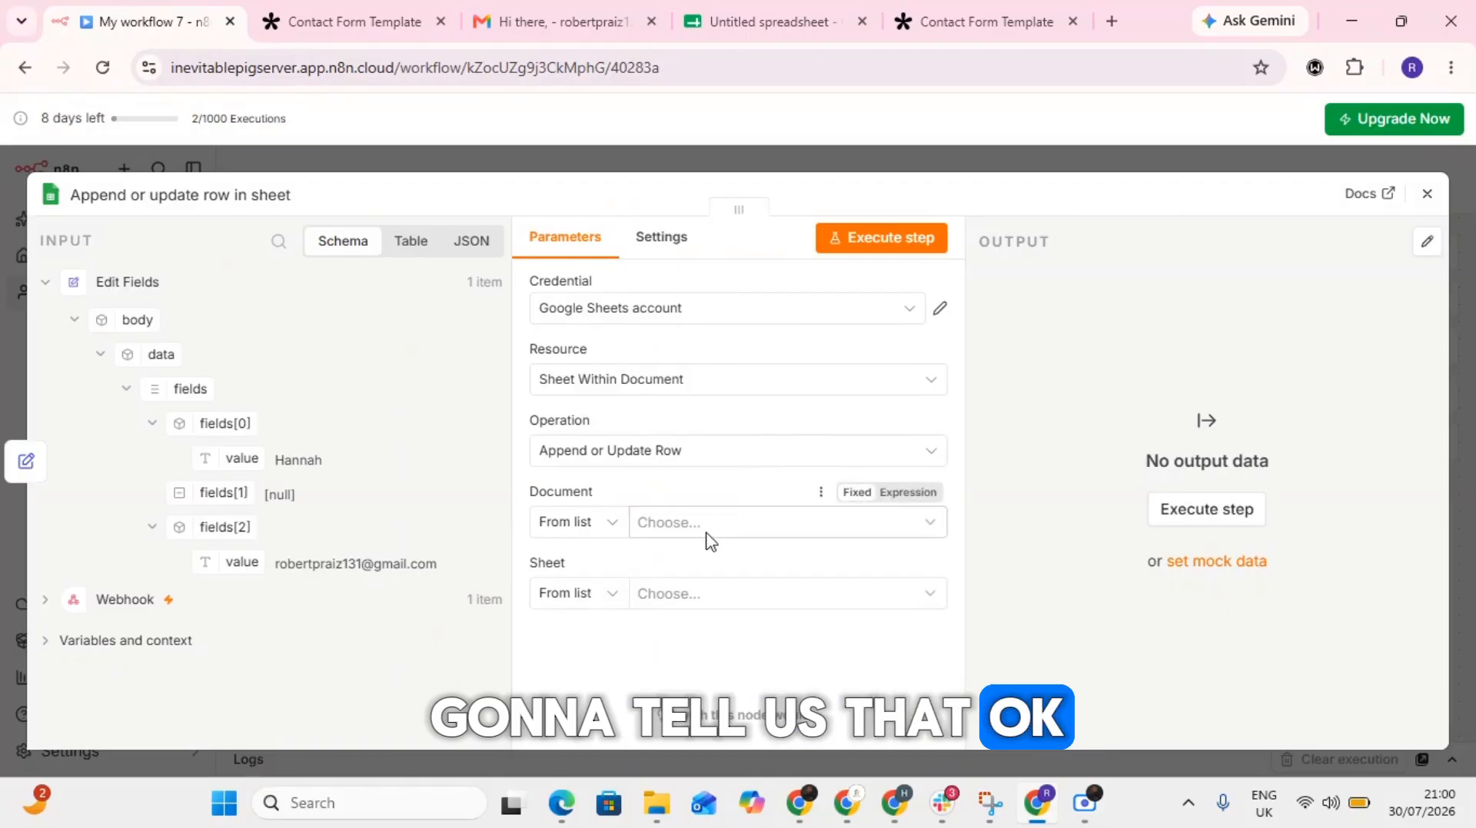
left_click(700, 524)
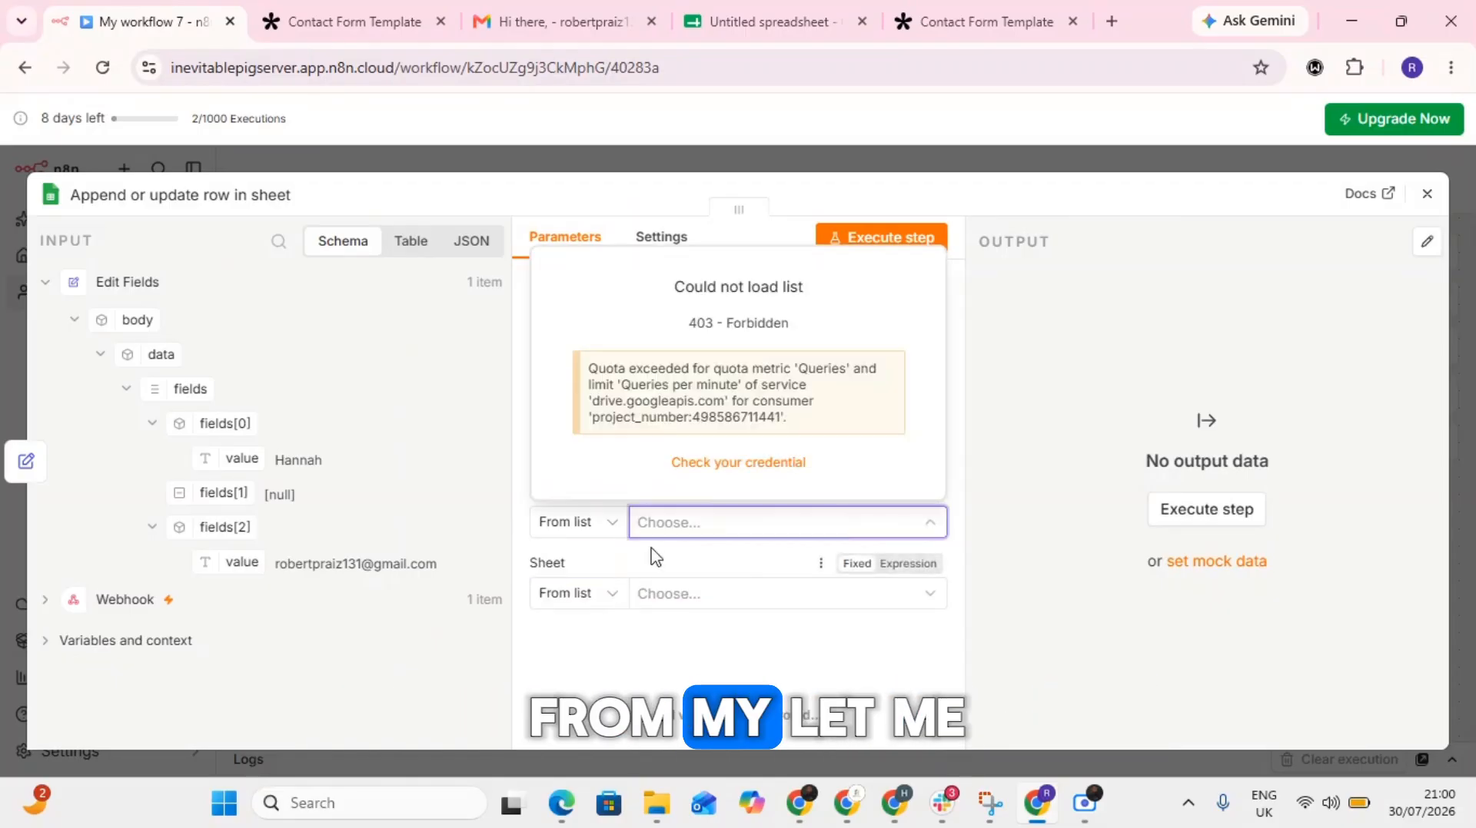
left_click(719, 462)
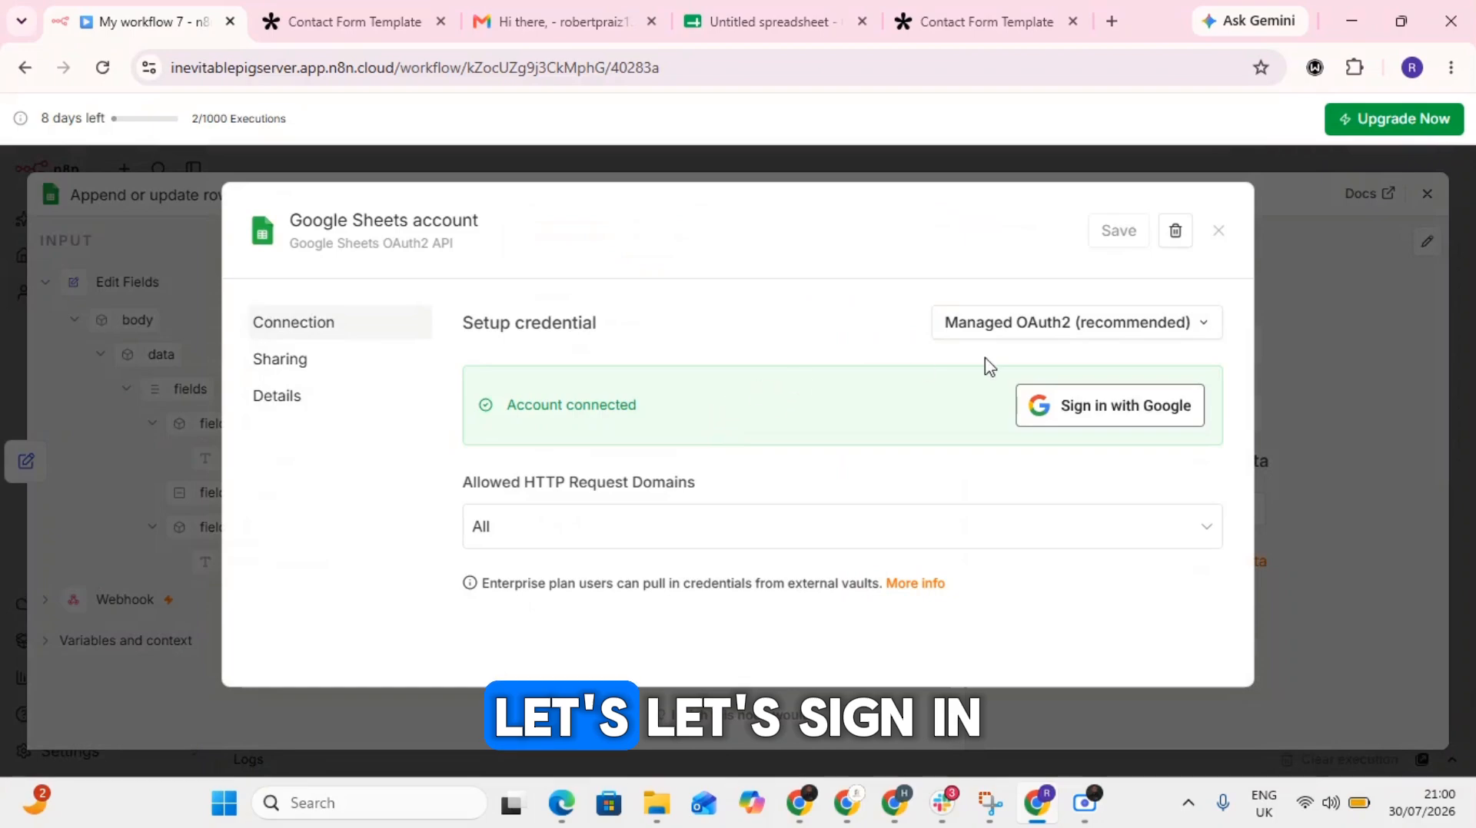
- Reconnect the Google Sheets credential by signing in with the Google account and granting n8n.cloud access, then close the credential
left_click(1076, 413)
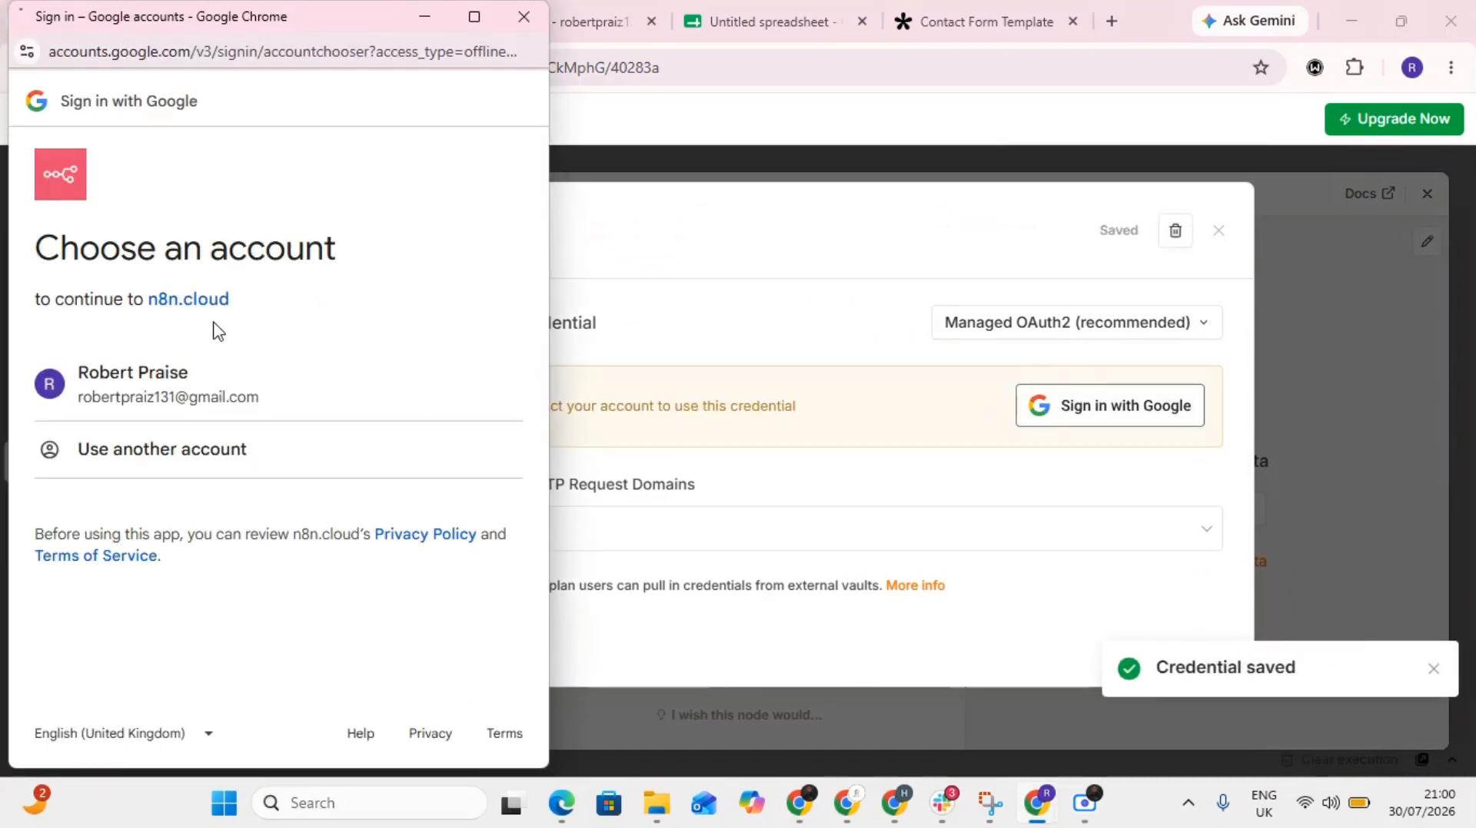
left_click(149, 405)
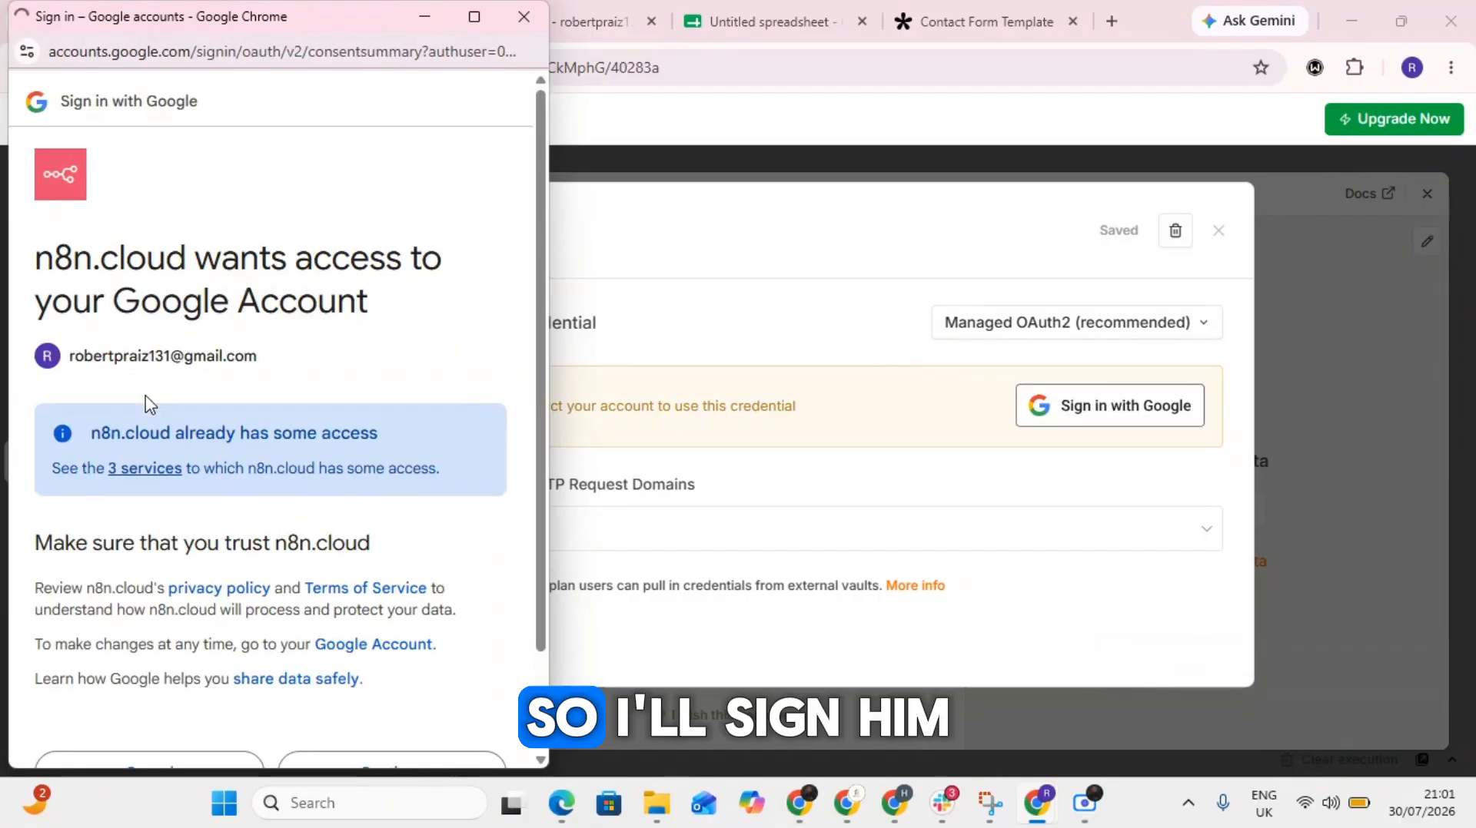
scroll(145, 397, "down", 2)
left_click(367, 660)
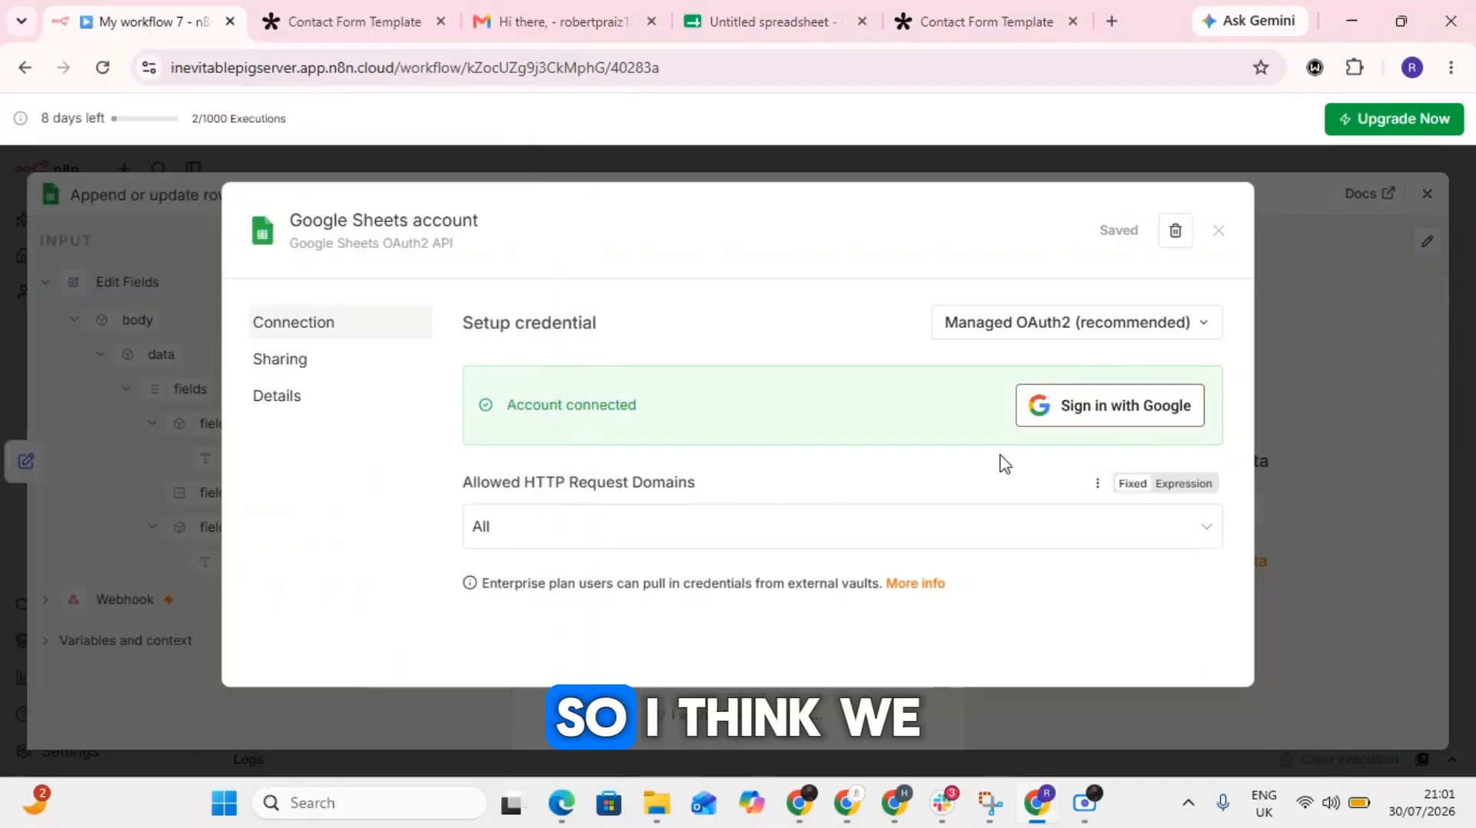
left_click(1217, 232)
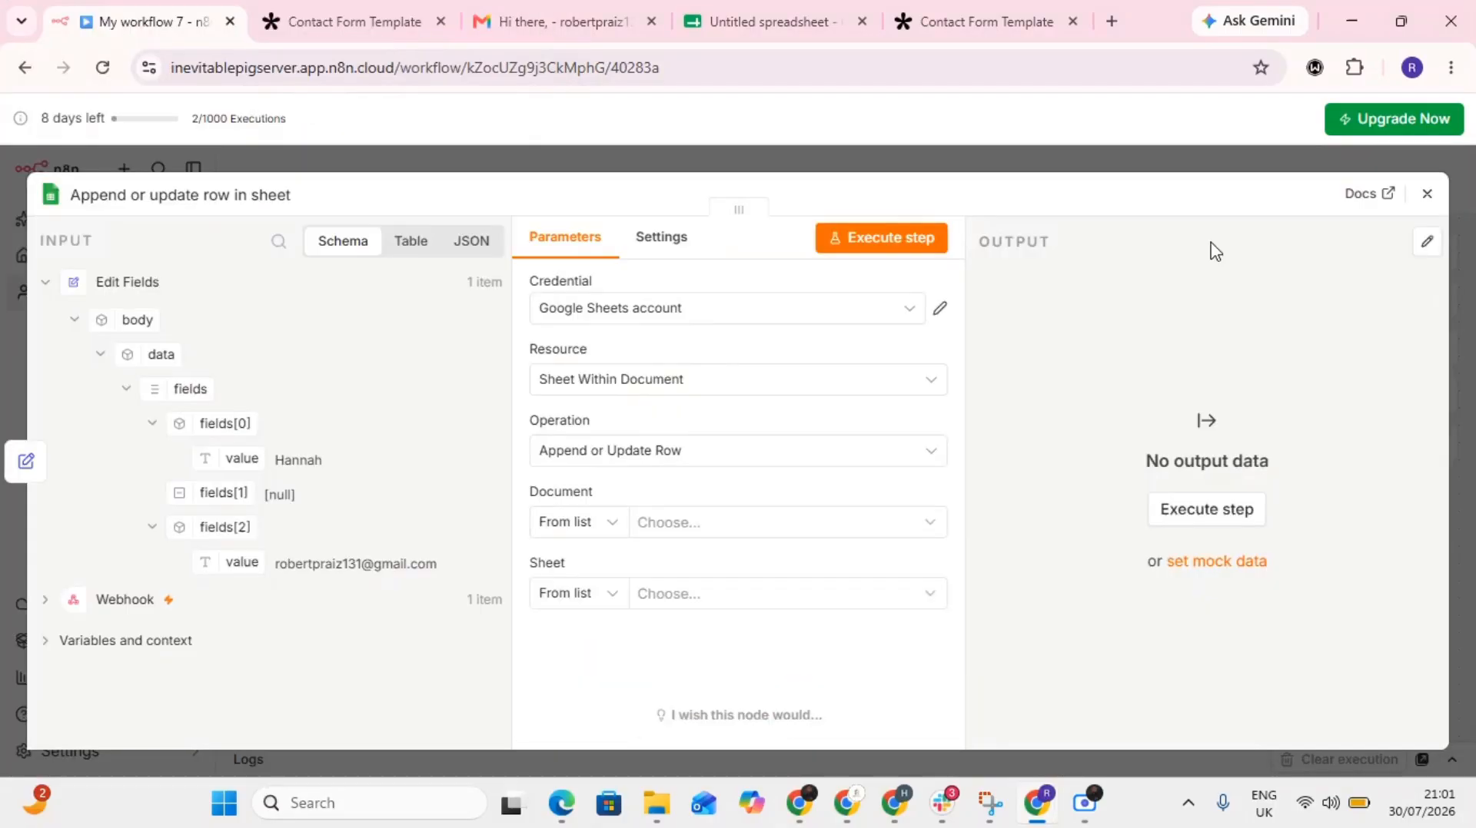
- Set the node's document to Untitled spreadsheet and its sheet to Sheet1
left_click(736, 531)
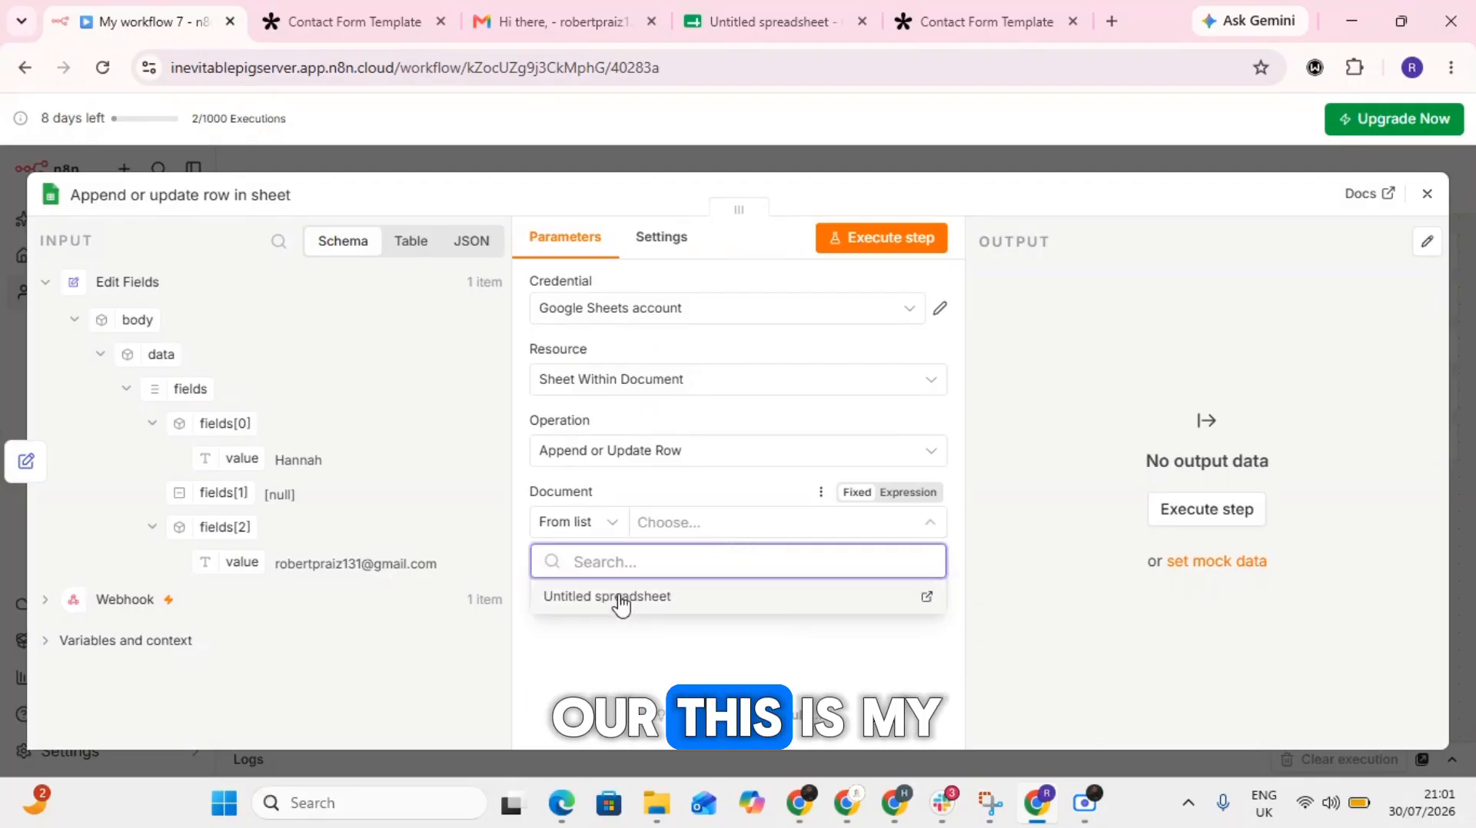
left_click(621, 603)
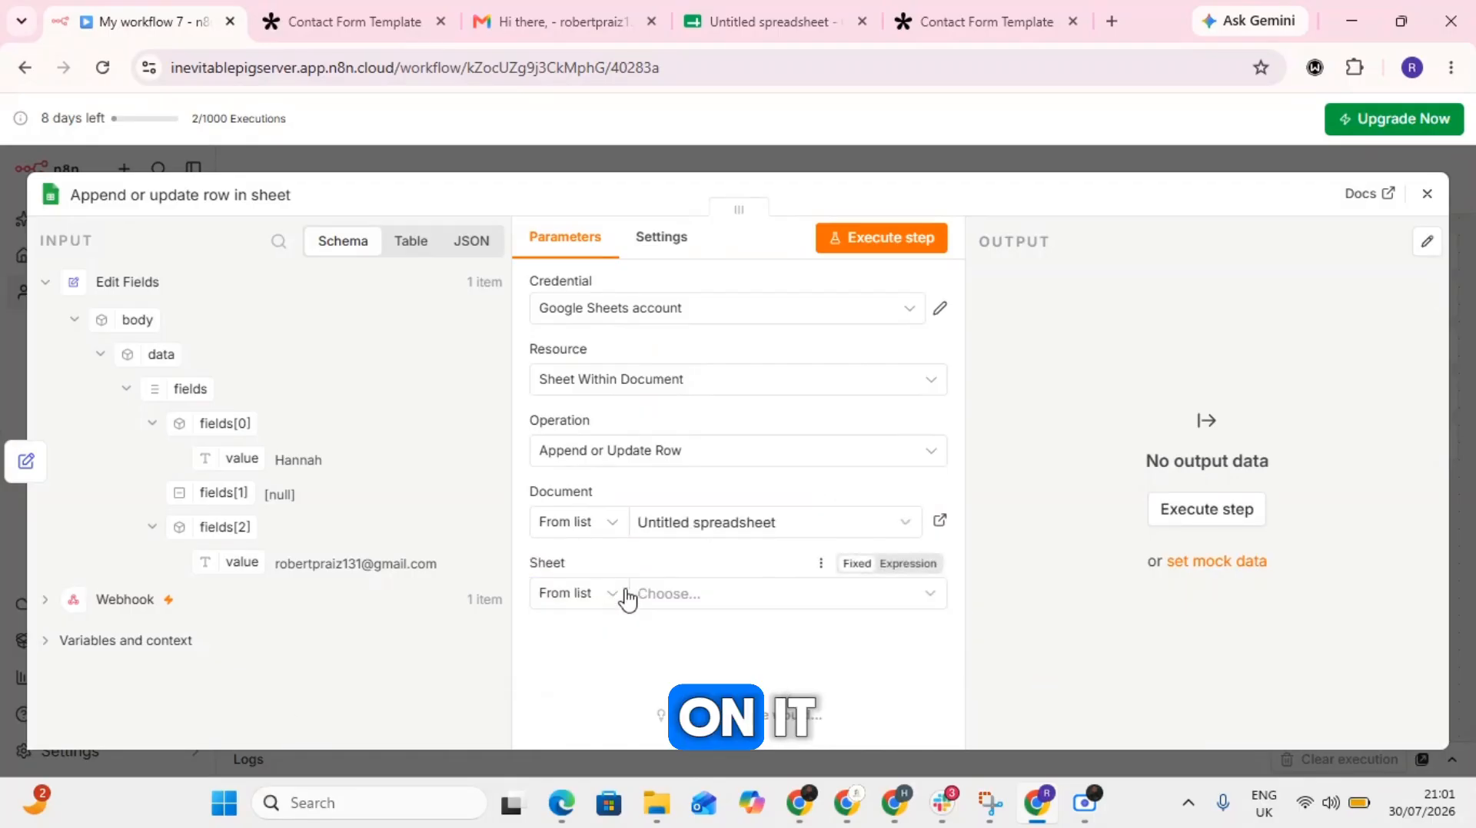
left_click(686, 604)
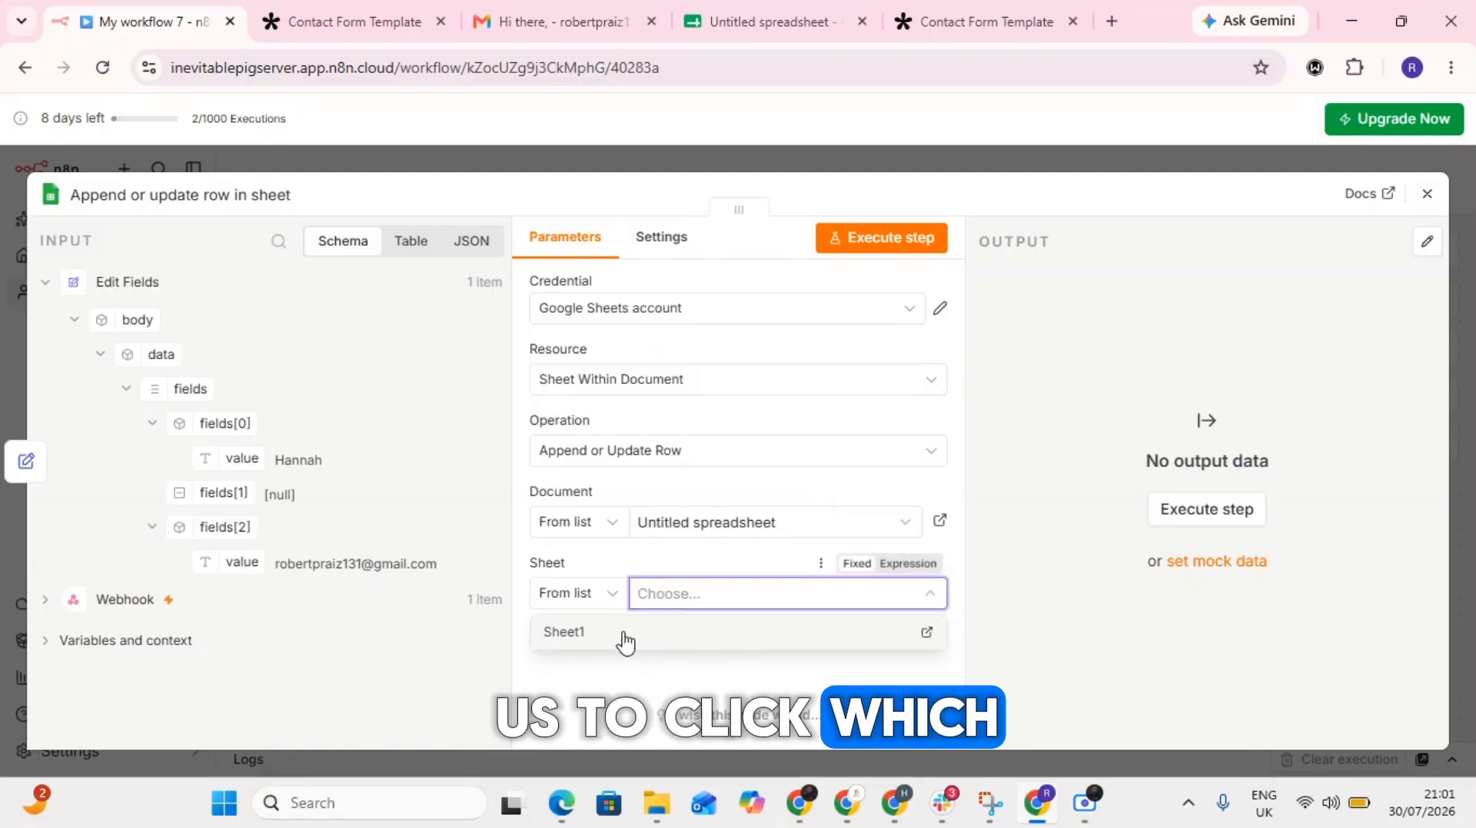
left_click(622, 641)
scroll(744, 555, "down", 2)
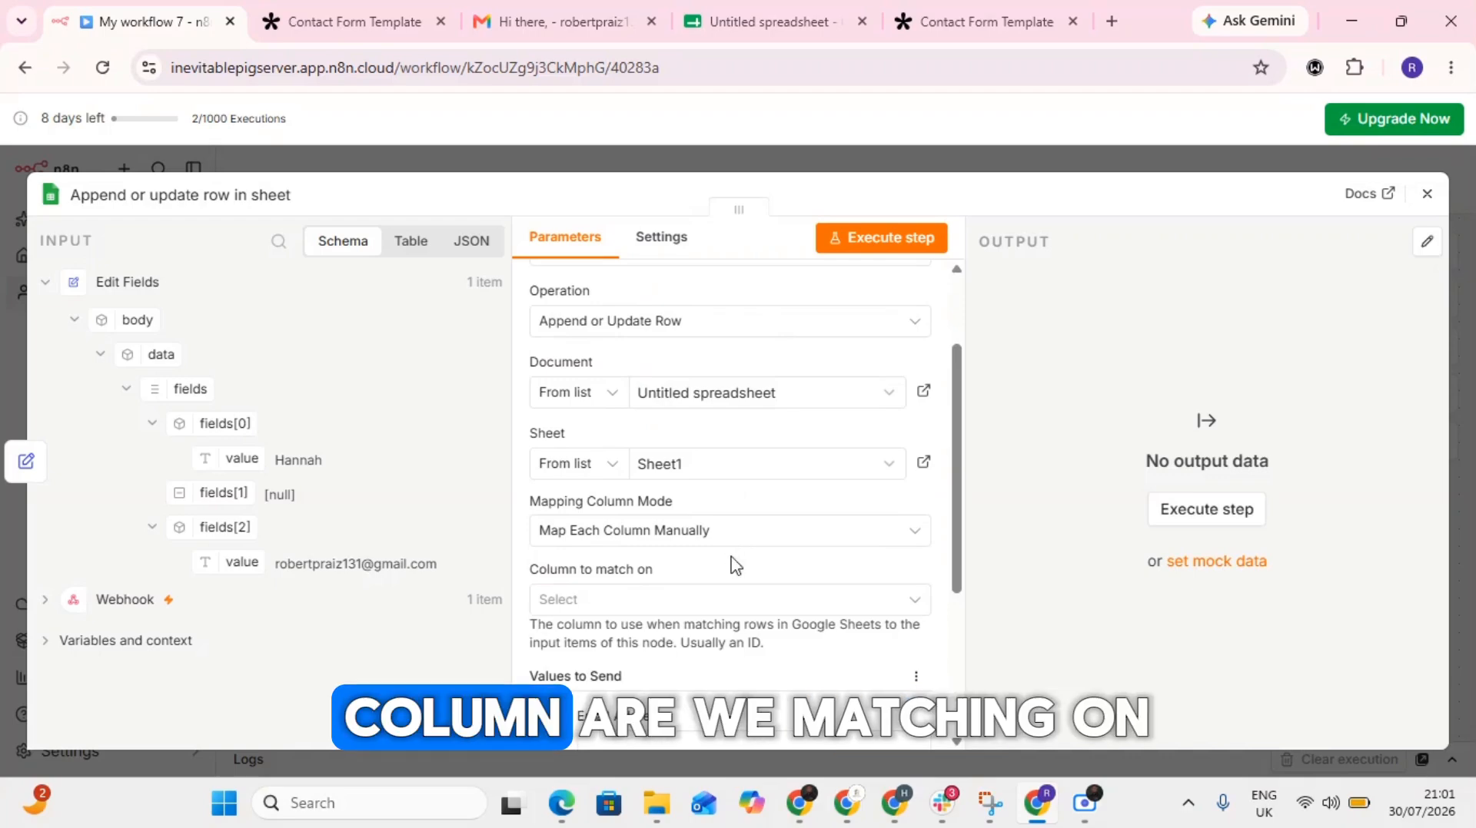
scroll(722, 564, "down", 1)
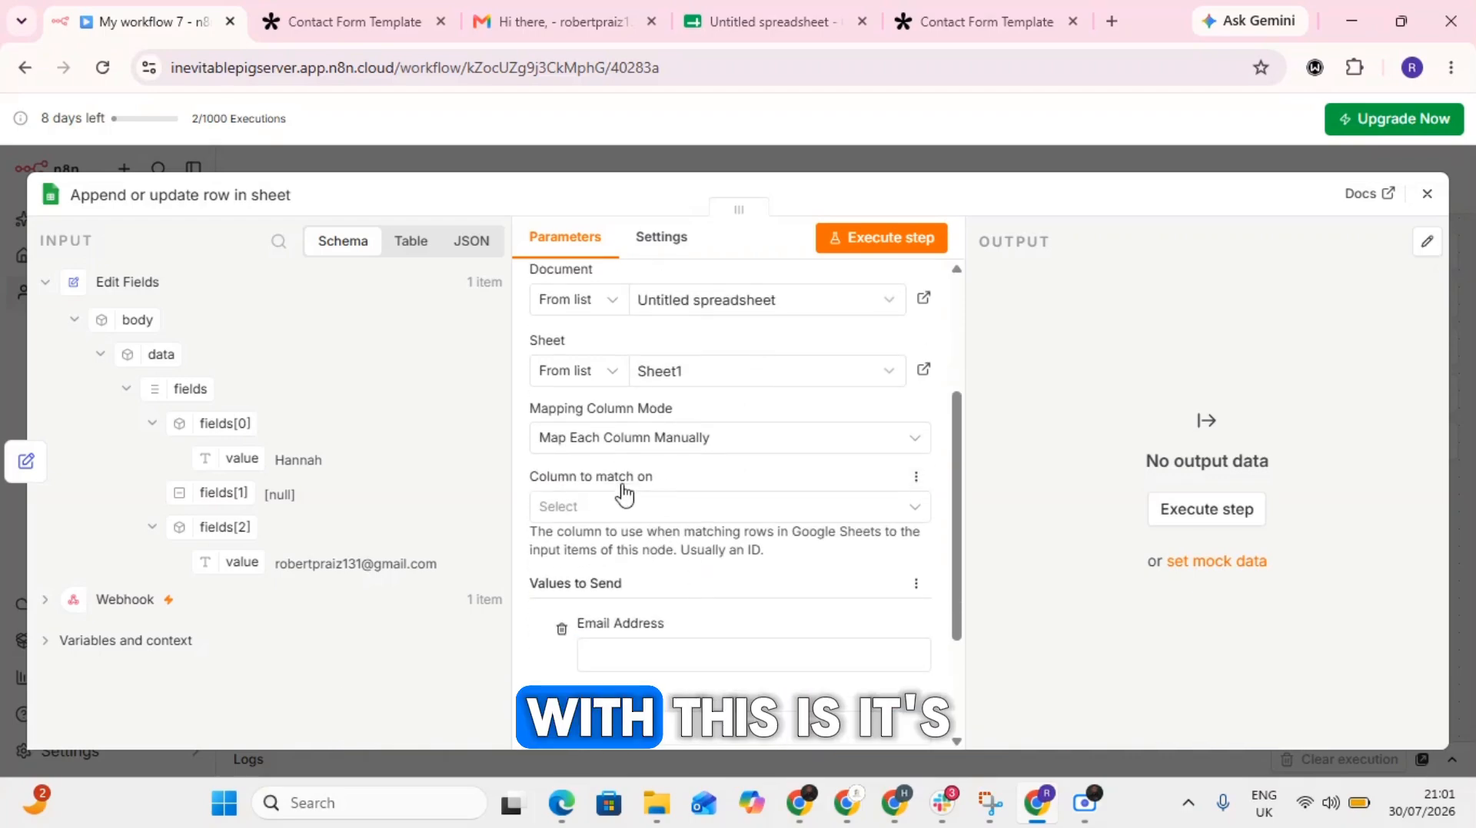
- Keep the column mapping mode on Map Each Column Manually and set the column to match on to Email Address
left_click(643, 441)
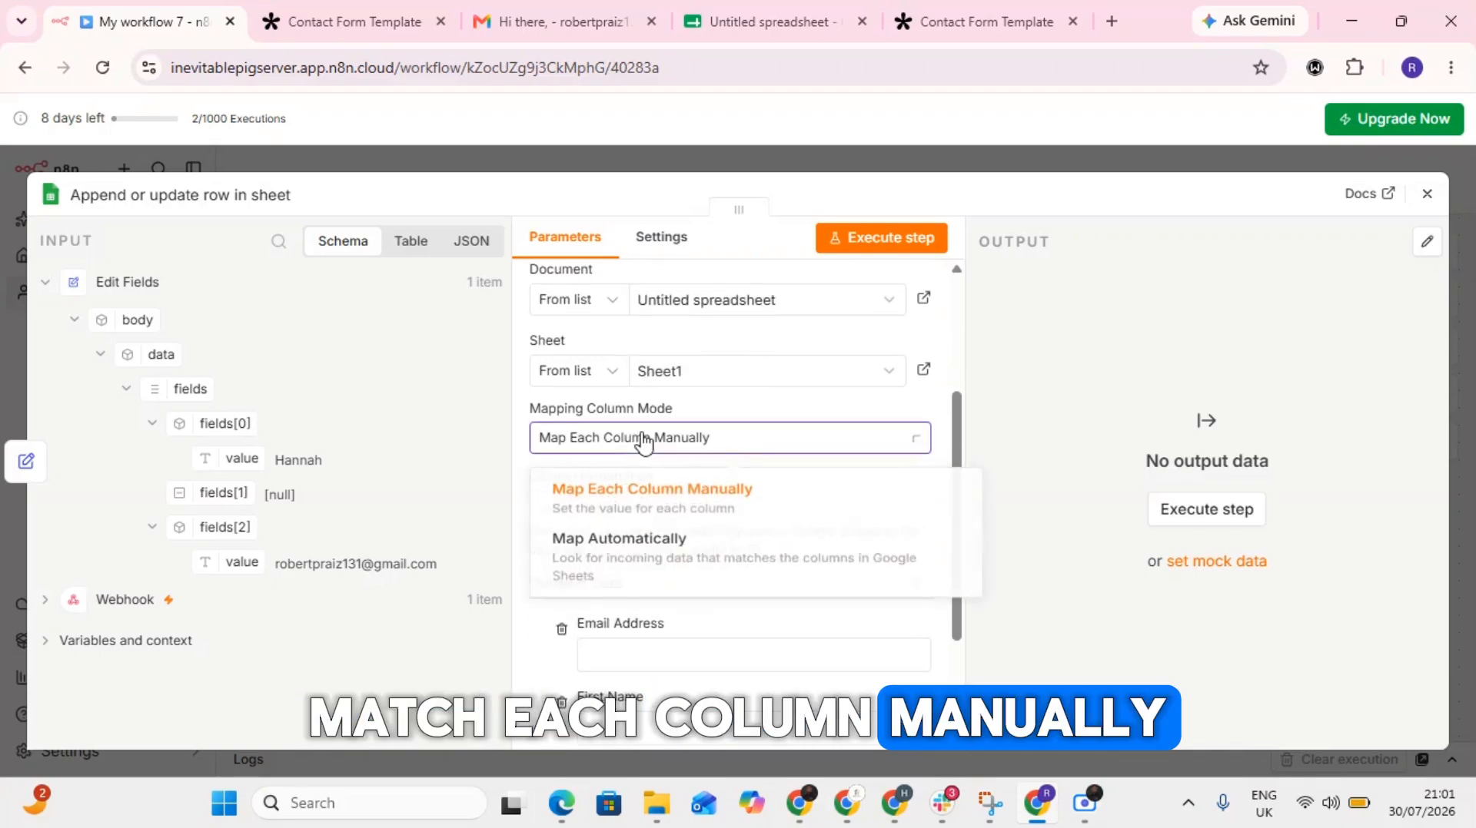
left_click(760, 411)
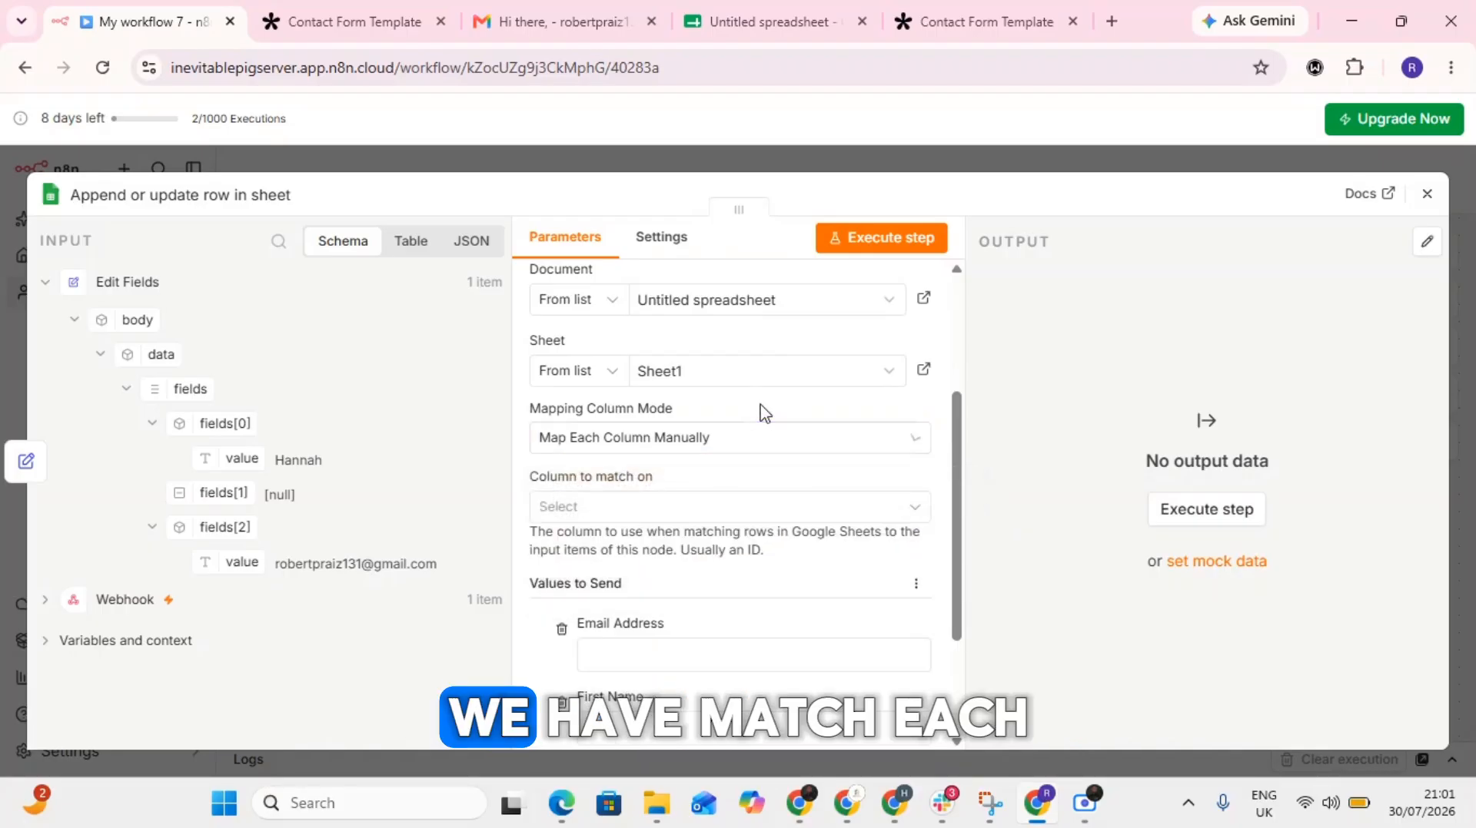
left_click(650, 509)
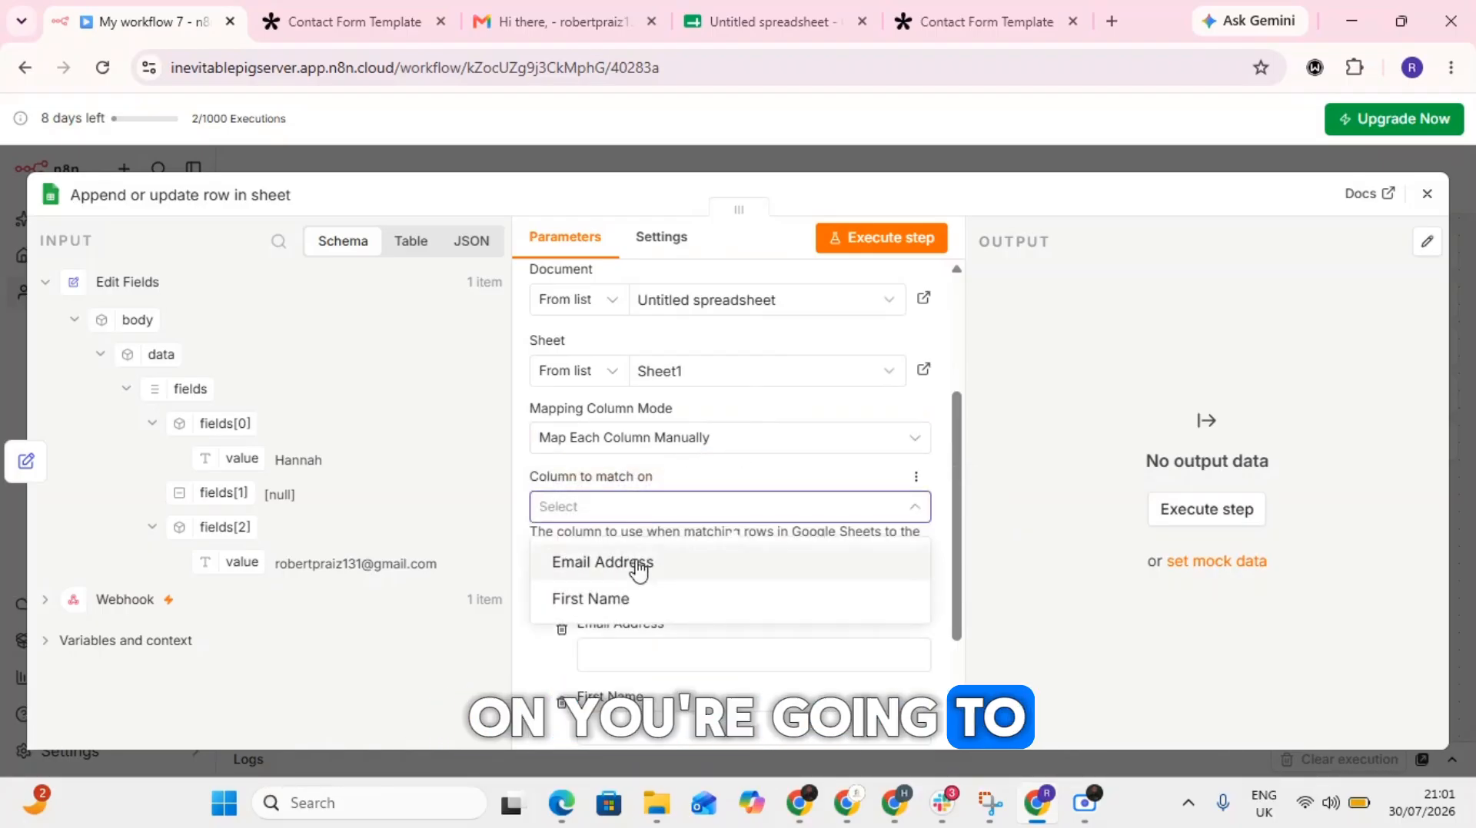
left_click(637, 567)
- Map the fields[2] value from Edit Fields to Email Address and the fields[0] value to First Name in the values to send
scroll(685, 543, "down", 3)
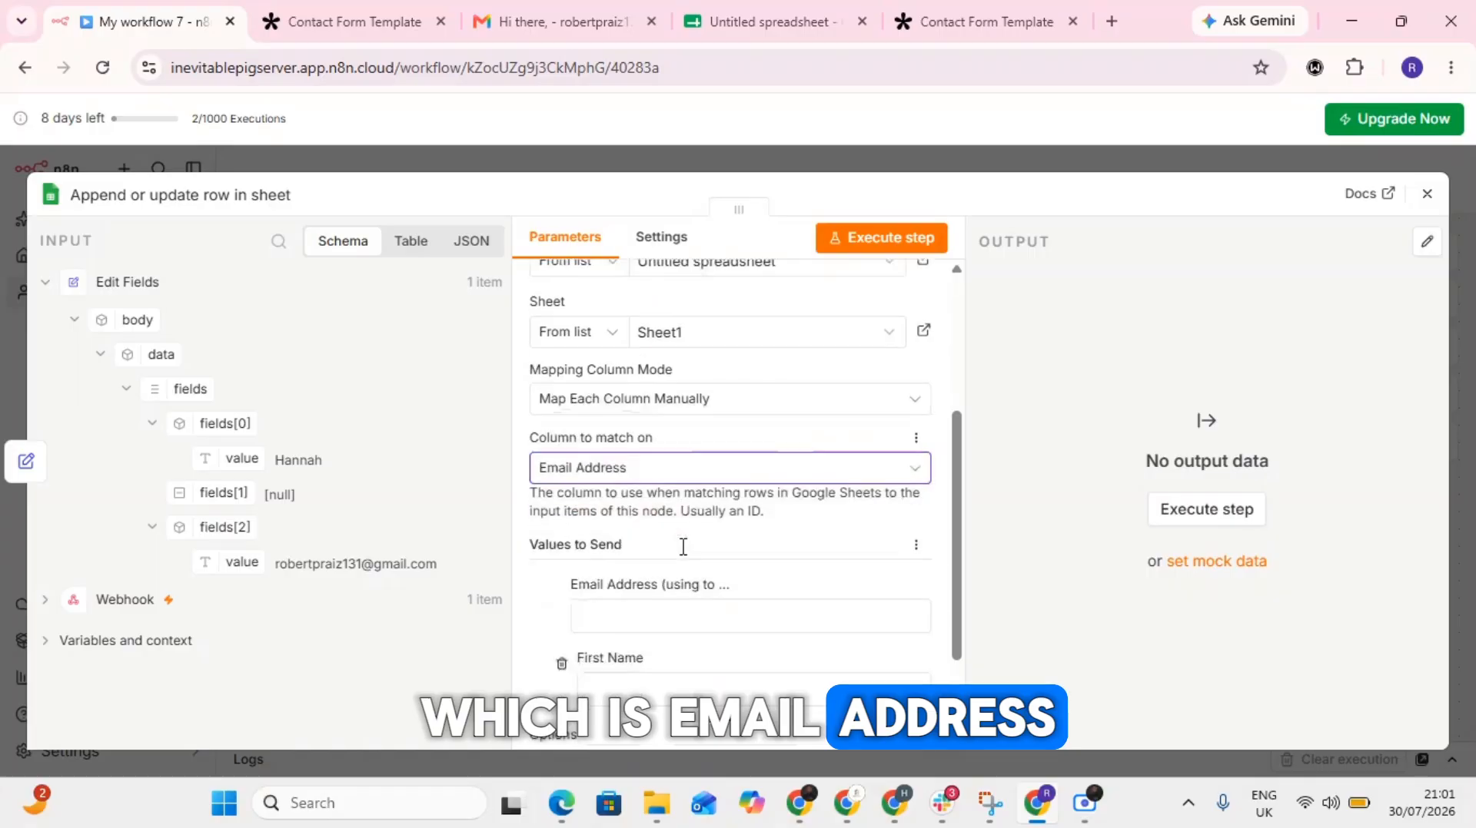
left_click(600, 509)
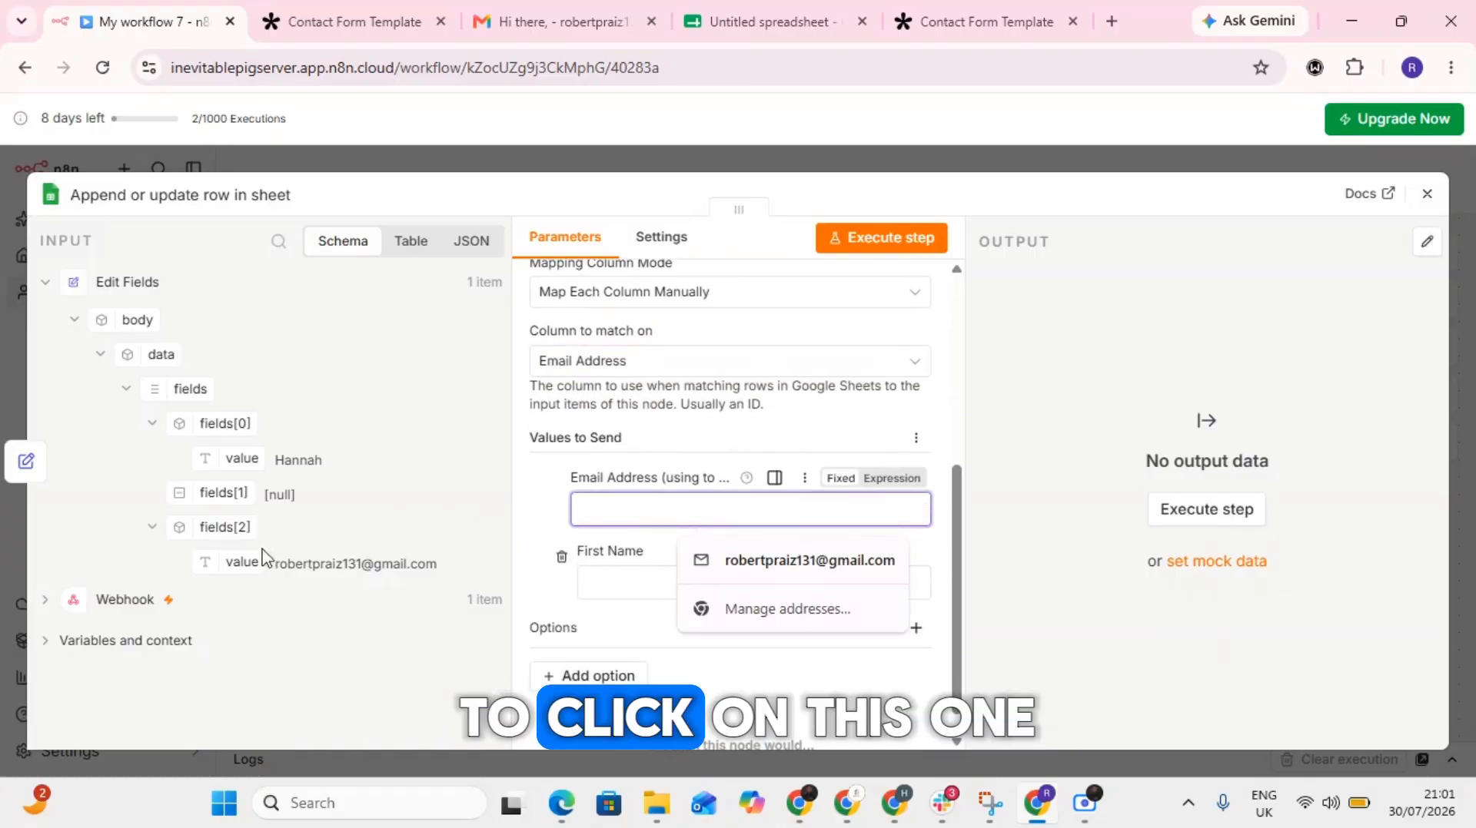
left_click_drag(243, 559, 653, 510)
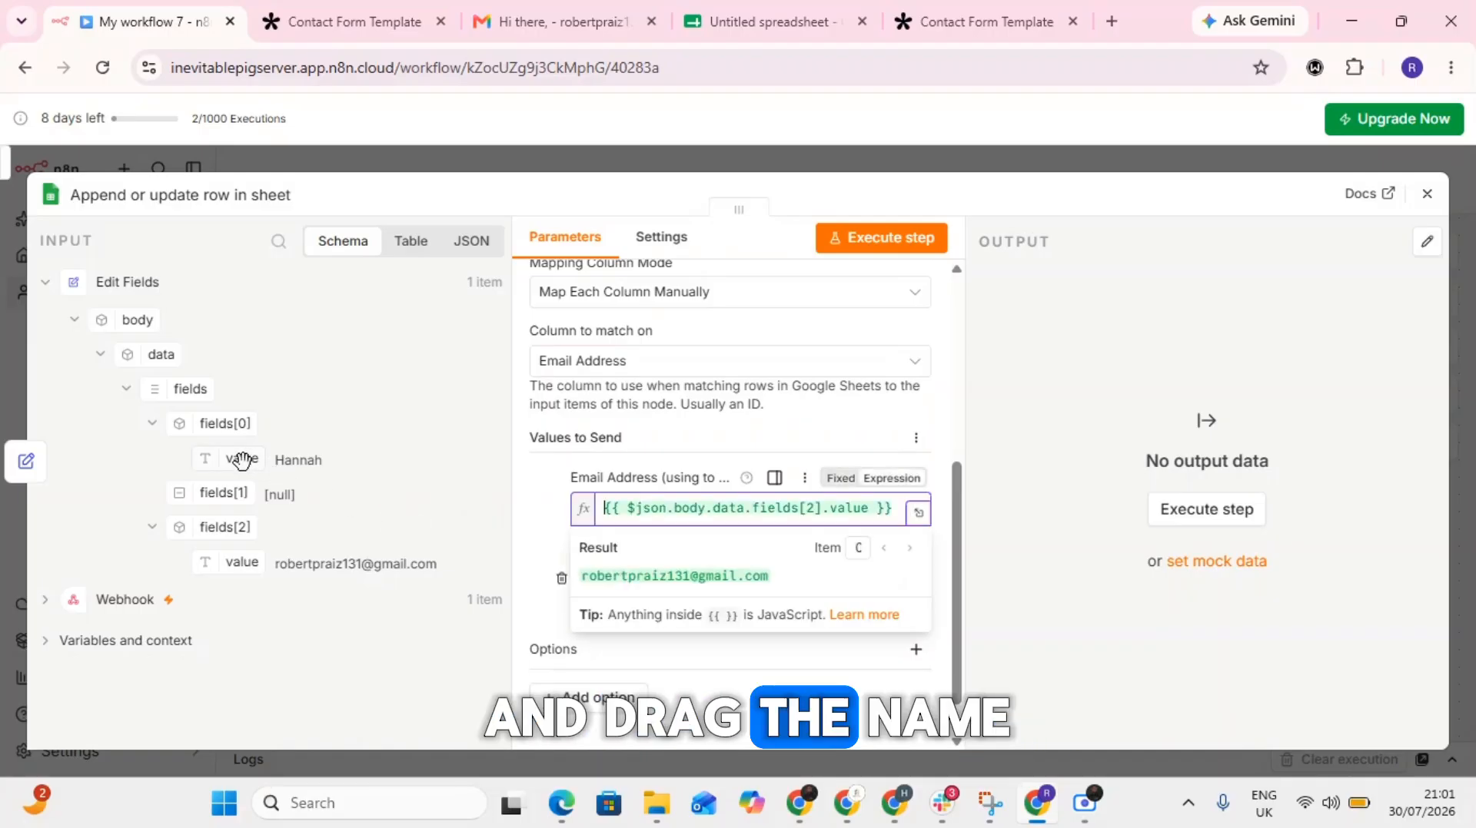
left_click_drag(243, 460, 656, 613)
left_click(548, 523)
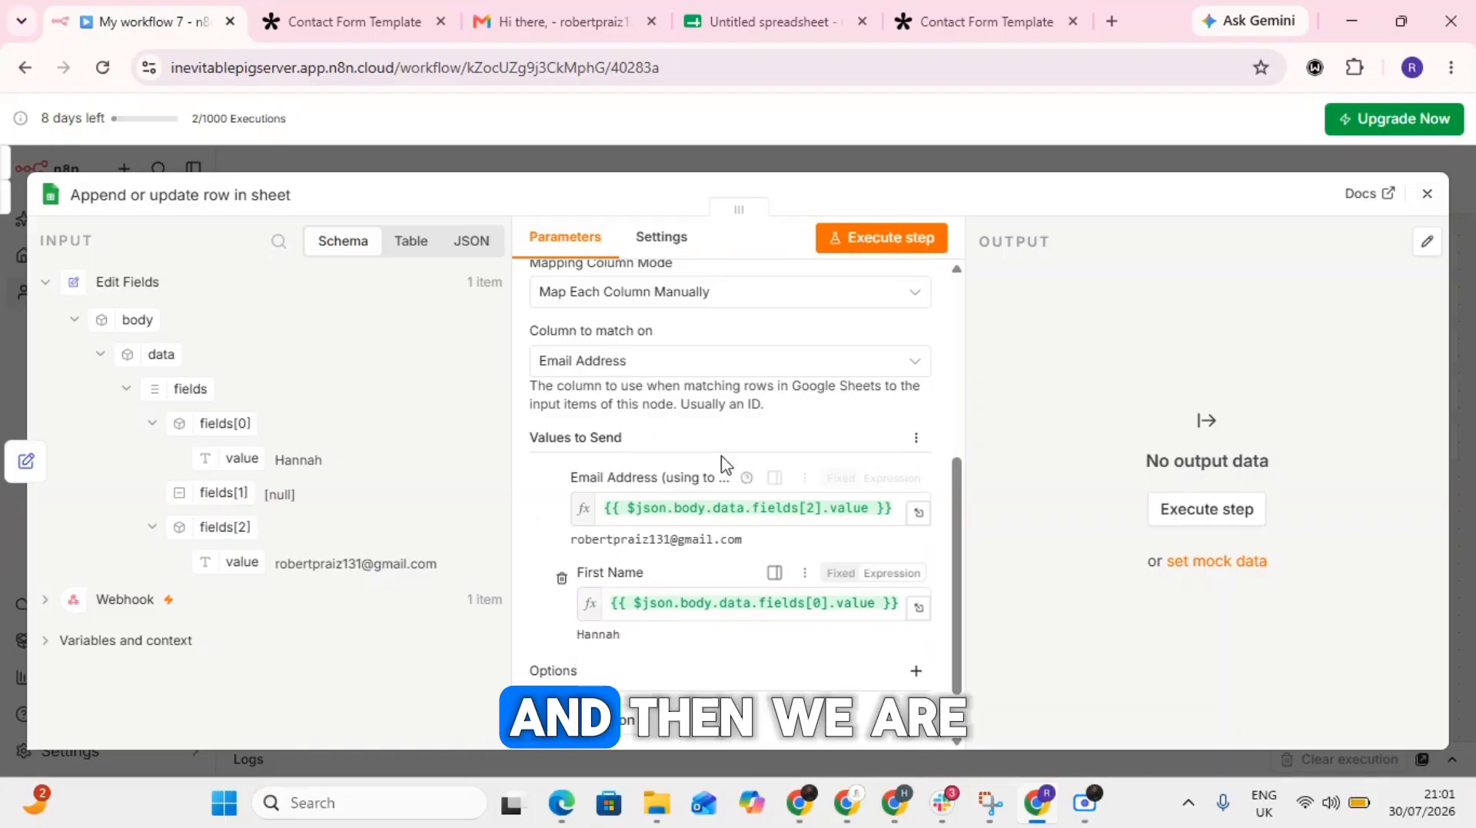
- Review the Append or update row in sheet node's settings and execute the step
scroll(768, 430, "up", 2)
scroll(794, 427, "up", 1)
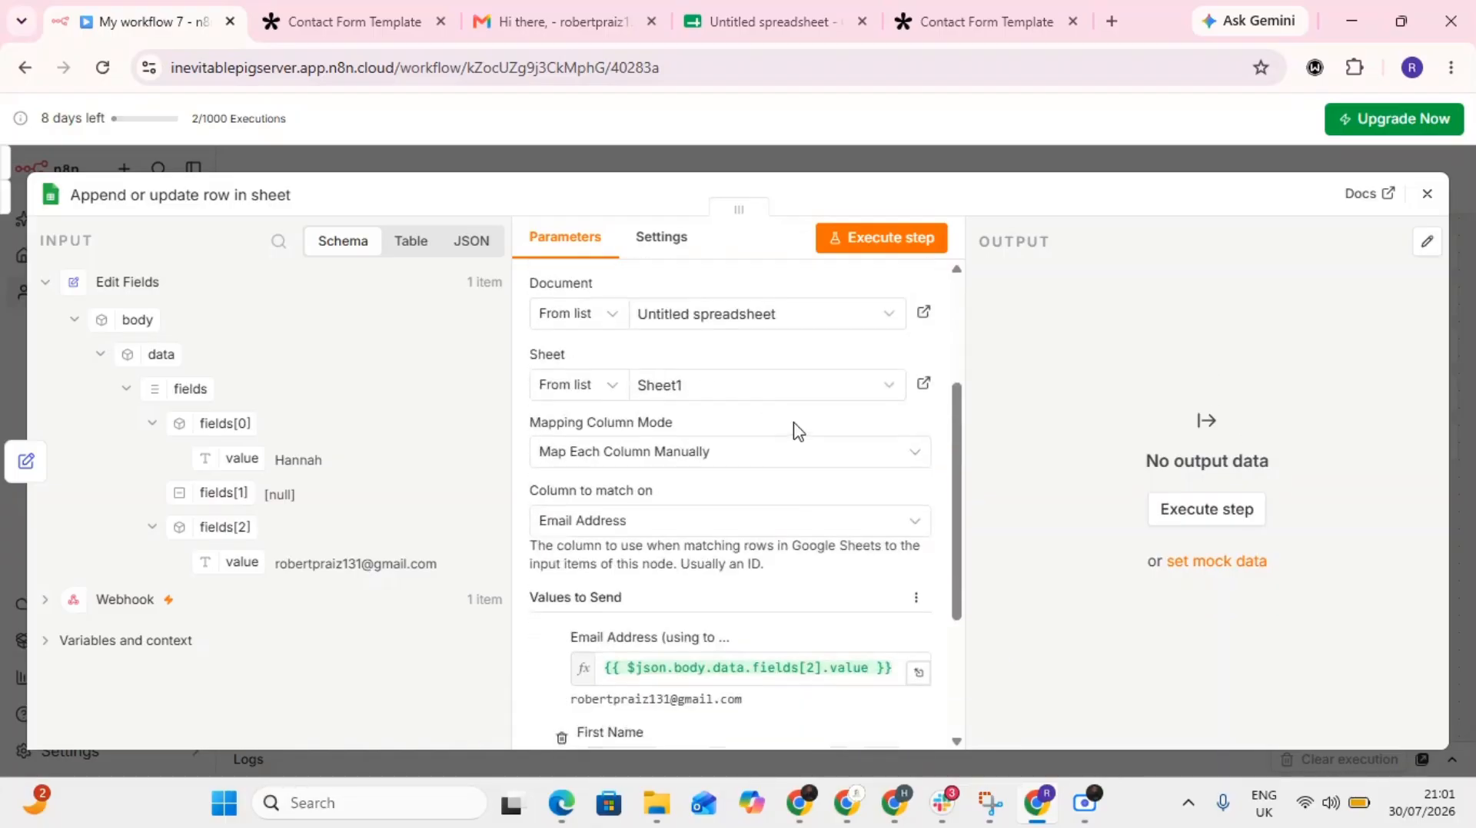
scroll(794, 430, "down", 3)
scroll(792, 431, "up", 6)
left_click(877, 240)
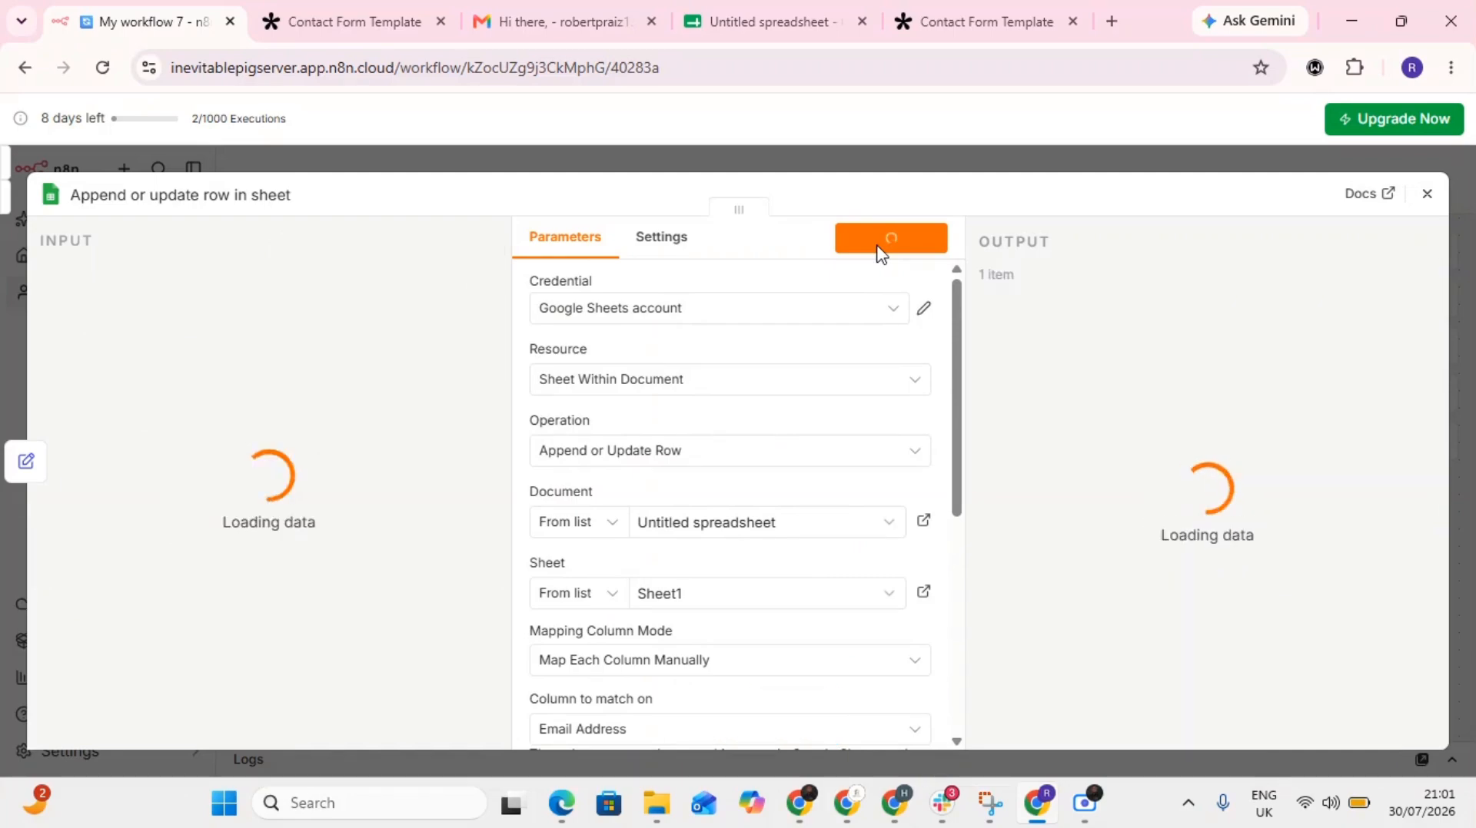
- Check the Untitled spreadsheet in Google Sheets for the appended row, return to the n8n workflow and close the node
left_click(769, 21)
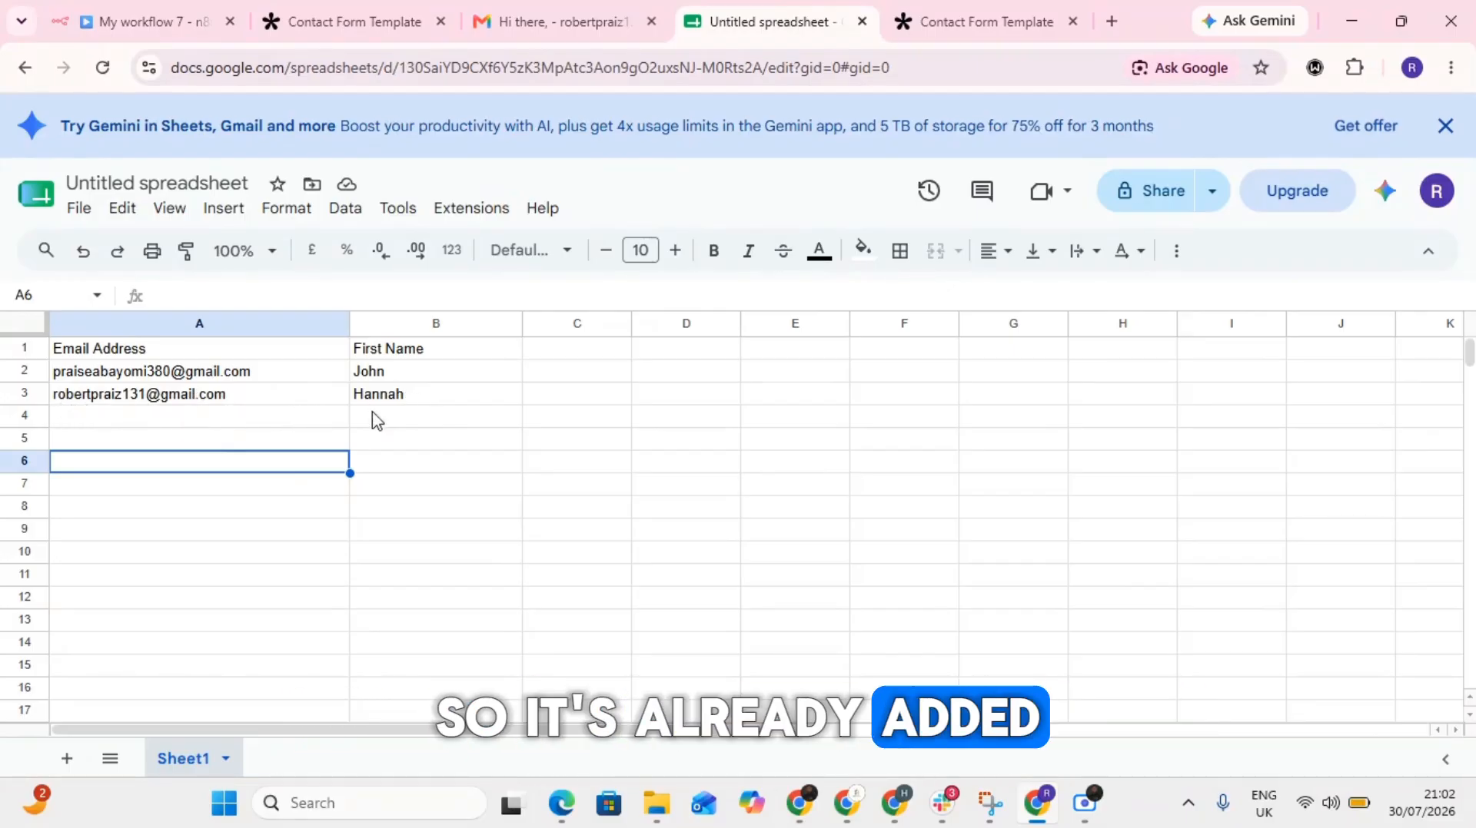
left_click(154, 17)
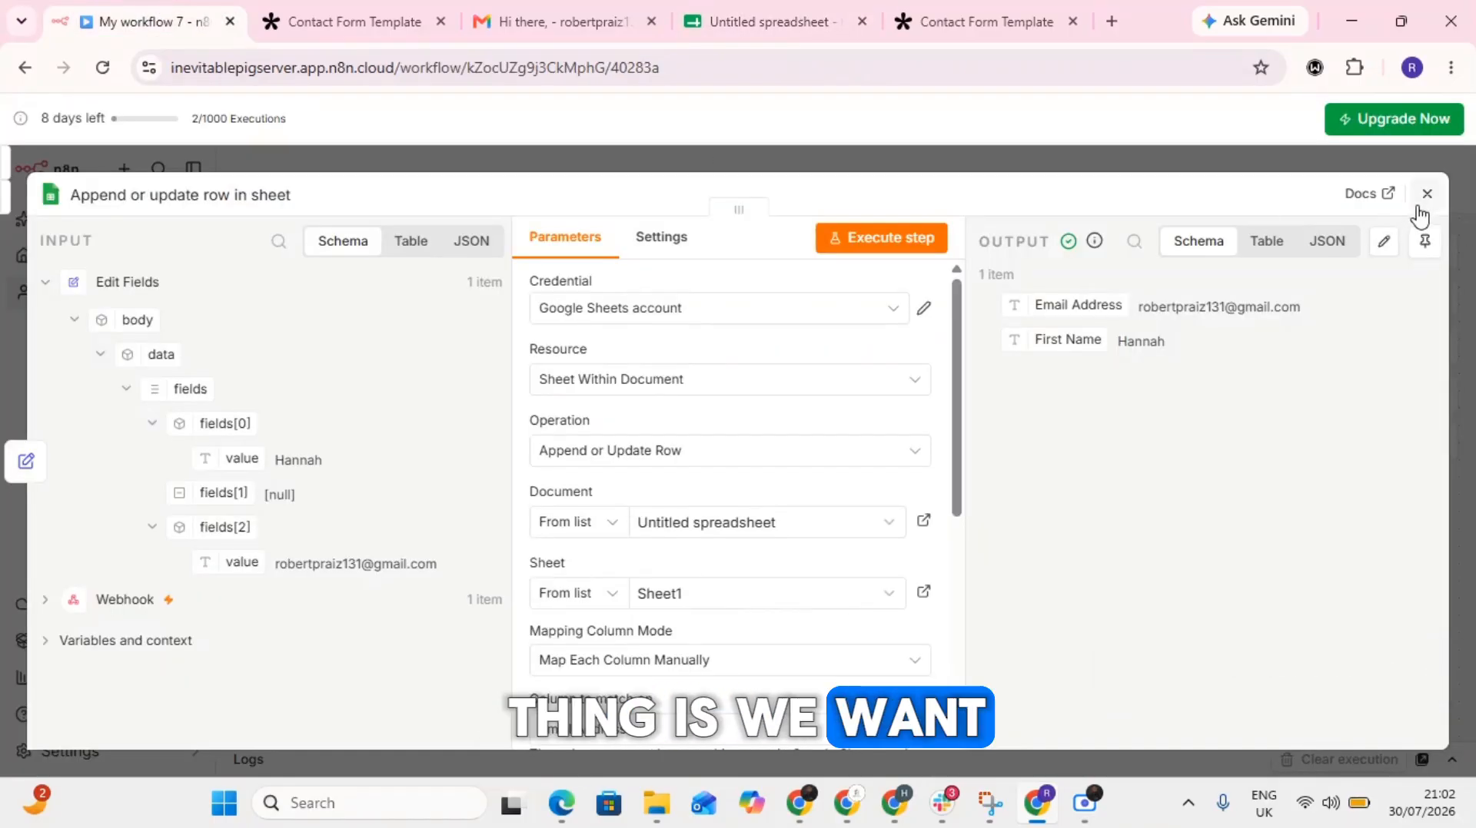
key("Escape")
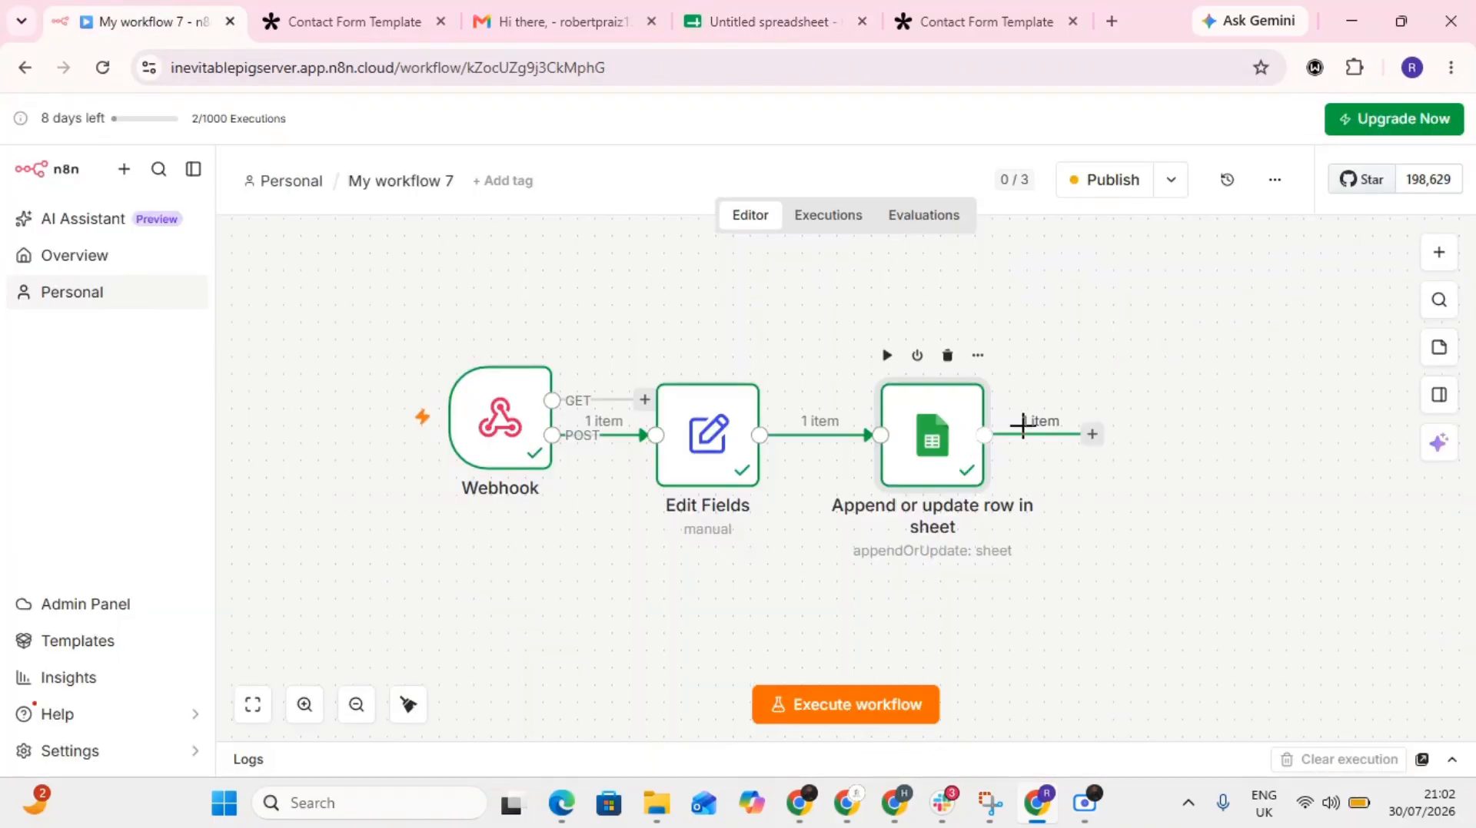
- Add a Gmail Send a message node after the Append or update row in sheet node
left_click(1091, 437)
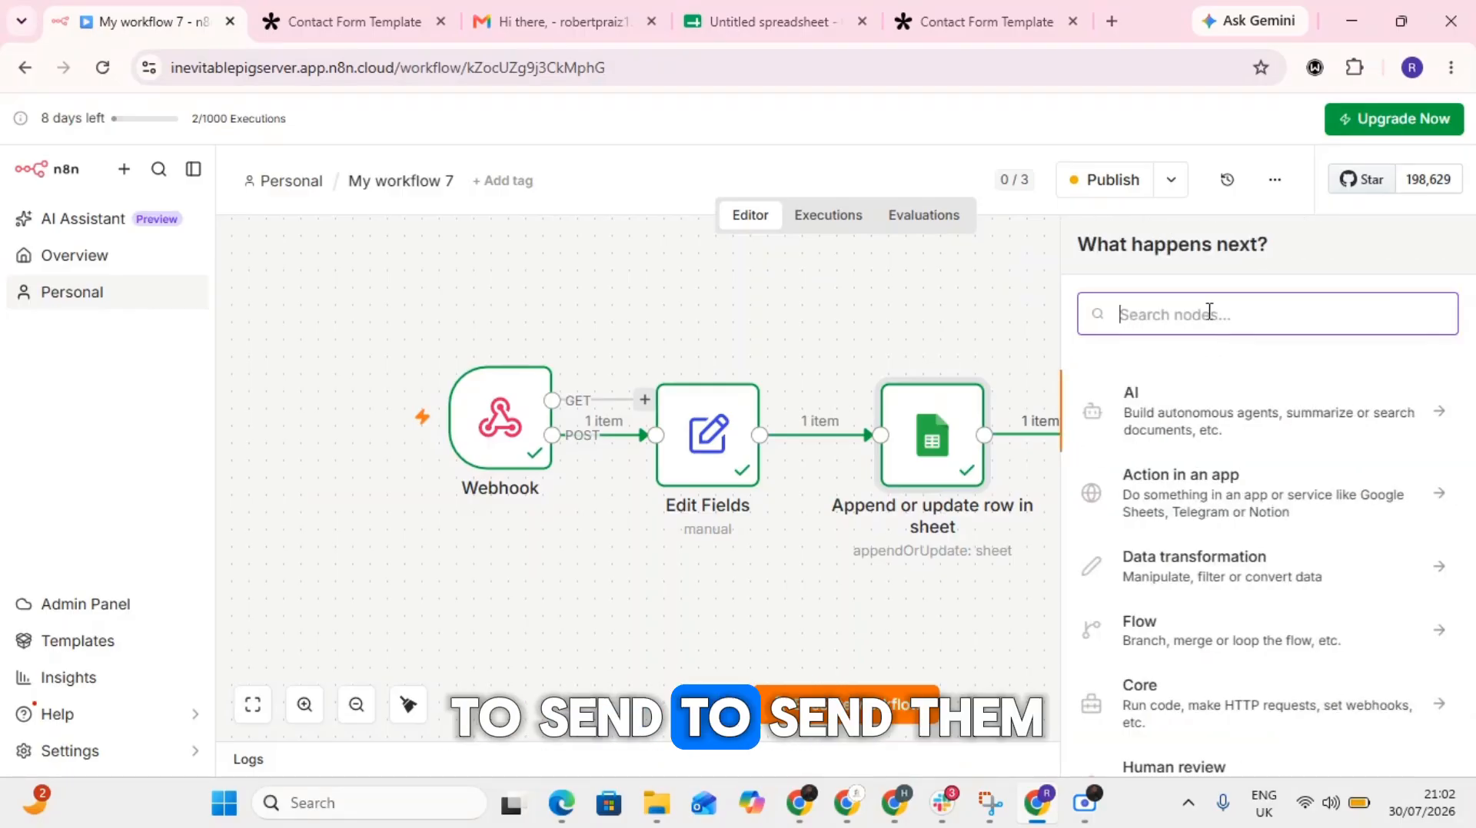
type("gm")
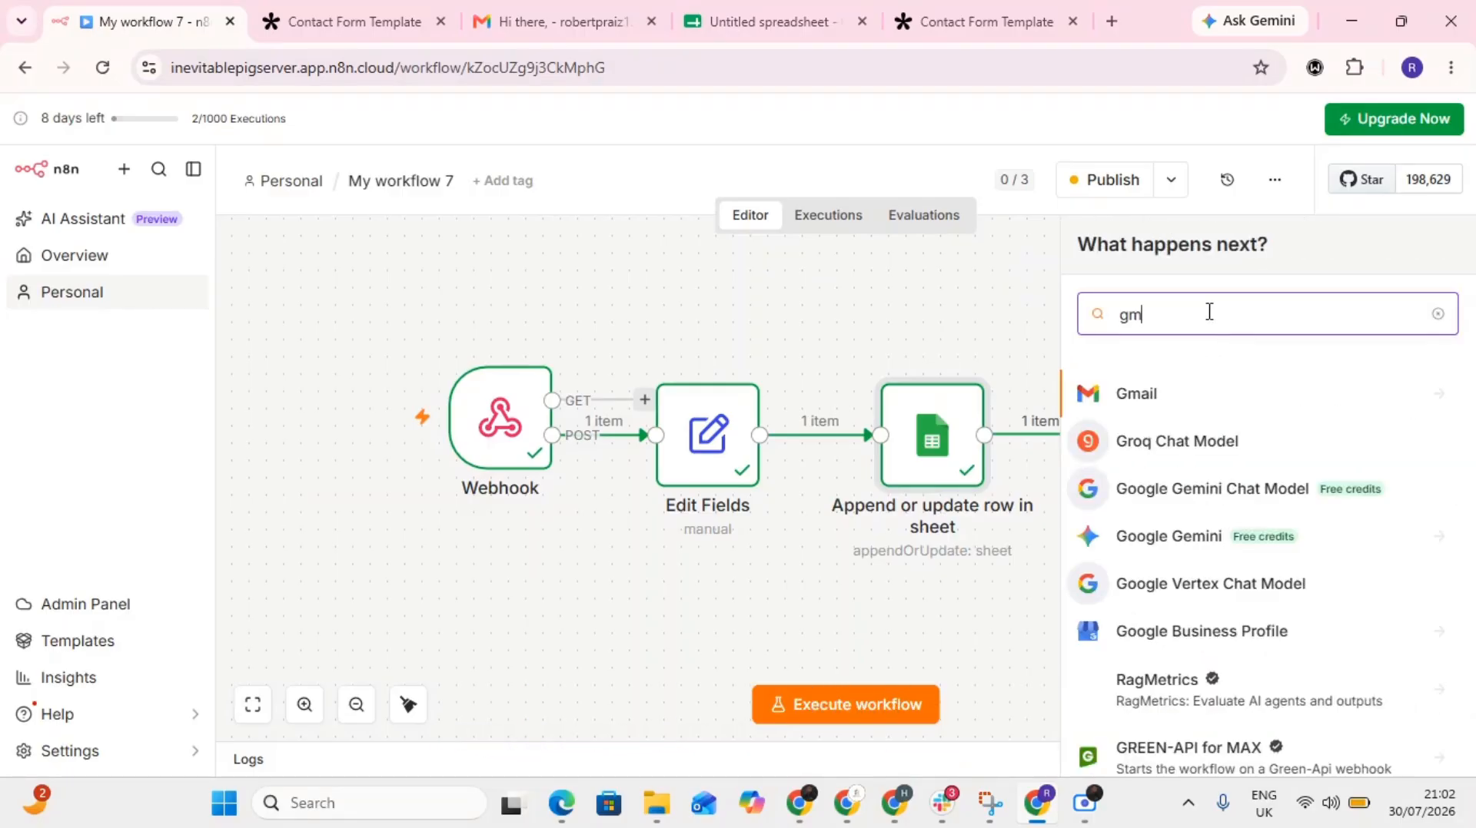
type("ain")
key("BackSpace")
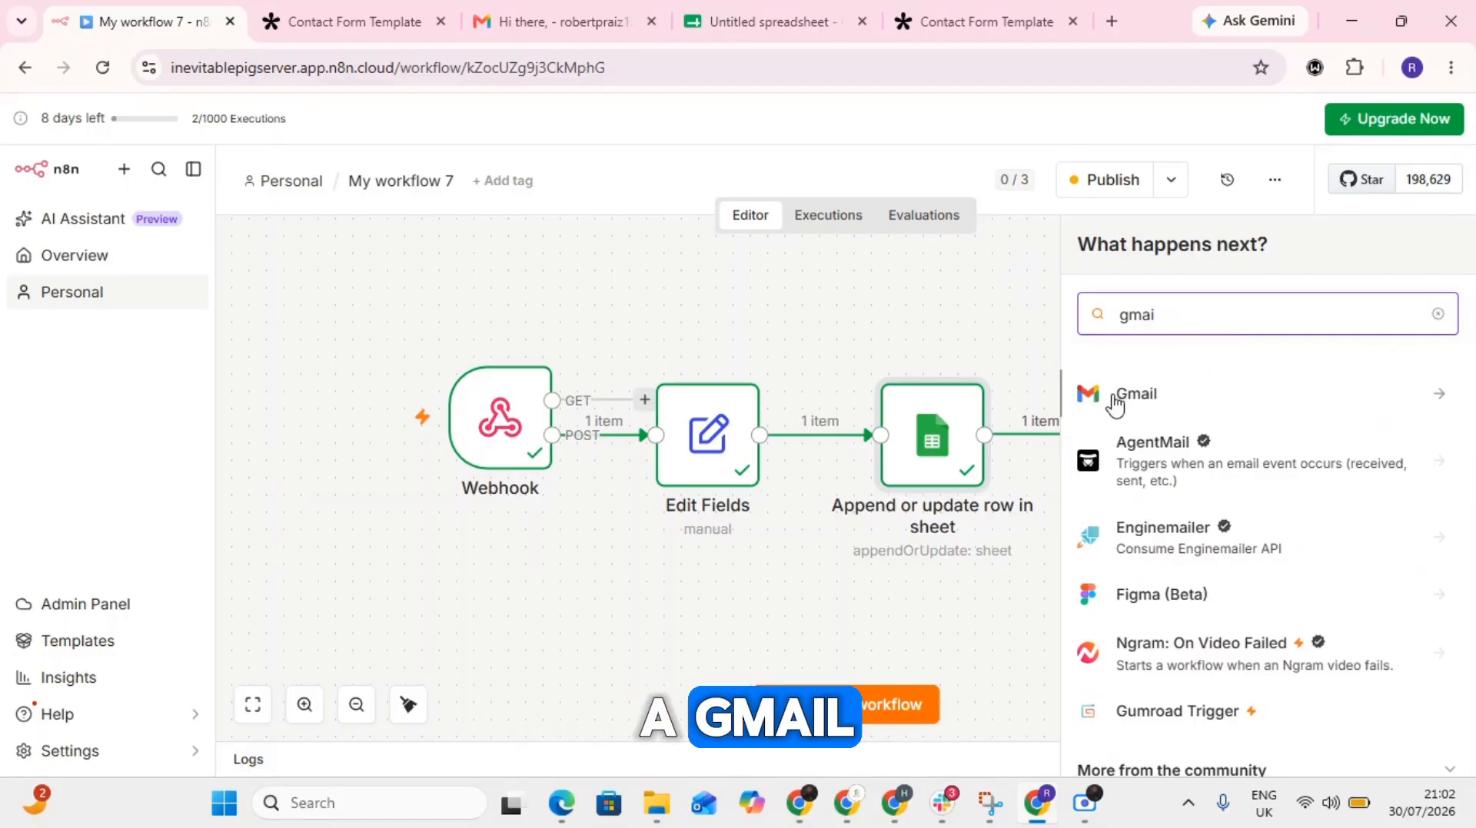
left_click(1115, 396)
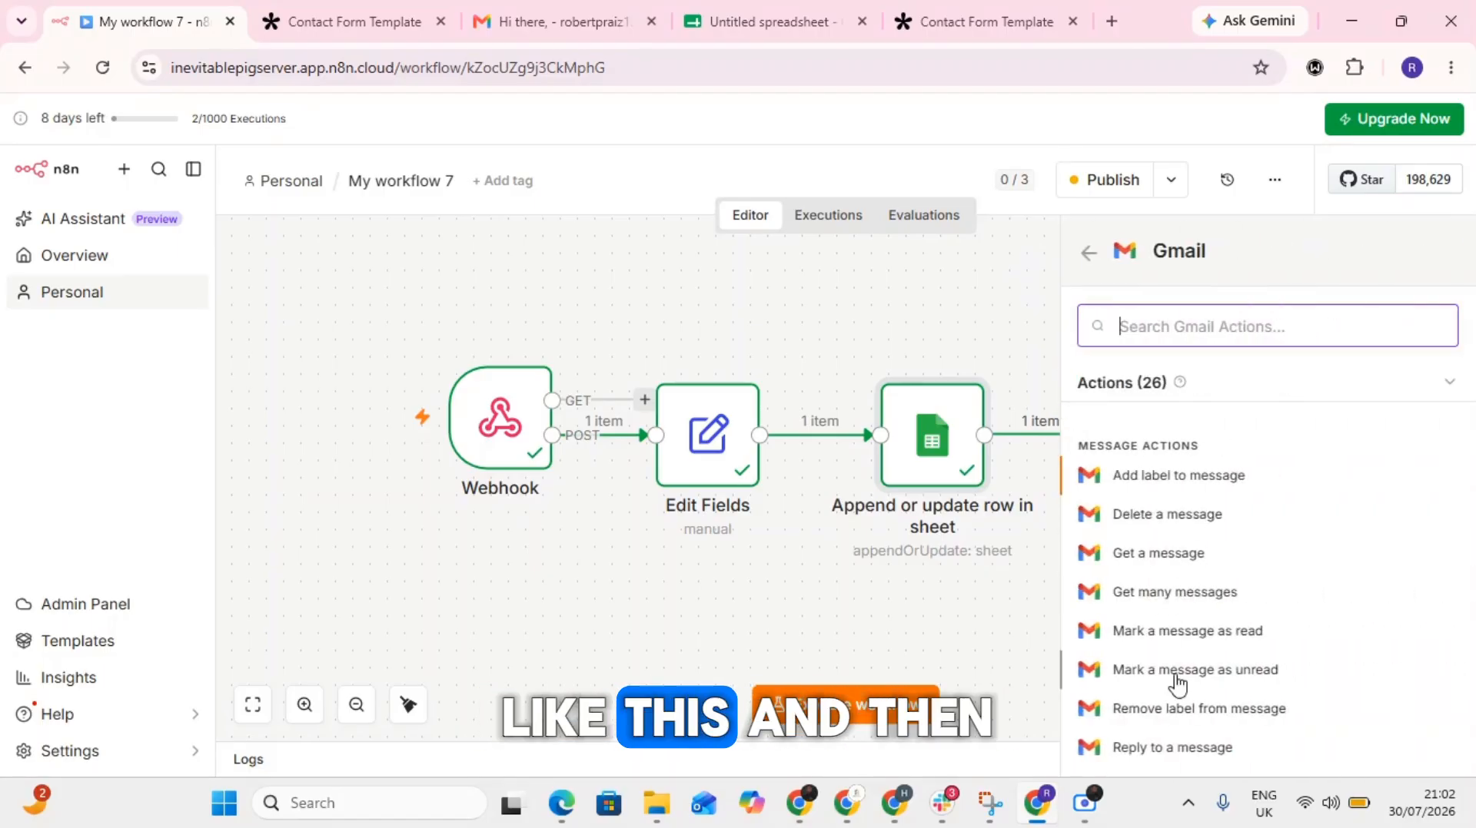
scroll(1175, 682, "down", 4)
left_click(1144, 496)
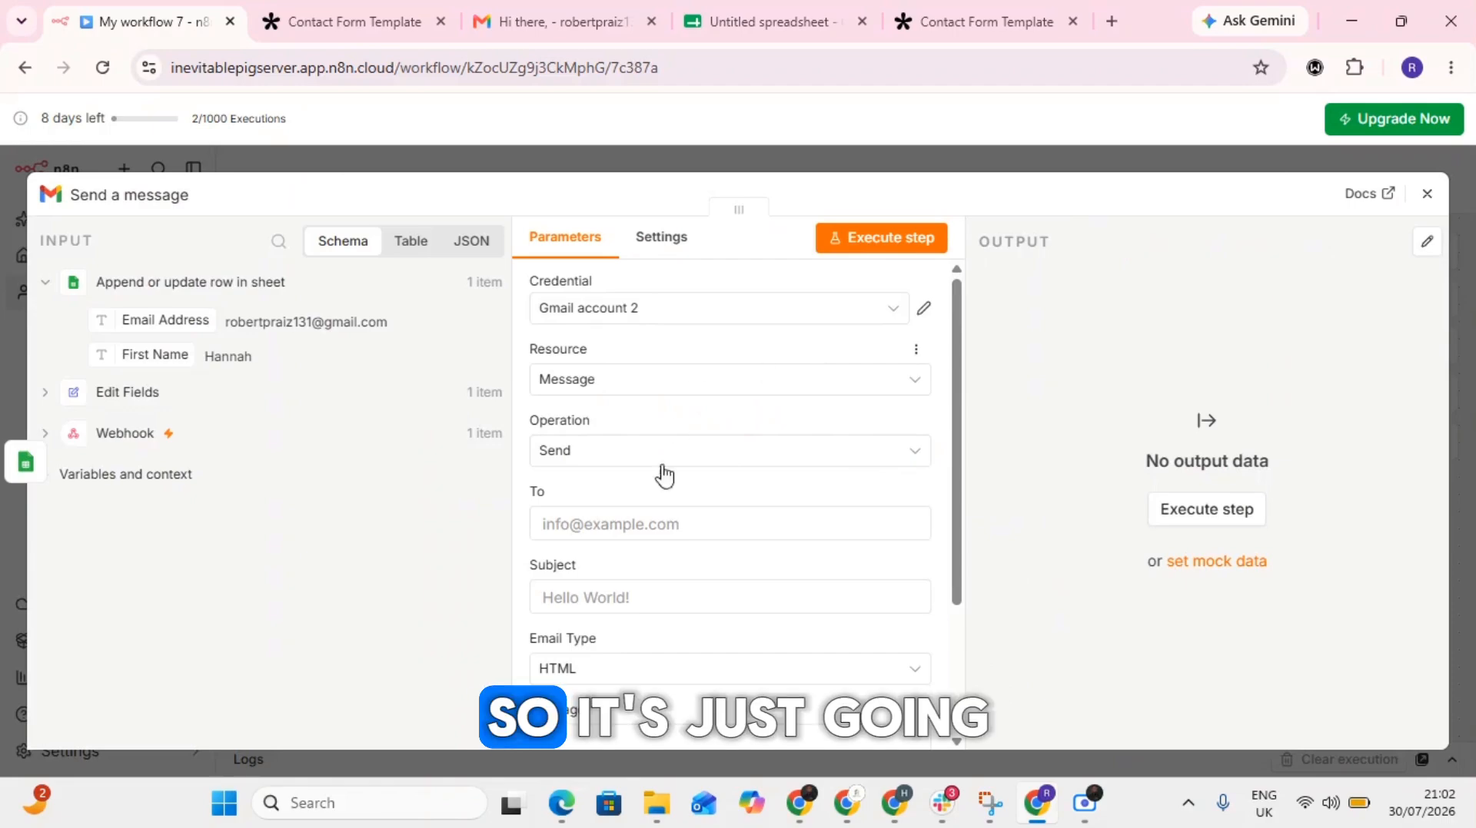
- Map the Email Address field from the Append or update row in sheet output to the message's To field
left_click(596, 523)
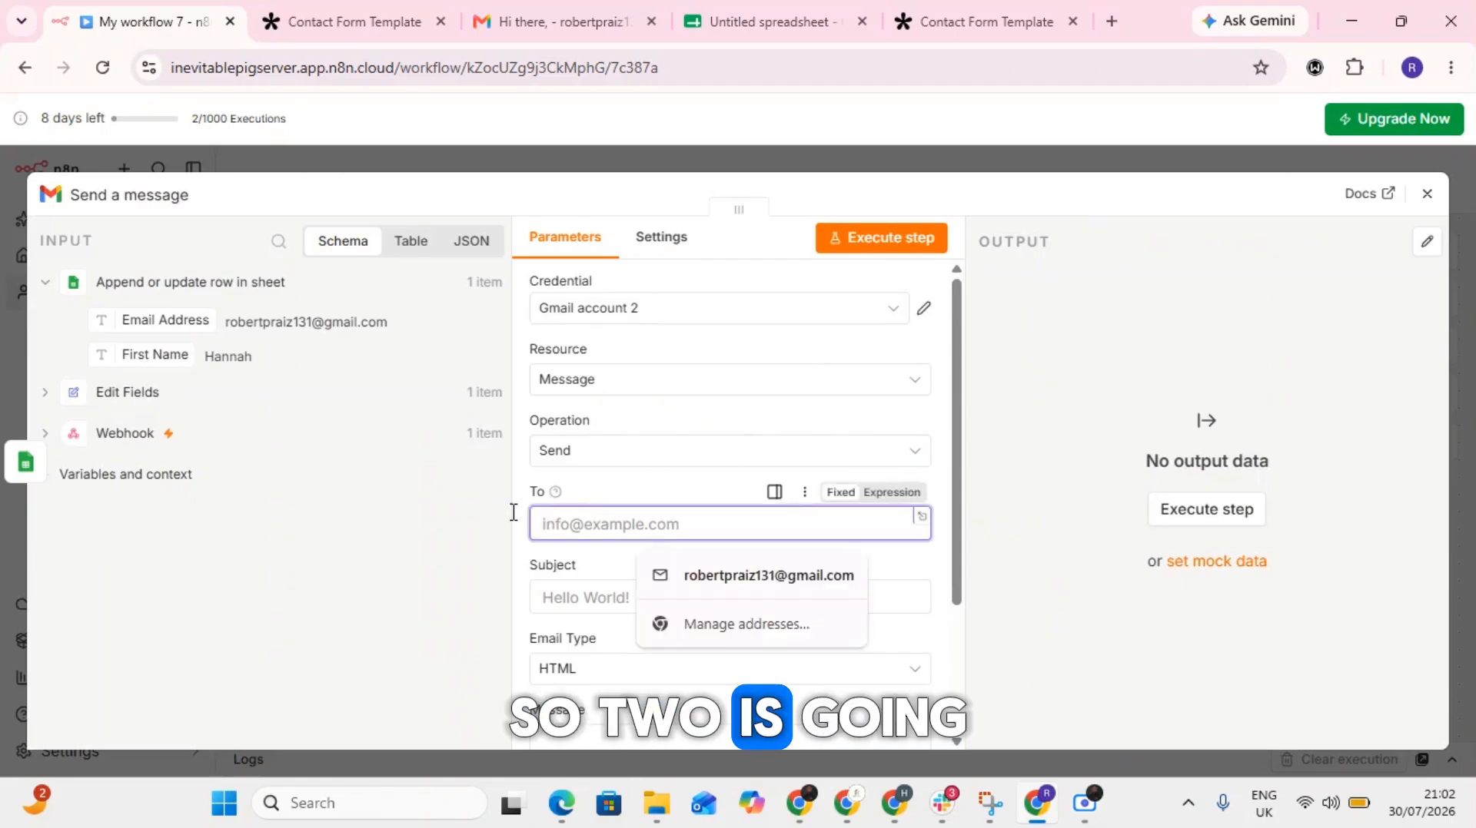
left_click_drag(134, 323, 660, 546)
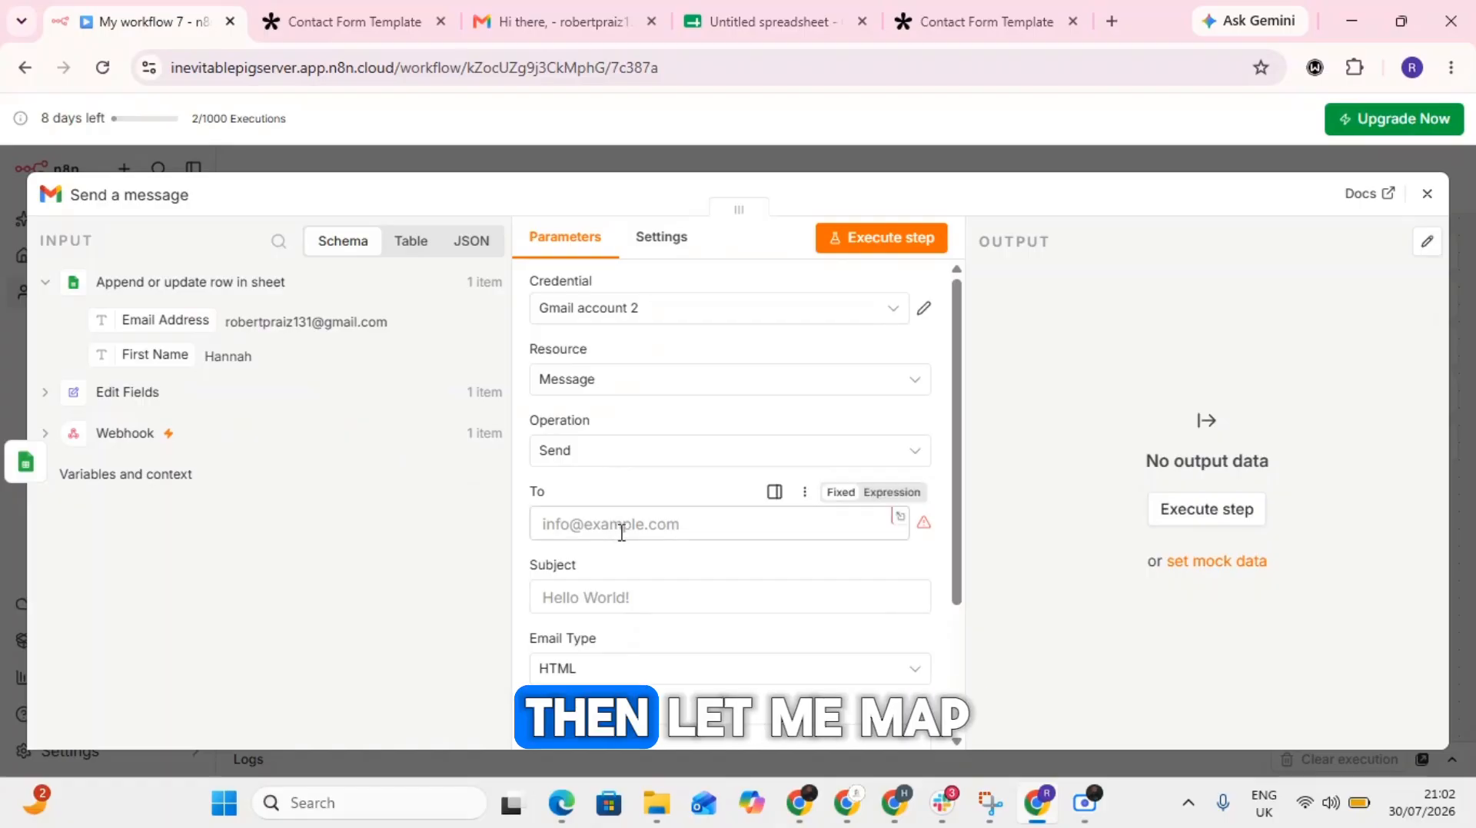
left_click(620, 525)
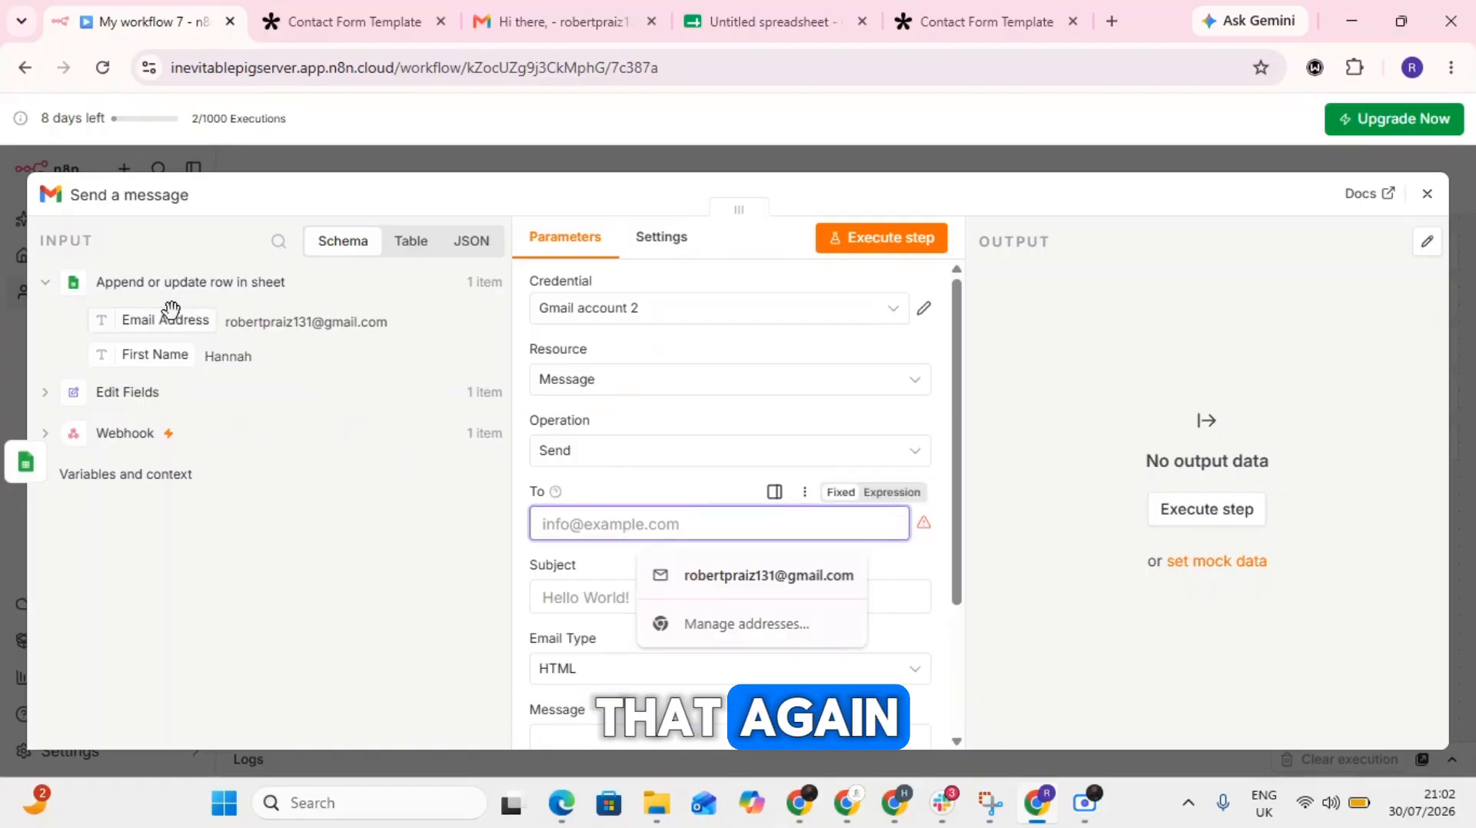
left_click_drag(170, 308, 615, 527)
left_click(592, 503)
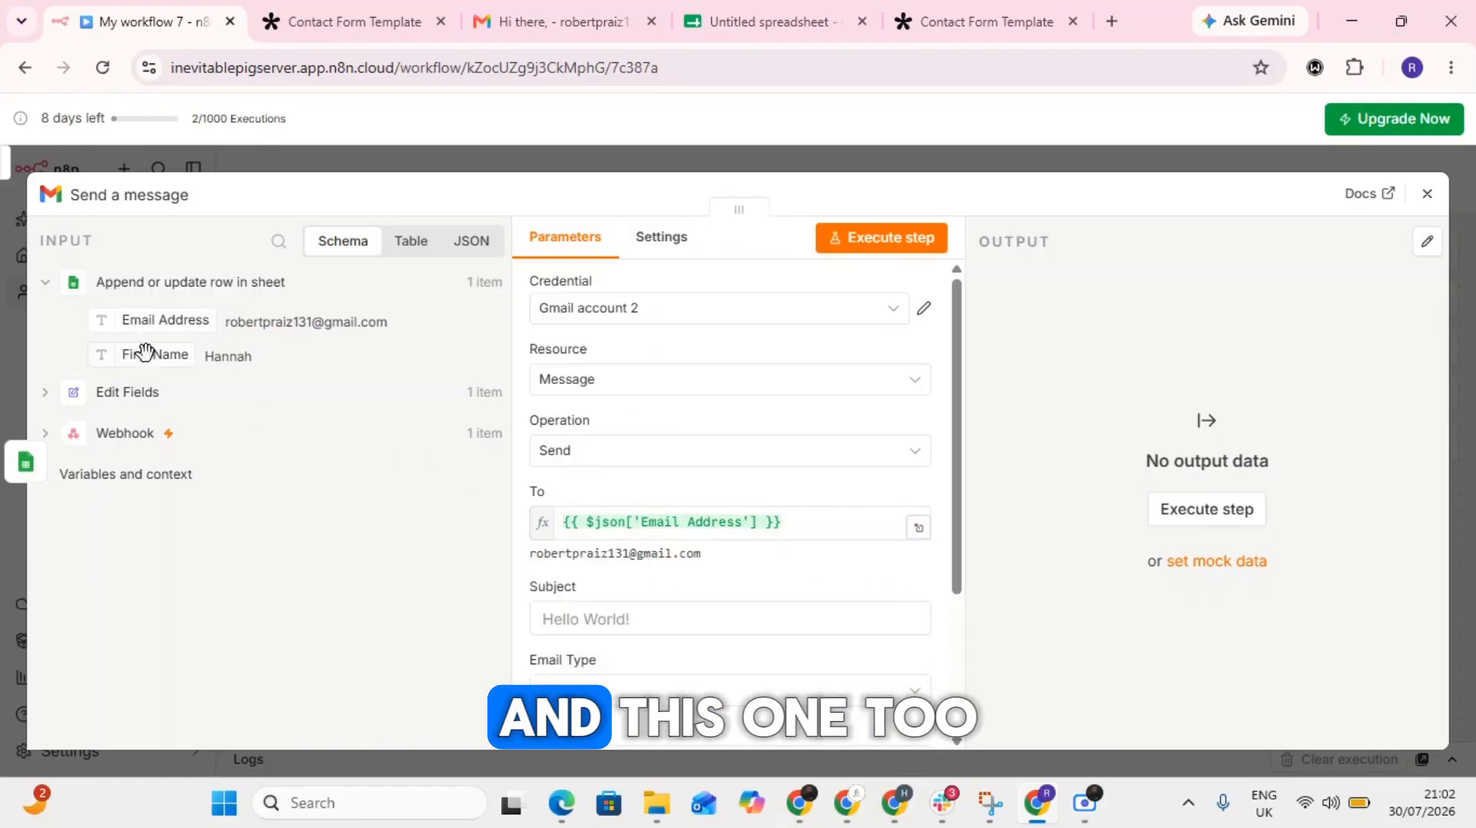
mouse_move(146, 352)
left_mouse_down()
mouse_move(325, 415)
mouse_move(665, 680)
mouse_move(517, 566)
mouse_move(142, 329)
left_mouse_up()
- Set the message's subject to "Welcome to the show" and its email type to Text
left_click(581, 616)
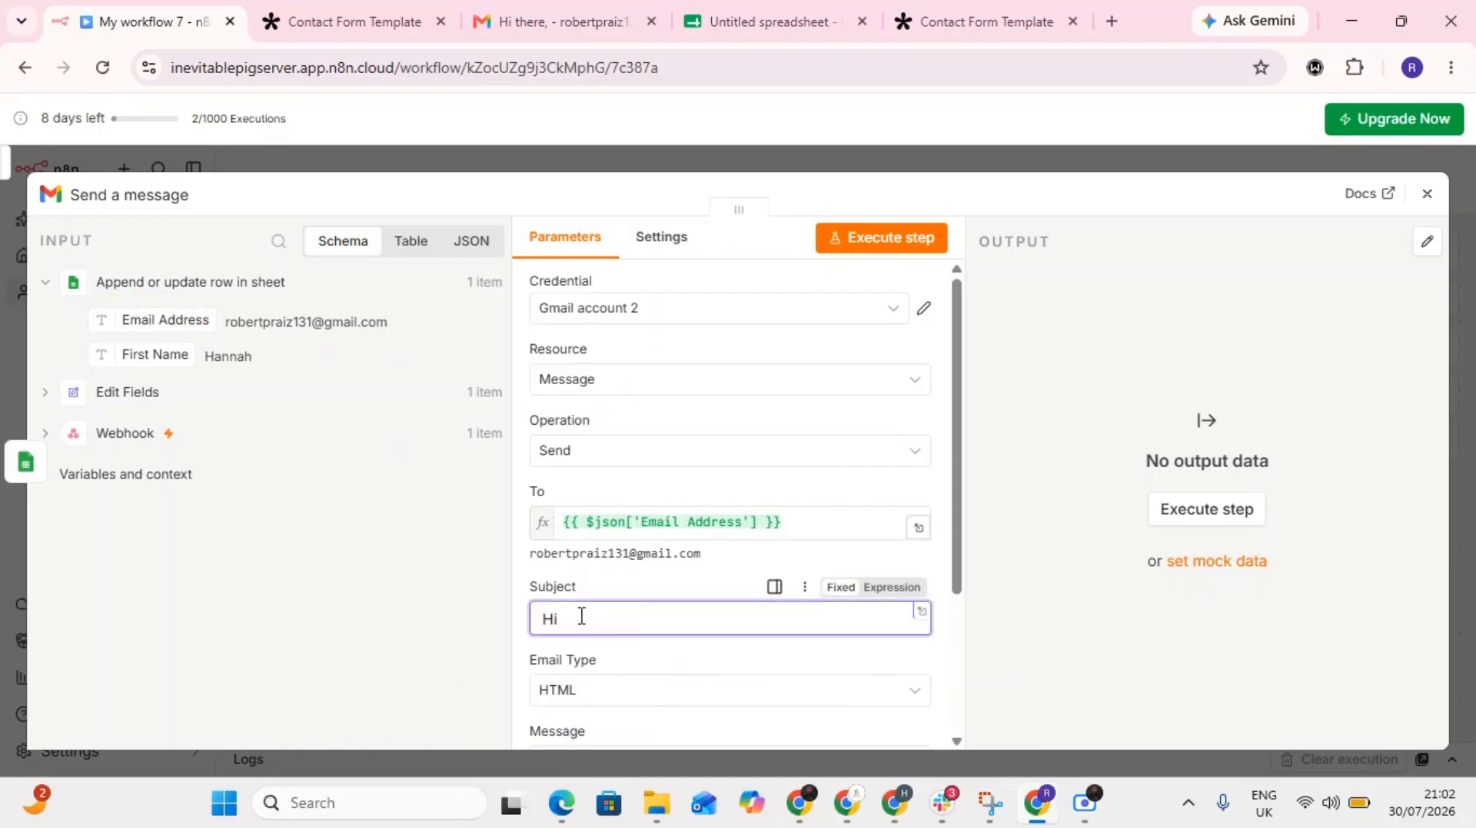
key("BackSpace")
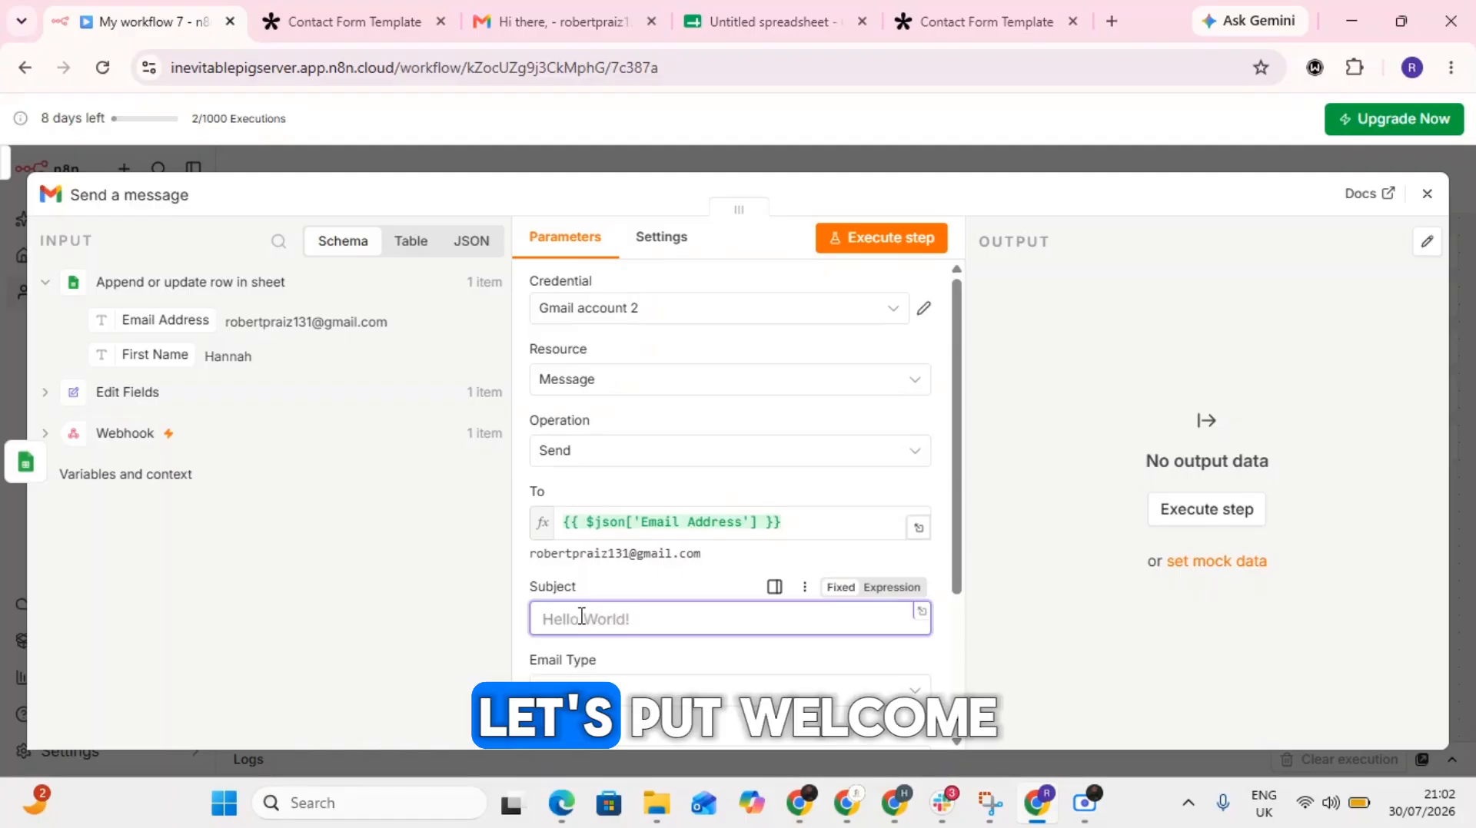
type("Wel")
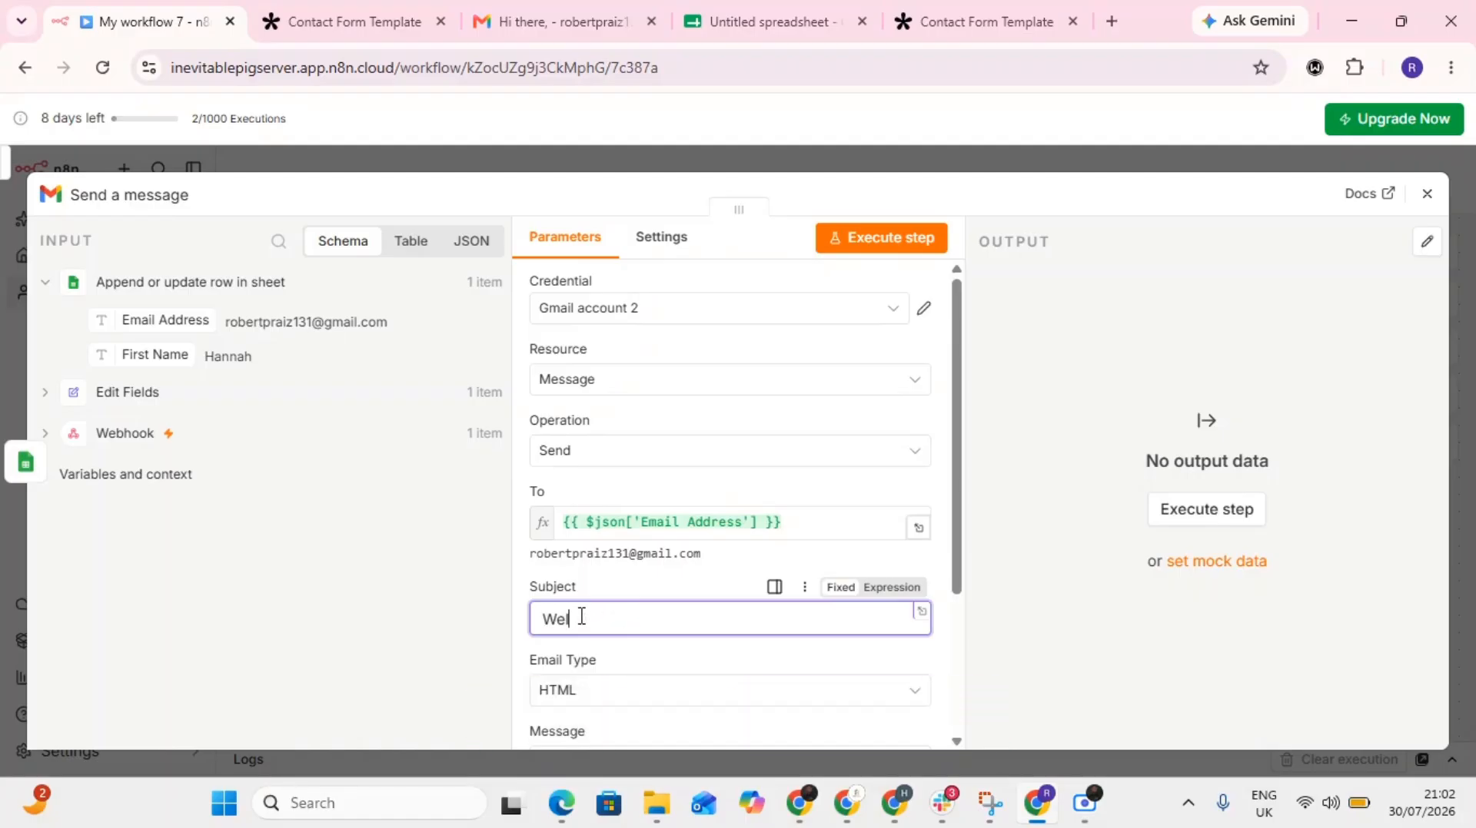
type("come to ")
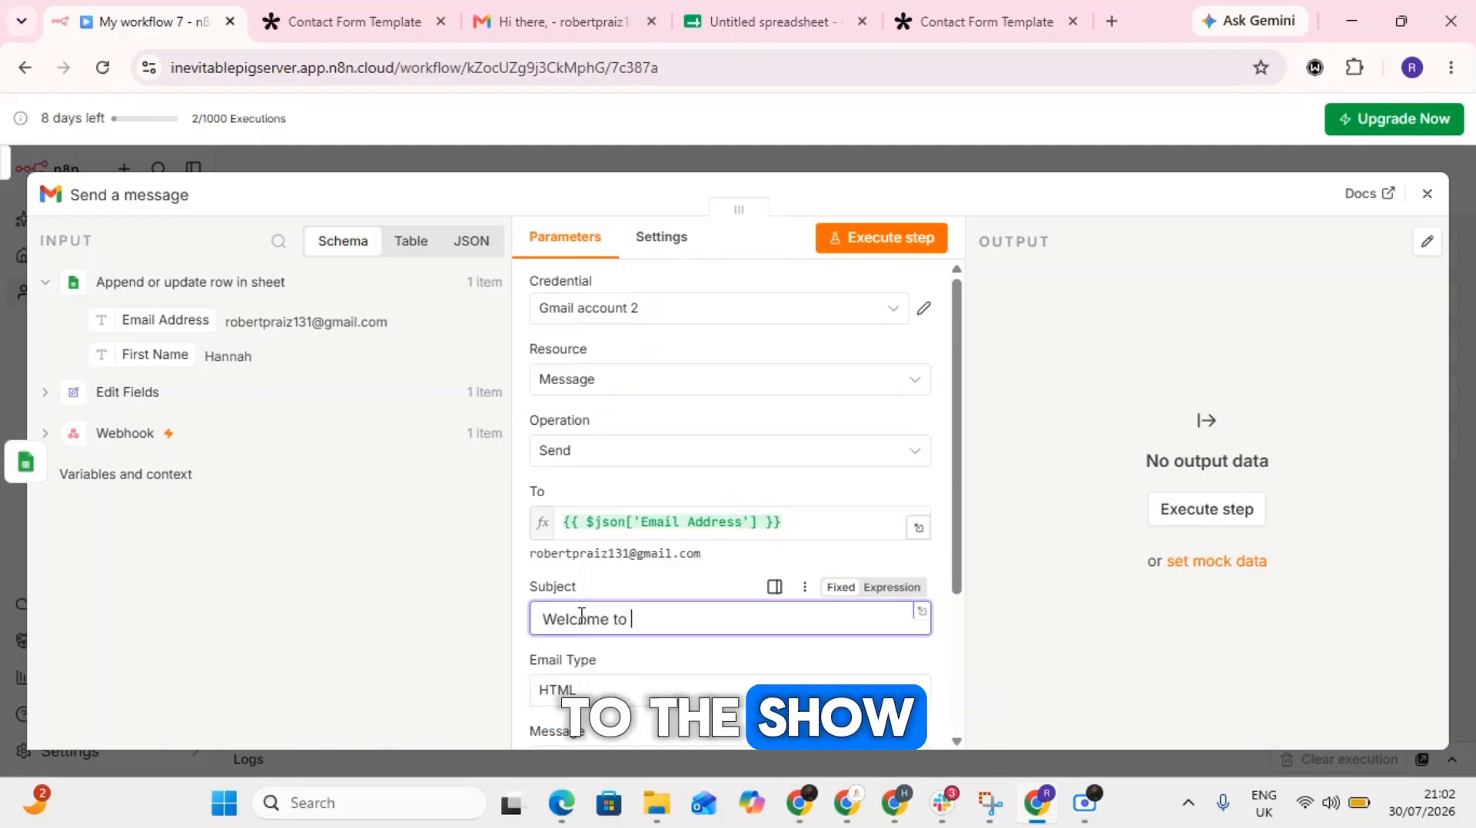
type("the show")
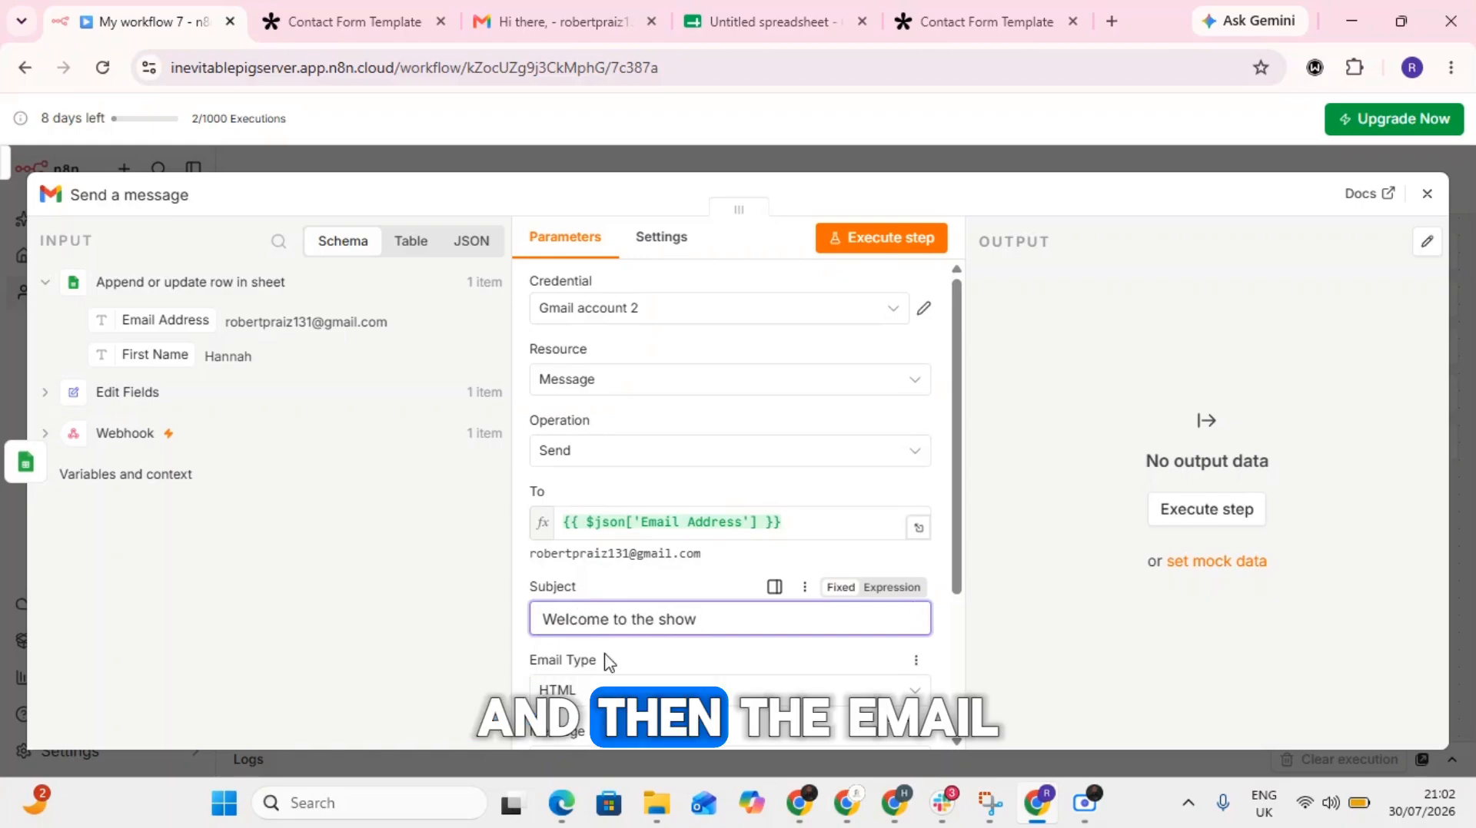
scroll(603, 663, "down", 3)
left_click(568, 524)
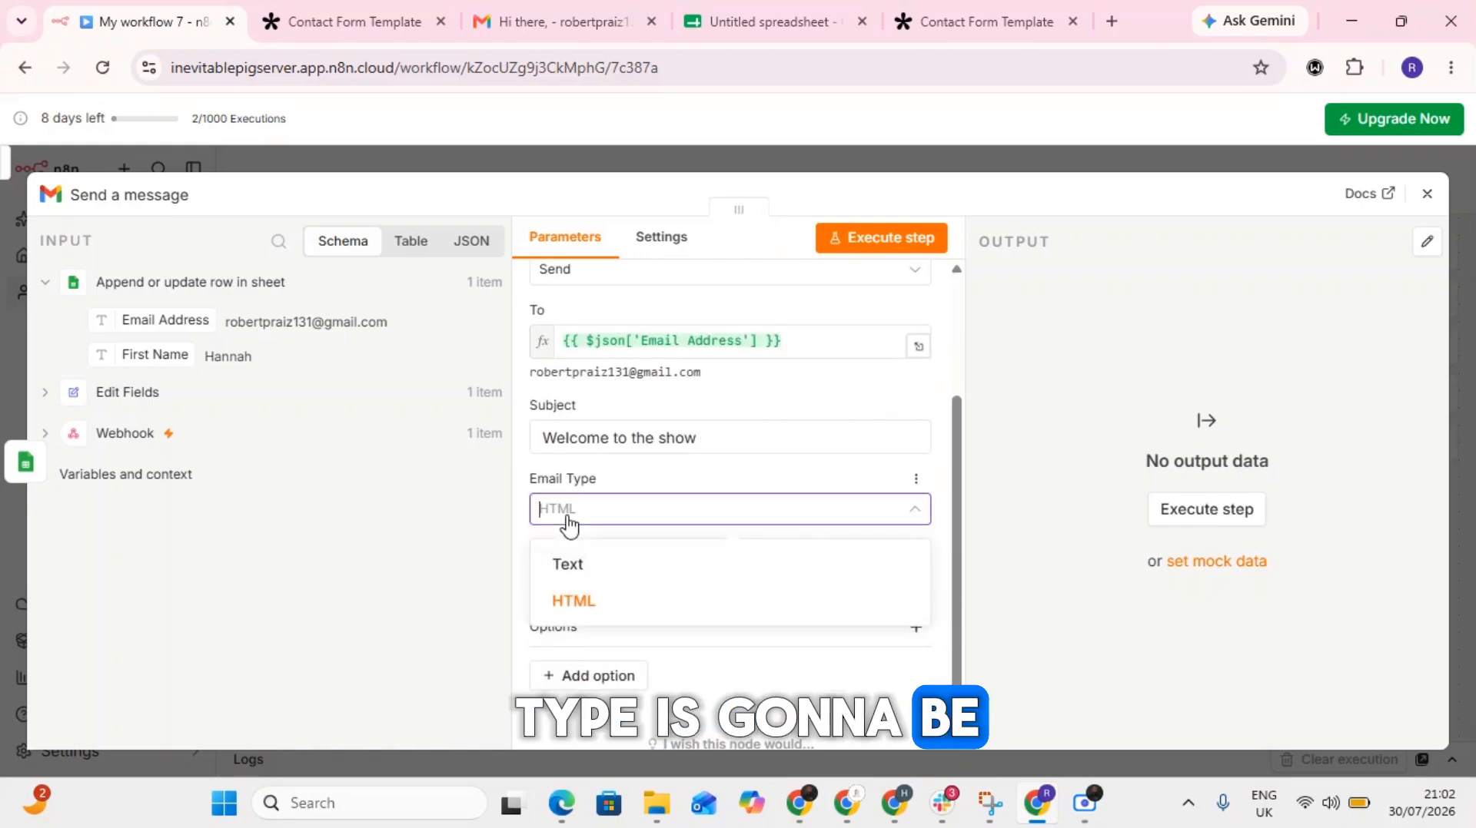
left_click(613, 578)
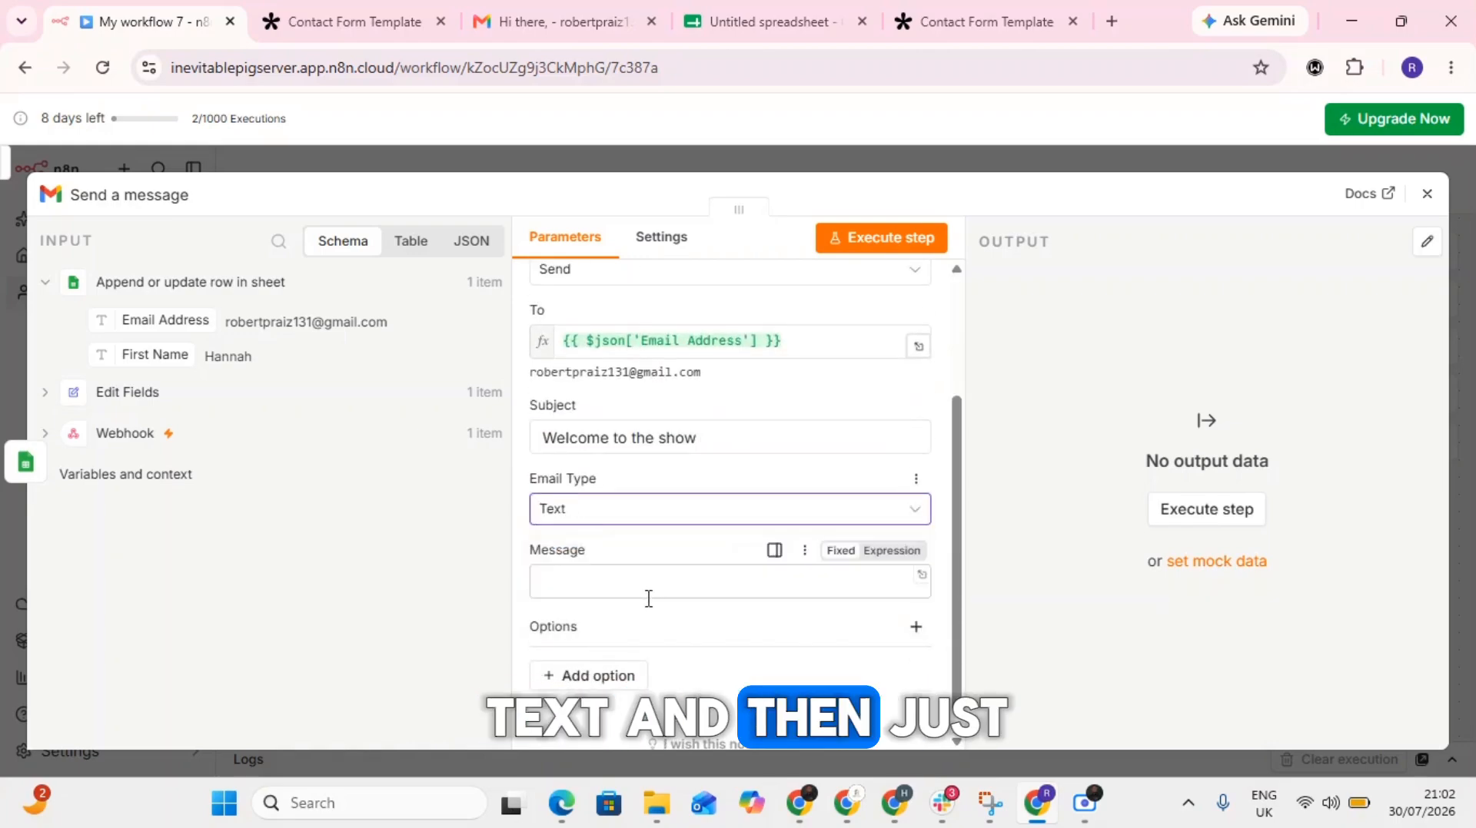
- Write the message body as "Hello {{ $json['First Name '] }}, How are you doing", inserting the First Name field from the sheet node's output
left_click(648, 597)
type("H")
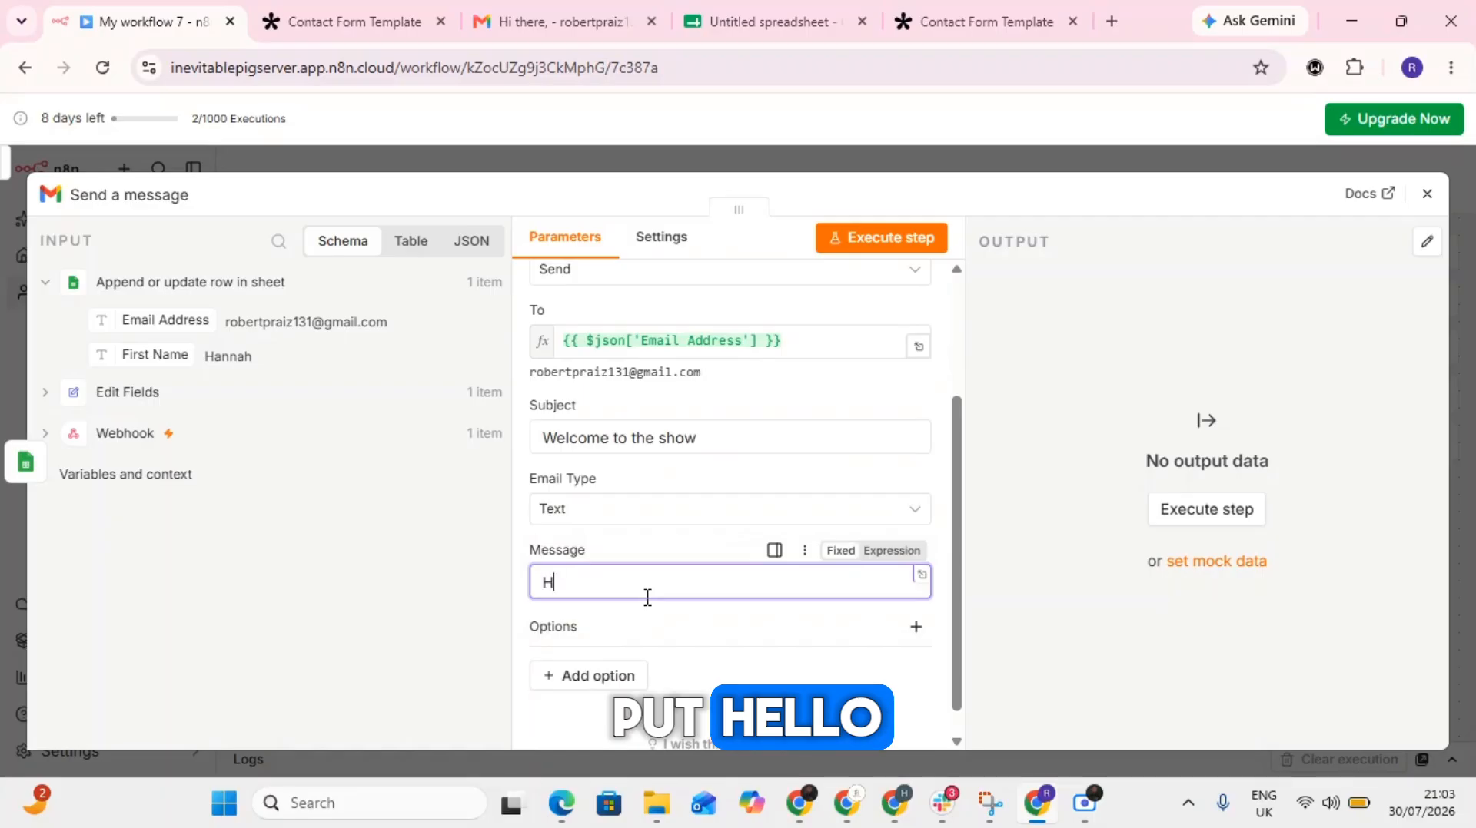
type("ello")
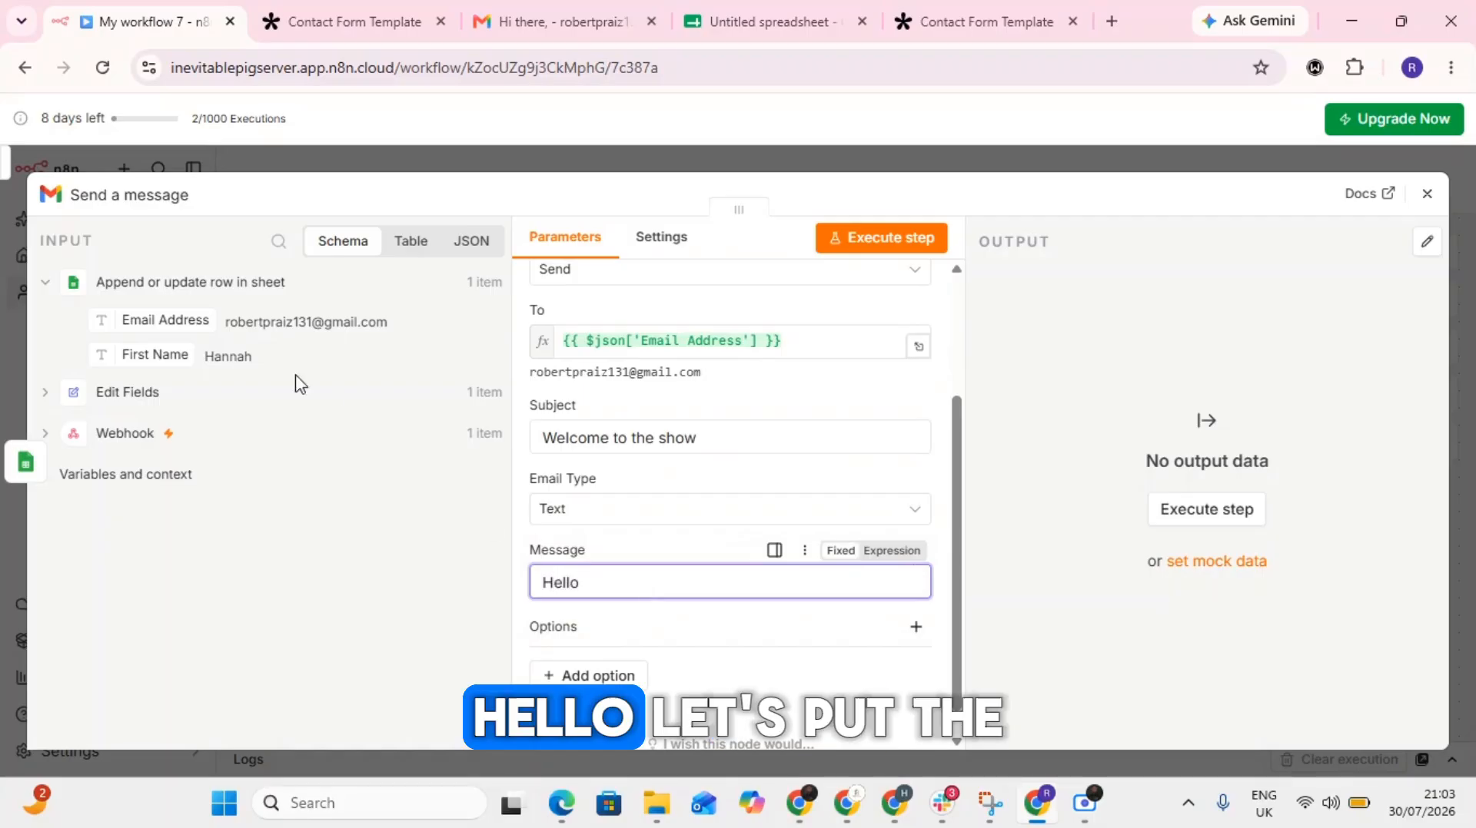
left_click_drag(157, 355, 647, 592)
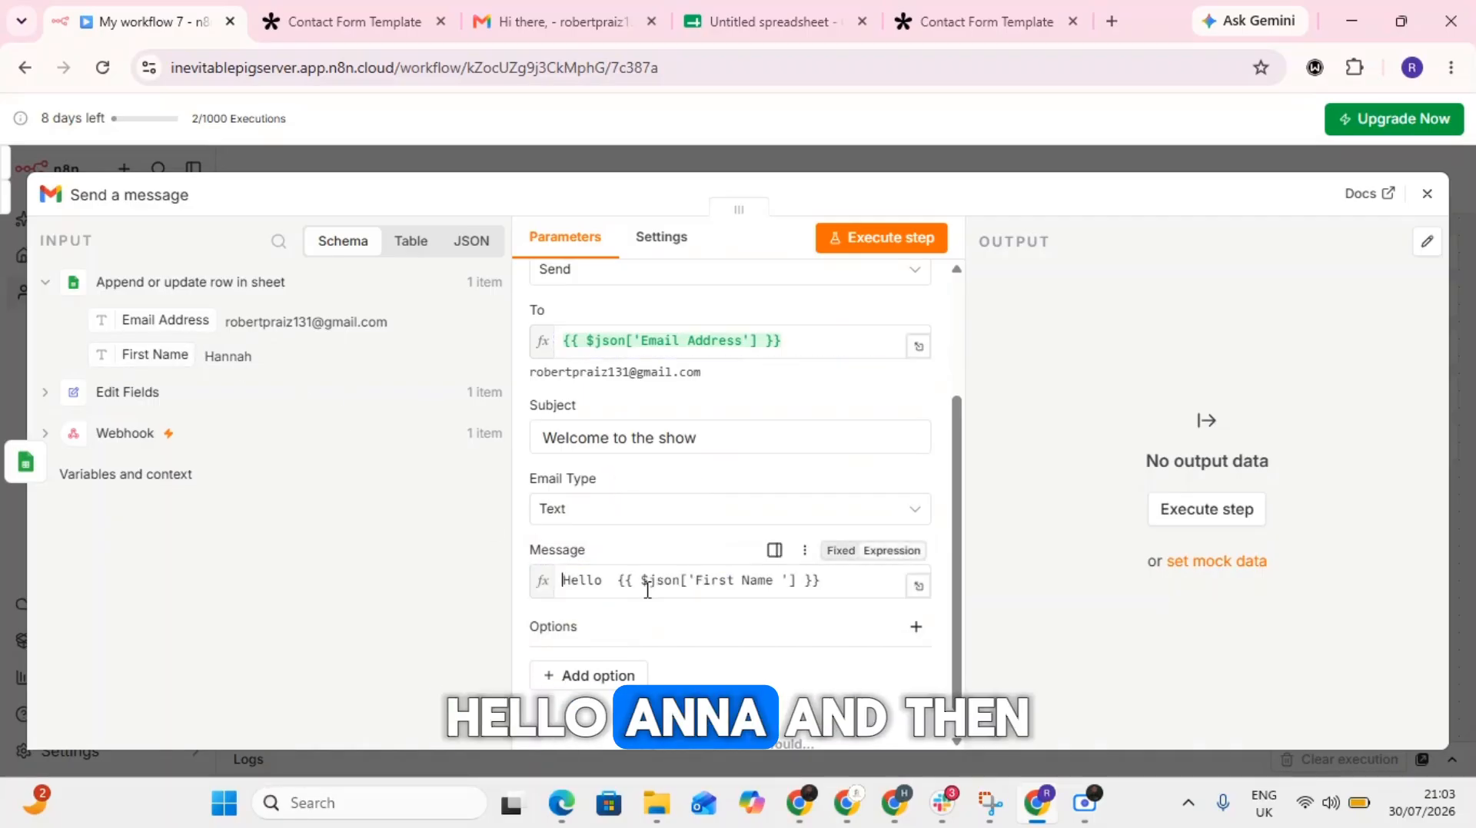
left_click(844, 580)
type(",")
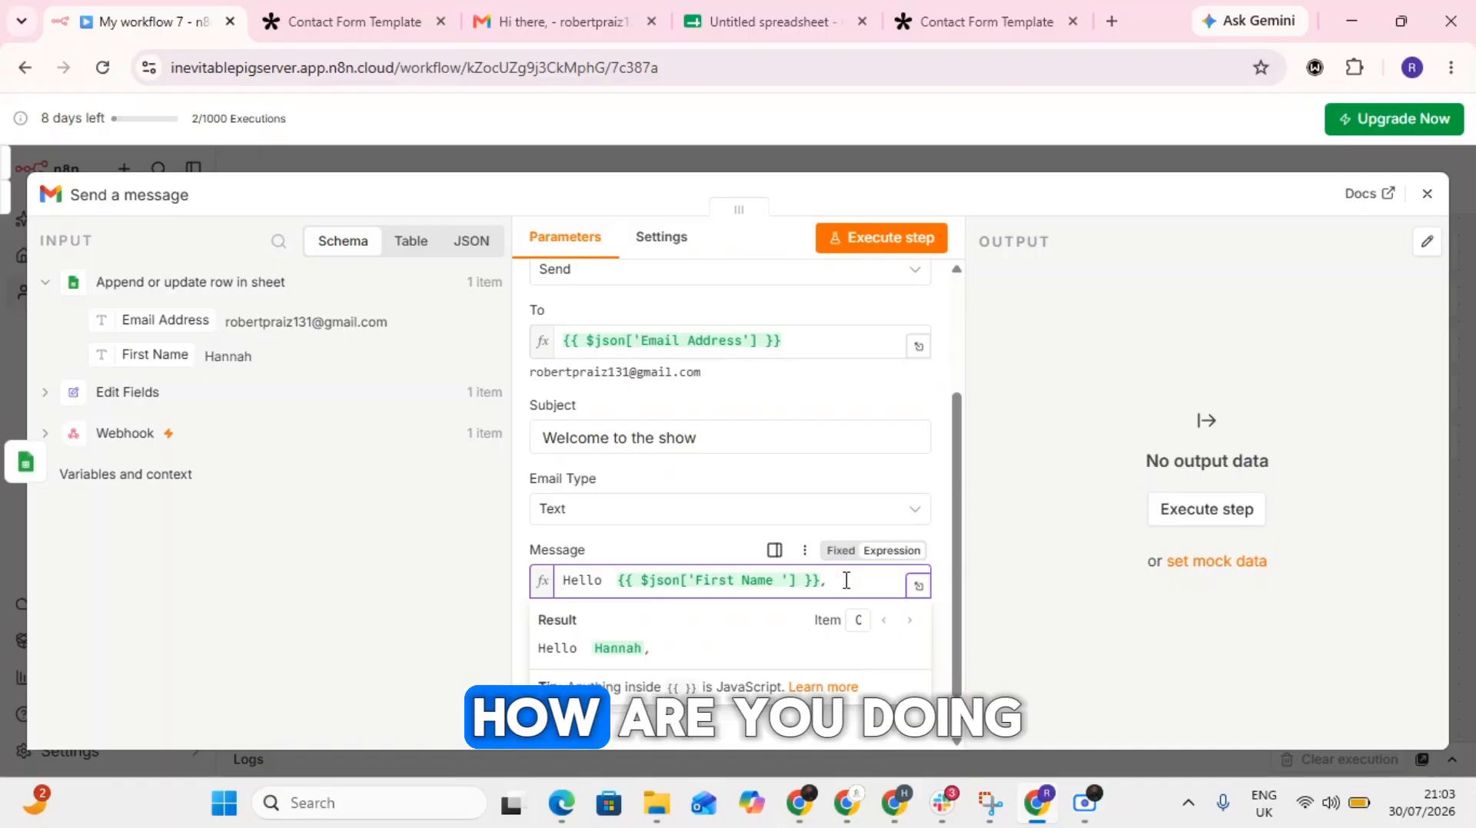
type(" Hoa")
key("BackSpace")
key("BackSpace")
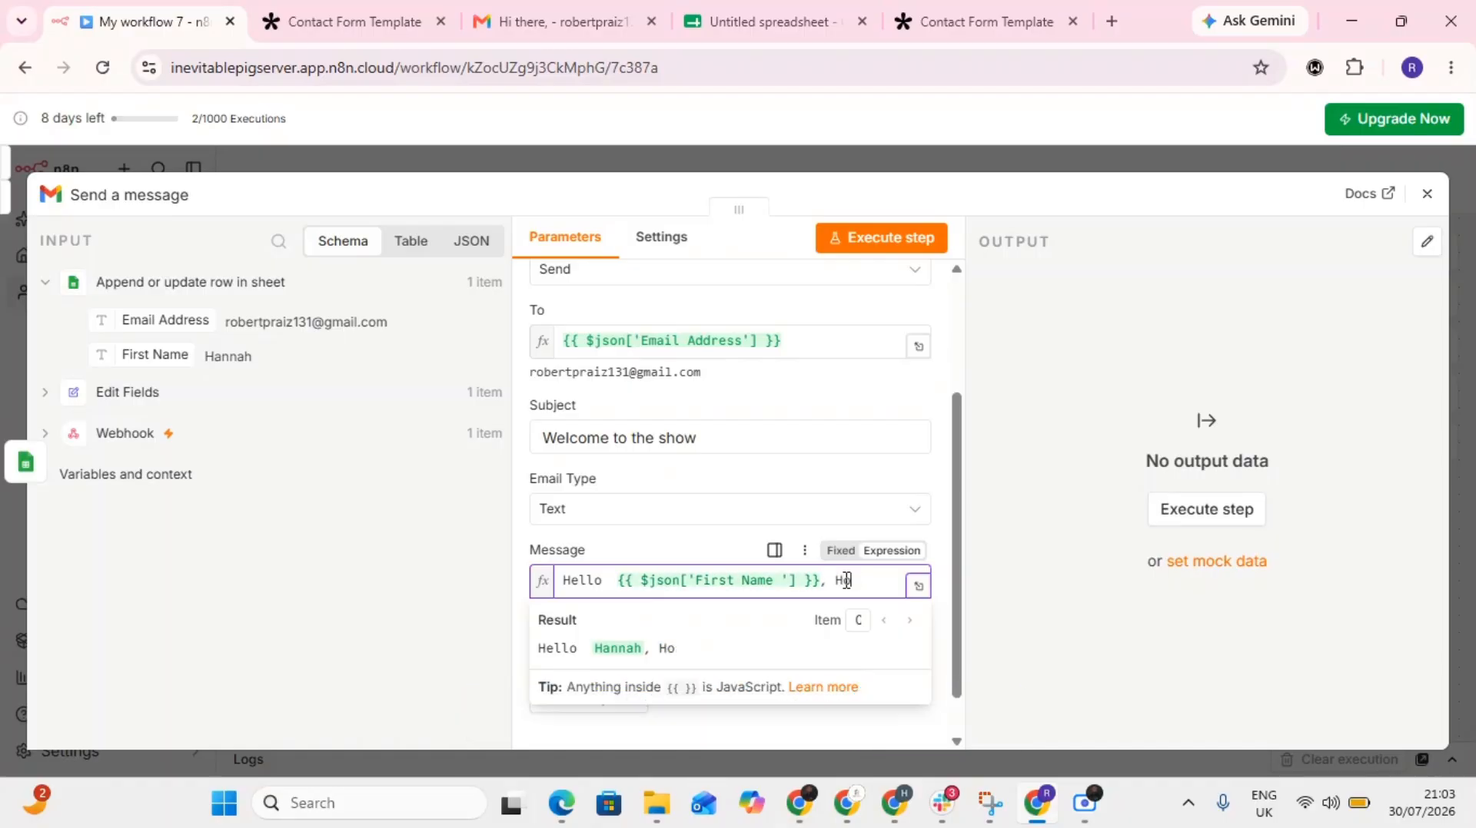
type("w are y")
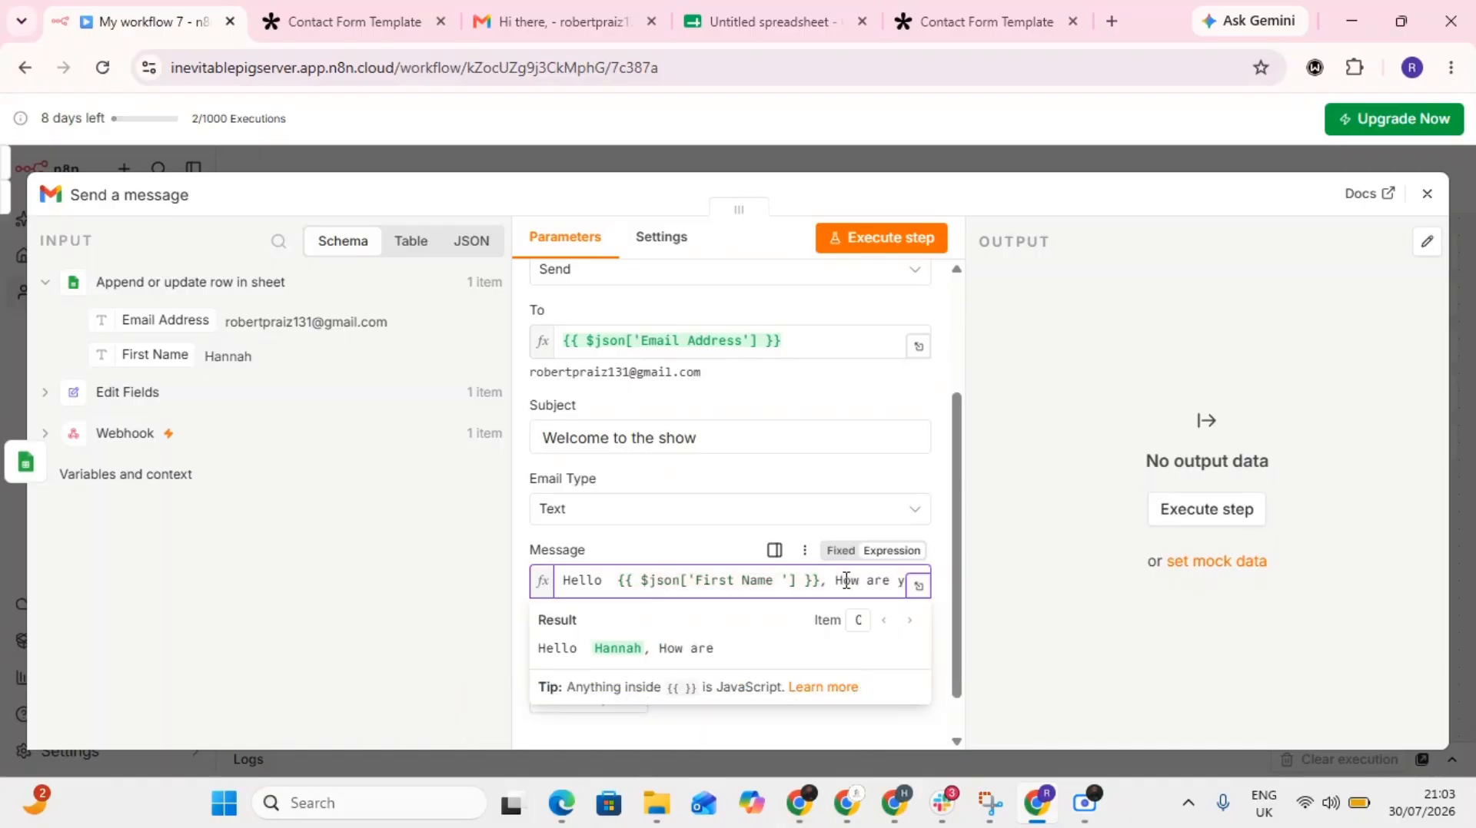
type("ou doing")
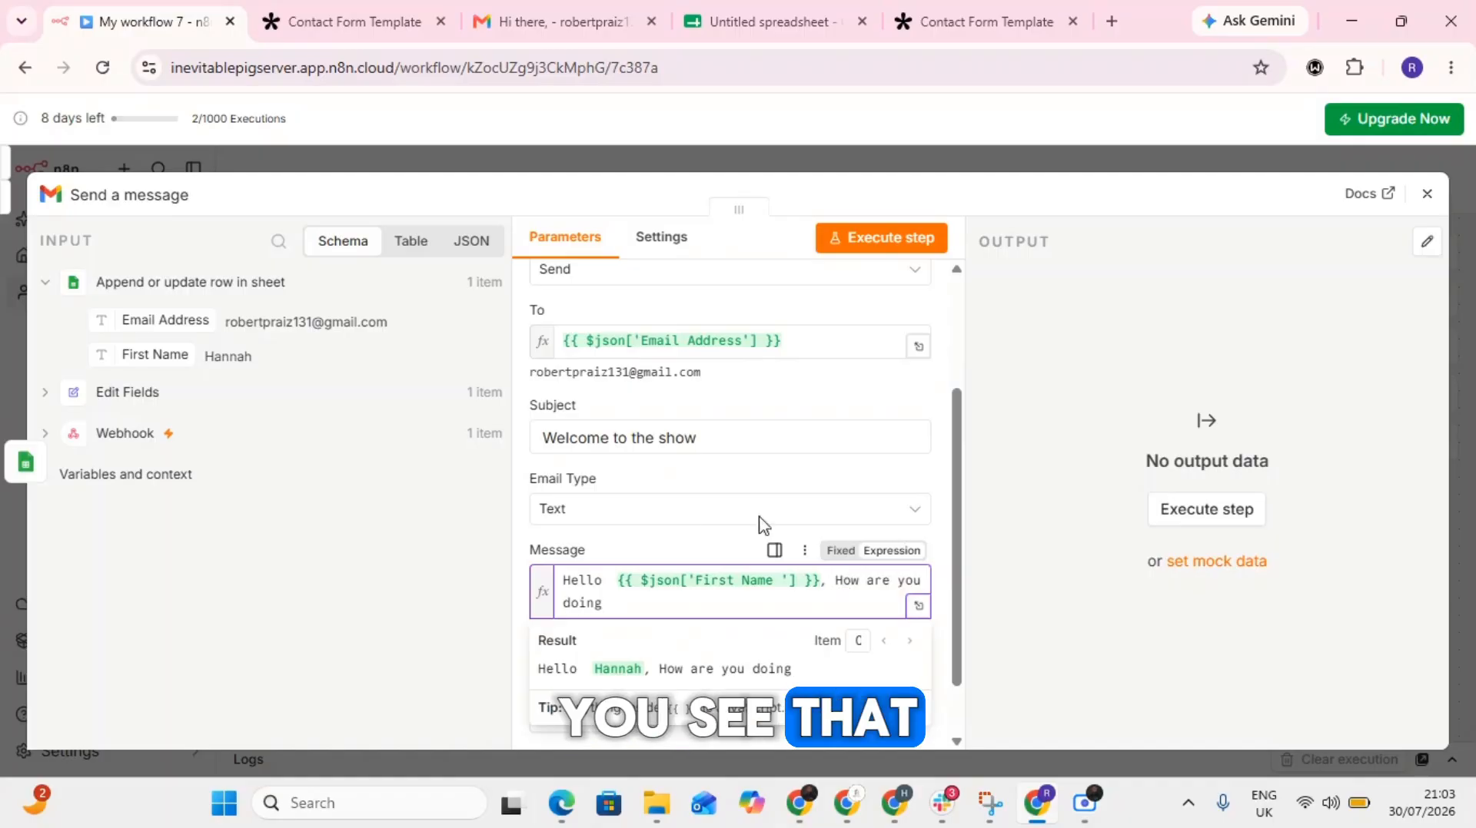
type(" ?")
- End the message body with " ?" after "How are you doing" and execute the Send a message step
left_click(660, 536)
scroll(660, 536, "down", 1)
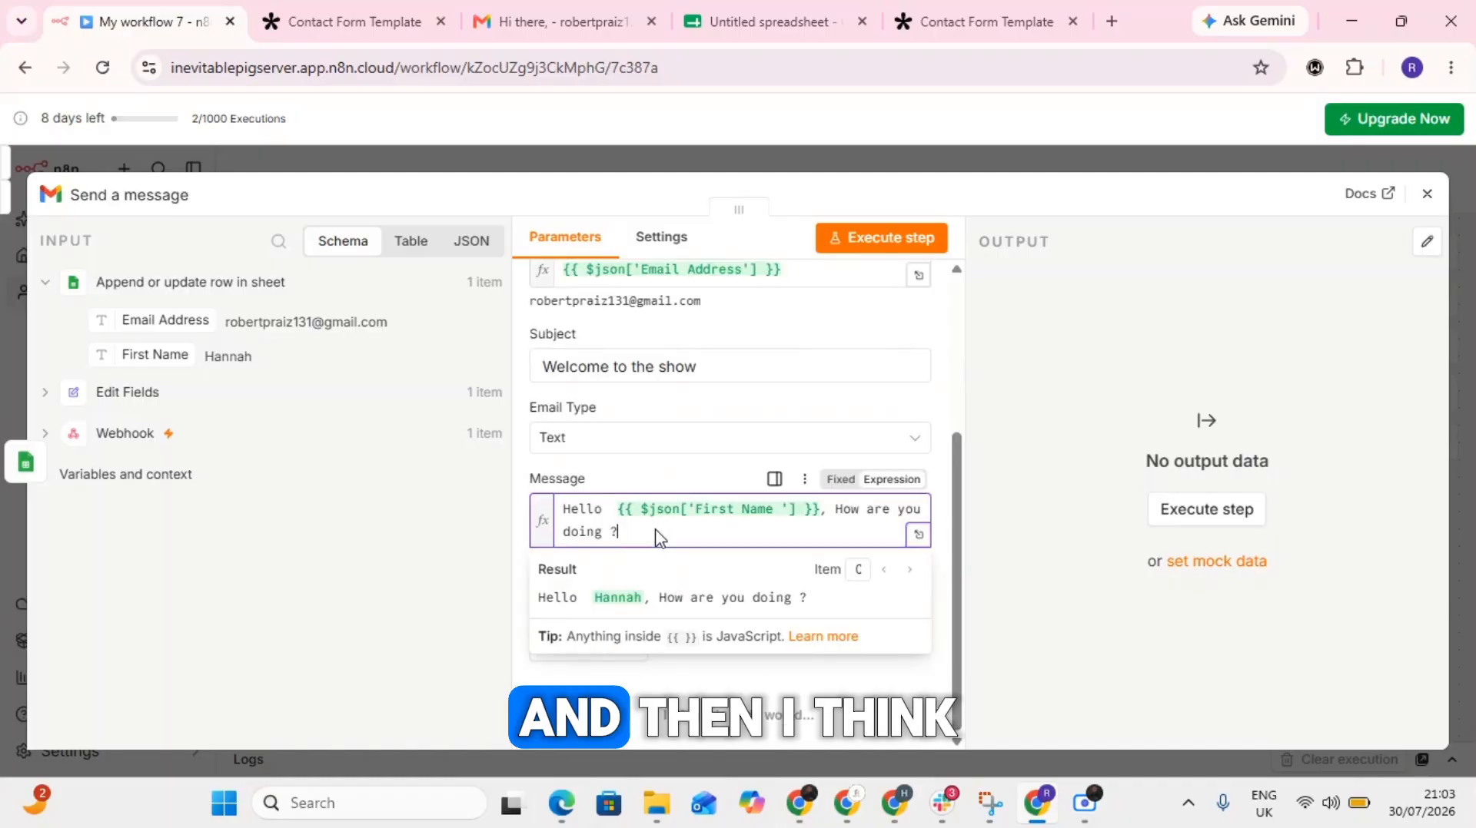
scroll(707, 548, "up", 4)
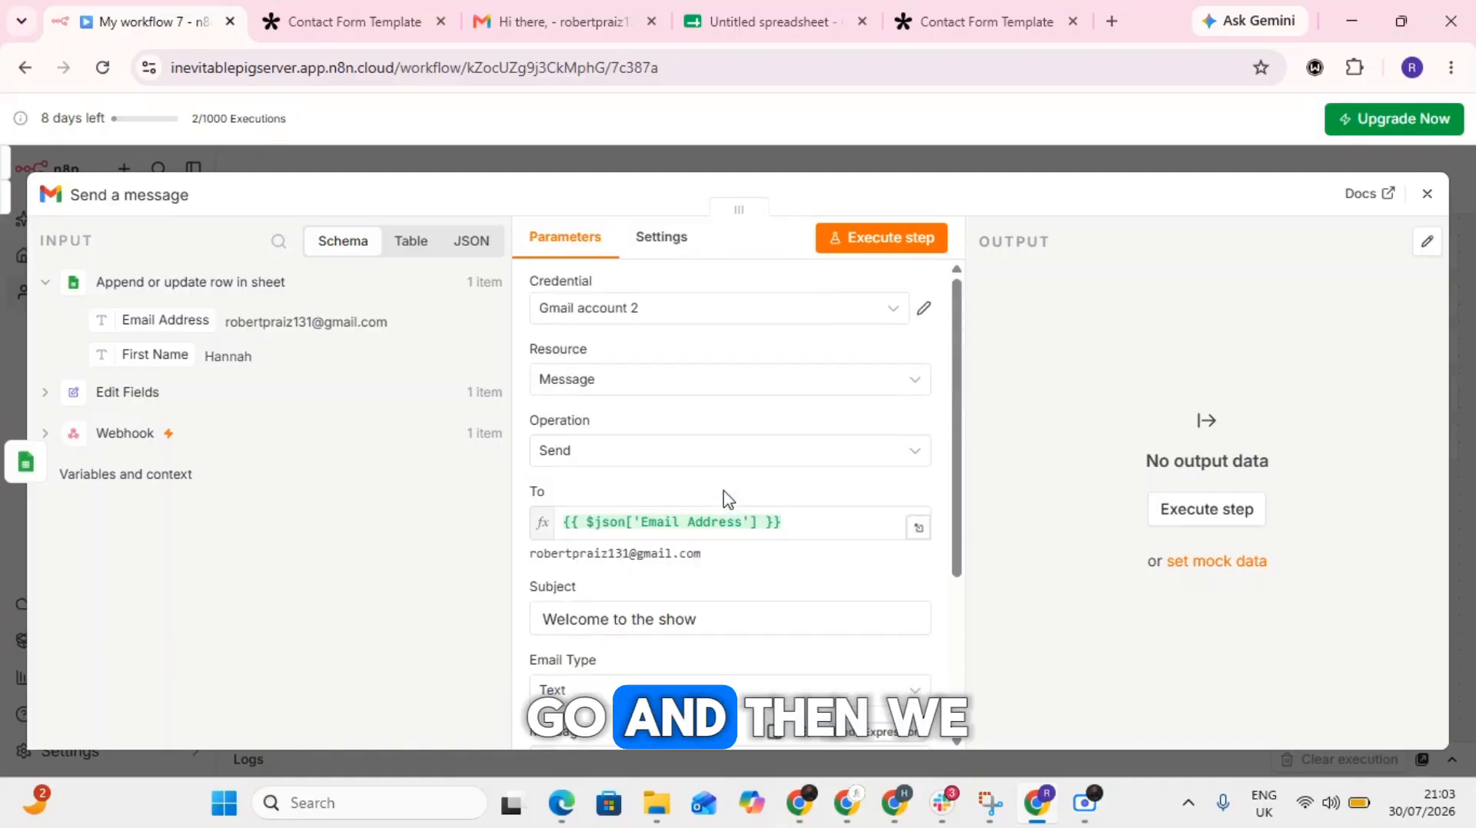
left_click(871, 241)
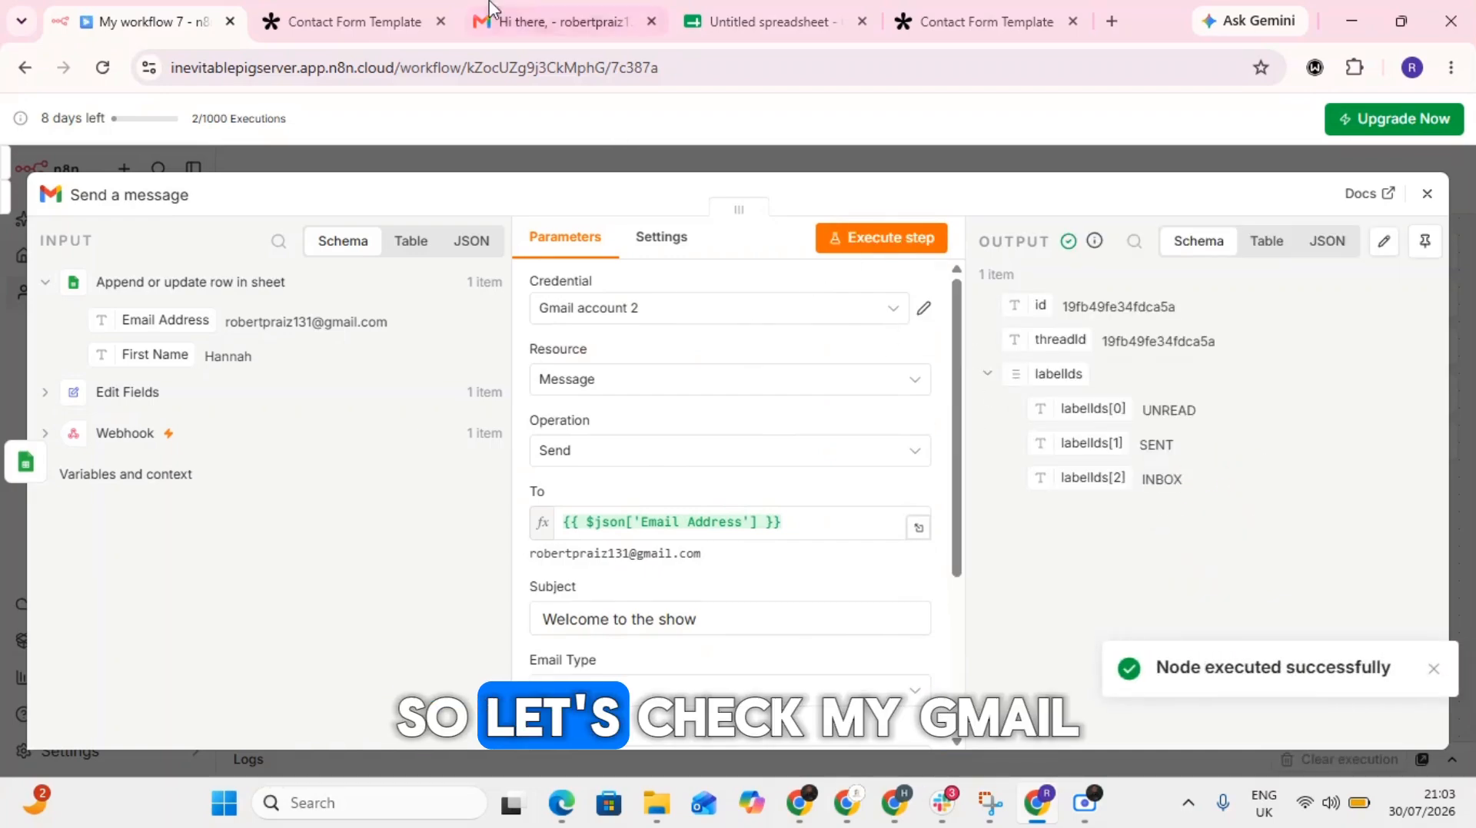
- Switch to Gmail, refresh the inbox and open the "Welcome to the show" email to check its content
left_click(511, 21)
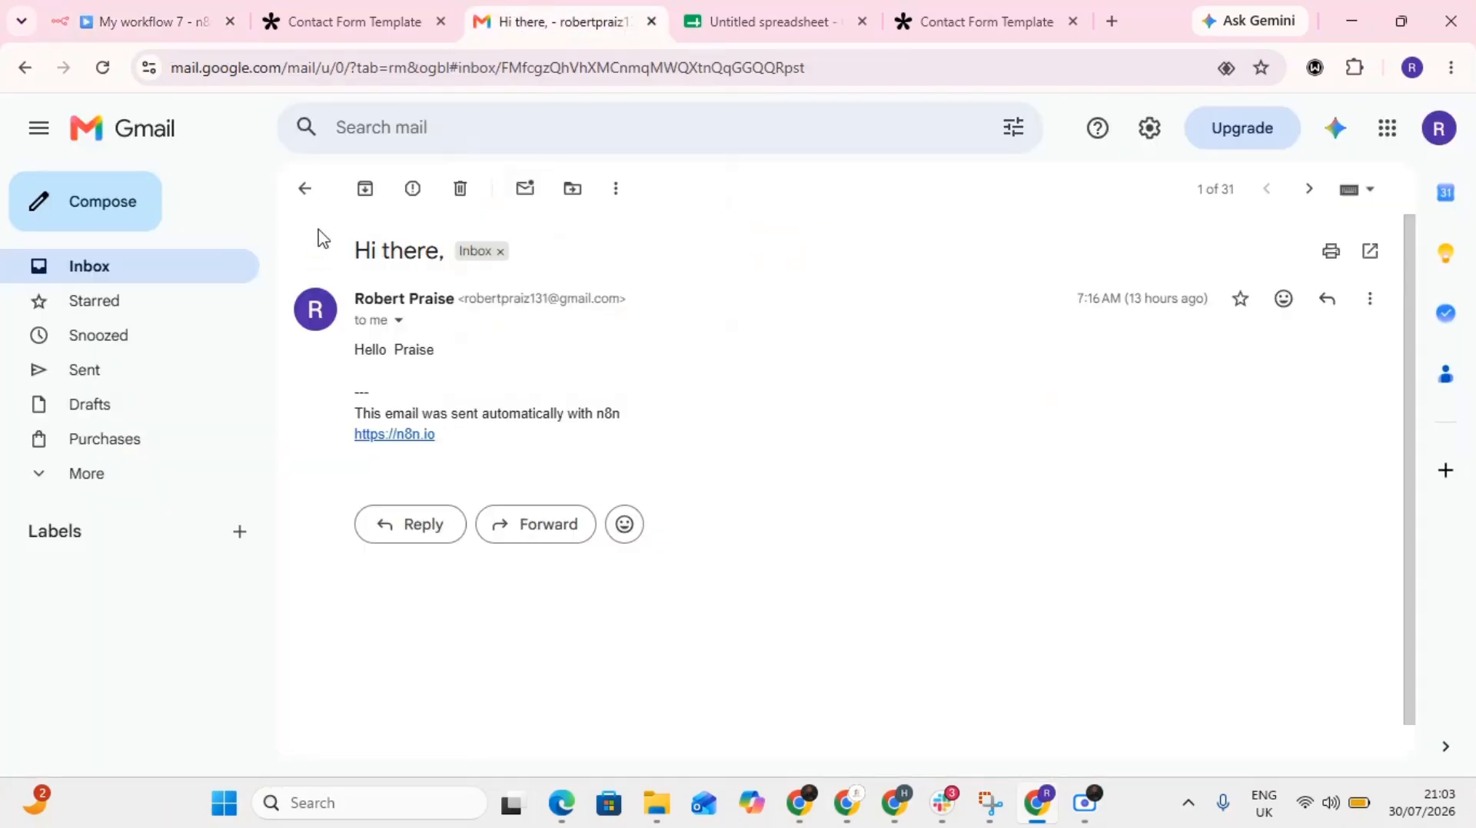
left_click(305, 188)
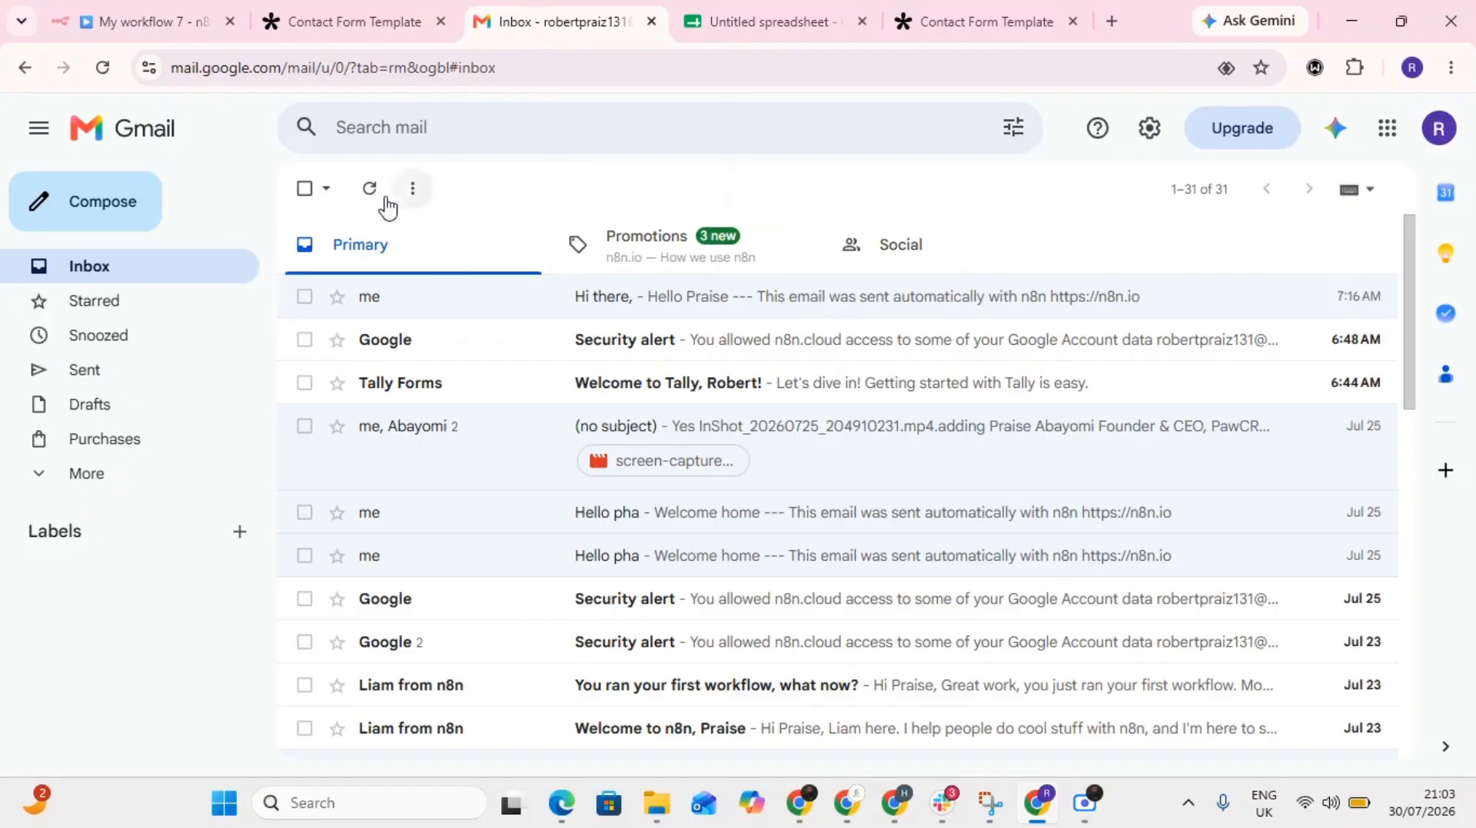
left_click(368, 189)
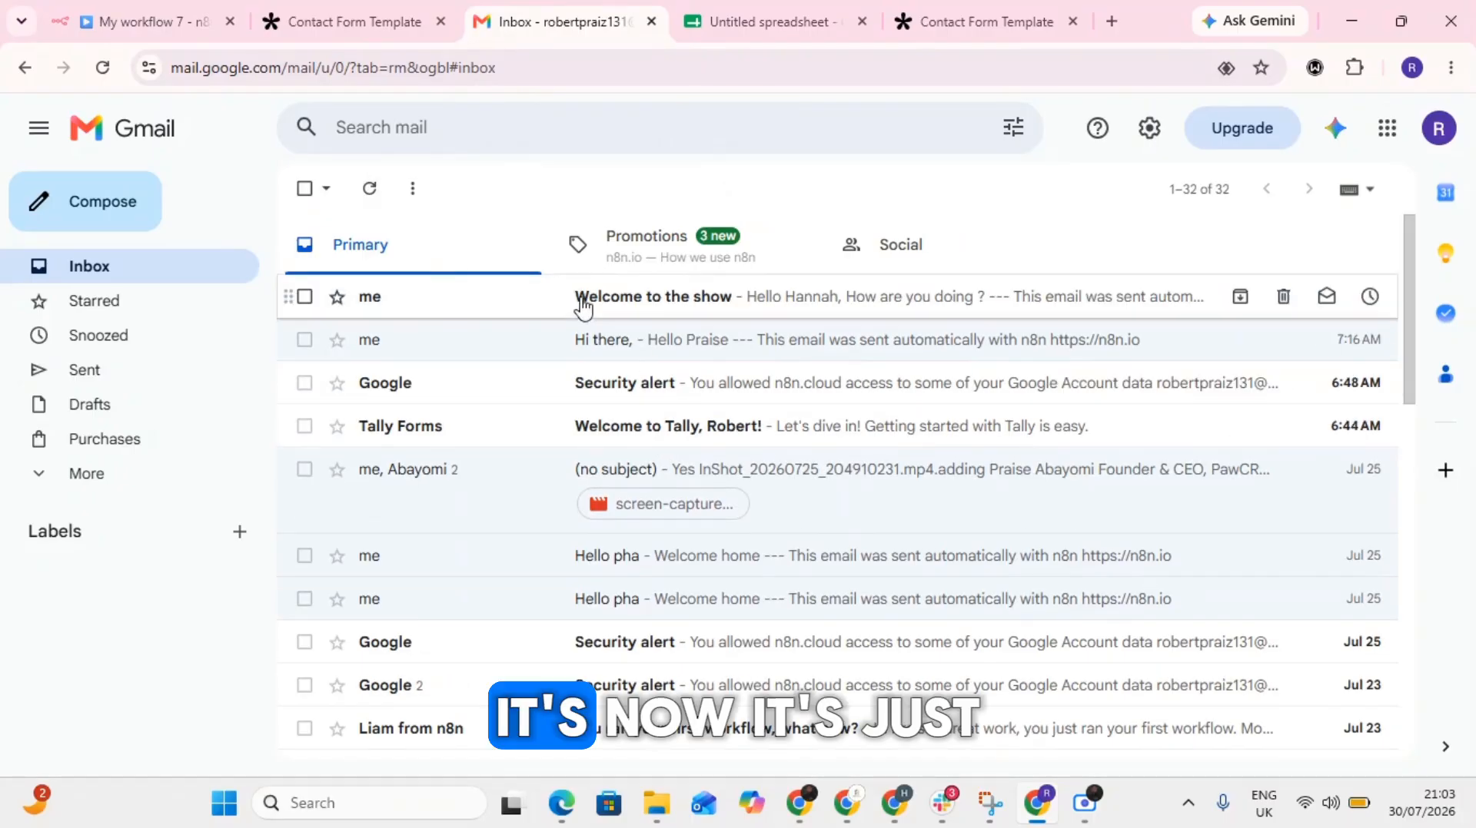
left_click(582, 299)
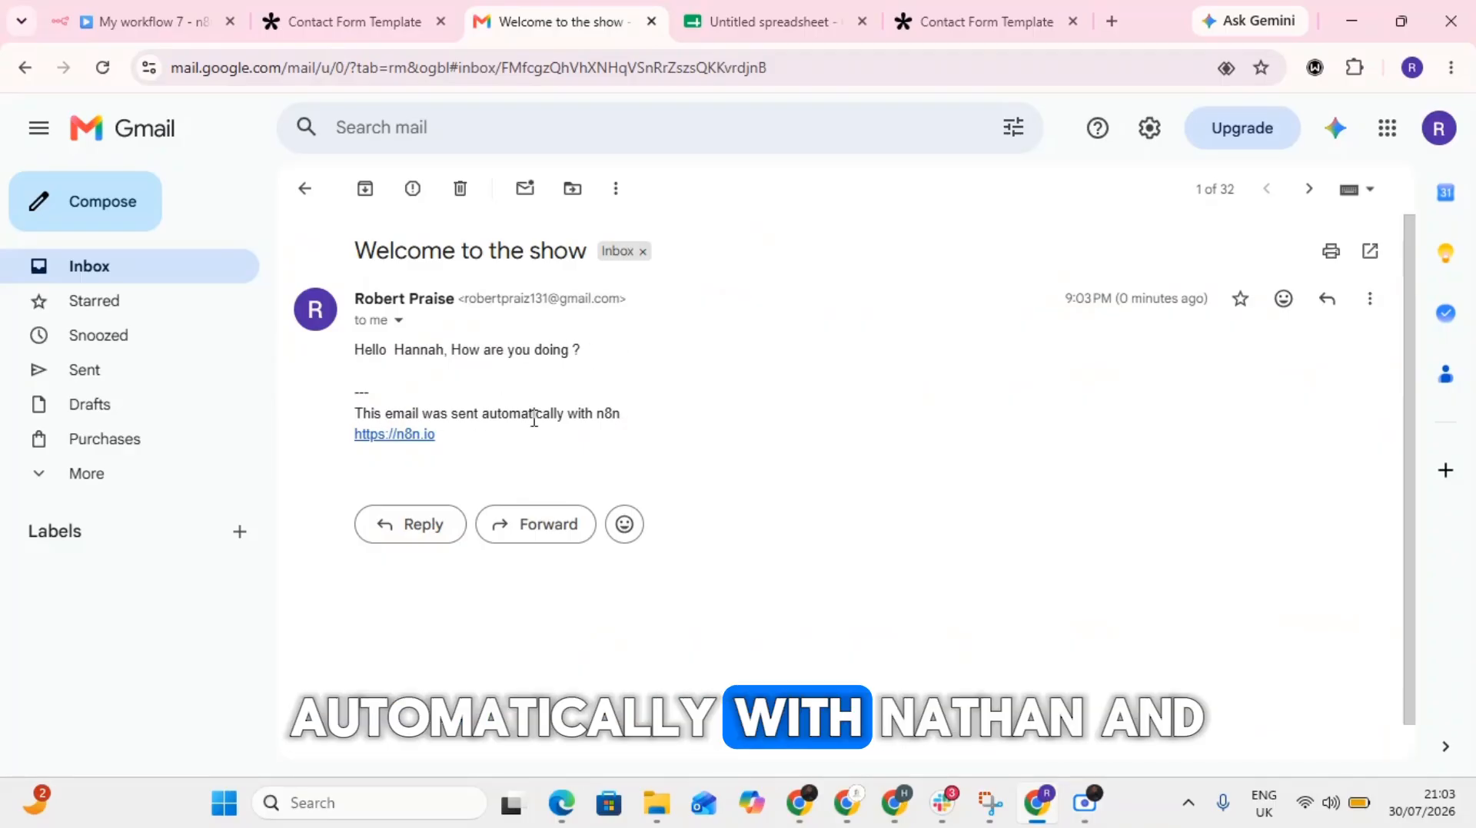
- Return to the n8n workflow, close the Send a message node and copy the Webhook node's Production URL
left_click(148, 21)
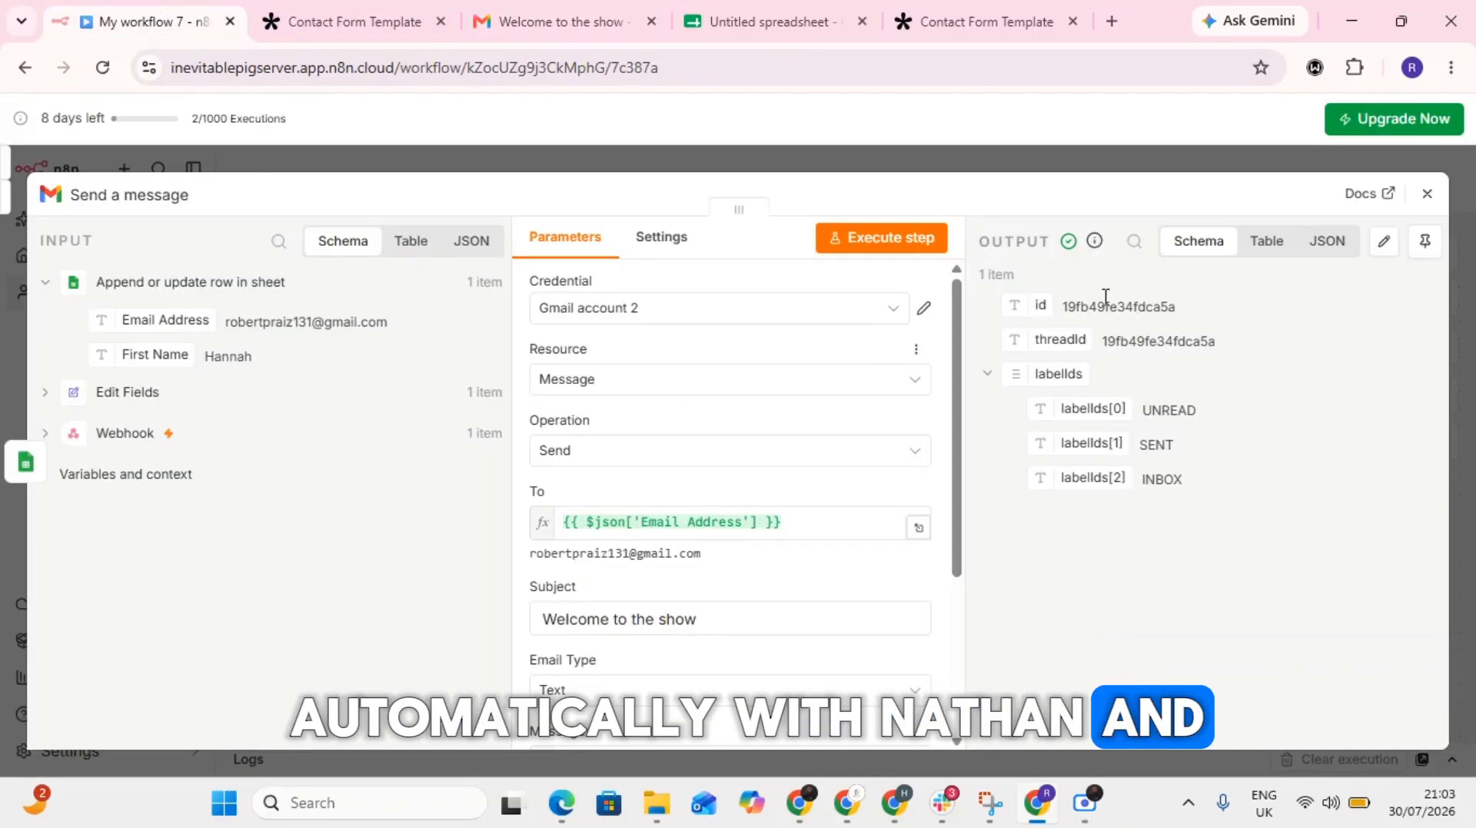
left_click(1424, 197)
mouse_move(592, 410)
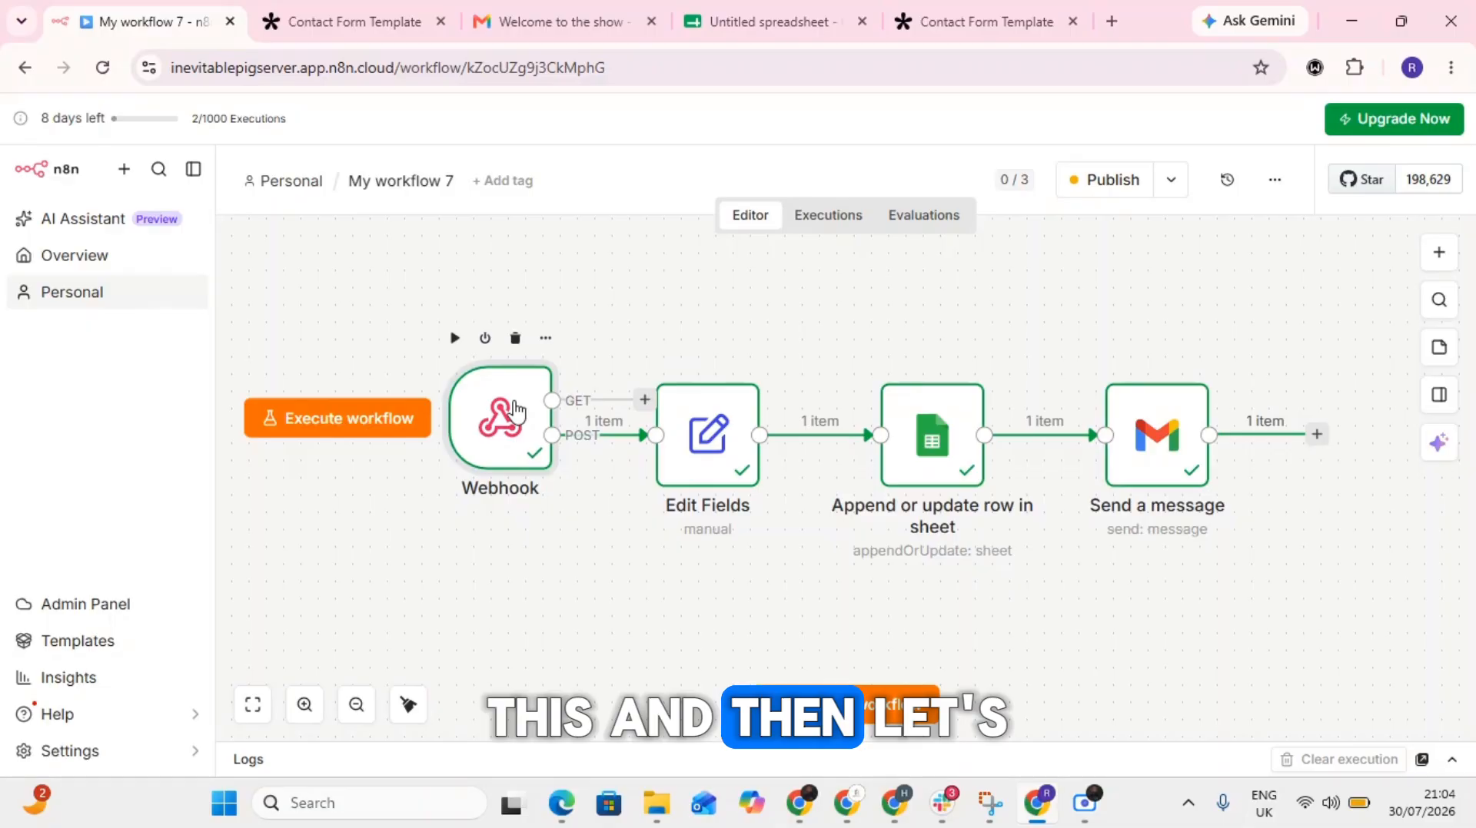
double_click(514, 413)
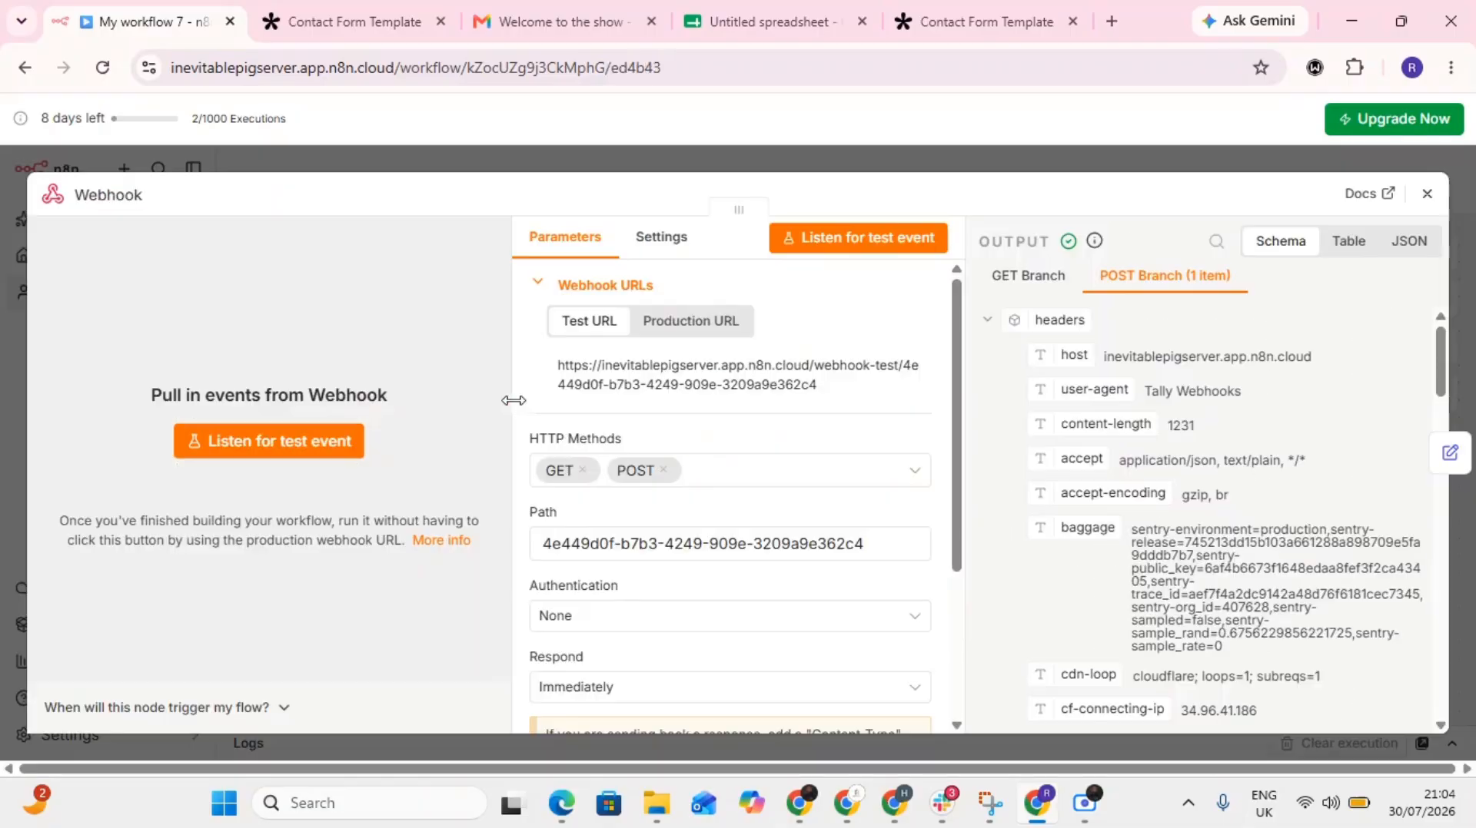
left_click(705, 338)
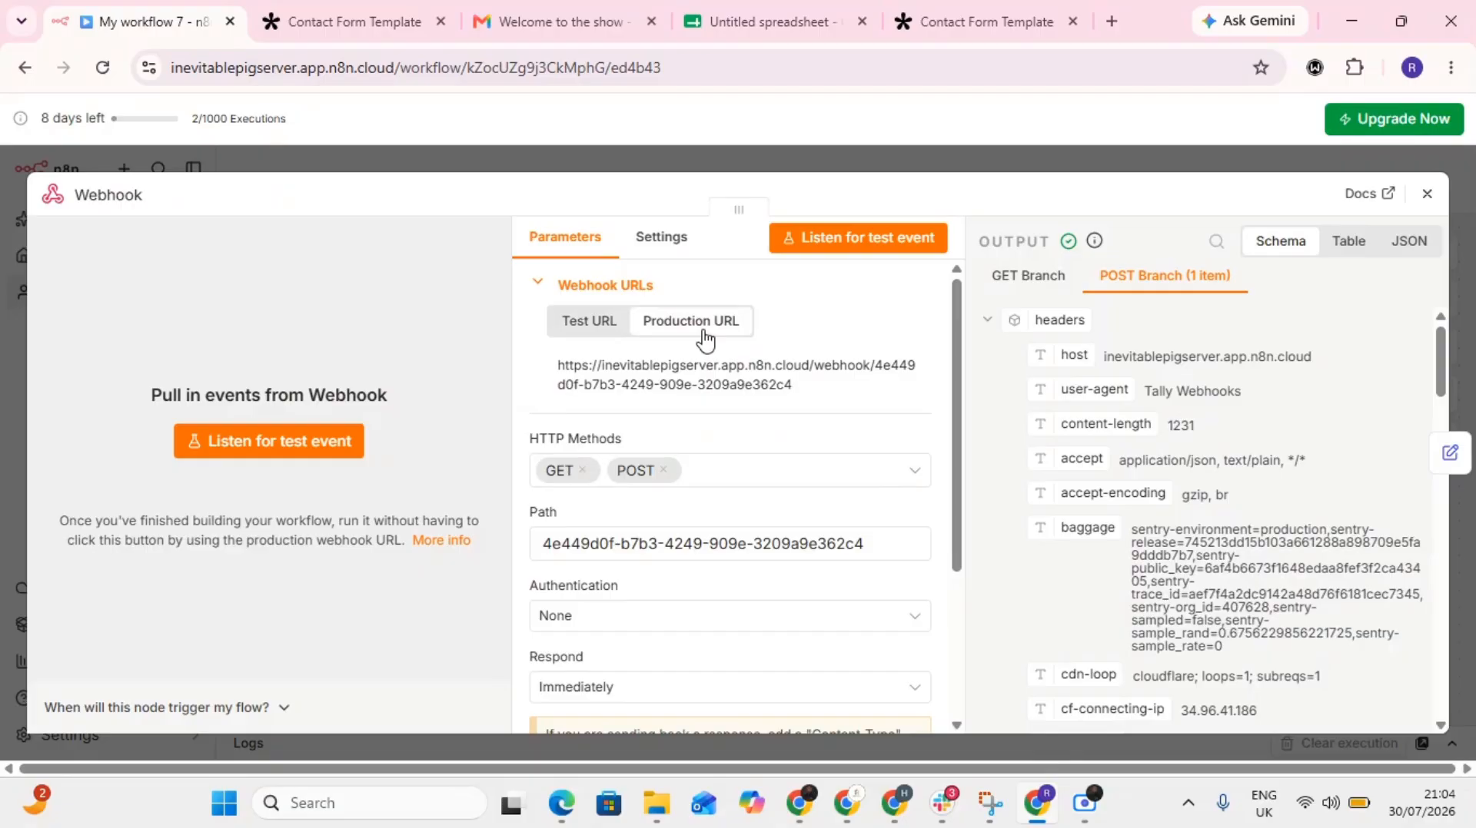
left_click(700, 387)
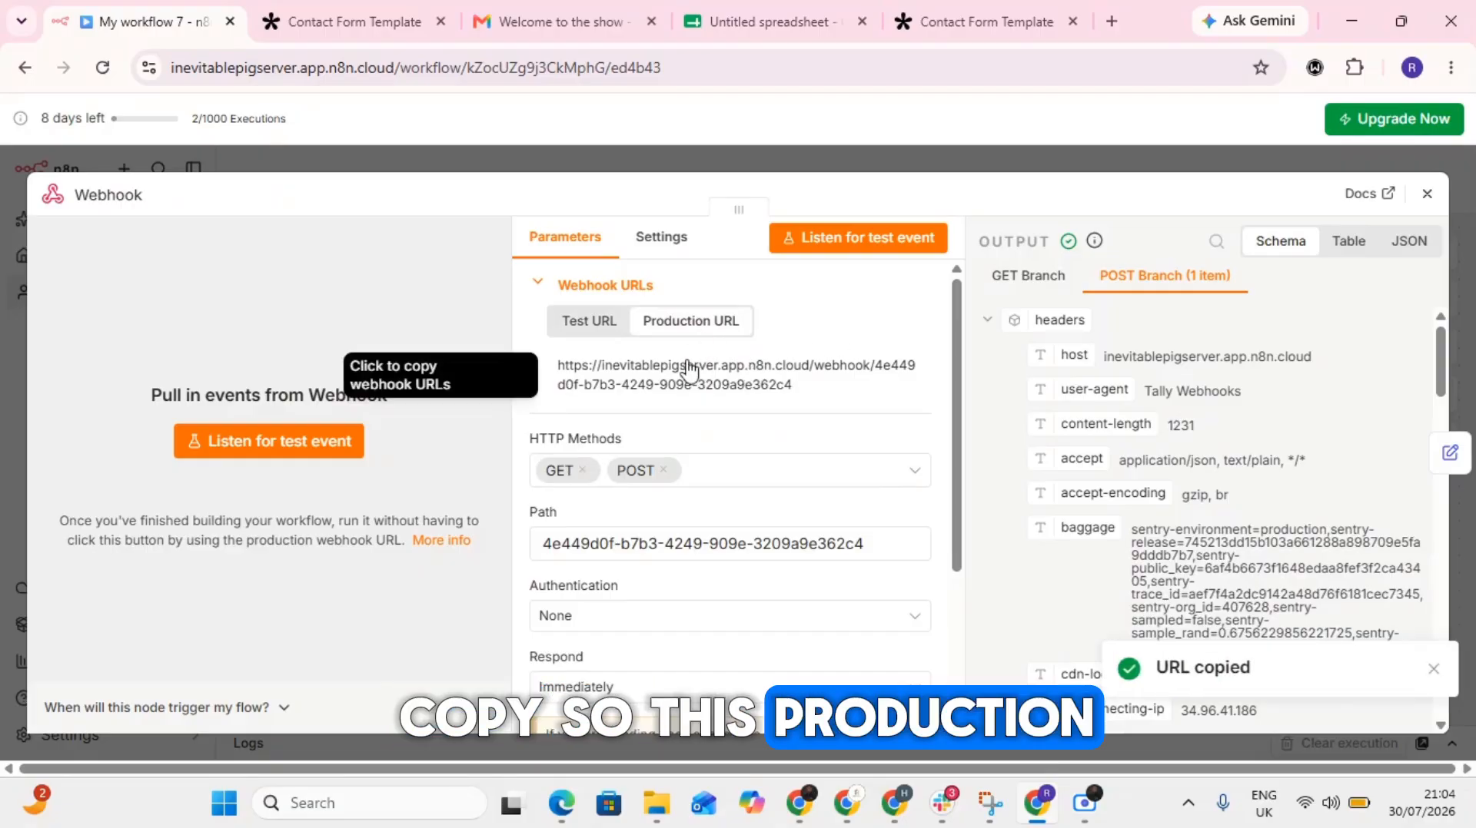
left_click(1431, 195)
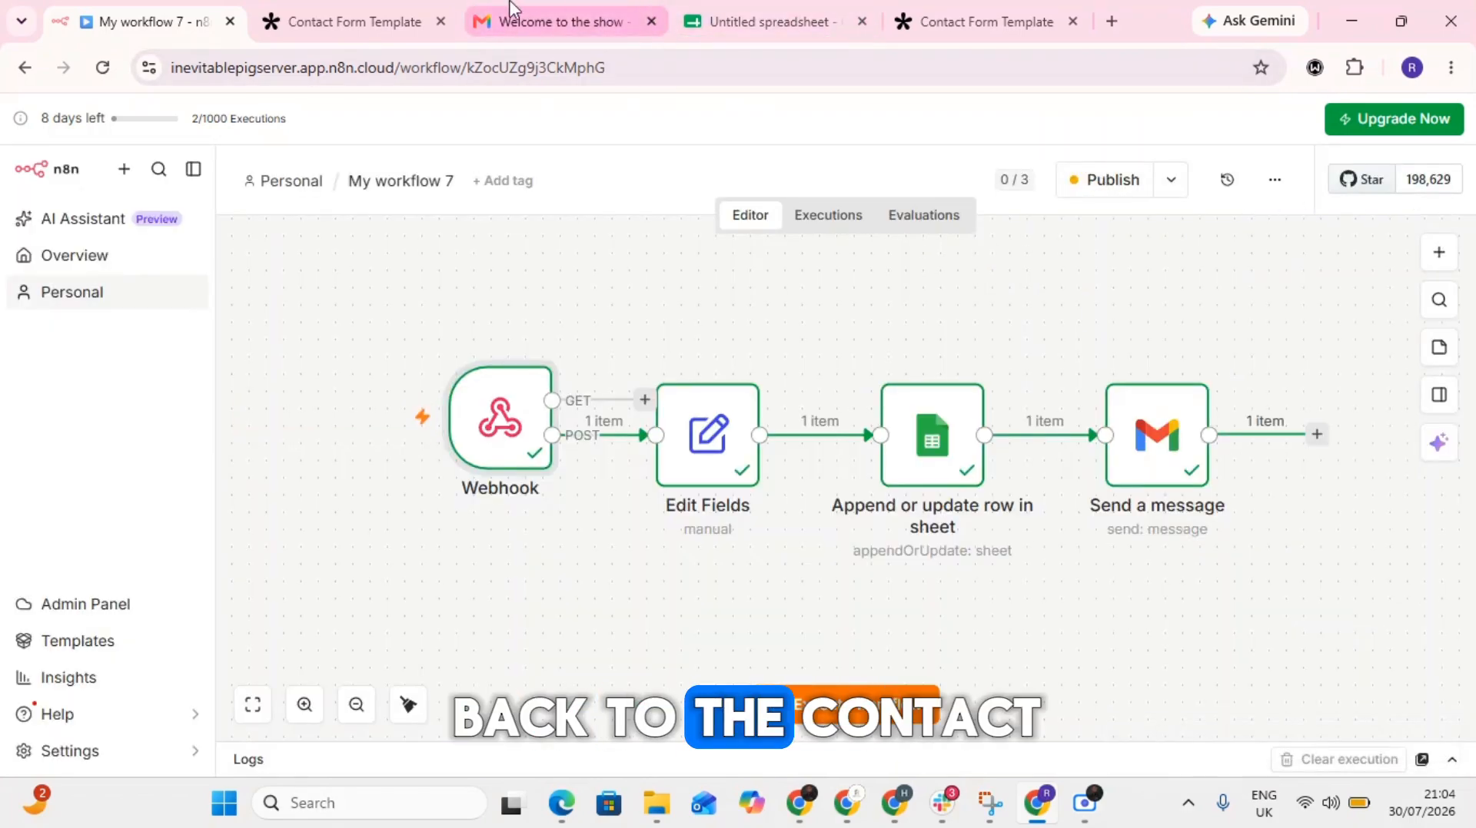
- Replace the endpoint URL of the Tally contact form's webhook with the copied production URL and save the changes
left_click(346, 22)
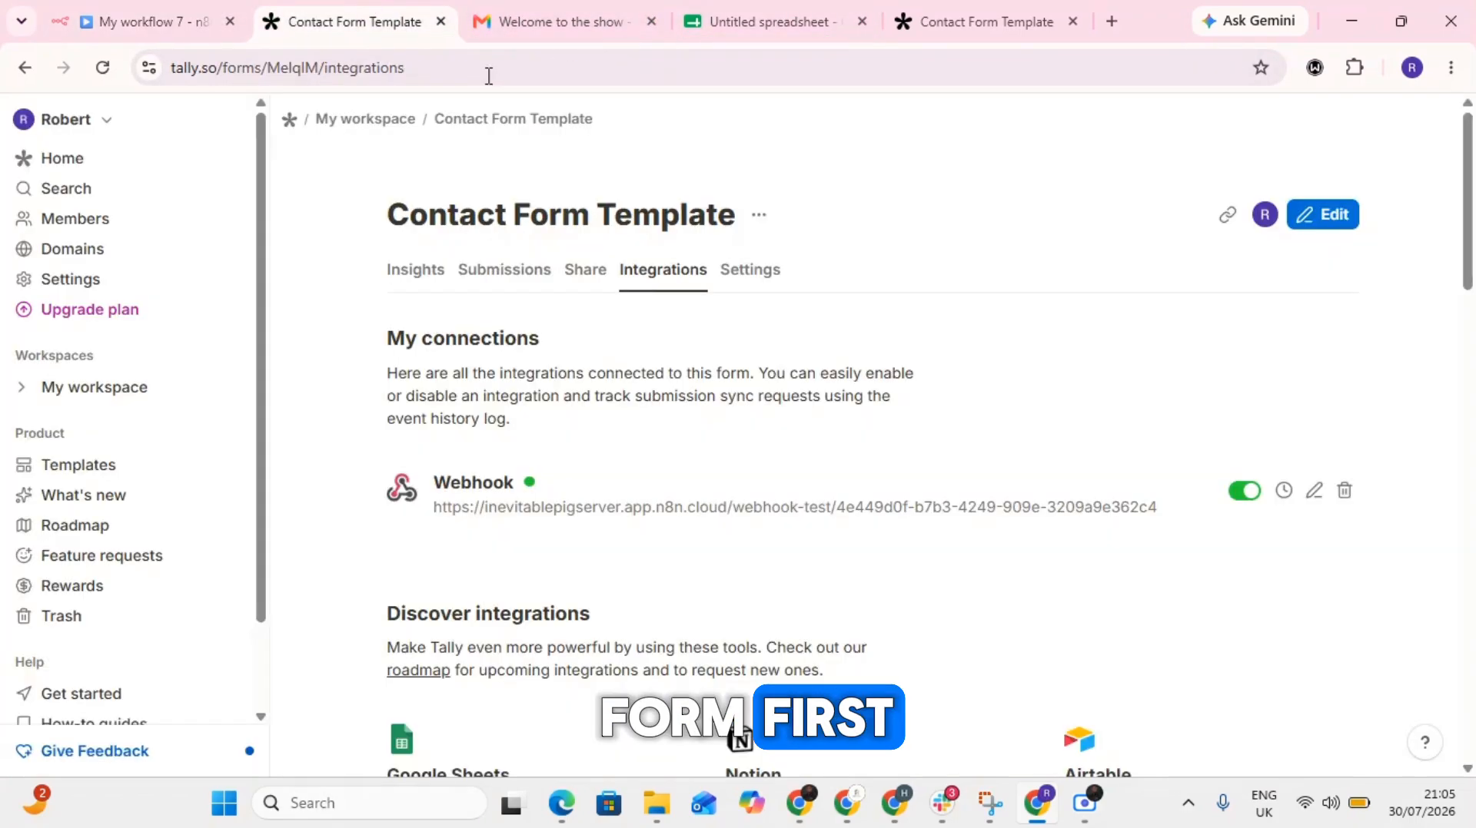
left_click(1313, 491)
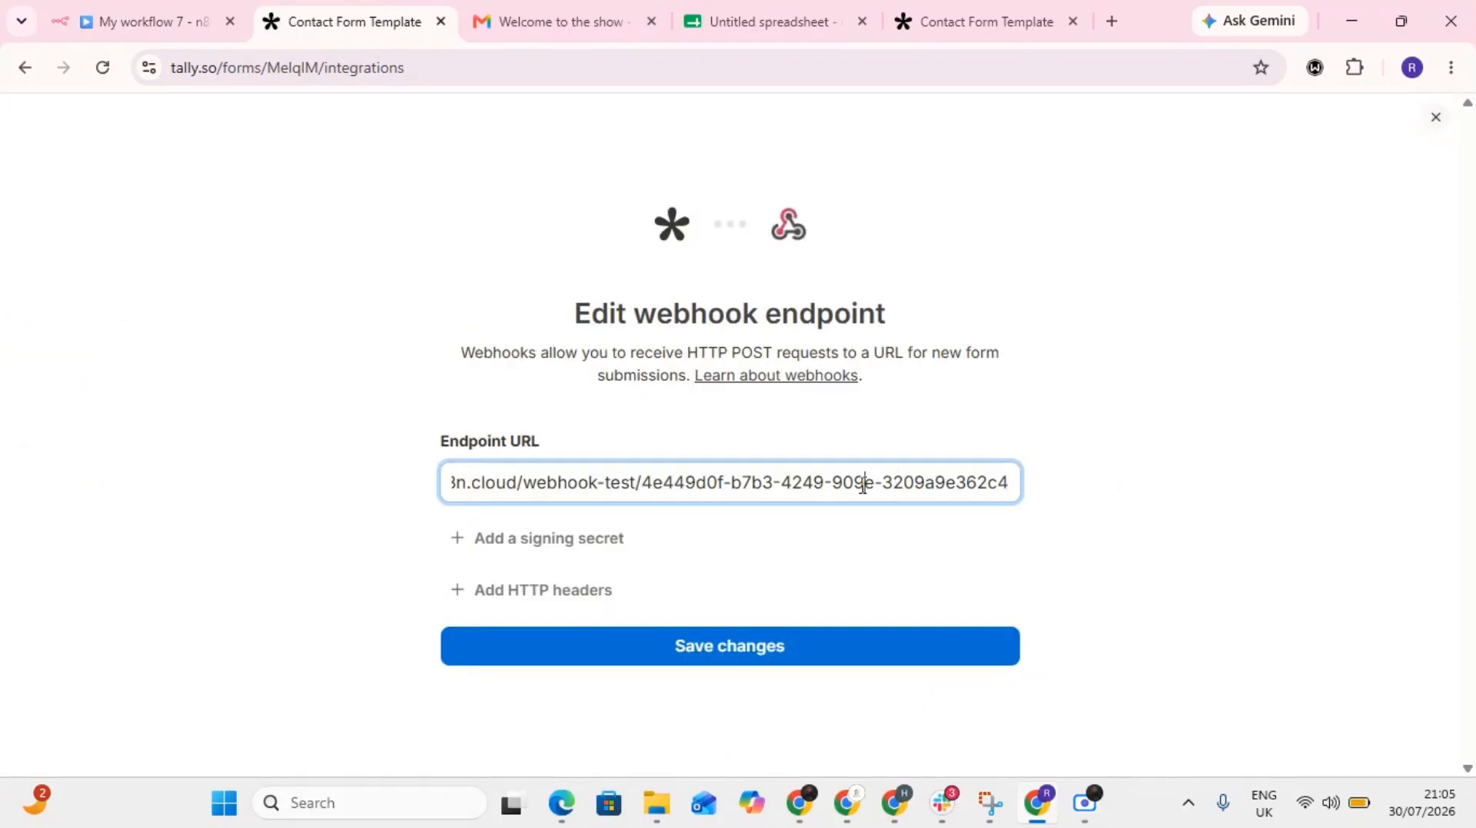
key("ctrl+a")
key("BackSpace")
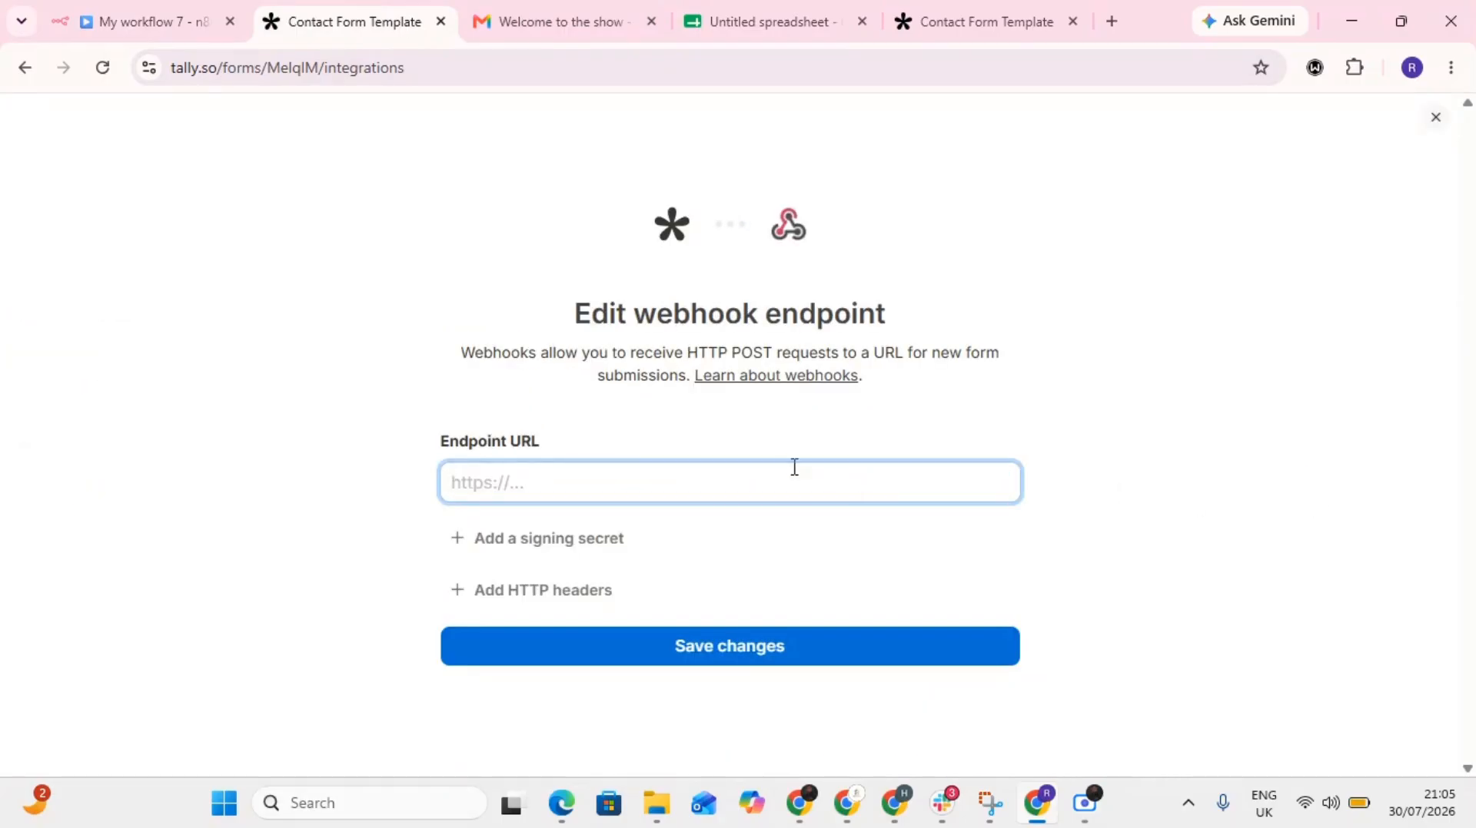
left_click(634, 468)
key("ctrl+v")
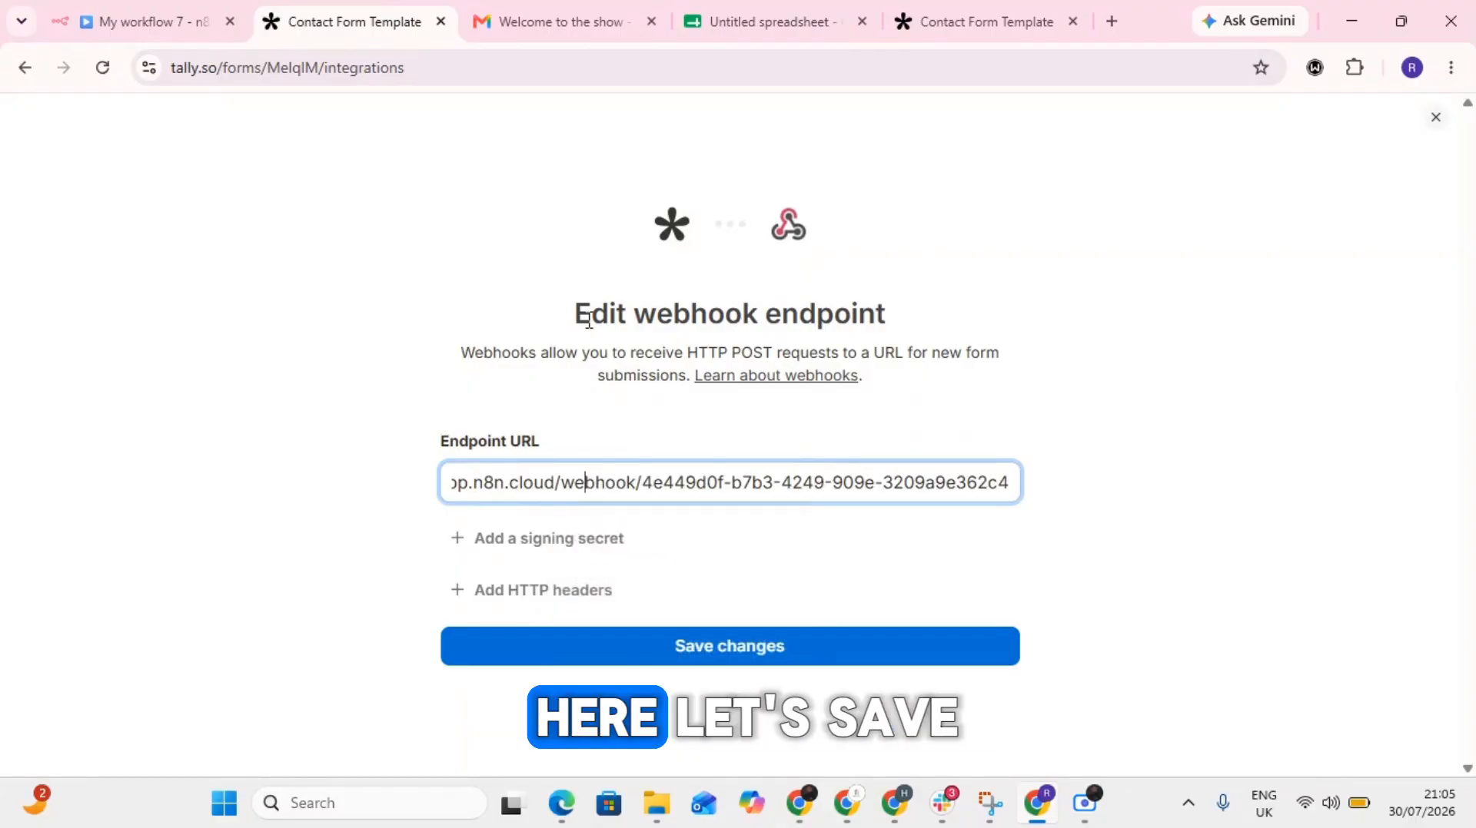
left_click(613, 660)
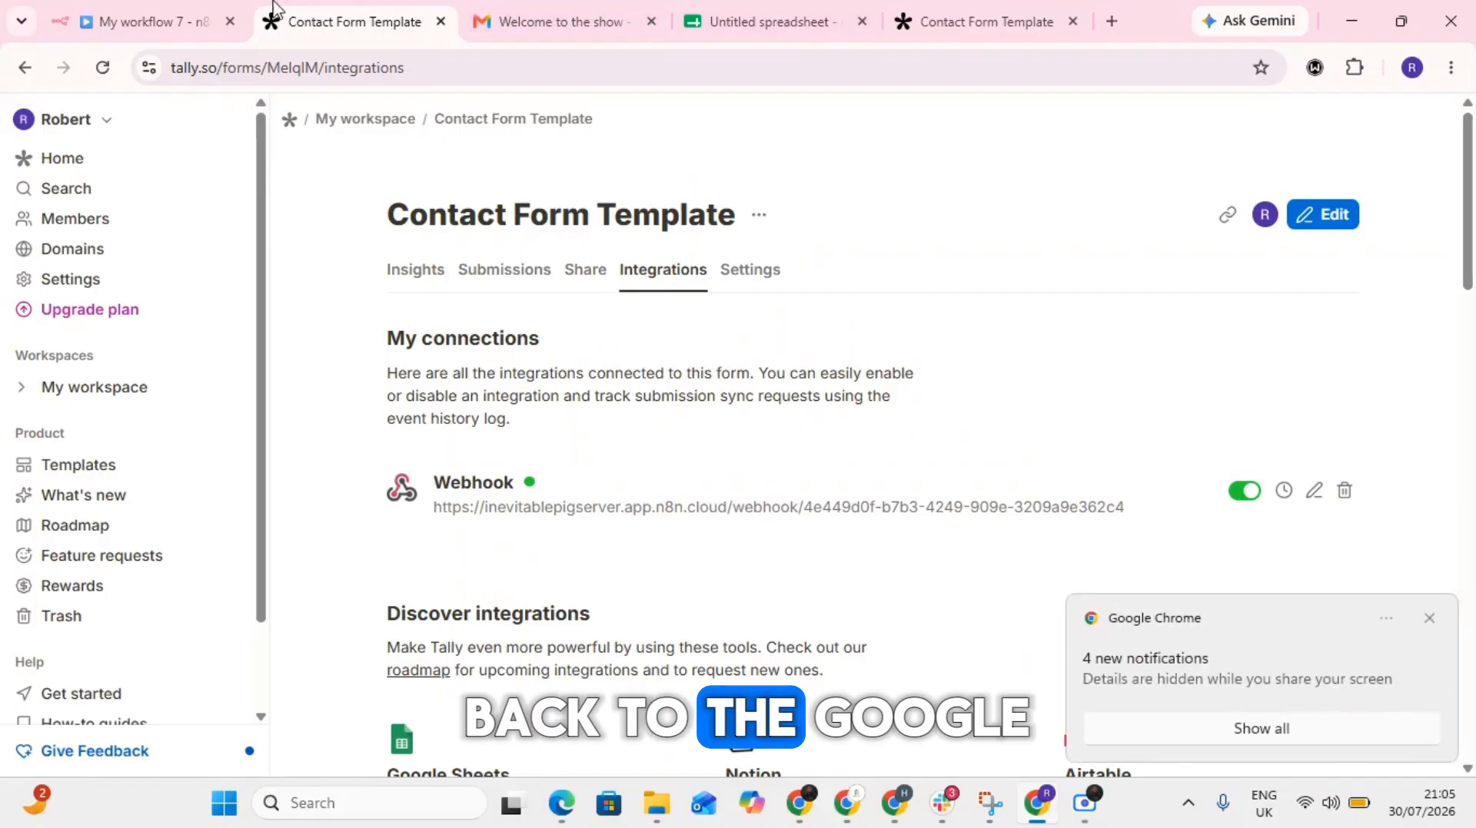
- Switch back to the n8n workflow and publish it under the suggested version name
left_click(190, 10)
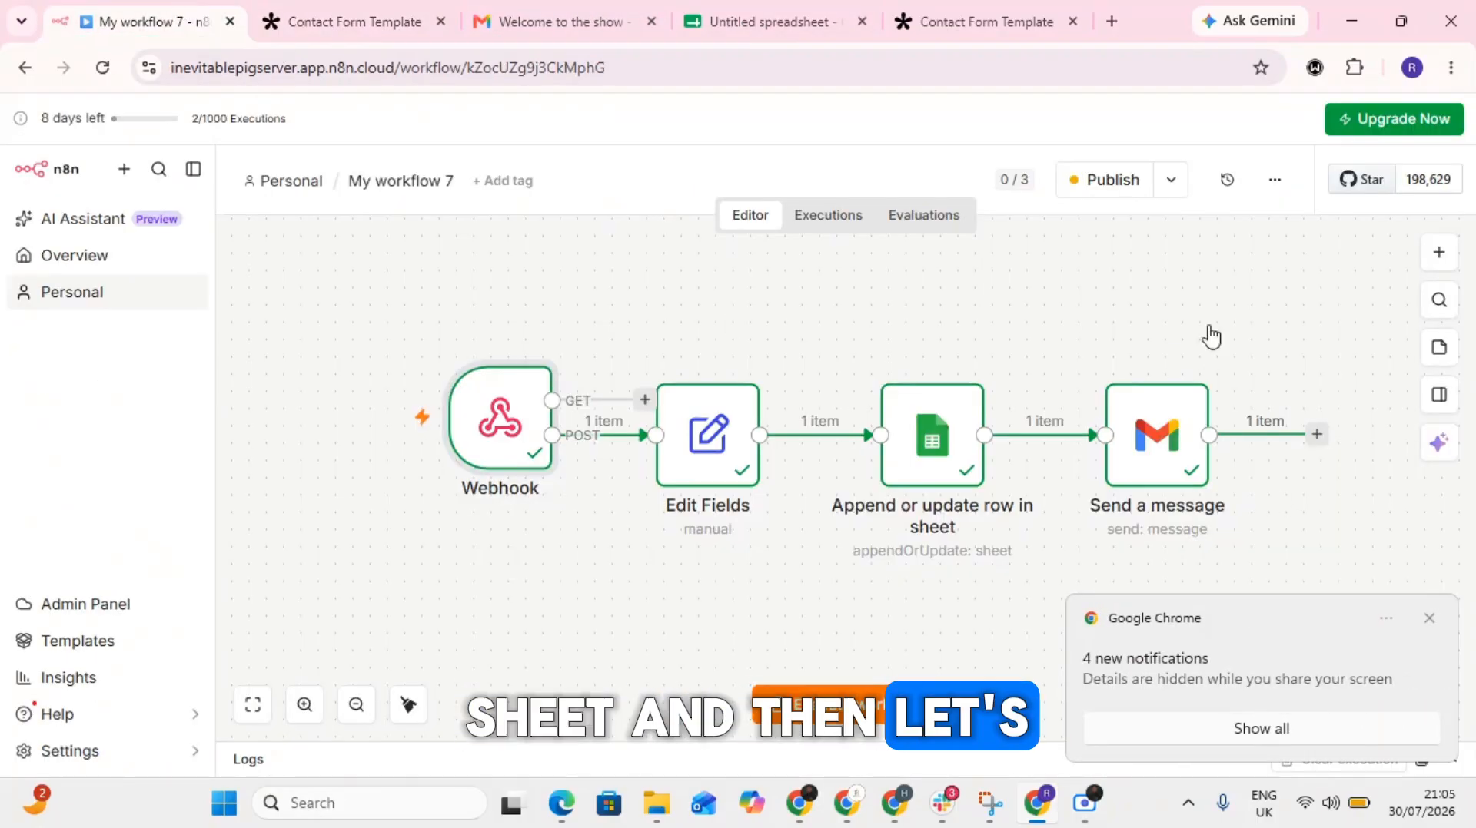
left_click(1112, 181)
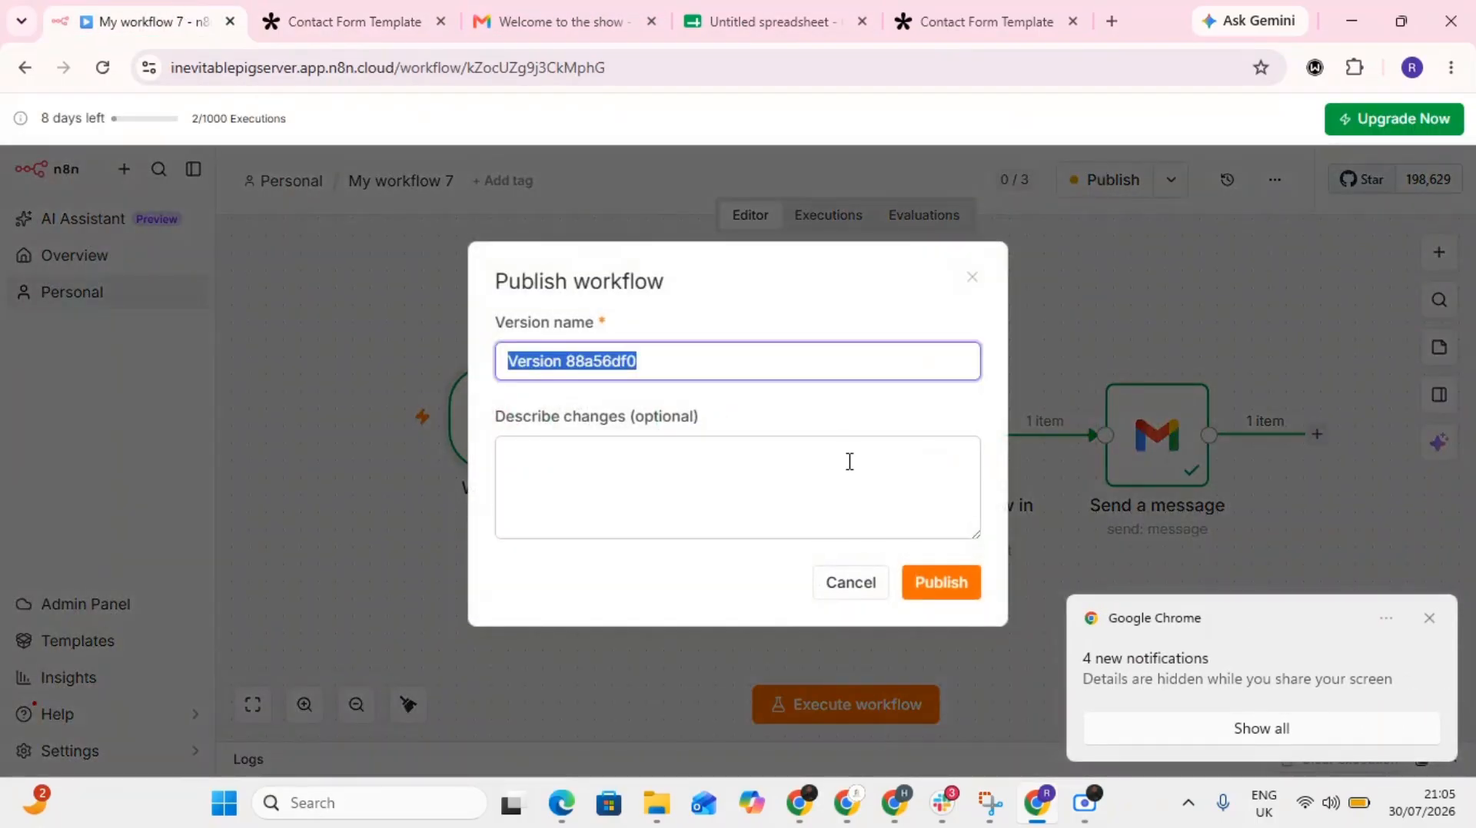
left_click(937, 584)
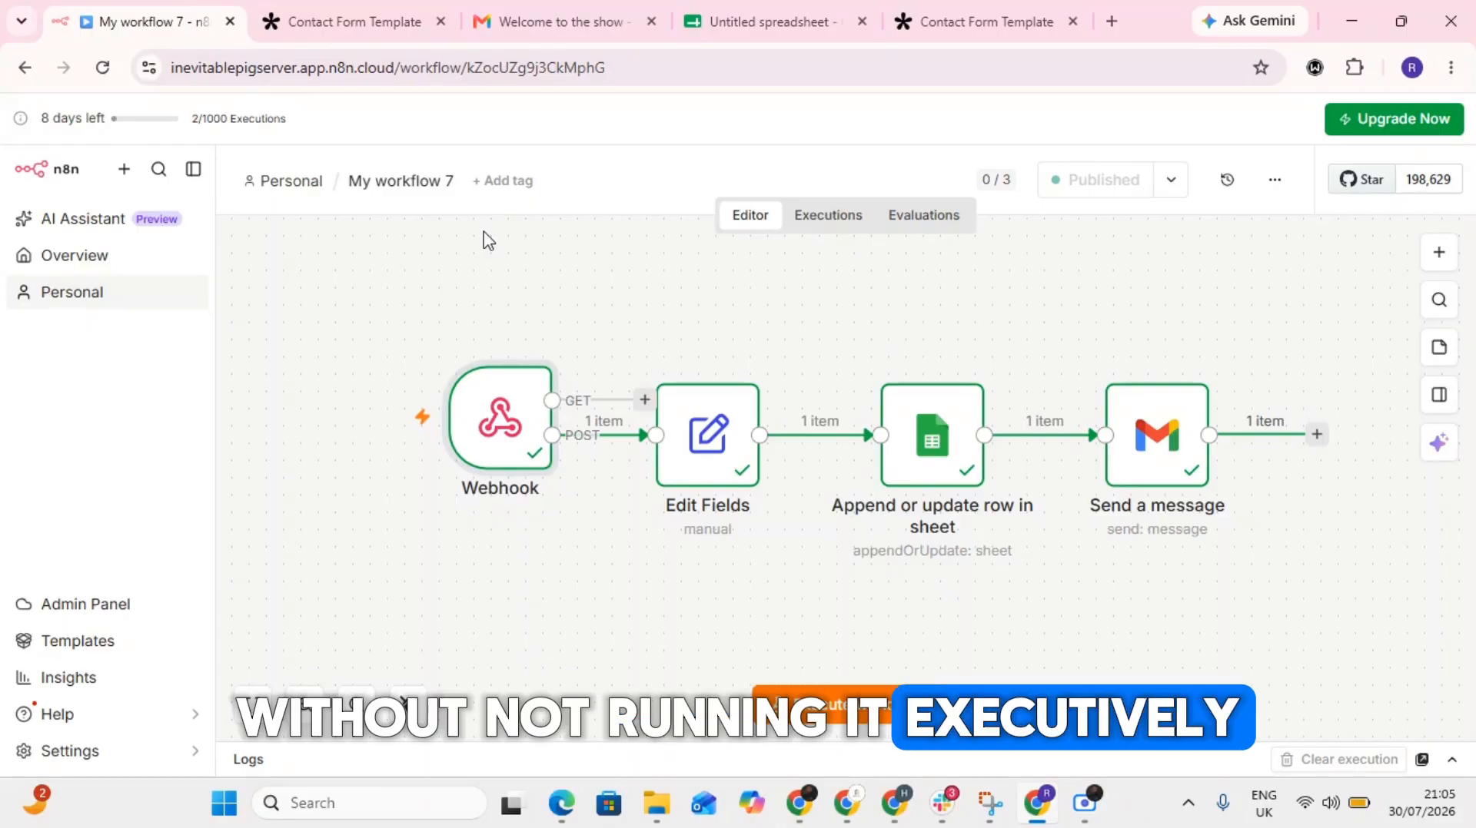
- Review the workflow's executions, dismiss the error notice and open the most recent run
left_click(836, 229)
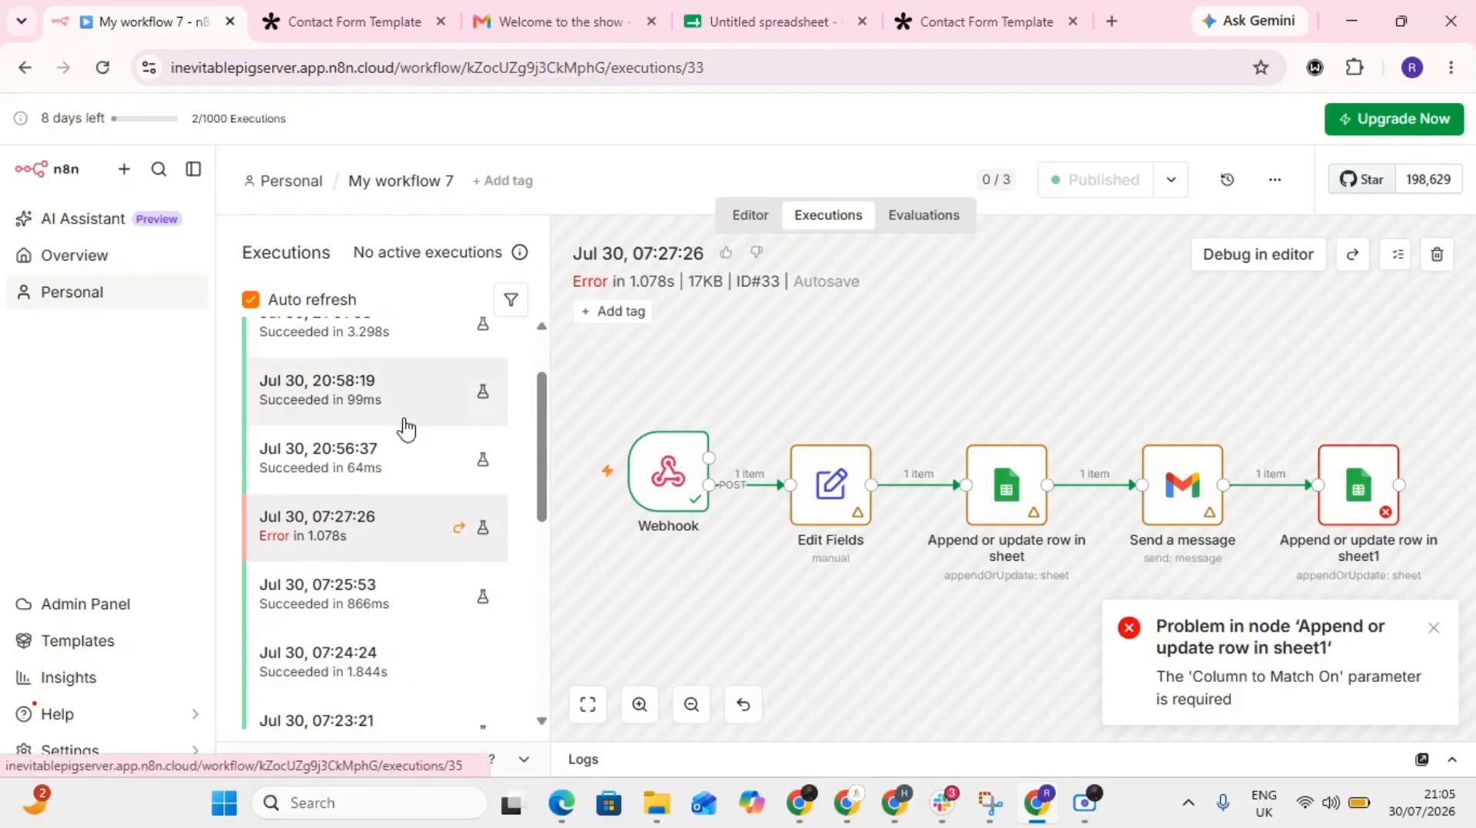
scroll(405, 427, "up", 2)
left_click(1434, 631)
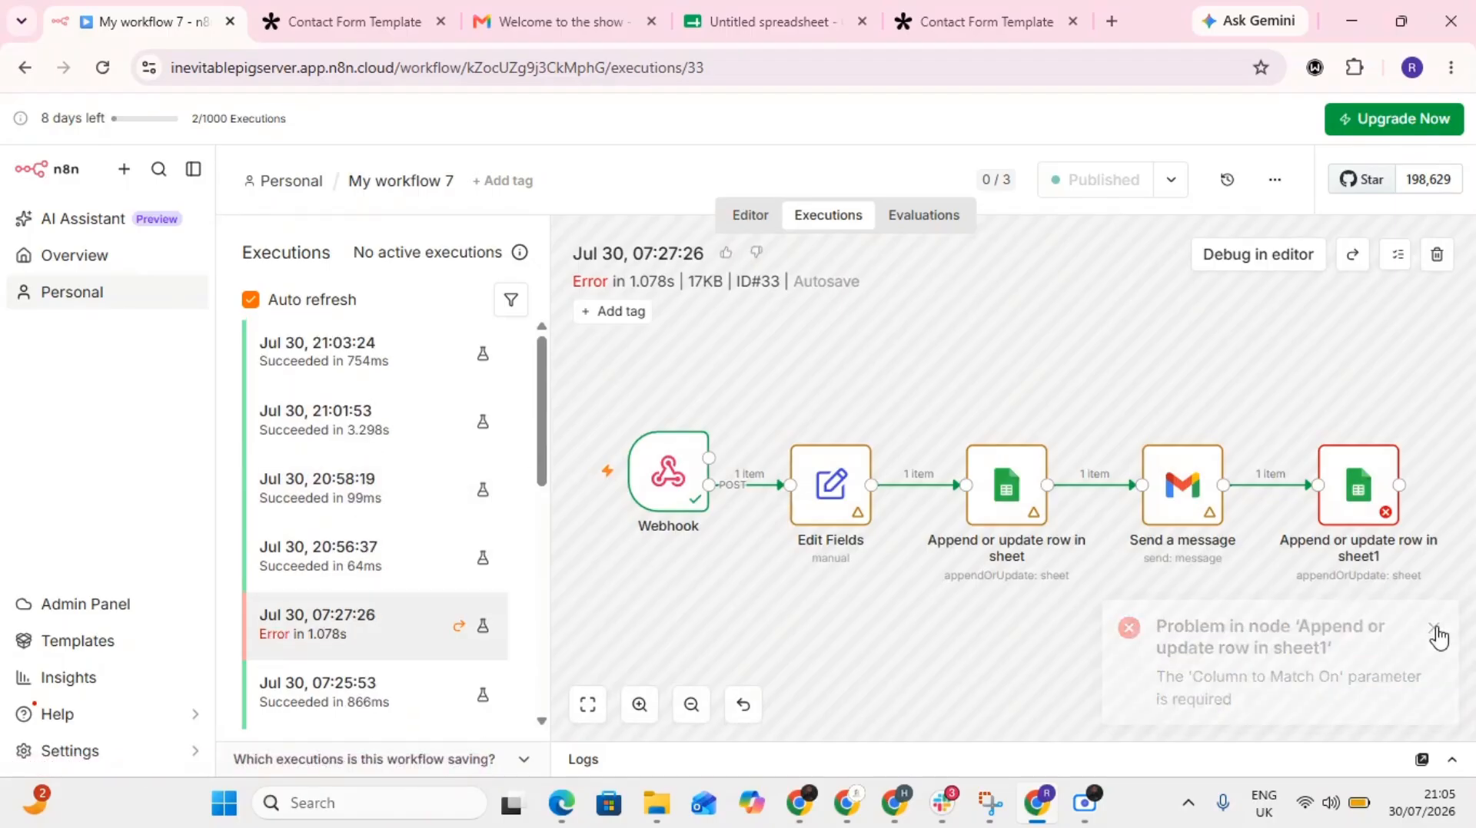
scroll(978, 412, "up", 4)
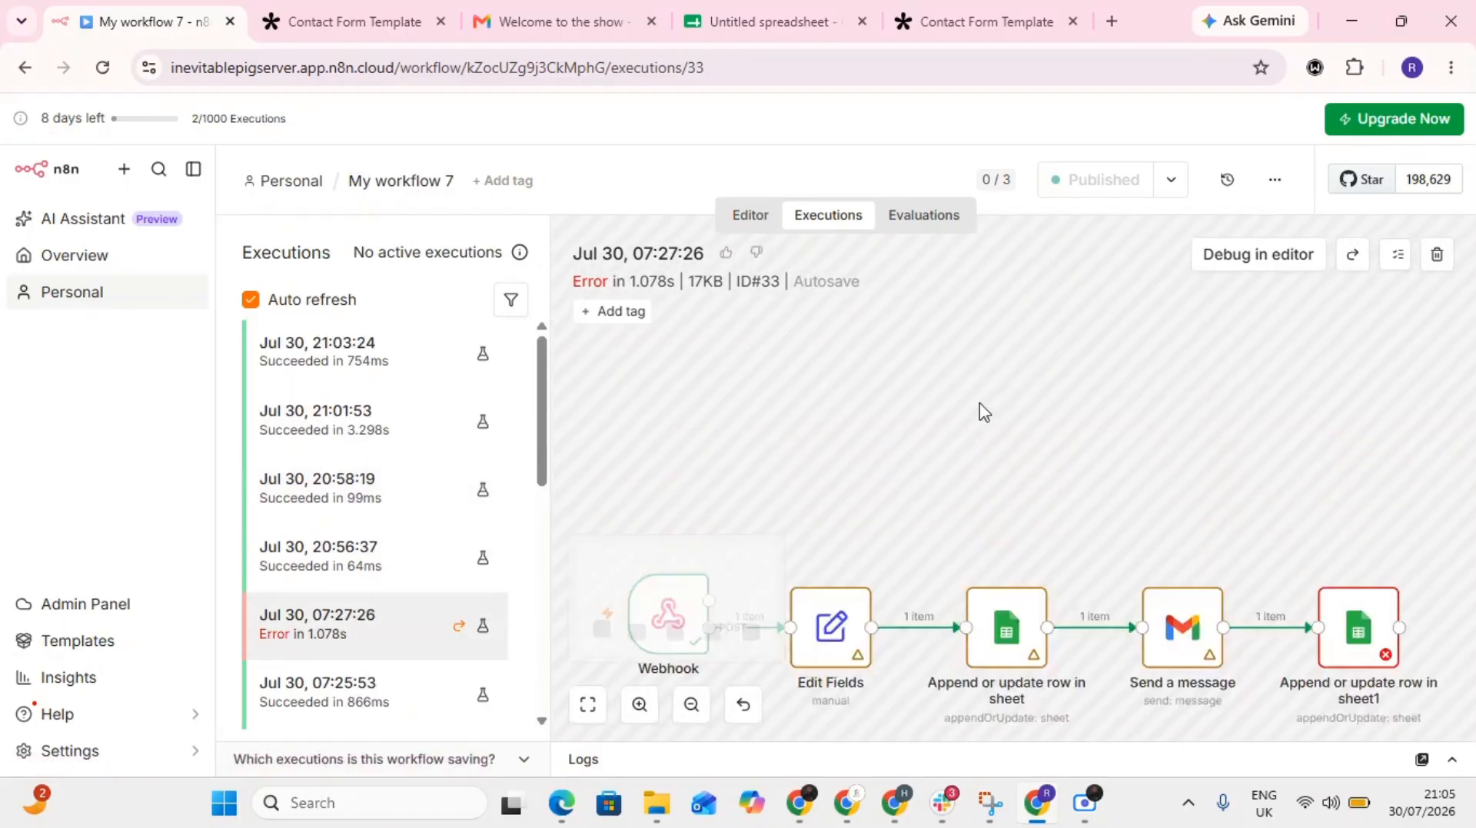
left_click(372, 356)
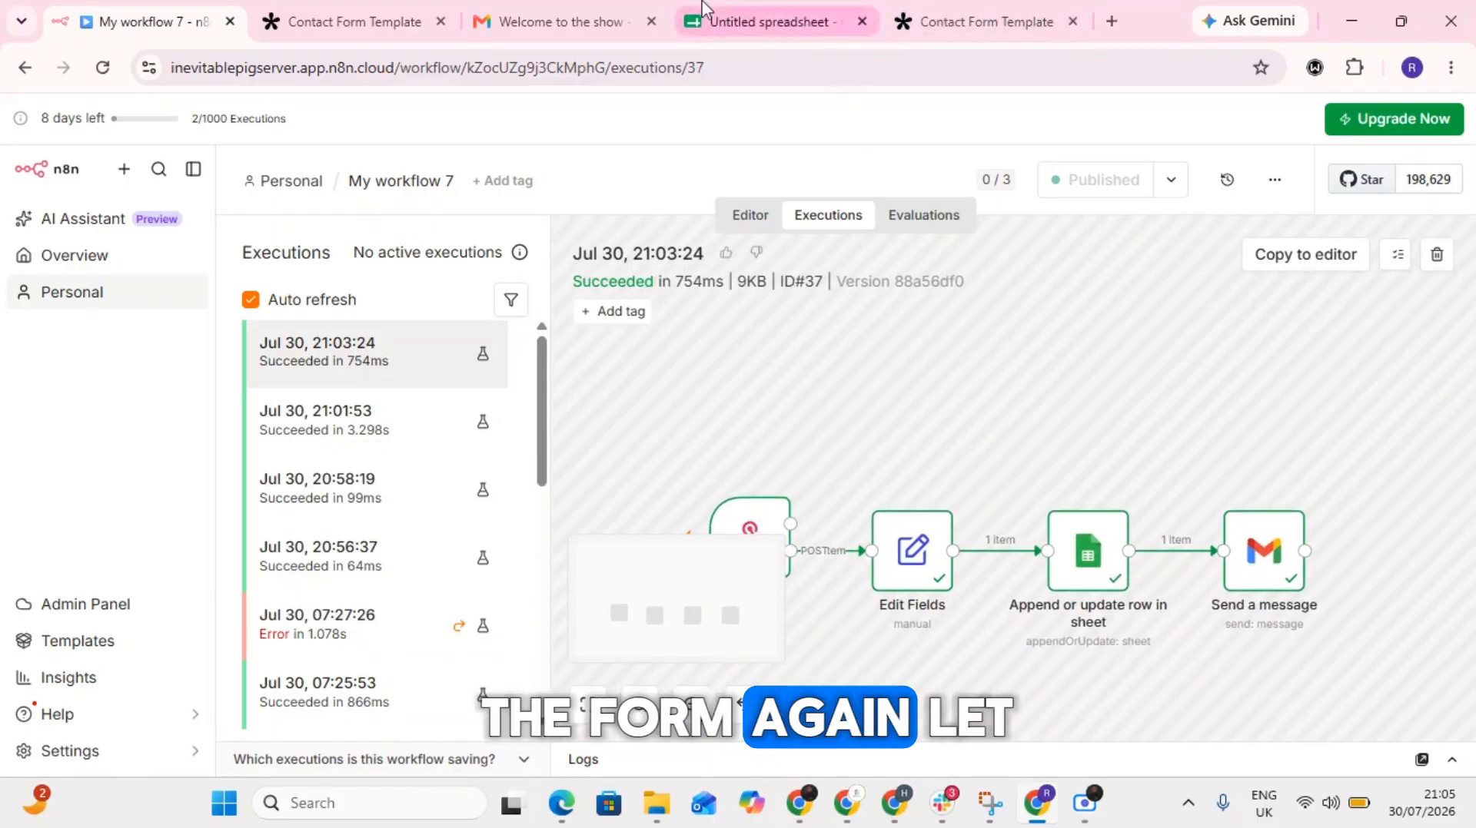
left_click(369, 21)
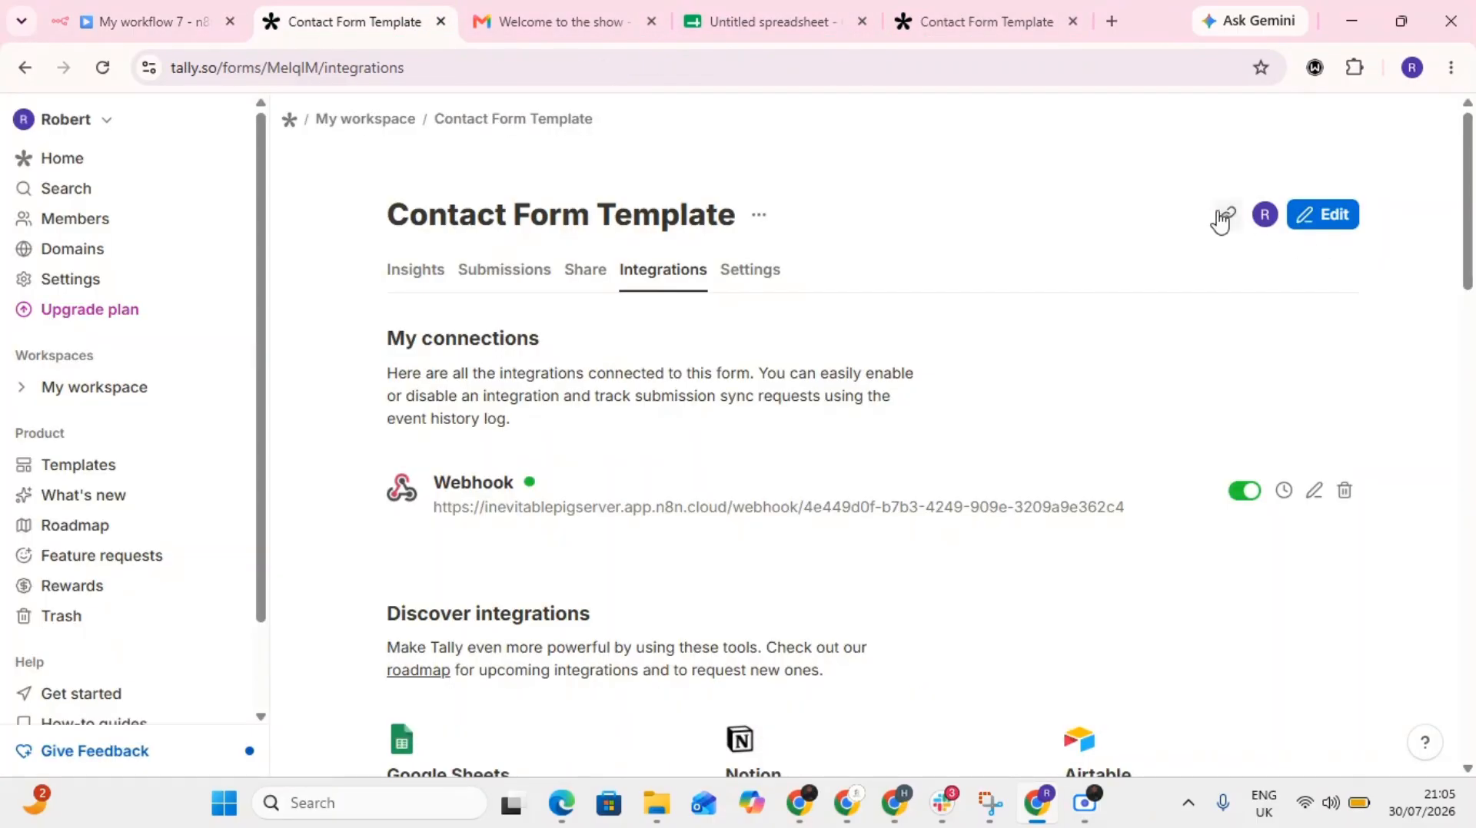
left_click(1111, 23)
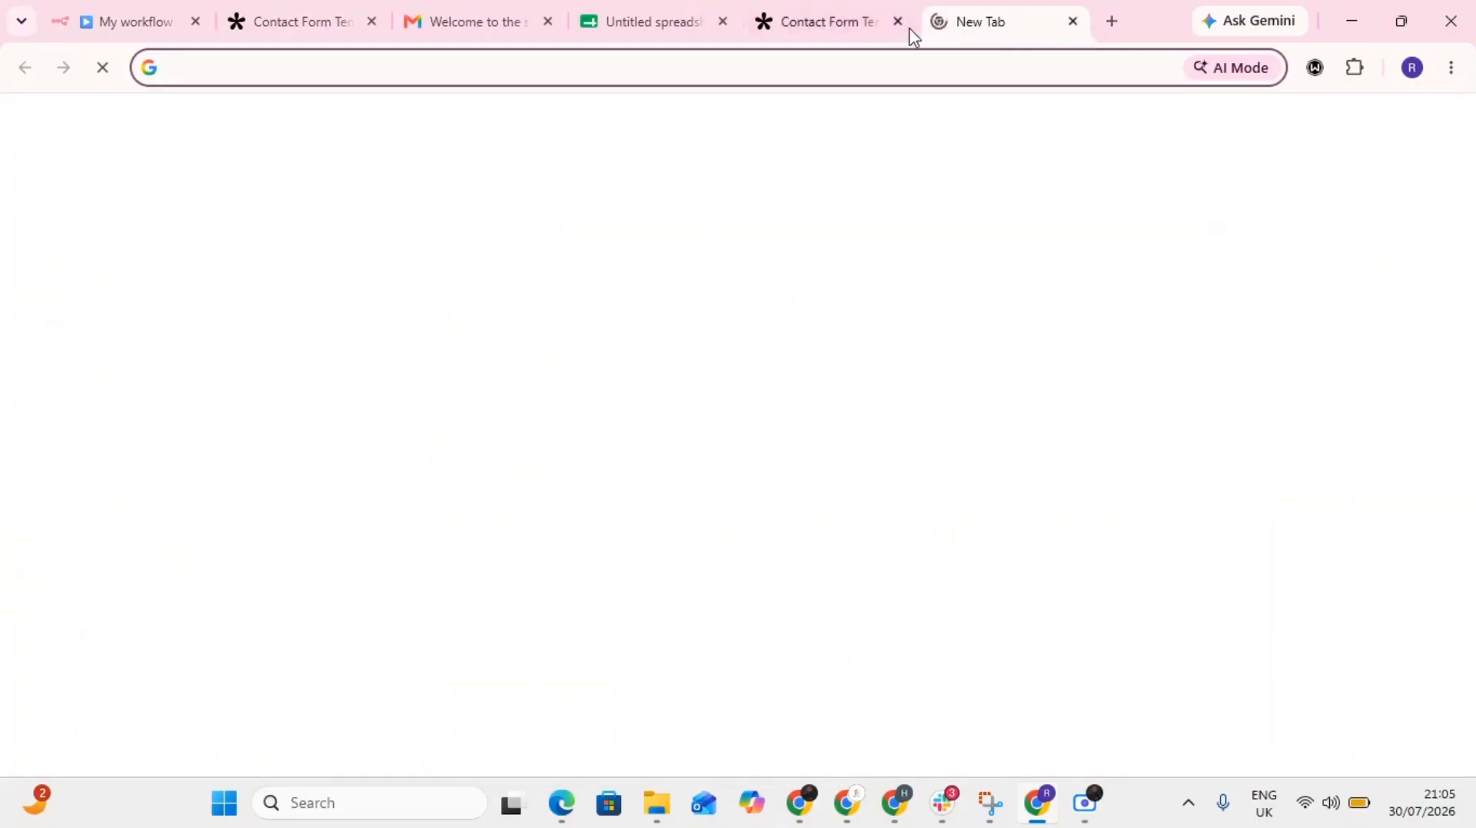
left_click(732, 72)
type("https://tally.so/r/MelqIM")
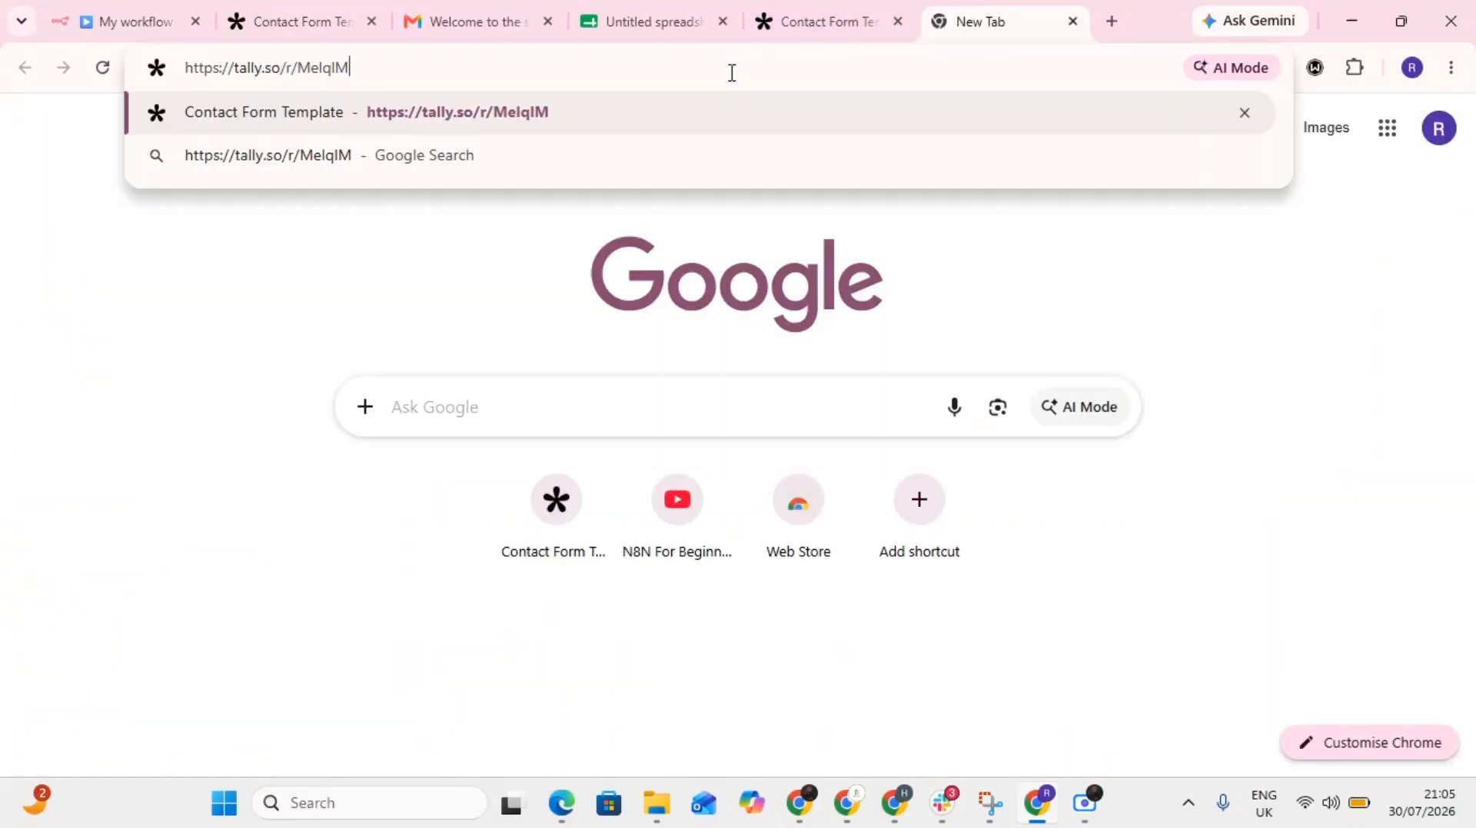
key("Return")
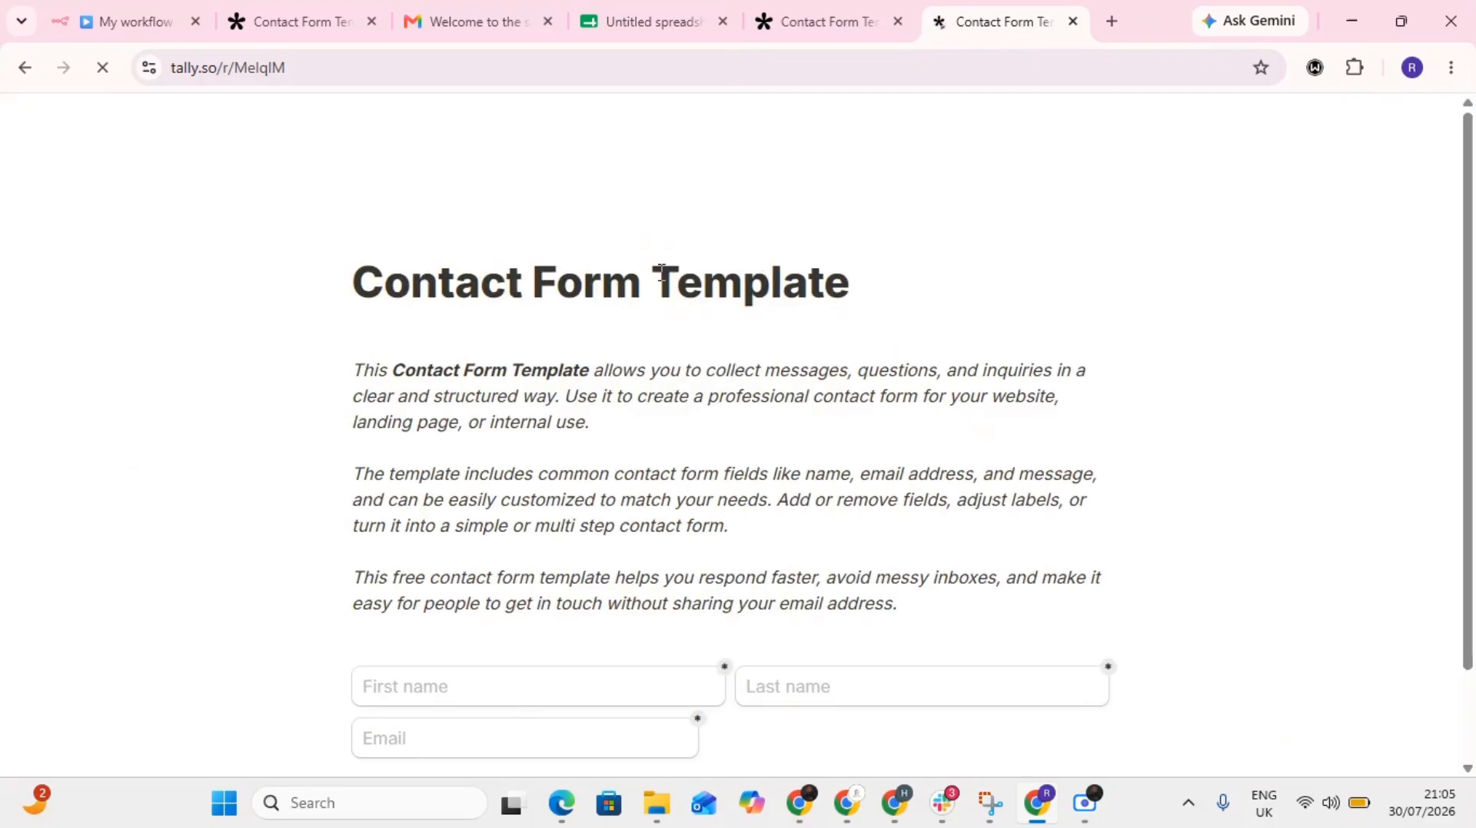
- Fill in the contact's first name and last name in the Tally contact form
scroll(627, 419, "down", 1)
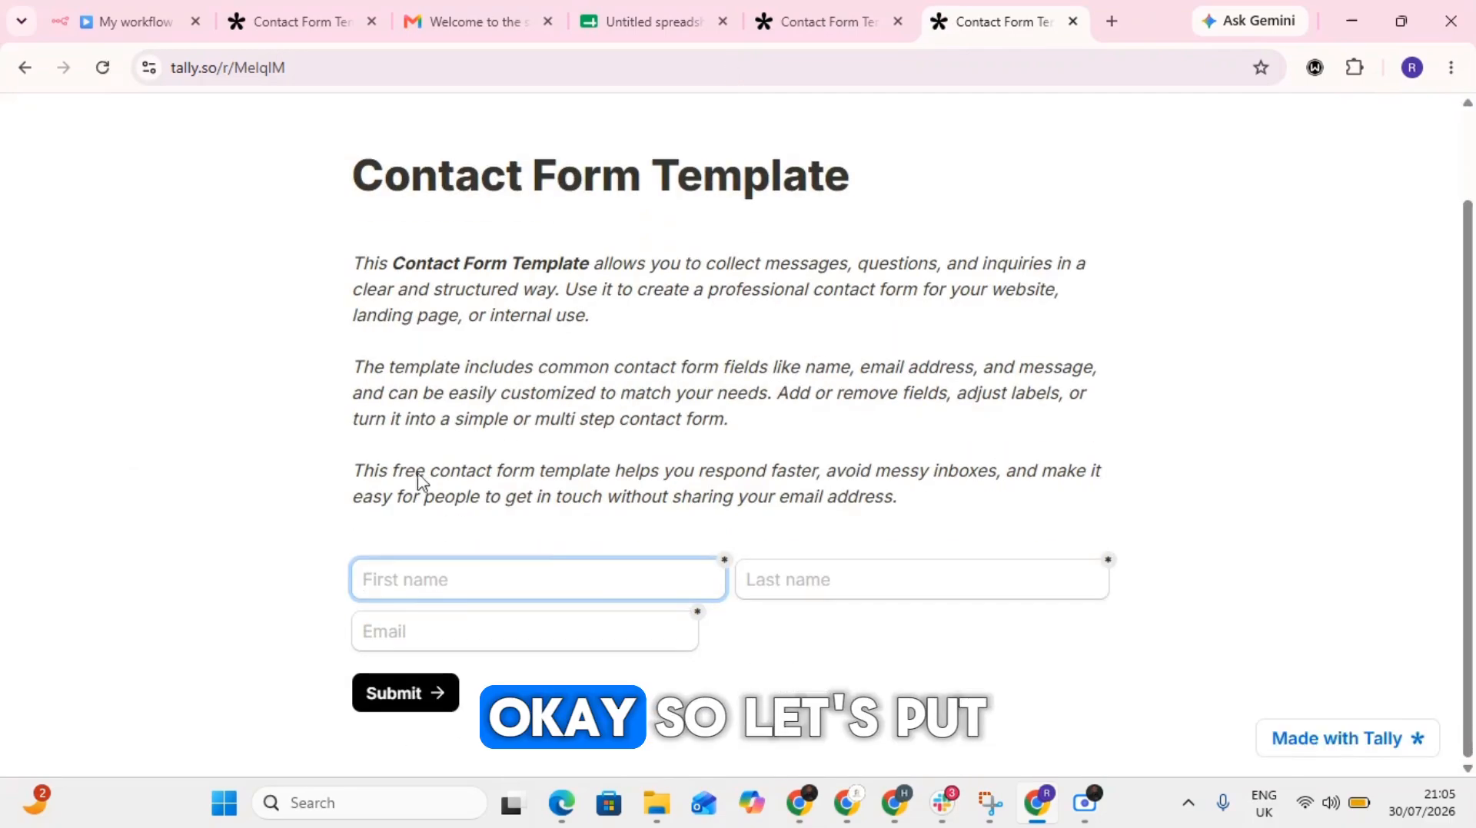
left_click(448, 576)
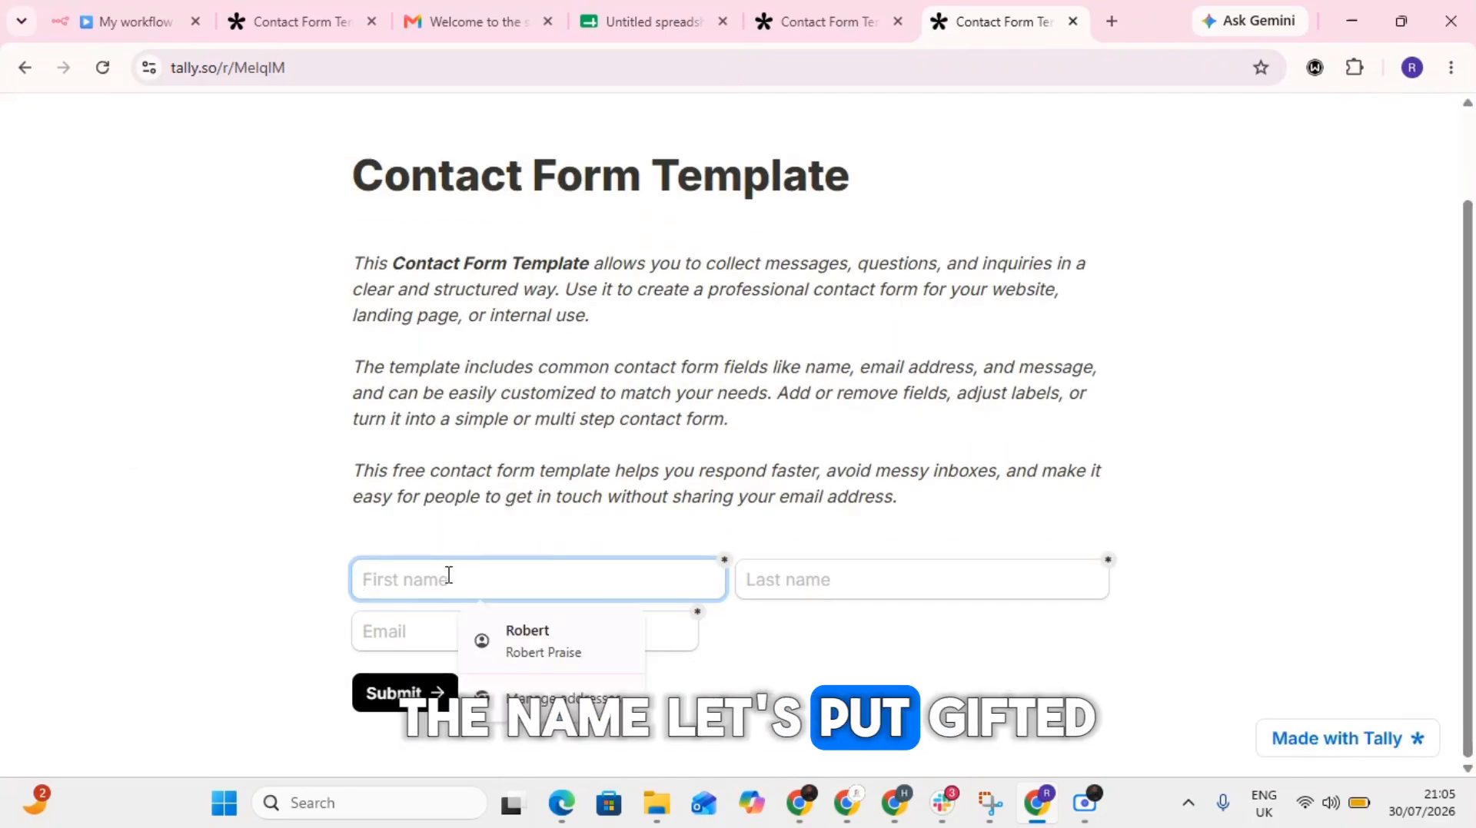
type("Gi")
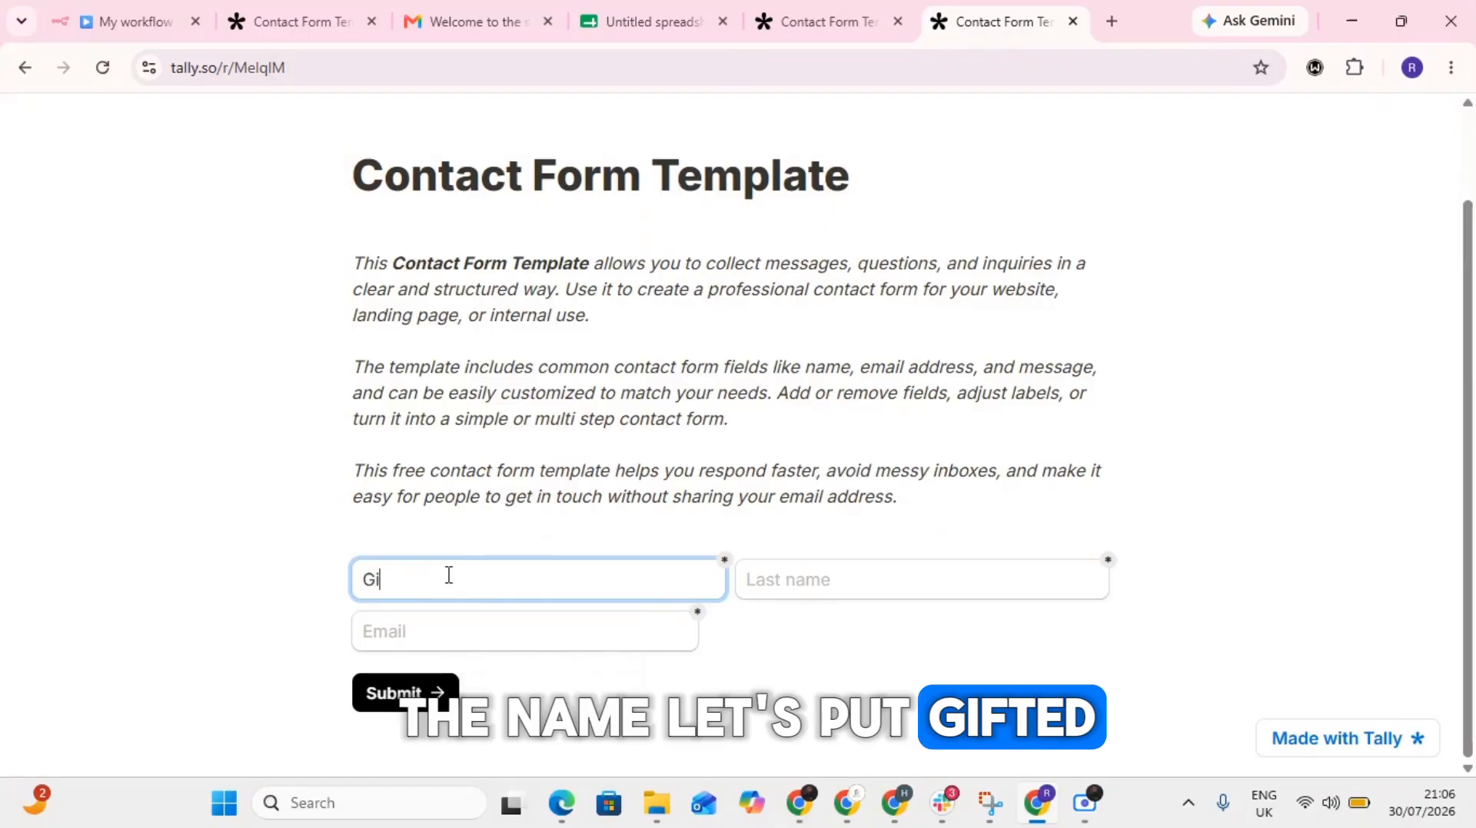
type("fted")
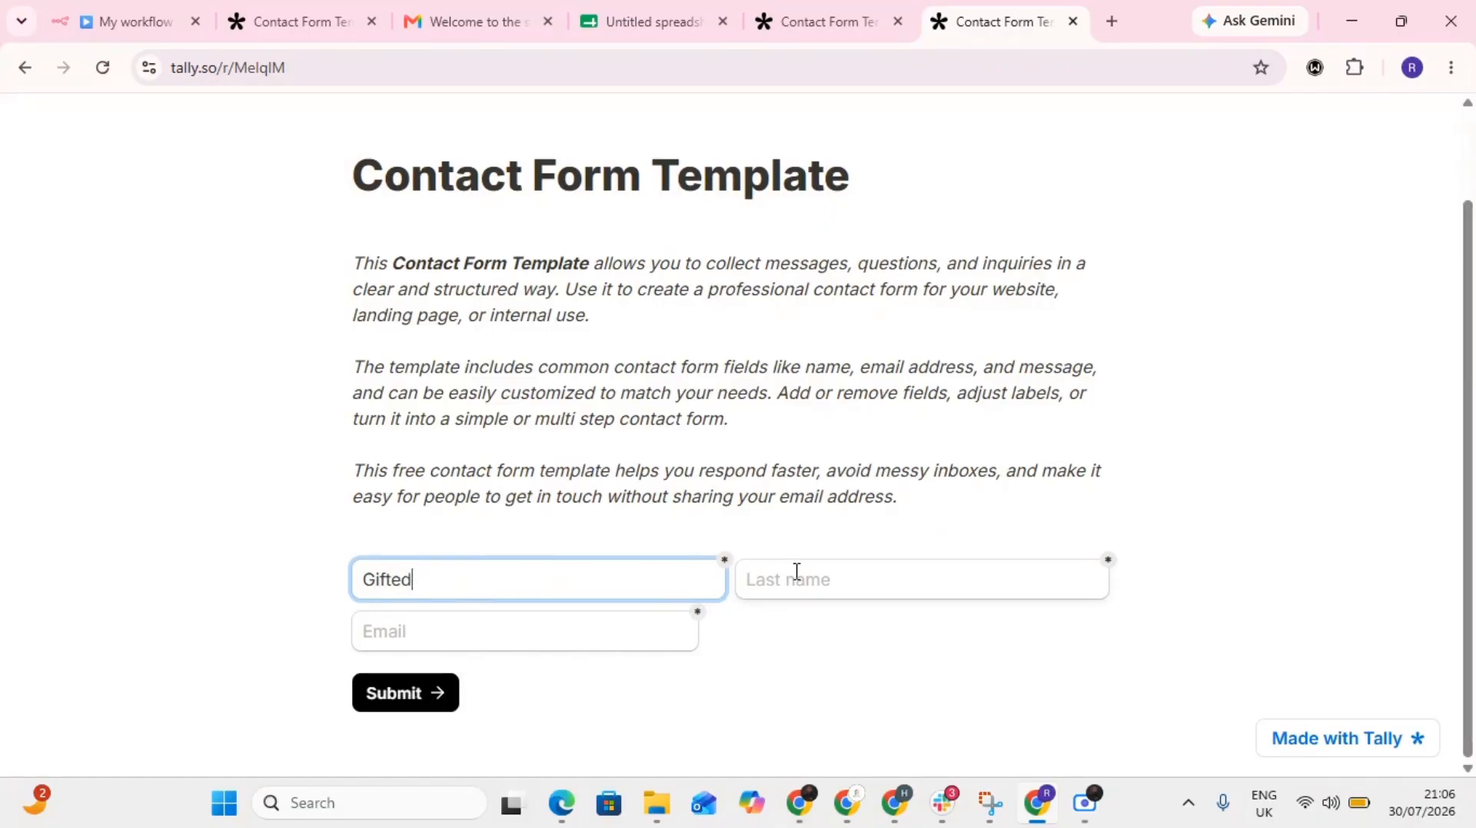
left_click(796, 572)
type("DS")
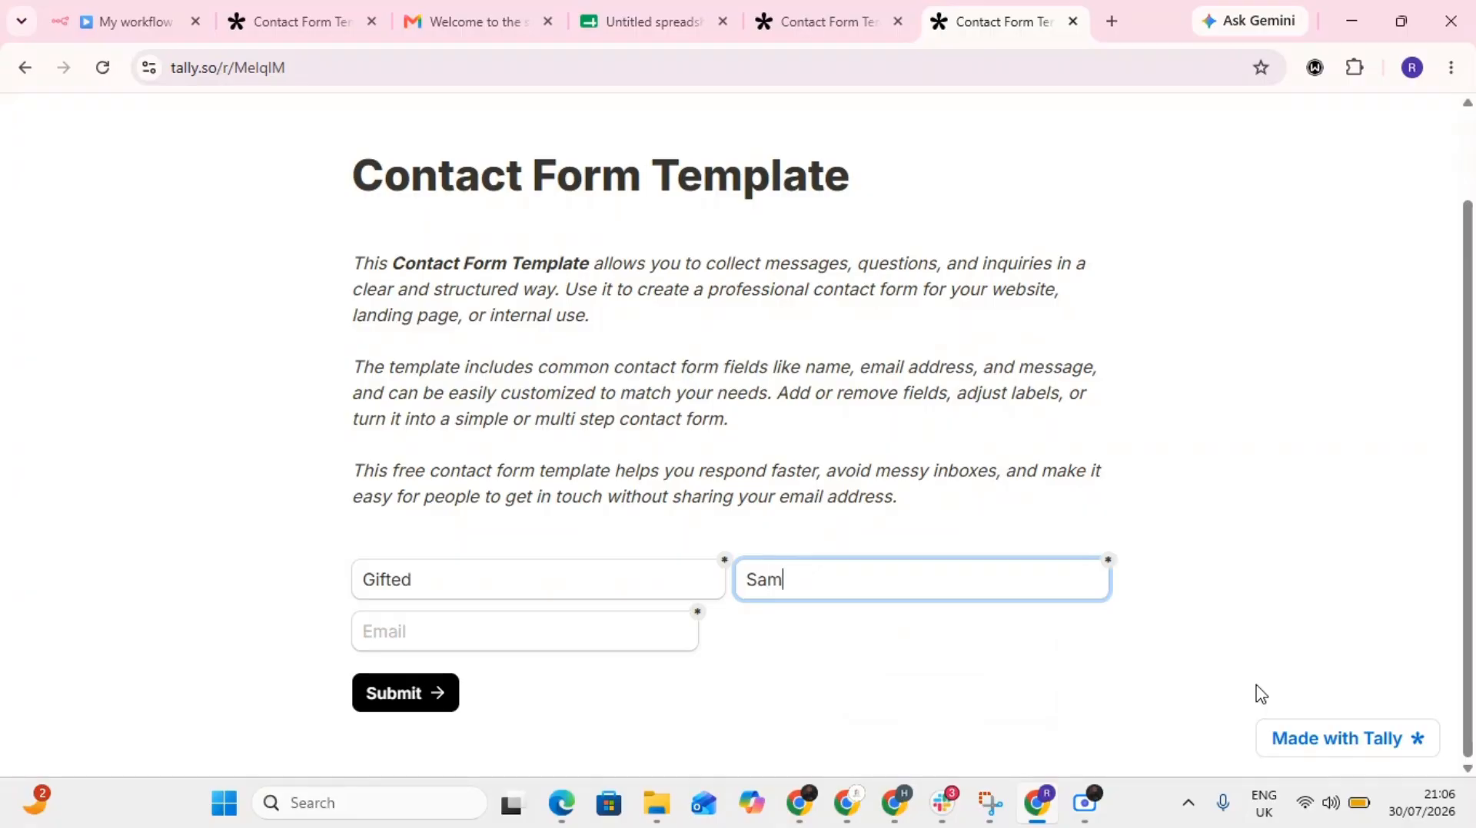
- Enter the contact's e-mail address in the form and submit it
left_click(575, 641)
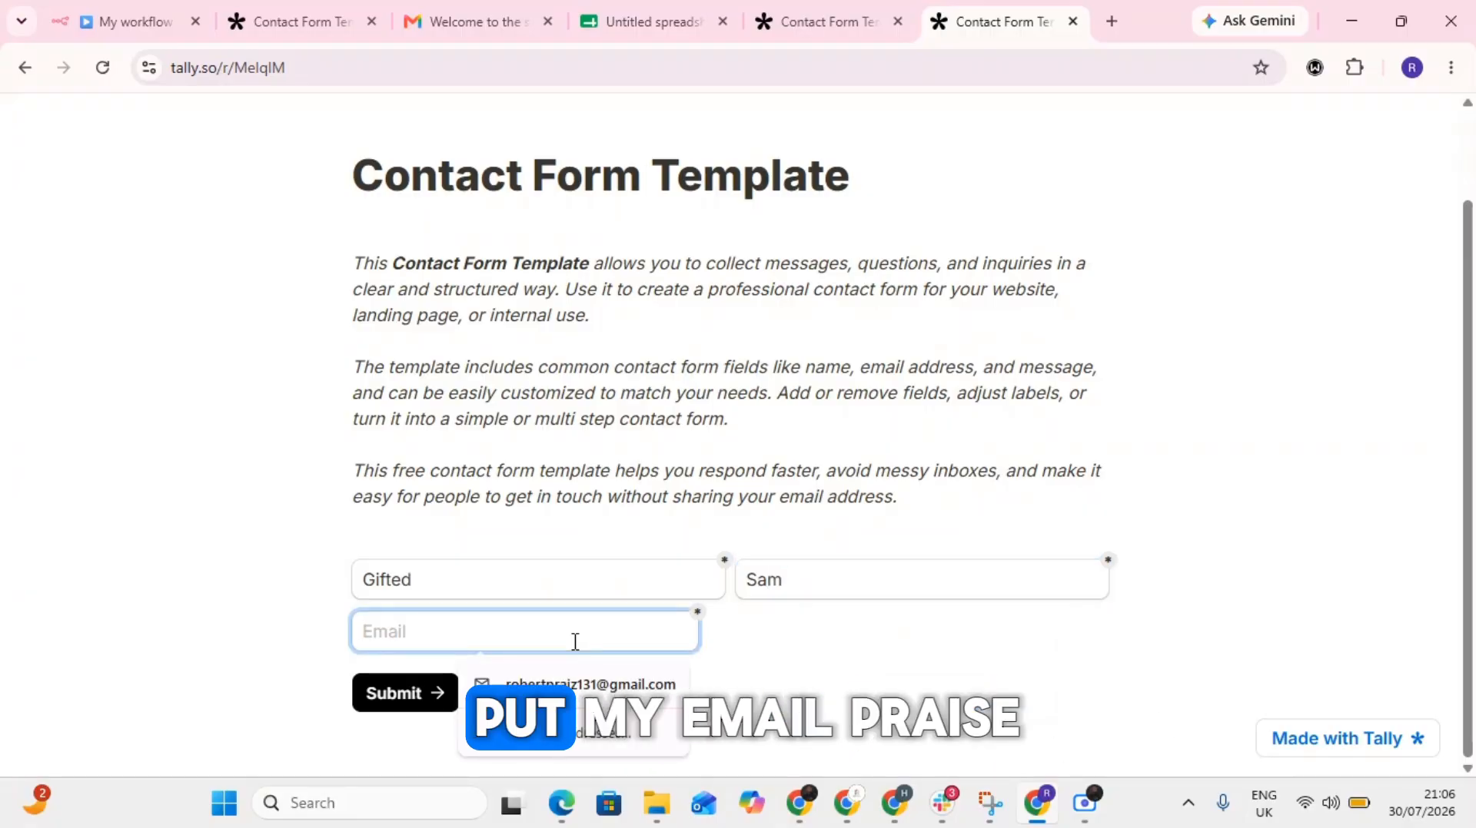
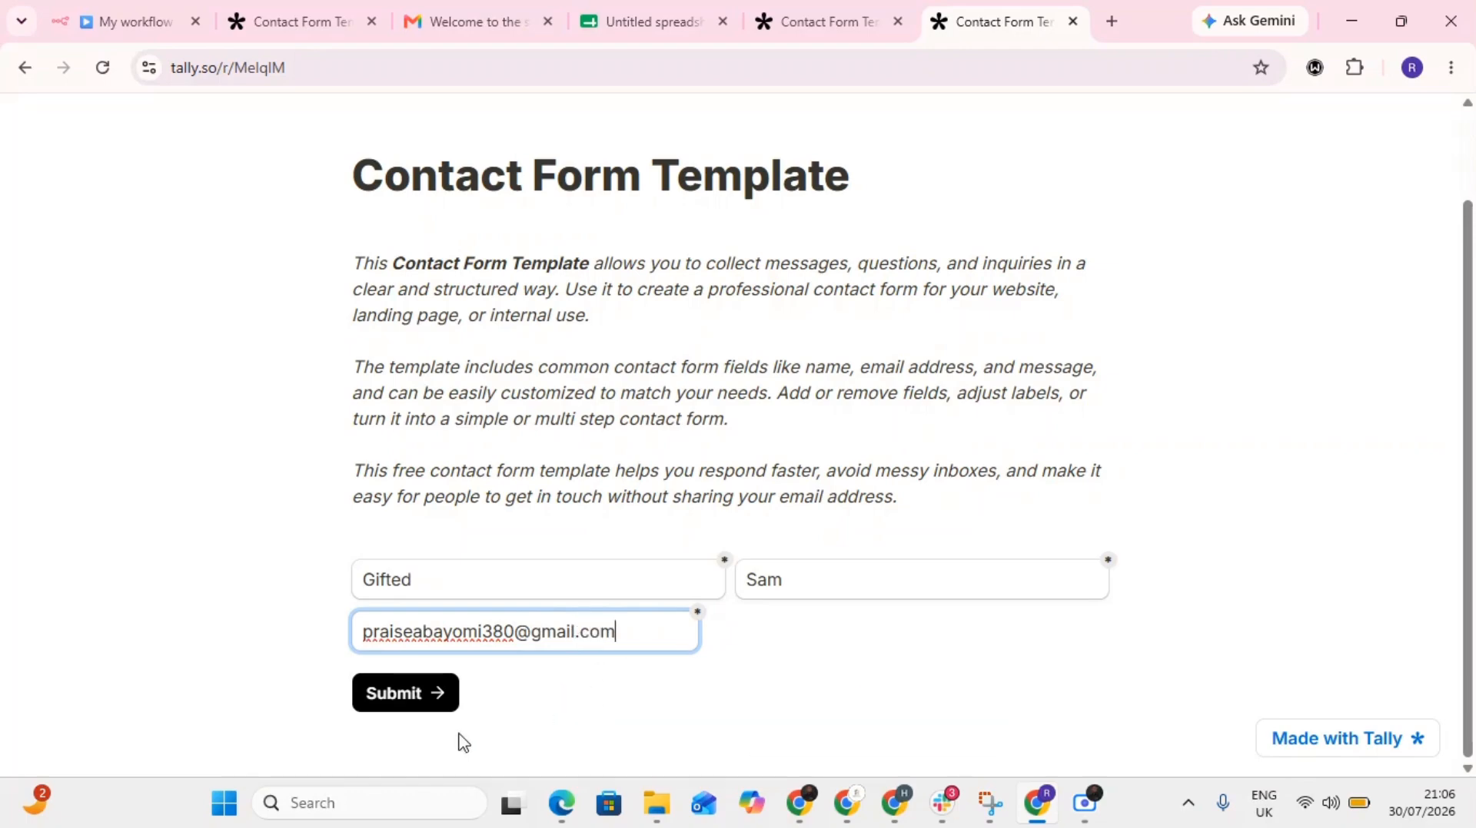
left_click(399, 695)
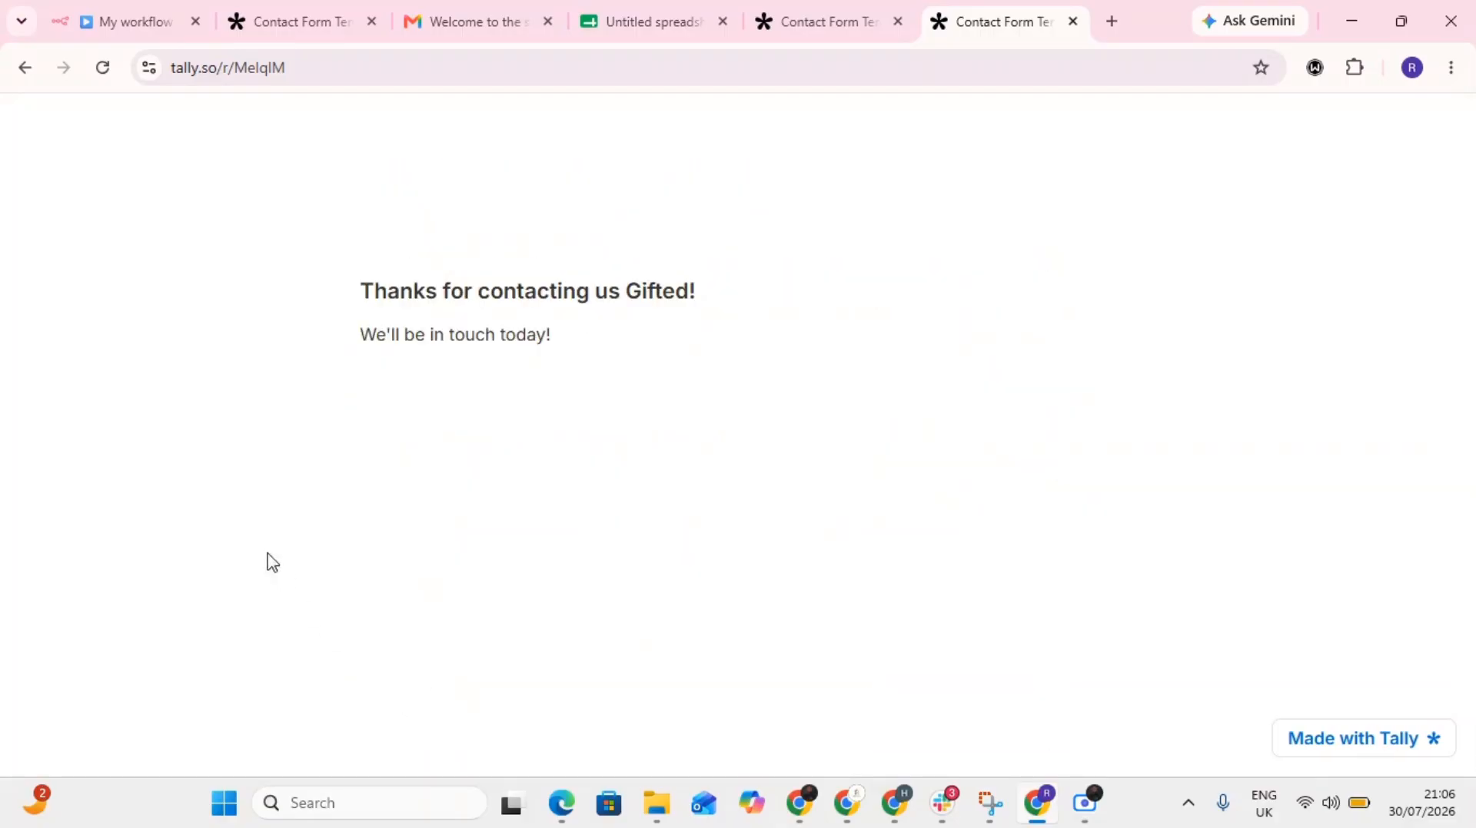
- Switch to the n8n workflow's executions and open the newest run, from Jul 30, 21:06:37
left_click(126, 17)
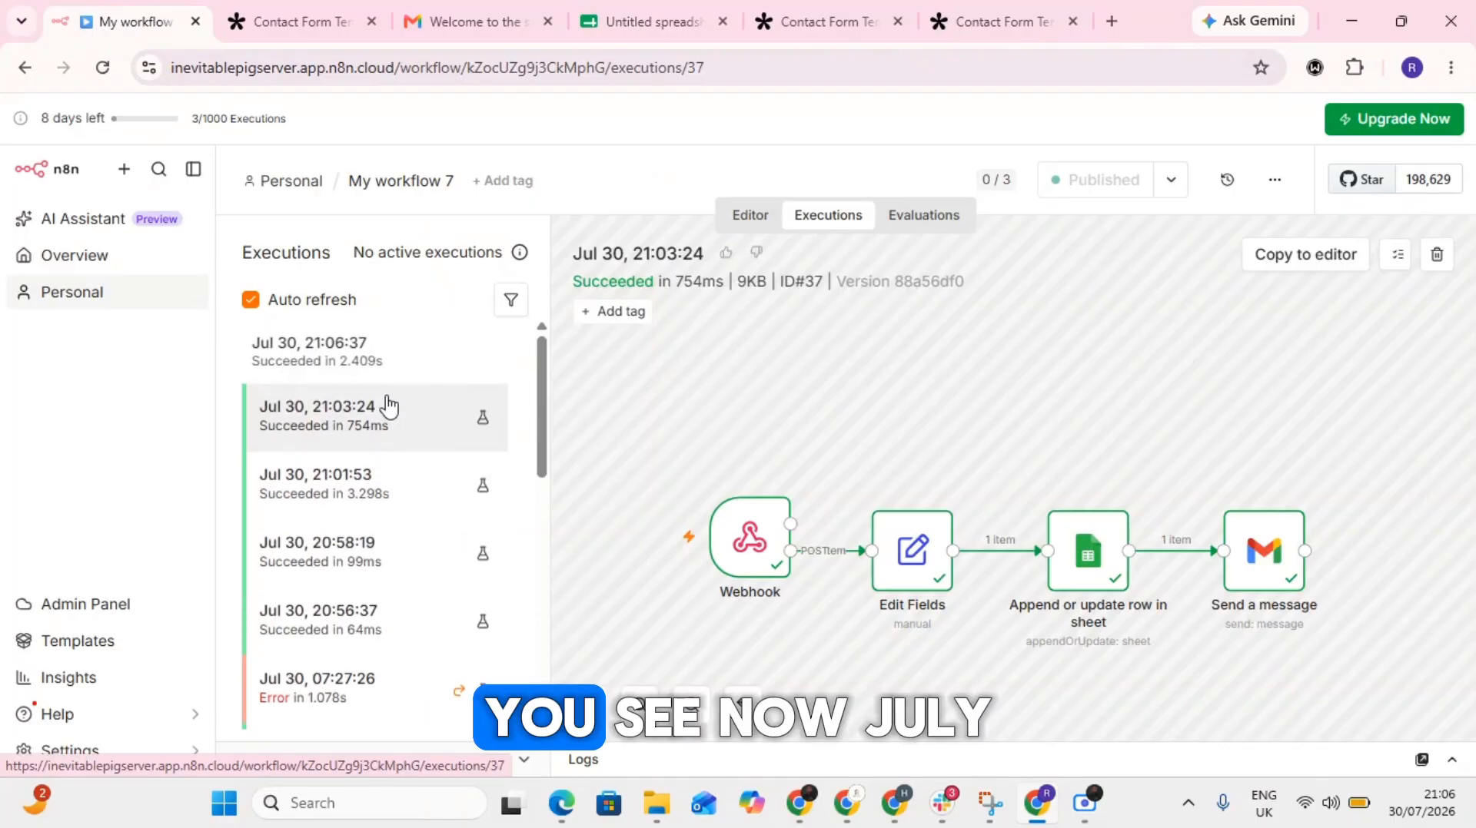
left_click(329, 355)
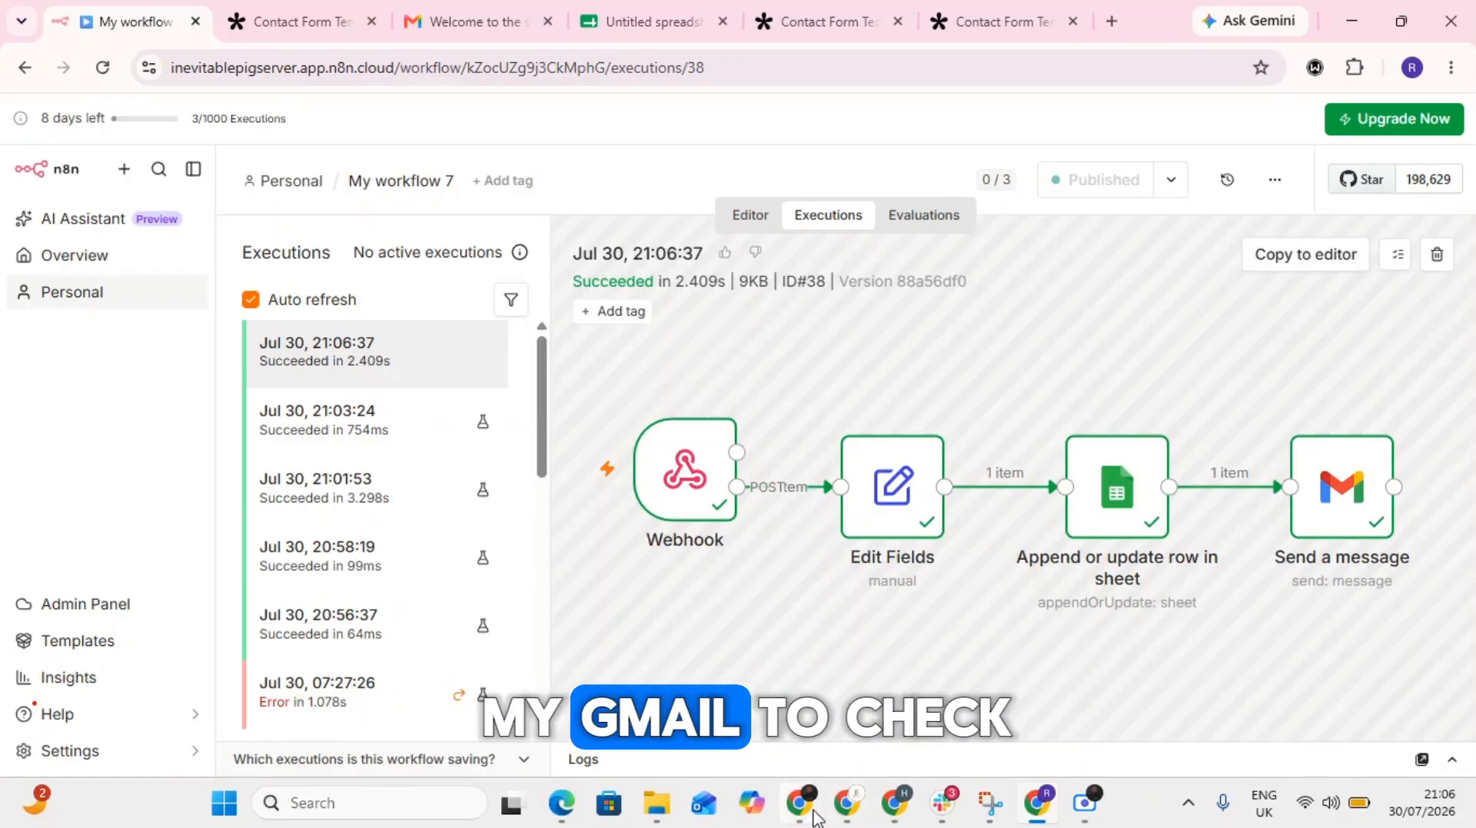
- Open the recipient's Gmail inbox in a new tab of the other browser profile and read the "Welcome to the show" email
mouse_move(816, 820)
left_click(695, 711)
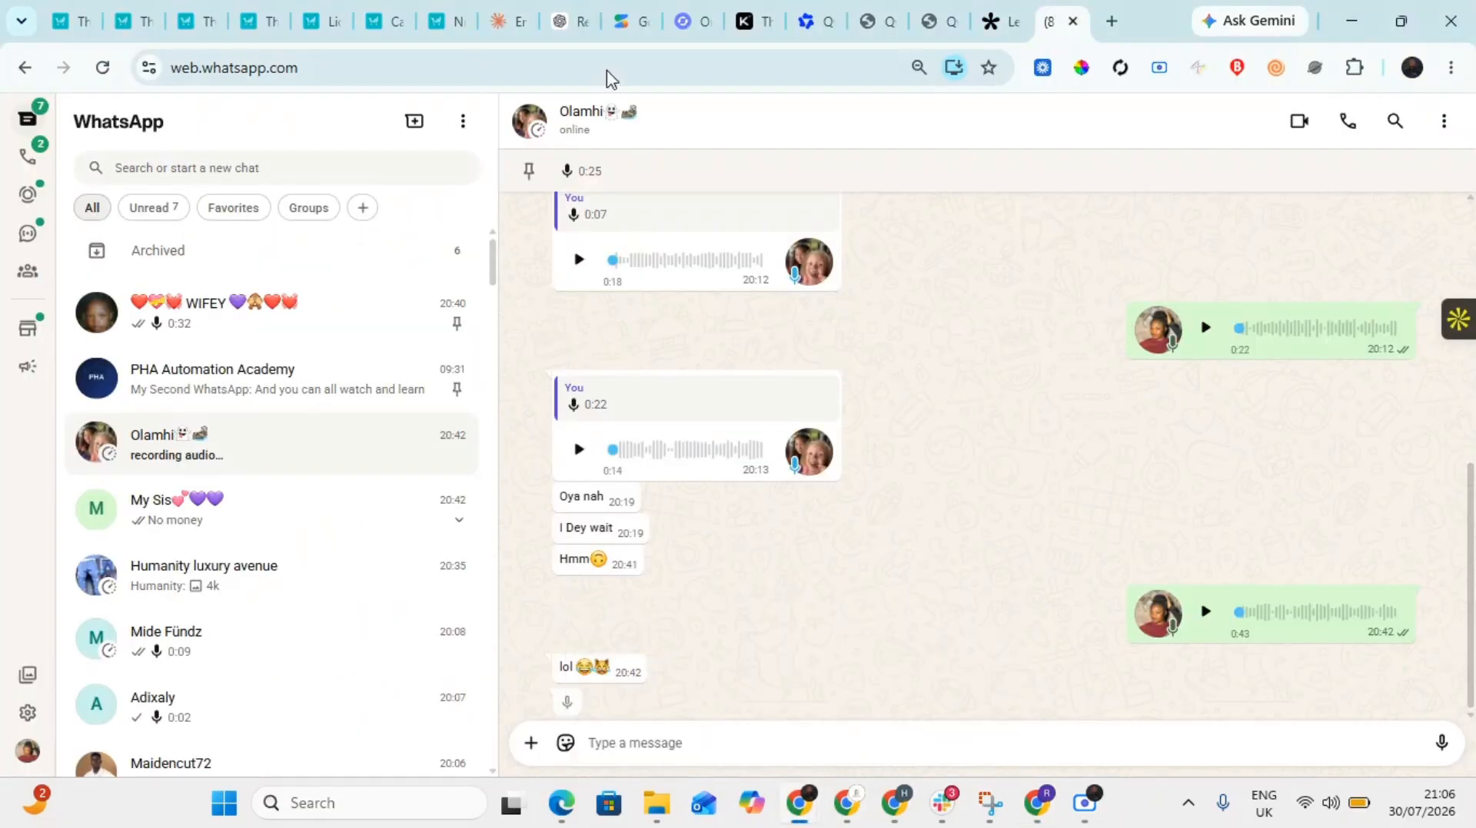
left_click(1113, 22)
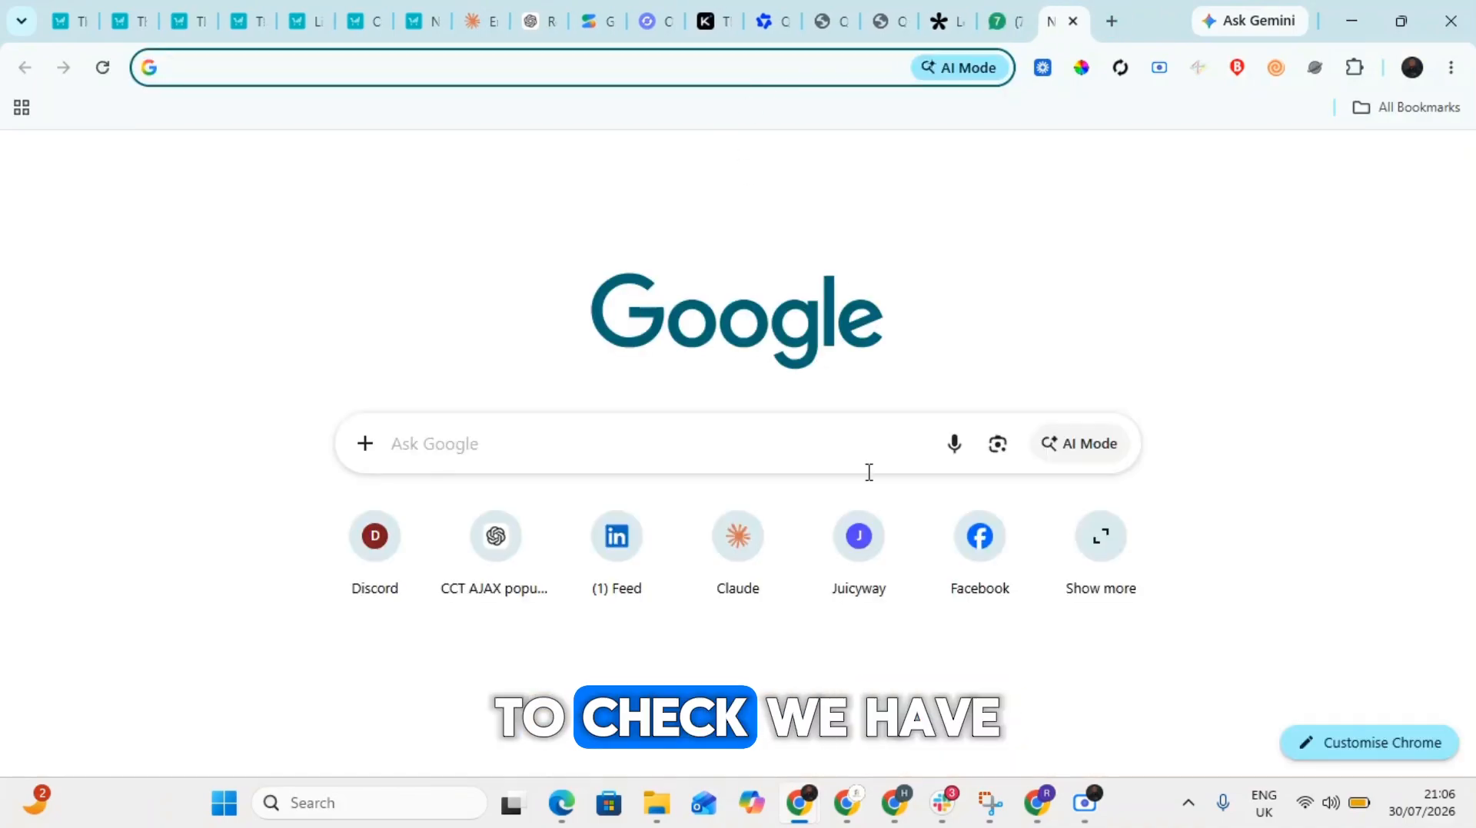
left_click(1265, 169)
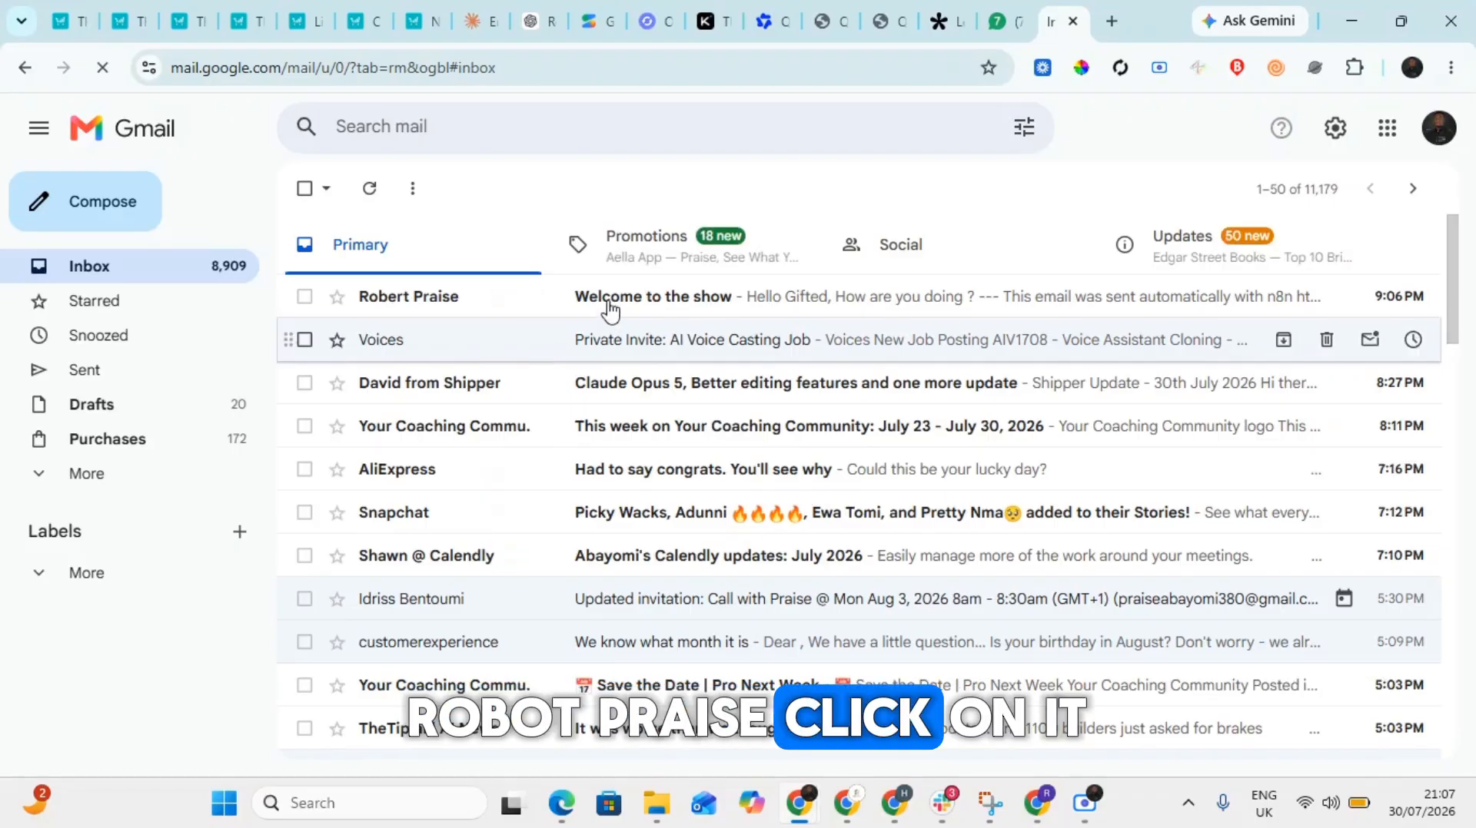
left_click(528, 308)
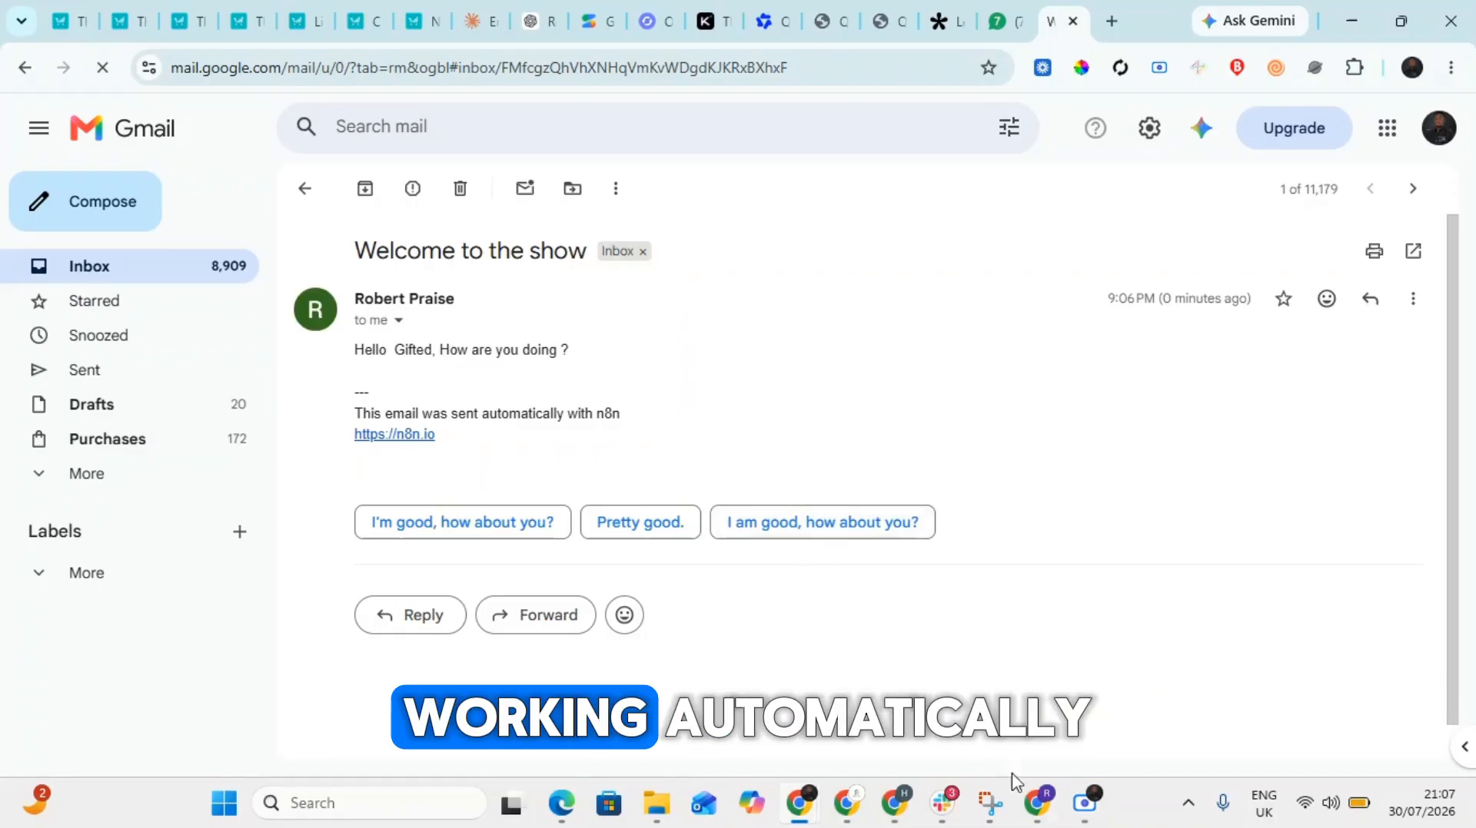
- Return to the n8n workflow's editor view and check the webhook connection in the Tally form's integrations
left_click(1024, 805)
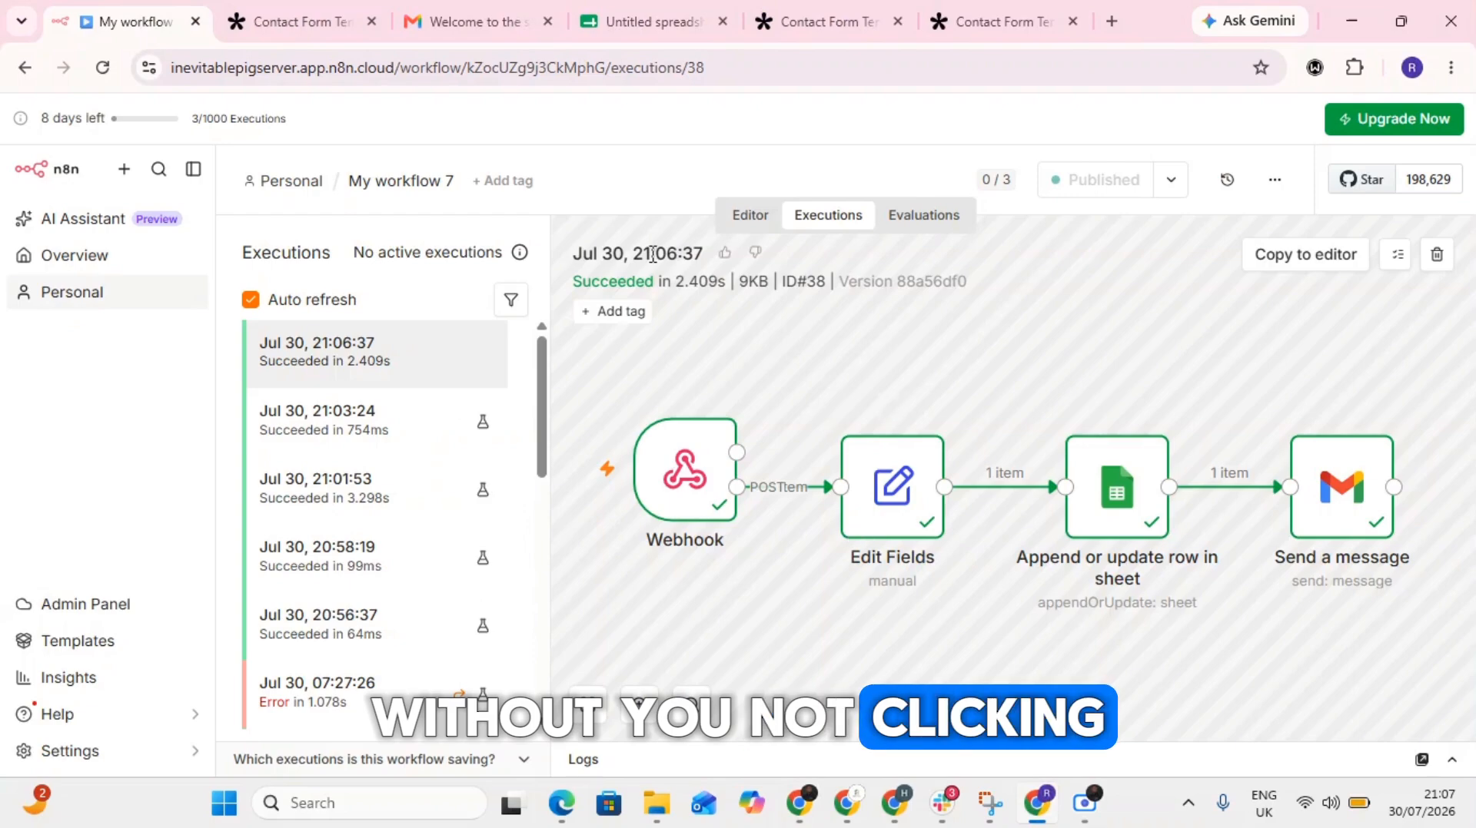
left_click(742, 218)
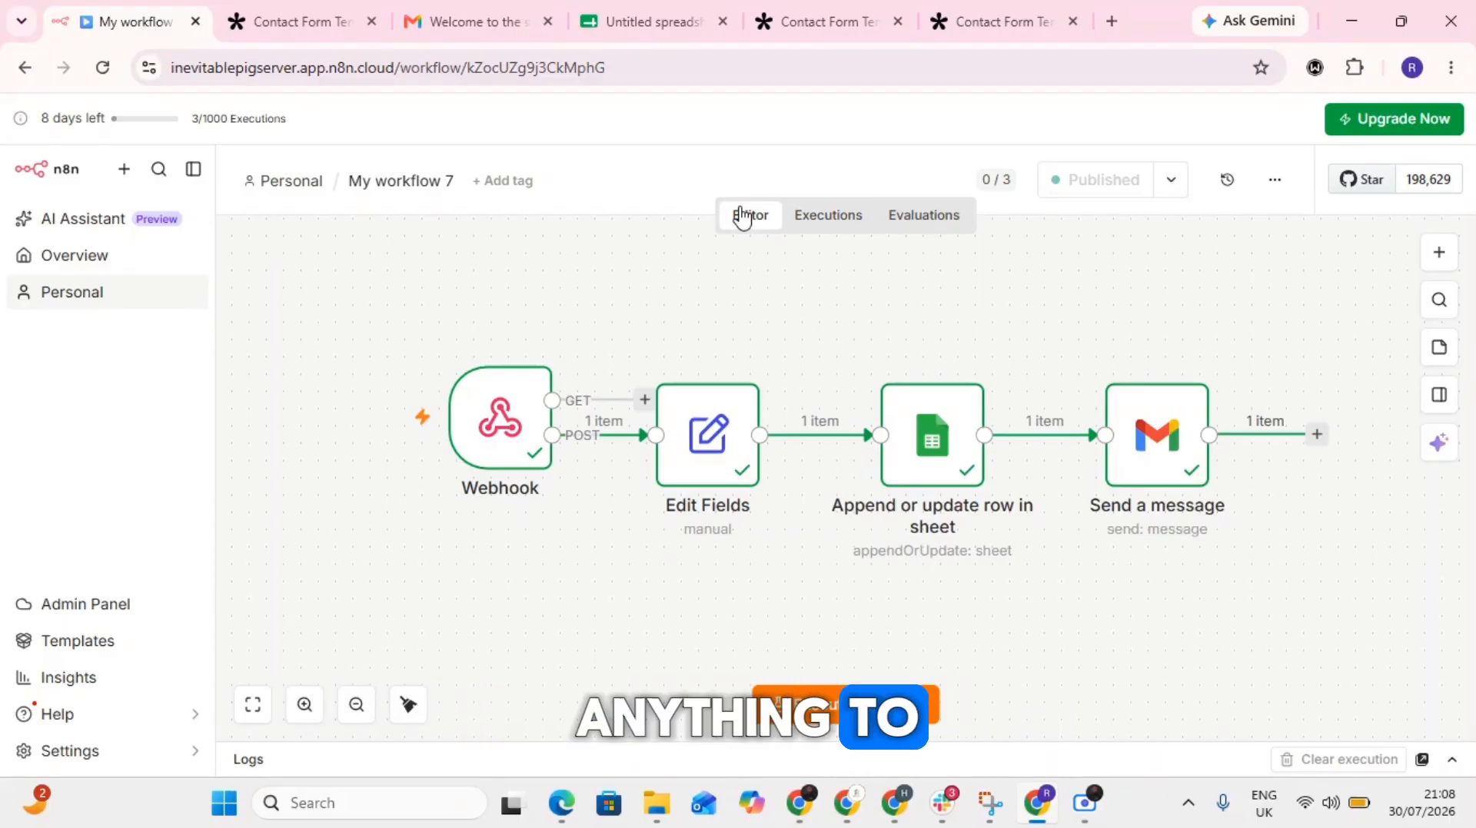
left_click(320, 11)
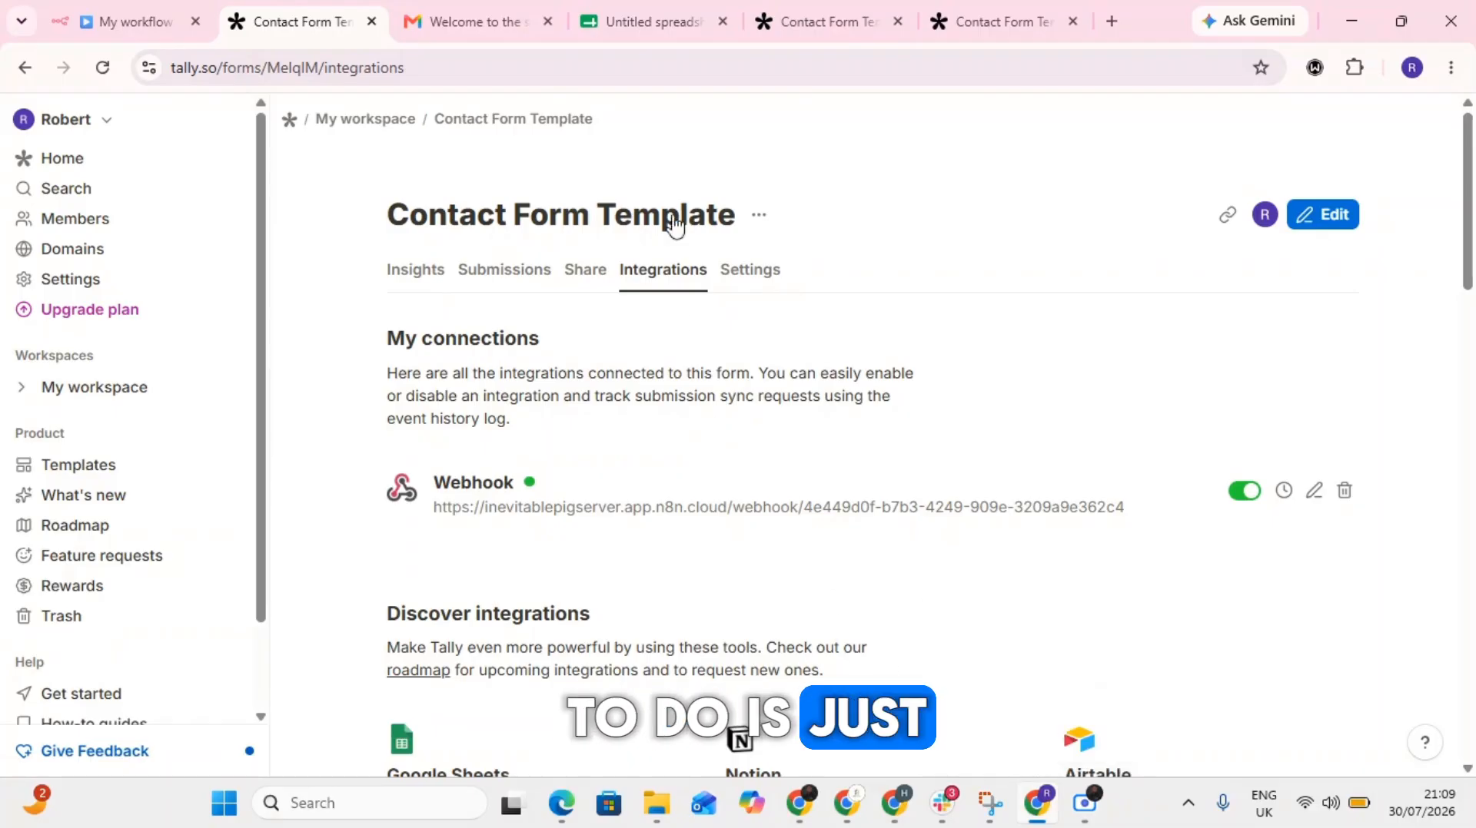
left_click(140, 9)
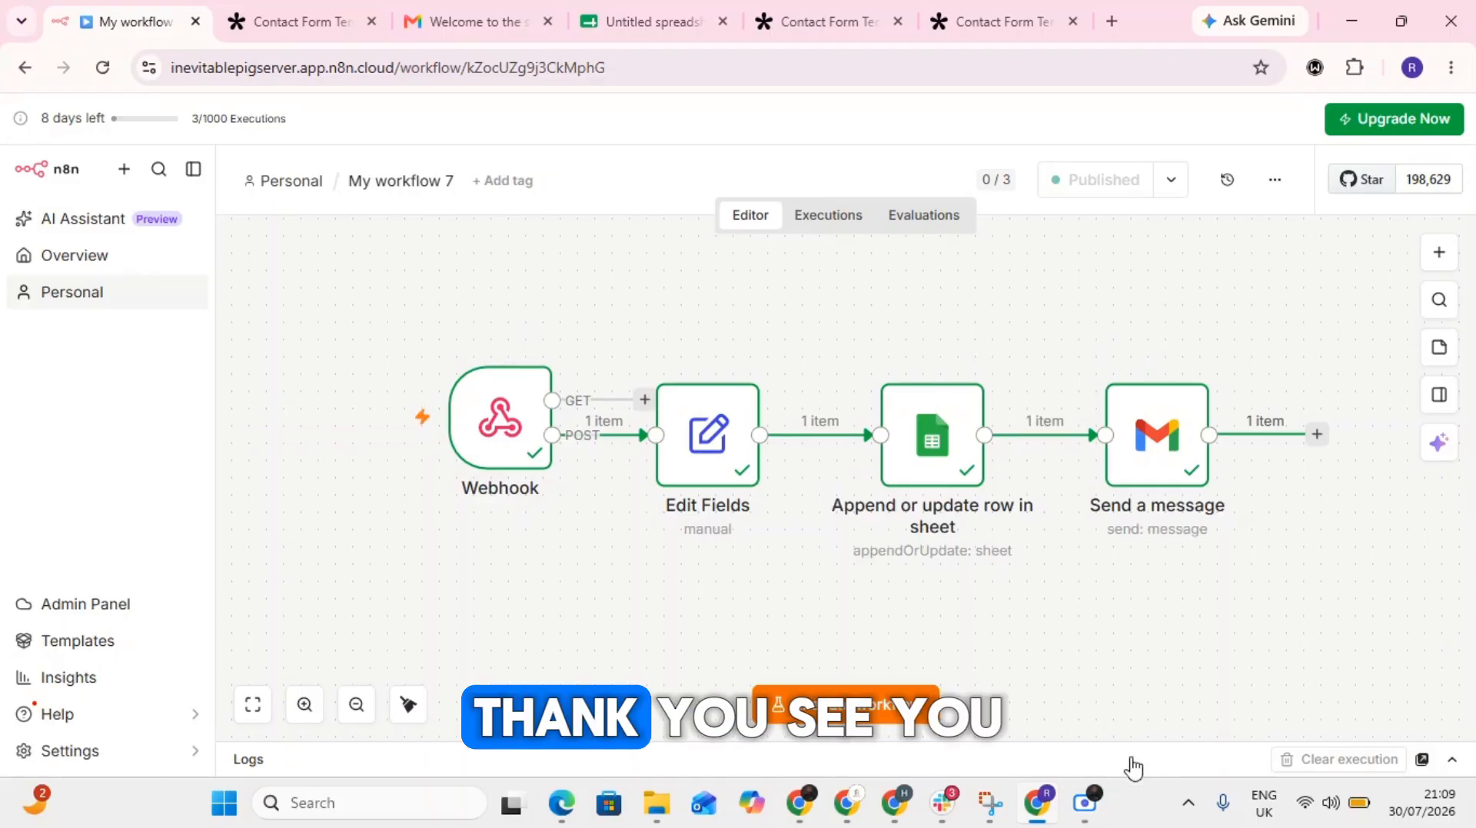
left_click(1091, 802)
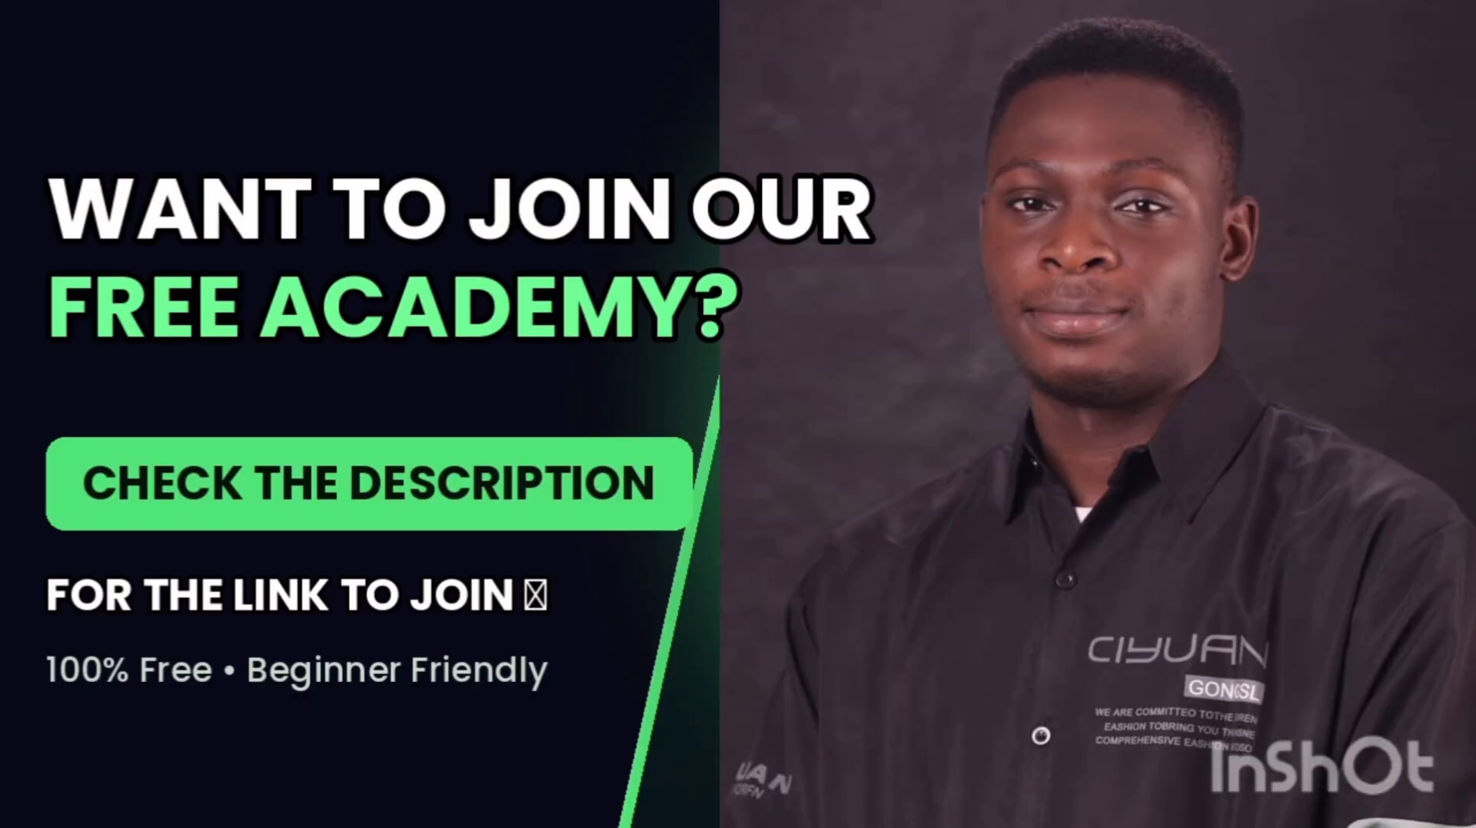